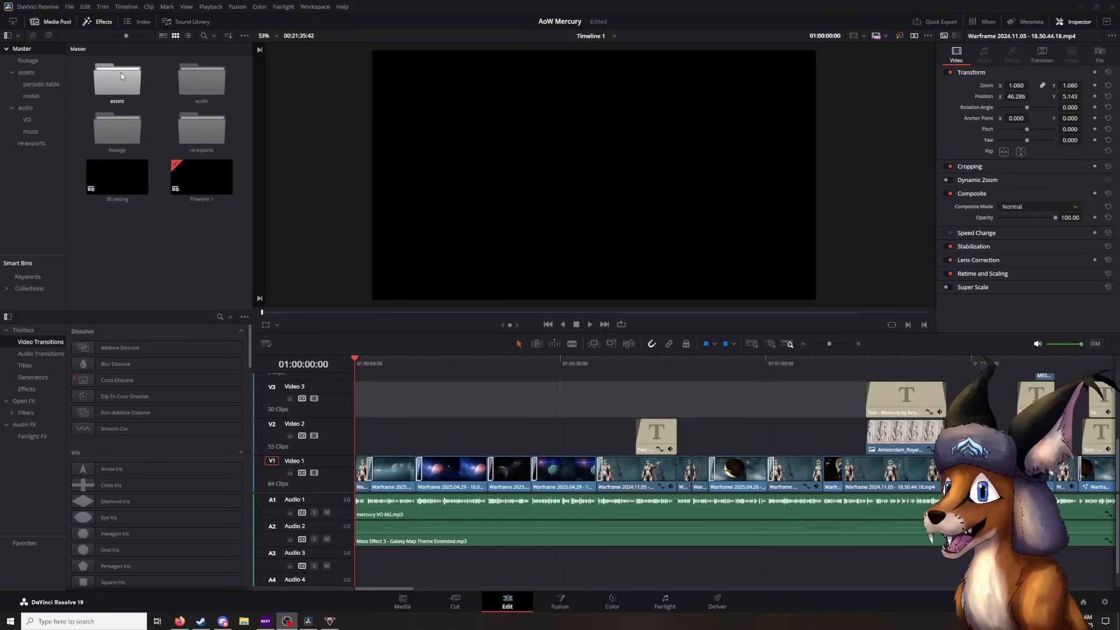
- Browse the assets bin and open its periodic table and nodes sub-bins to review their images
{"action": "left_click", "coordinate": [26, 72]}
{"action": "scroll", "coordinate": [106, 90], "scroll_direction": "down", "scroll_amount": 10}
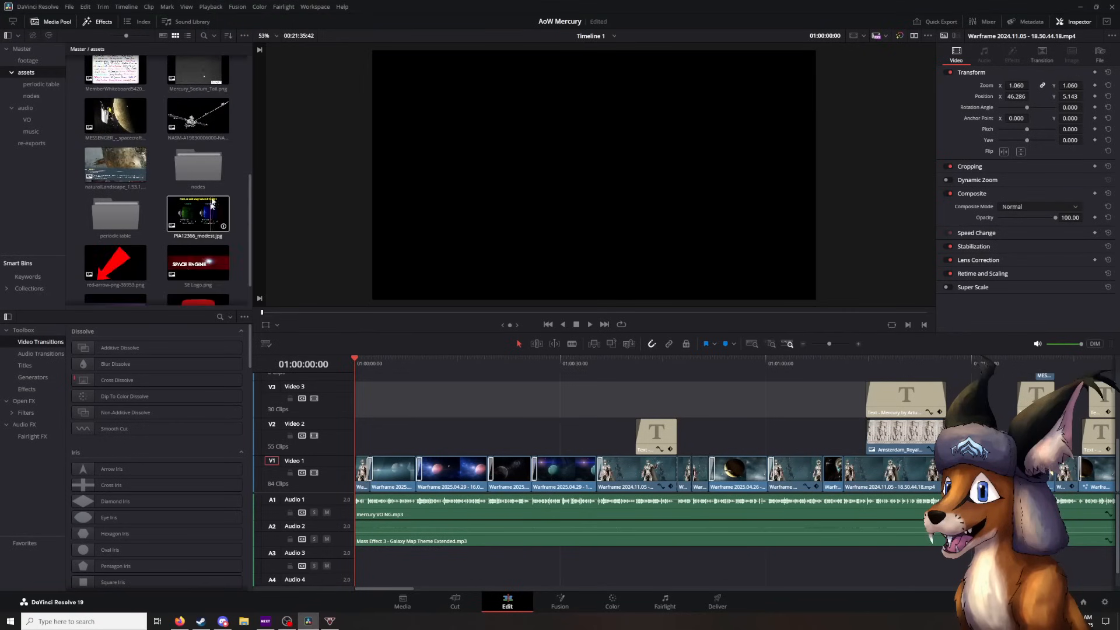
{"action": "double_click", "coordinate": [132, 221]}
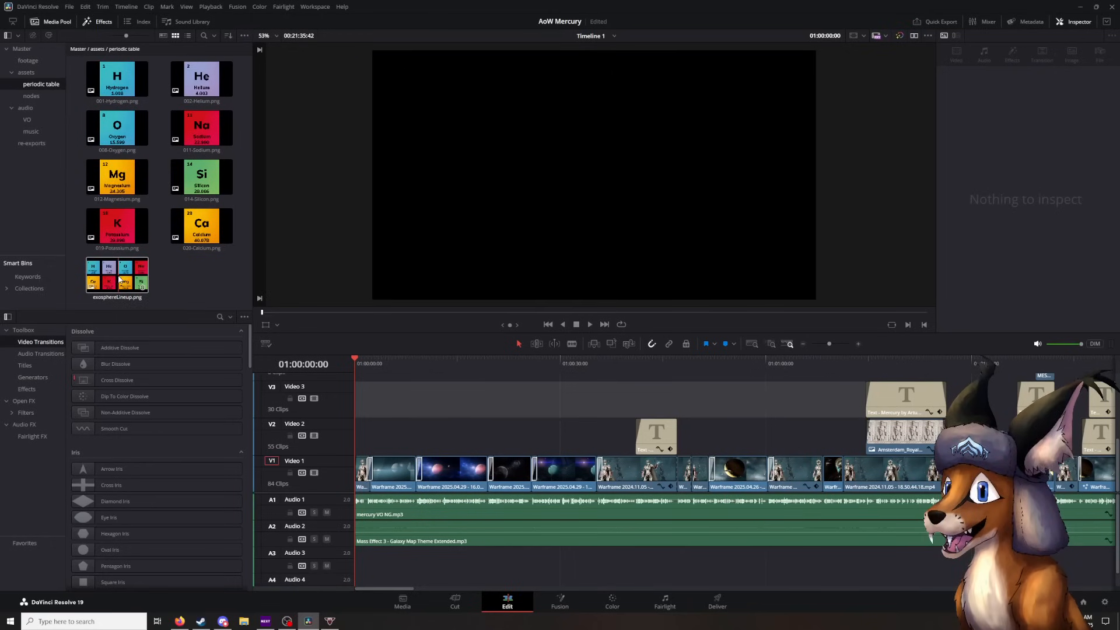
{"action": "left_click", "coordinate": [24, 72]}
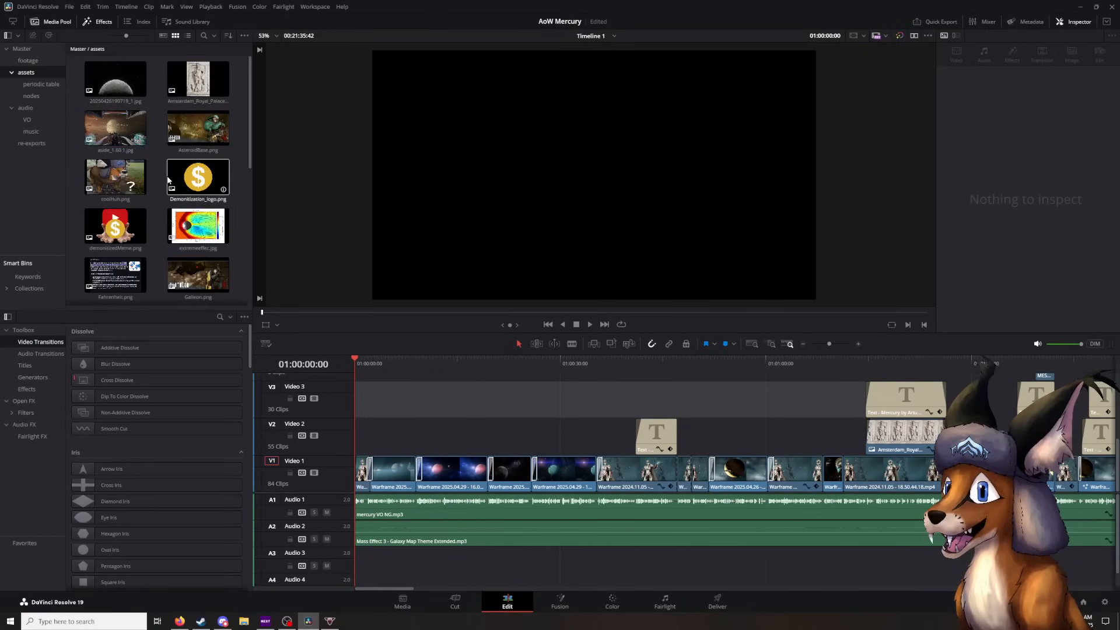
{"action": "scroll", "coordinate": [169, 179], "scroll_direction": "down", "scroll_amount": 10}
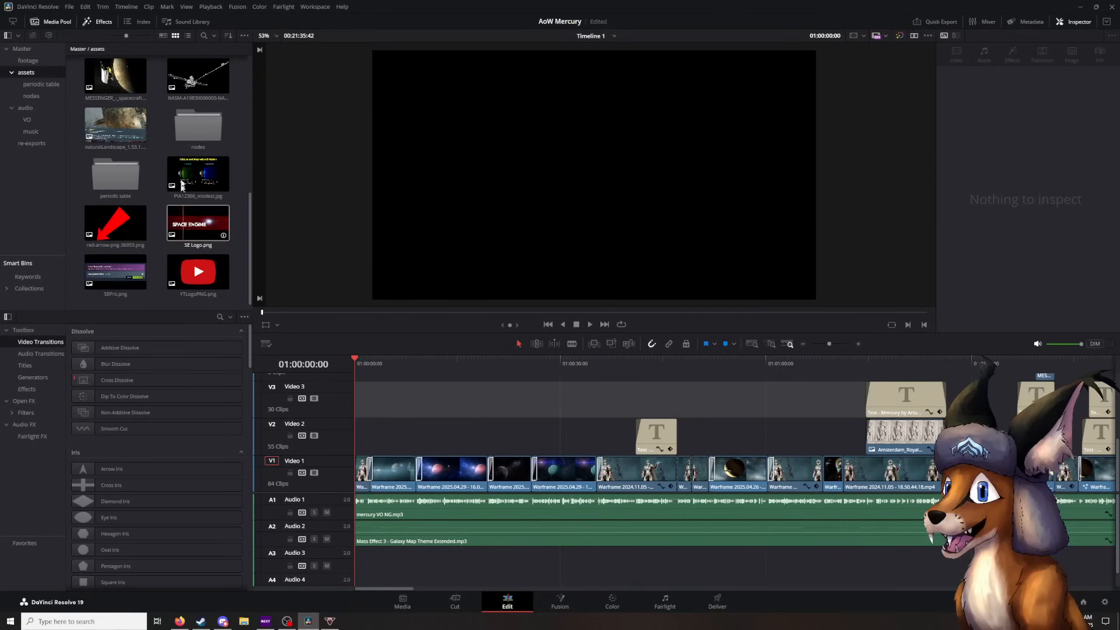
{"action": "double_click", "coordinate": [199, 140]}
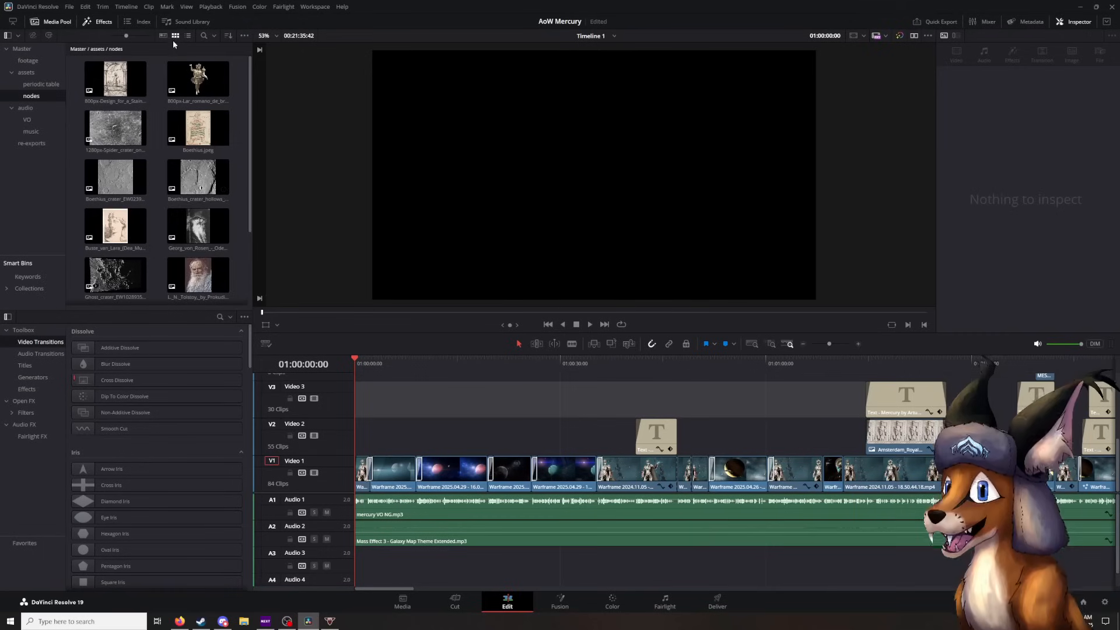
- Look through the loose images stored in the main assets bin
{"action": "left_click", "coordinate": [29, 73]}
{"action": "scroll", "coordinate": [162, 202], "scroll_direction": "down", "scroll_amount": 6}
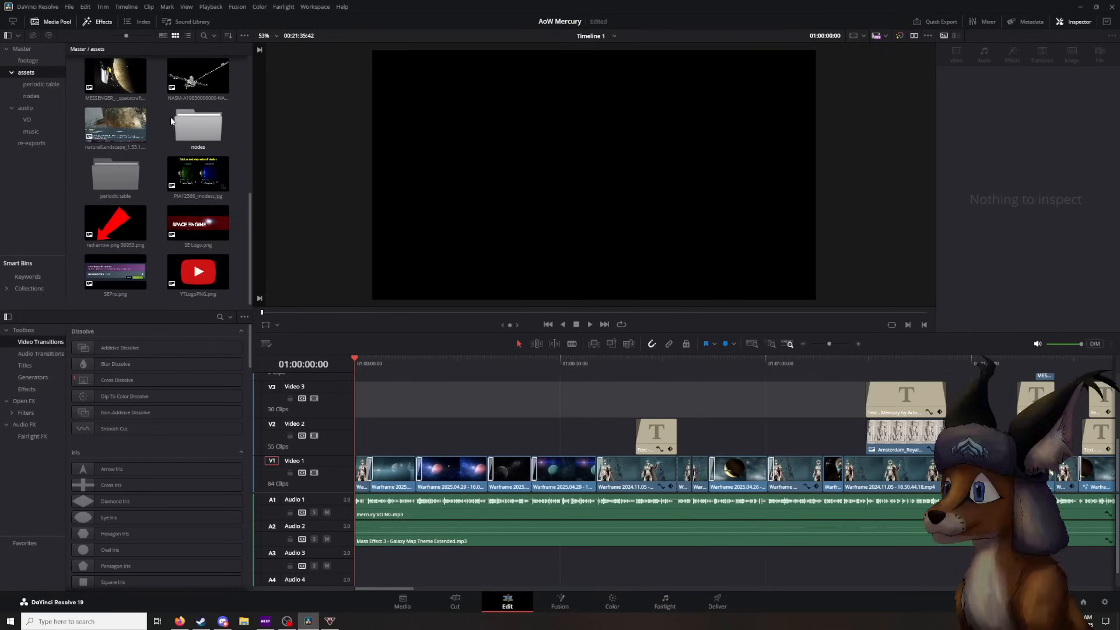
{"action": "scroll", "coordinate": [169, 248], "scroll_direction": "up", "scroll_amount": 1}
{"action": "scroll", "coordinate": [169, 248], "scroll_direction": "up", "scroll_amount": 5}
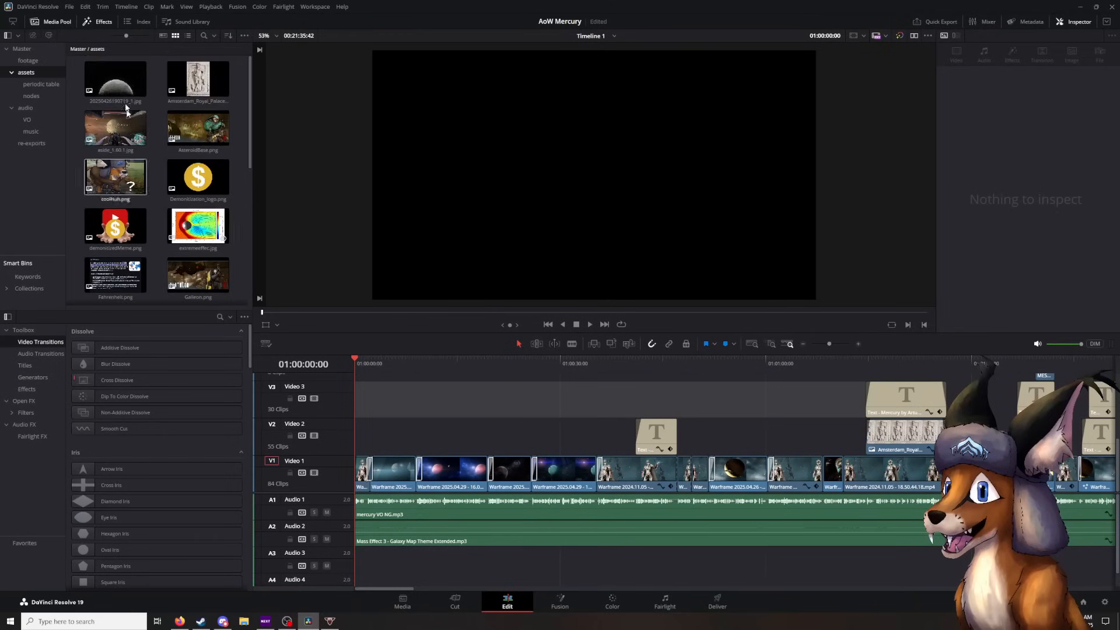
{"action": "scroll", "coordinate": [160, 170], "scroll_direction": "down", "scroll_amount": 8}
- Review the contents of the VO and music audio bins, plus the clips in the re-exports bin
{"action": "left_click", "coordinate": [26, 107]}
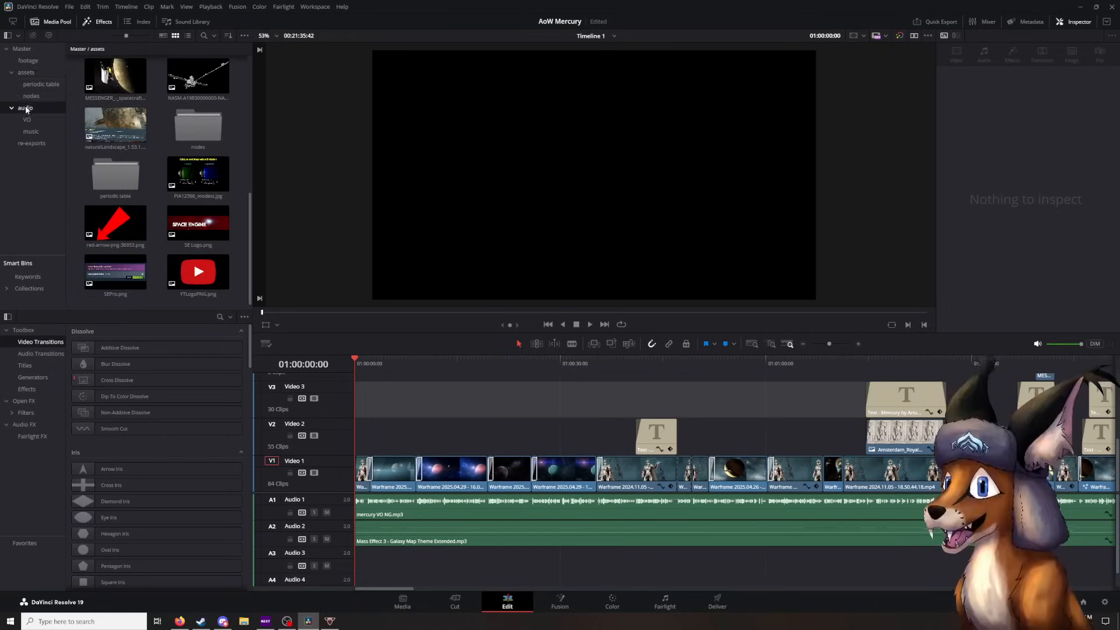
{"action": "left_click", "coordinate": [28, 120]}
{"action": "left_click", "coordinate": [62, 133]}
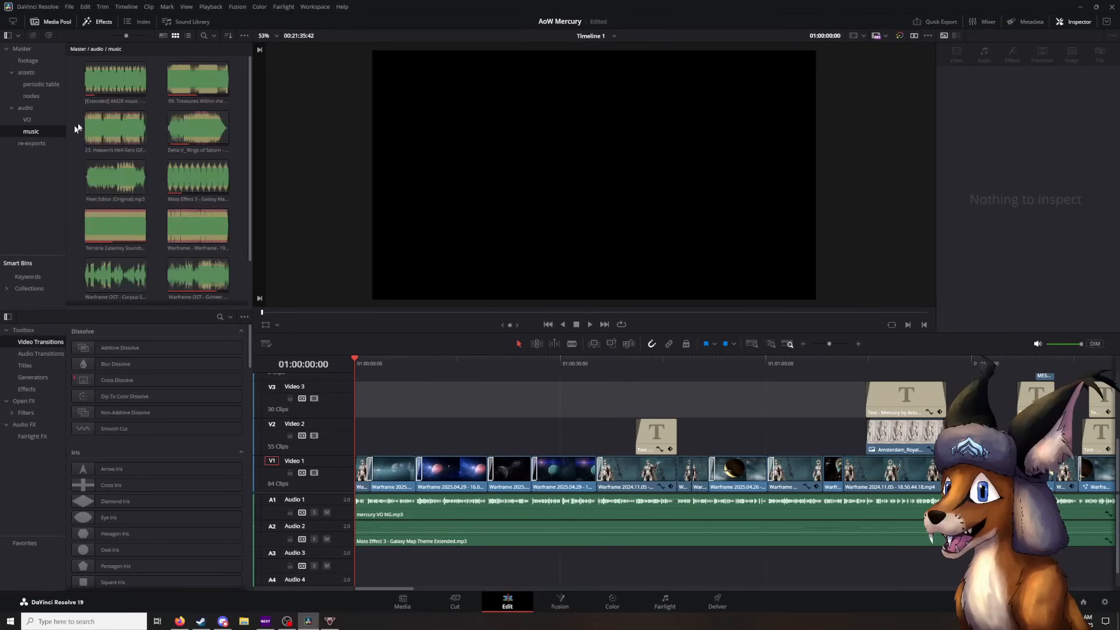
{"action": "scroll", "coordinate": [154, 209], "scroll_direction": "down", "scroll_amount": 1}
{"action": "scroll", "coordinate": [179, 81], "scroll_direction": "up", "scroll_amount": 1}
{"action": "scroll", "coordinate": [146, 158], "scroll_direction": "down", "scroll_amount": 1}
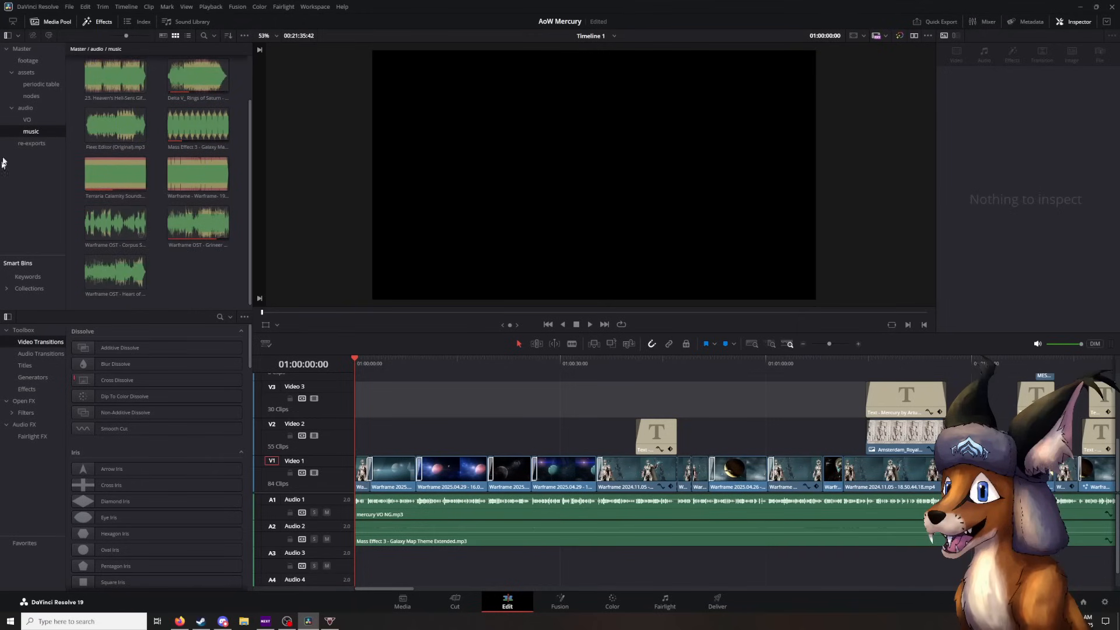
{"action": "left_click", "coordinate": [38, 142]}
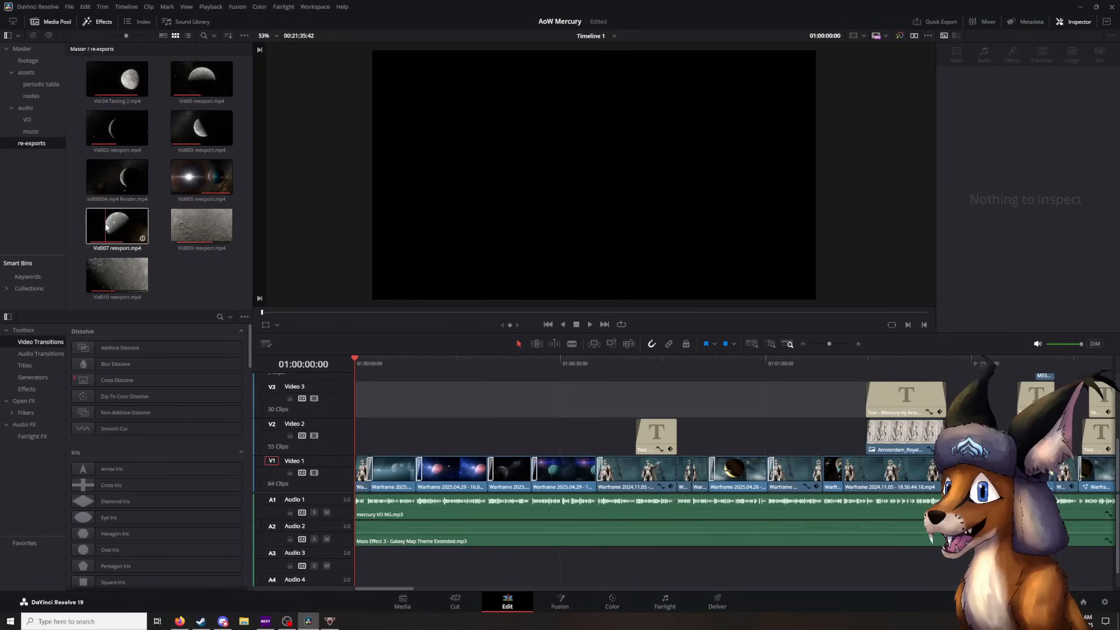
- Scrub through the opening of Timeline 1 from its start to 01:01:06:34
{"action": "left_click_drag", "start_coordinate": [491, 382], "coordinate": [575, 382]}
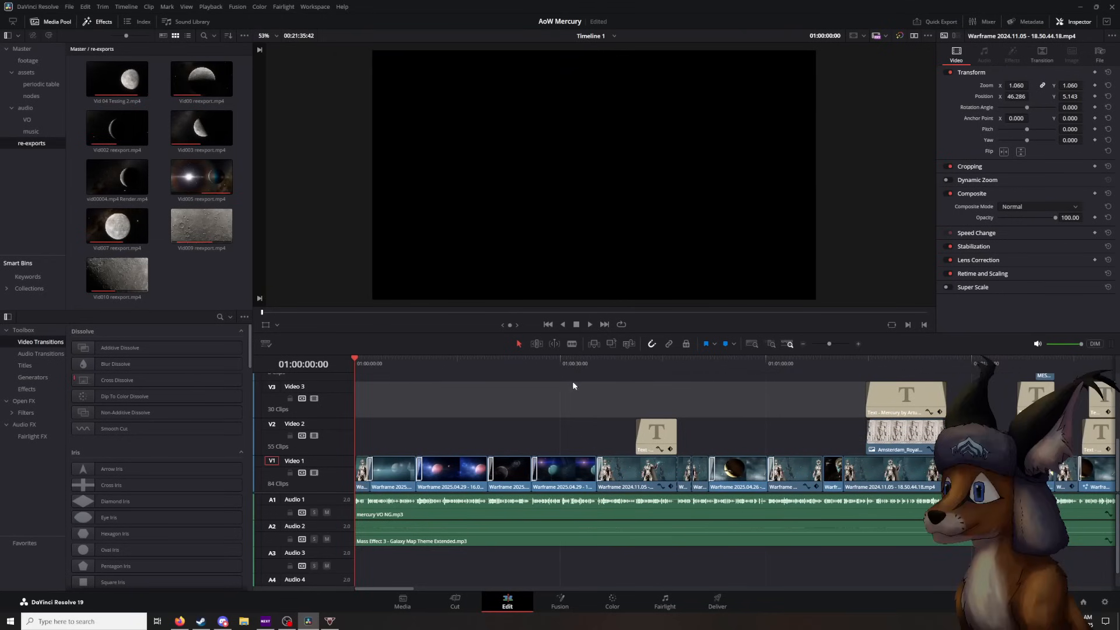
{"action": "left_click_drag", "start_coordinate": [355, 360], "coordinate": [533, 377]}
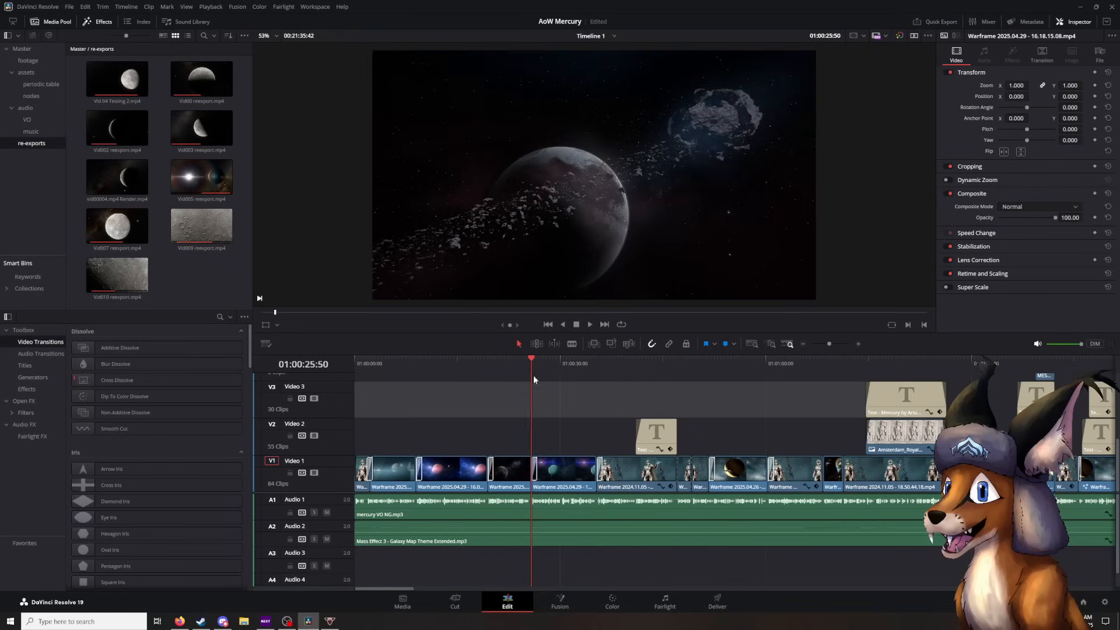
{"action": "left_click_drag", "start_coordinate": [521, 431], "coordinate": [545, 461]}
{"action": "left_click", "coordinate": [561, 405]}
{"action": "left_click_drag", "start_coordinate": [543, 408], "coordinate": [438, 409]}
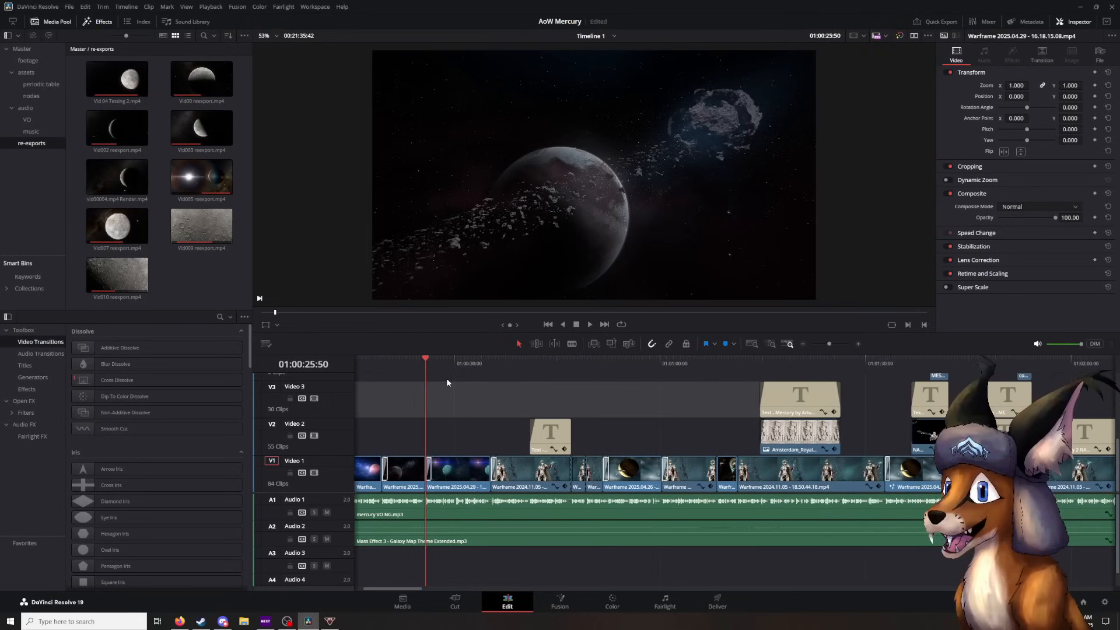
{"action": "left_click_drag", "start_coordinate": [533, 374], "coordinate": [473, 377]}
{"action": "left_click_drag", "start_coordinate": [590, 409], "coordinate": [555, 374]}
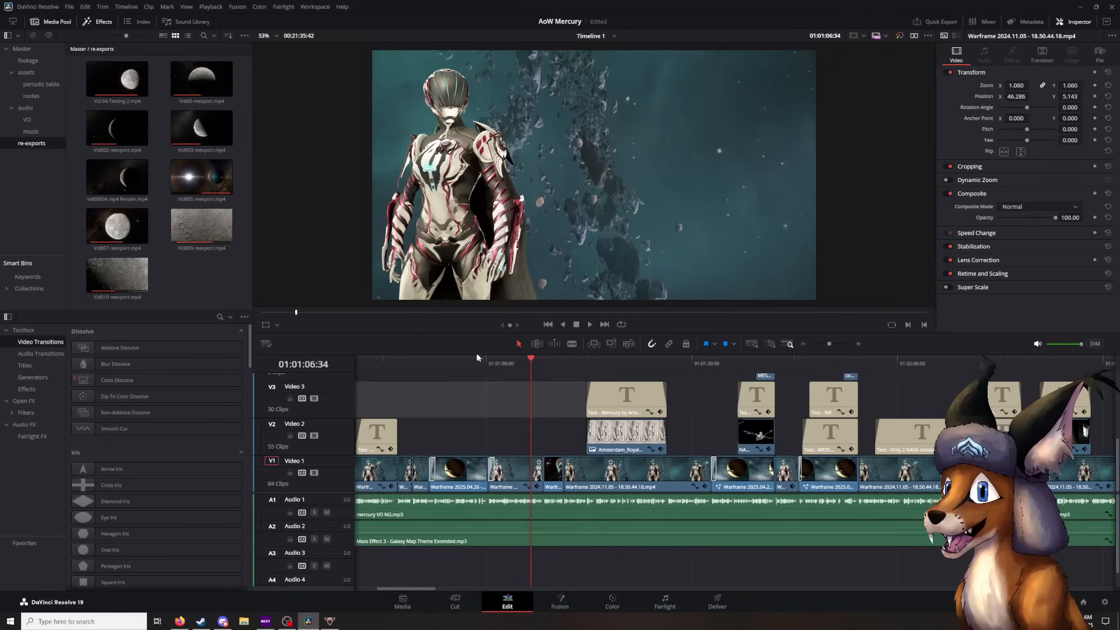
- Scrub onward past the "Tools Used" title to the Vid00 reexport.mp4 clip at 01:02:57:35
{"action": "left_click_drag", "start_coordinate": [528, 364], "coordinate": [780, 373]}
{"action": "left_click_drag", "start_coordinate": [891, 389], "coordinate": [625, 370]}
{"action": "left_click_drag", "start_coordinate": [524, 361], "coordinate": [988, 367]}
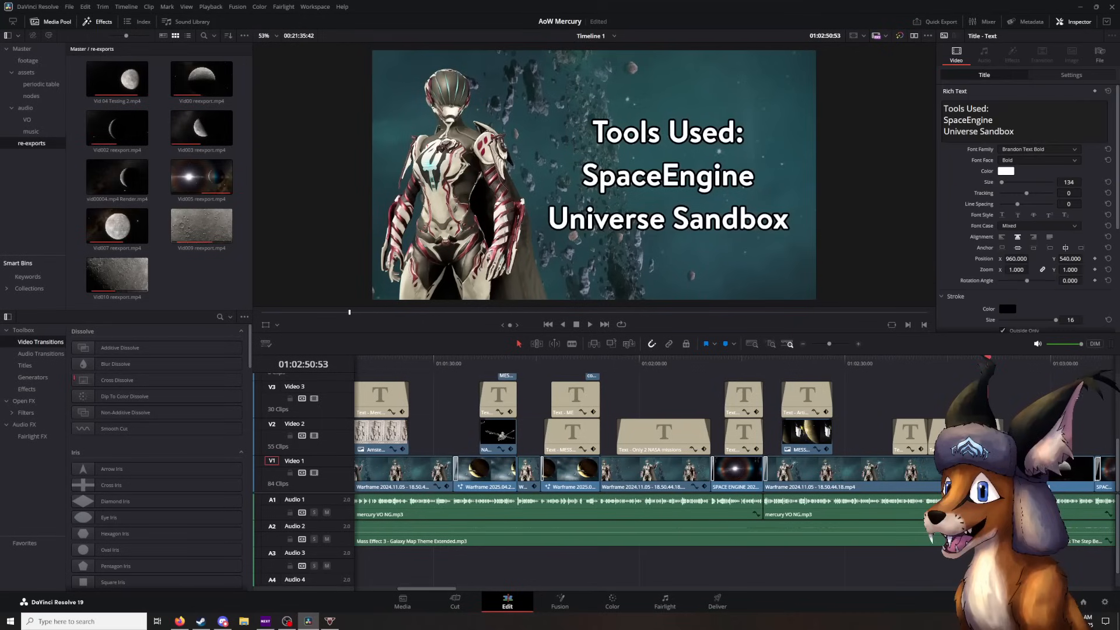
{"action": "left_click_drag", "start_coordinate": [1062, 373], "coordinate": [651, 365]}
{"action": "left_click_drag", "start_coordinate": [576, 362], "coordinate": [622, 365]}
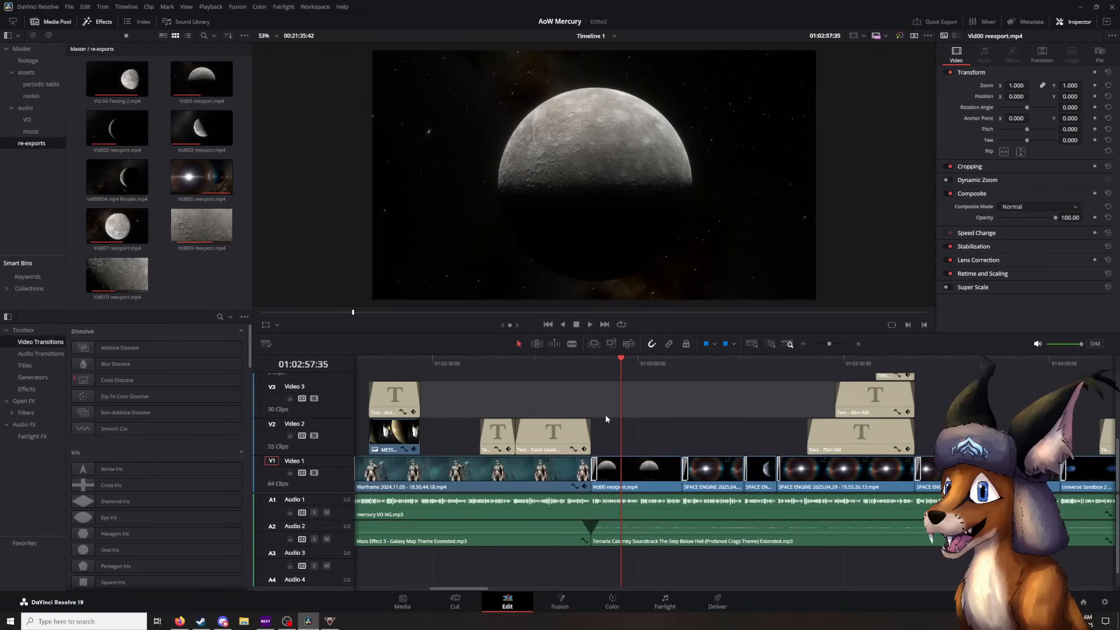
- Select the Vid00 reexport.mp4 clip on Video 1 and play a short part of it from 01:02:56:30
{"action": "scroll", "coordinate": [618, 404], "scroll_direction": "right", "scroll_amount": 2}
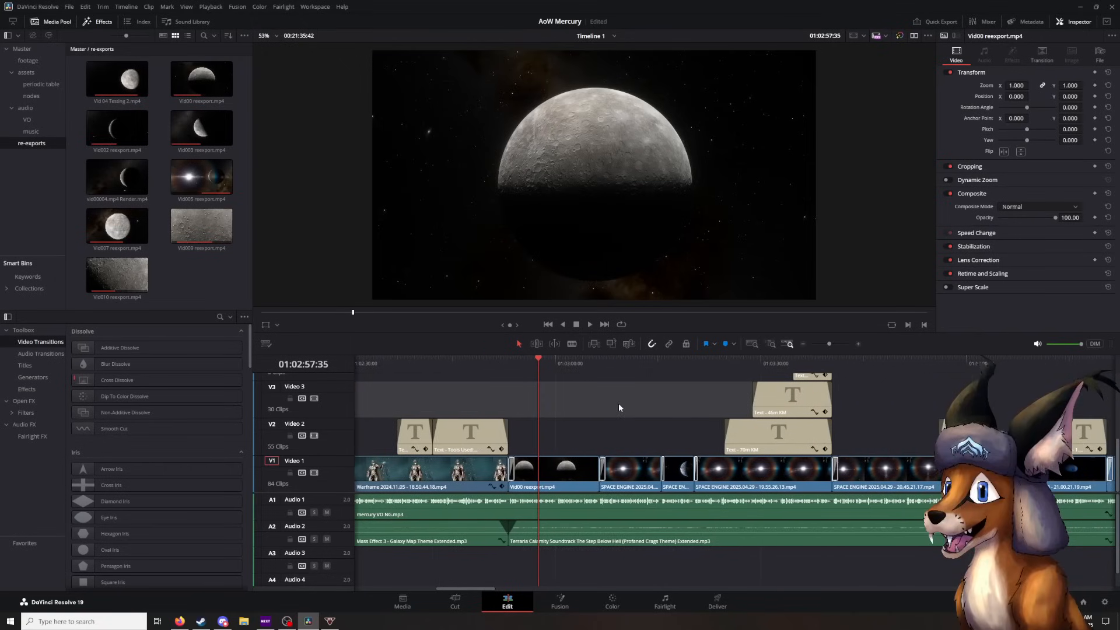
{"action": "left_click_drag", "start_coordinate": [542, 369], "coordinate": [532, 373]}
{"action": "left_click", "coordinate": [548, 490]}
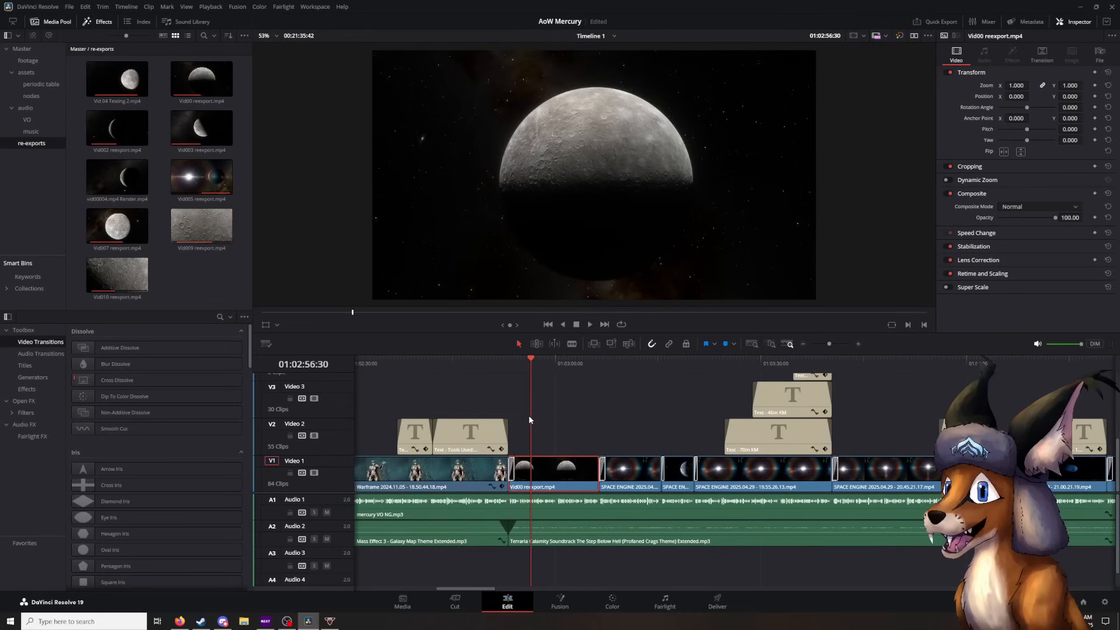
{"action": "key", "text": "space"}
{"action": "left_click", "coordinate": [545, 419]}
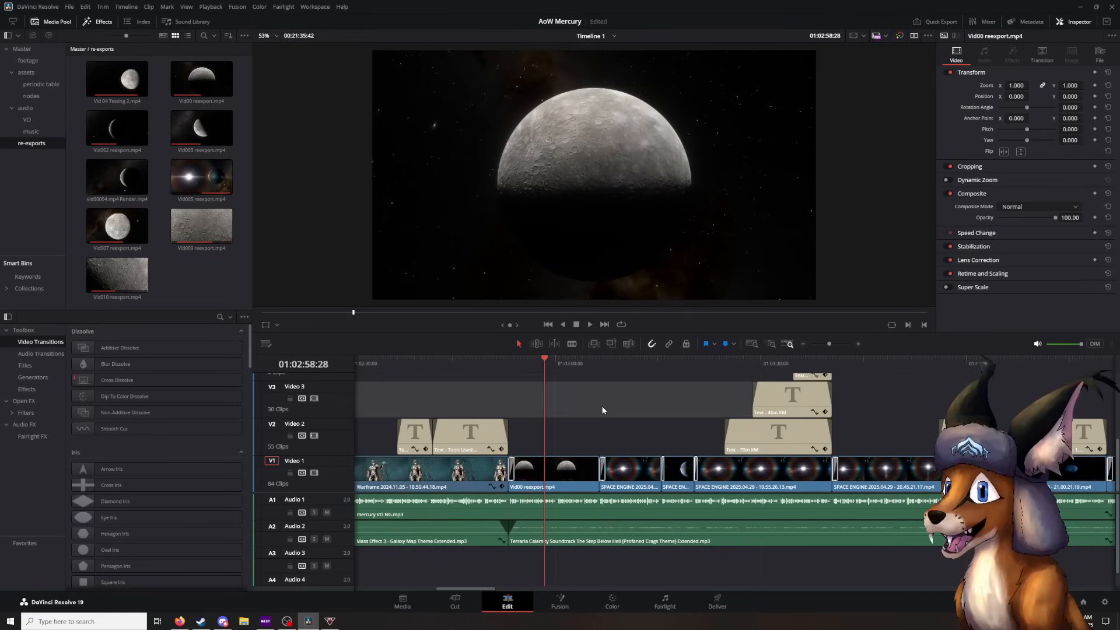
- Scrub back and forth within the Vid00 reexport.mp4 clip to examine how the planet shot moves
{"action": "left_click_drag", "start_coordinate": [544, 374], "coordinate": [546, 375]}
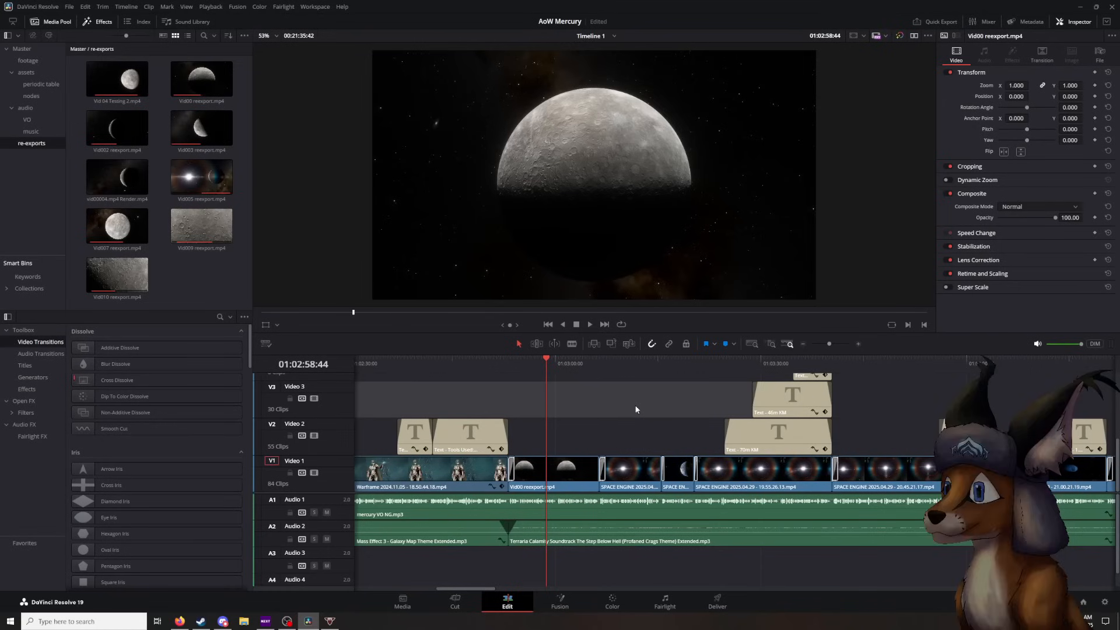
{"action": "left_click_drag", "start_coordinate": [545, 365], "coordinate": [555, 367]}
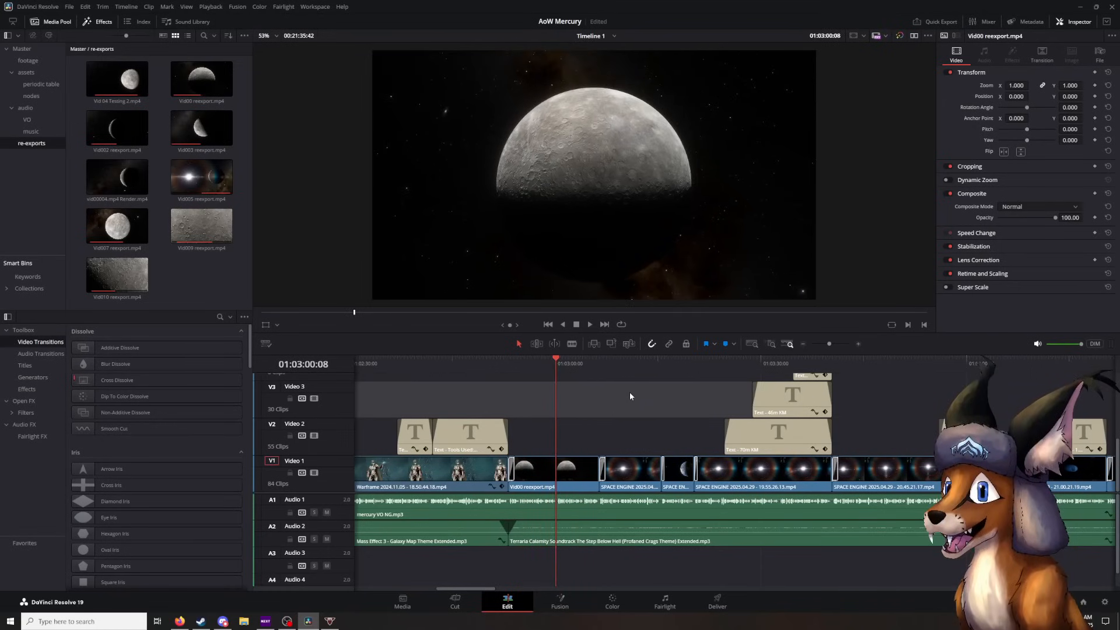
{"action": "mouse_move", "coordinate": [555, 383]}
{"action": "left_mouse_down"}
{"action": "mouse_move", "coordinate": [582, 386]}
{"action": "mouse_move", "coordinate": [540, 383]}
{"action": "mouse_move", "coordinate": [569, 394]}
{"action": "left_mouse_up"}
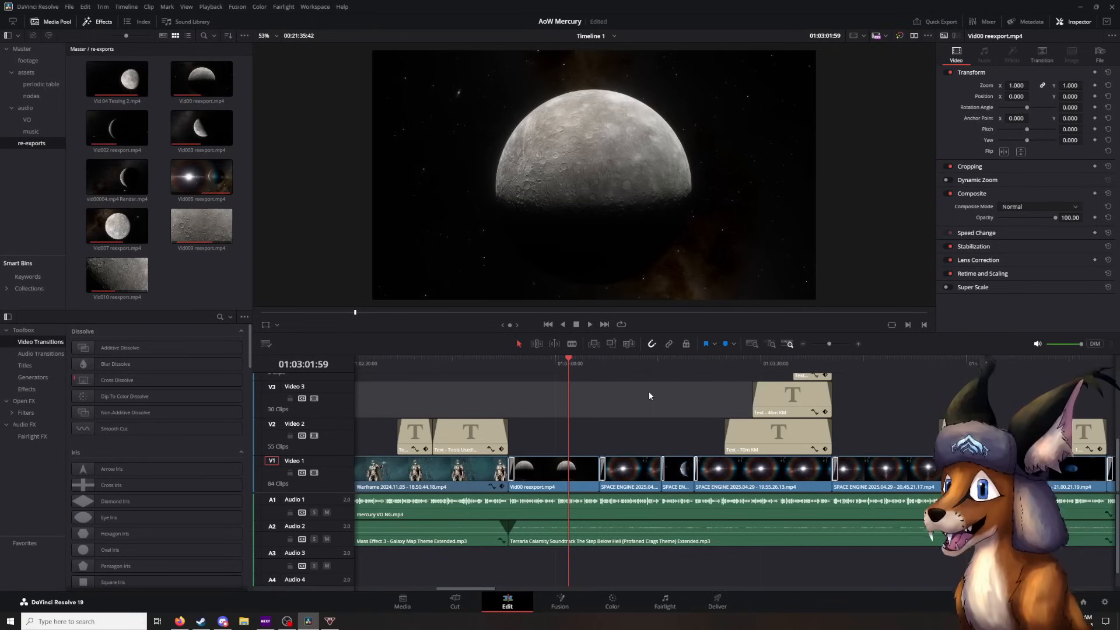
{"action": "left_click_drag", "start_coordinate": [569, 364], "coordinate": [554, 370]}
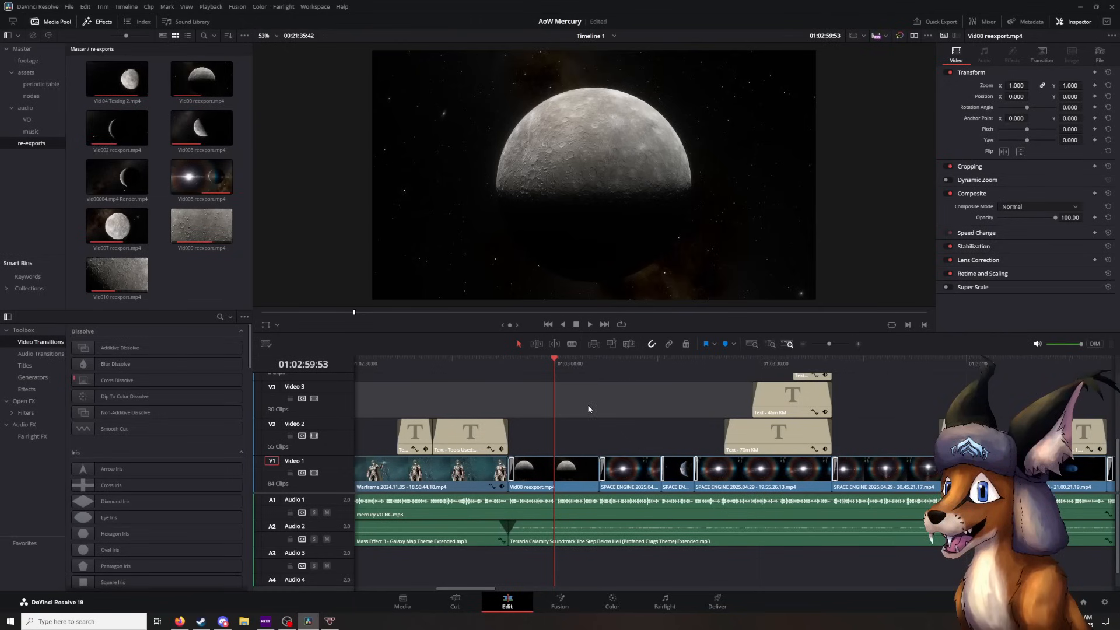
{"action": "scroll", "coordinate": [578, 401], "scroll_direction": "left", "scroll_amount": 3}
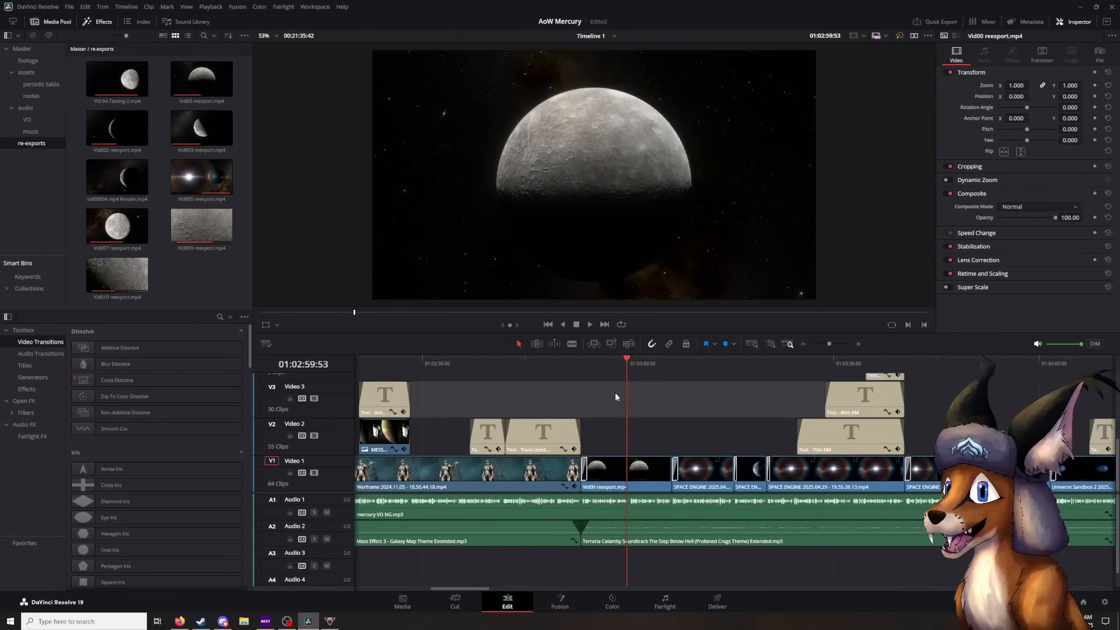
{"action": "left_click_drag", "start_coordinate": [627, 379], "coordinate": [609, 378]}
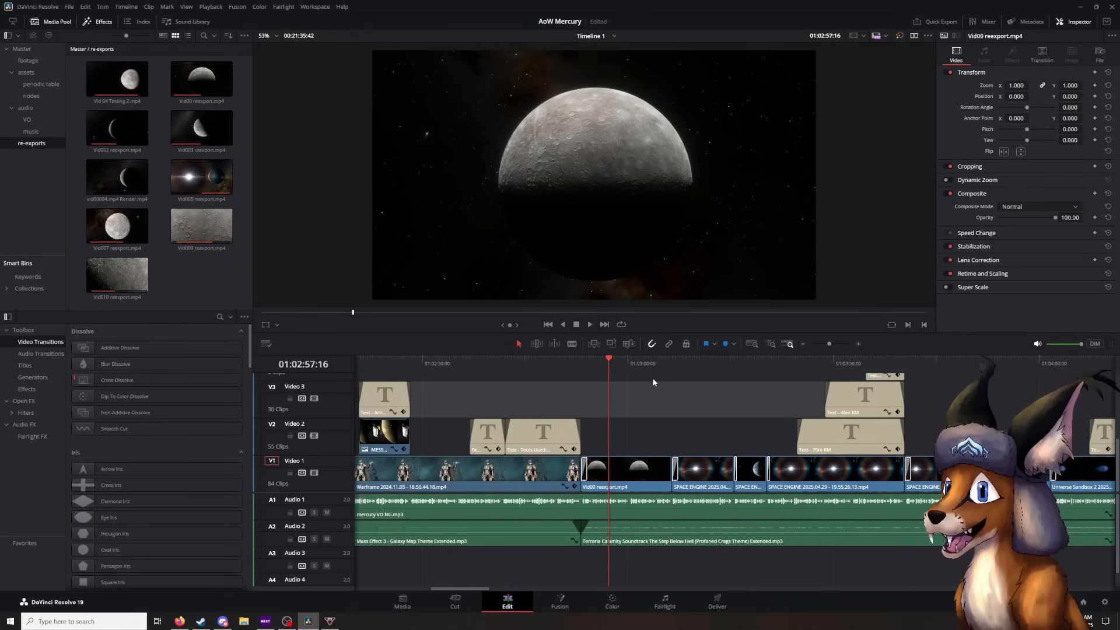
{"action": "left_click_drag", "start_coordinate": [604, 370], "coordinate": [618, 366]}
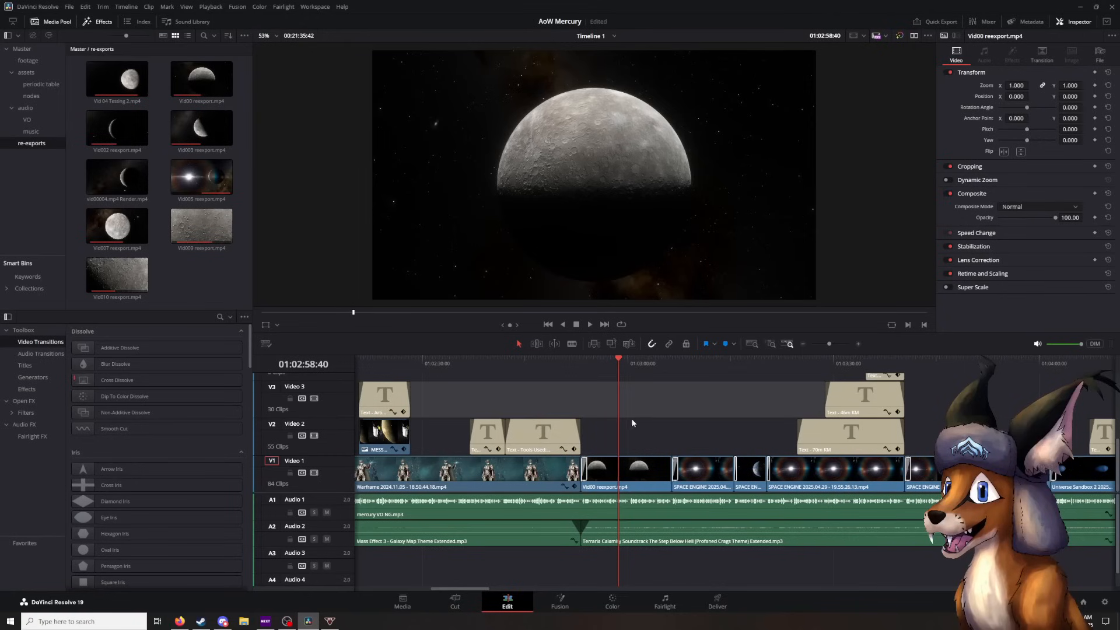
- Play the planet clip briefly from 01:02:58:40 and scrub back to 01:02:57:16
{"action": "scroll", "coordinate": [630, 419], "scroll_direction": "right", "scroll_amount": 1}
{"action": "key", "text": "space"}
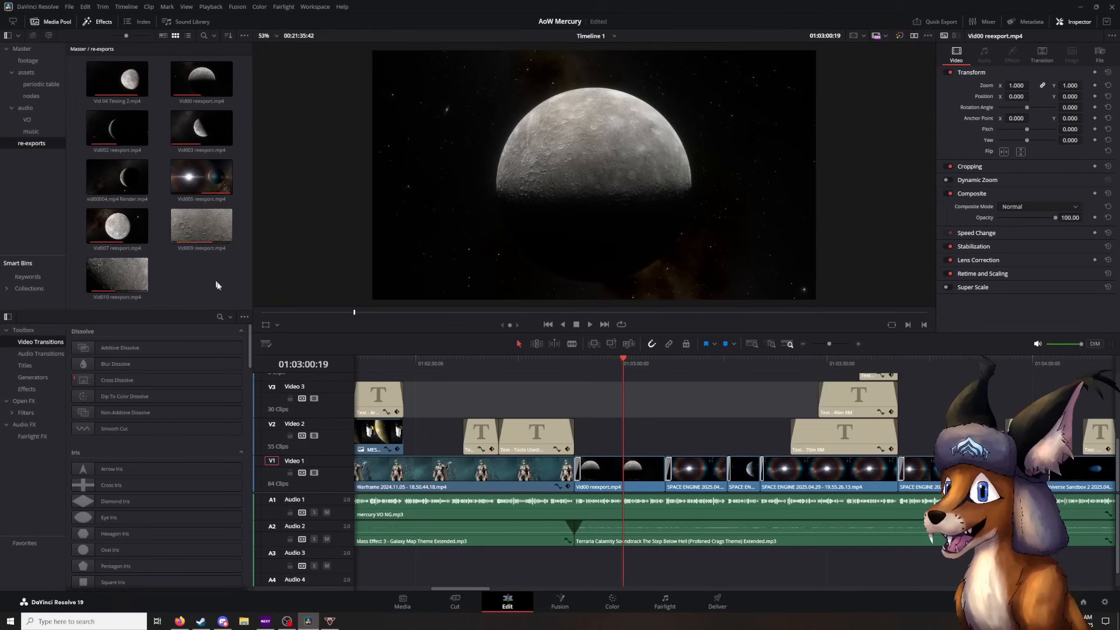
{"action": "scroll", "coordinate": [525, 377], "scroll_direction": "right", "scroll_amount": 5}
{"action": "left_click_drag", "start_coordinate": [545, 374], "coordinate": [514, 375]}
{"action": "scroll", "coordinate": [775, 395], "scroll_direction": "left", "scroll_amount": 8}
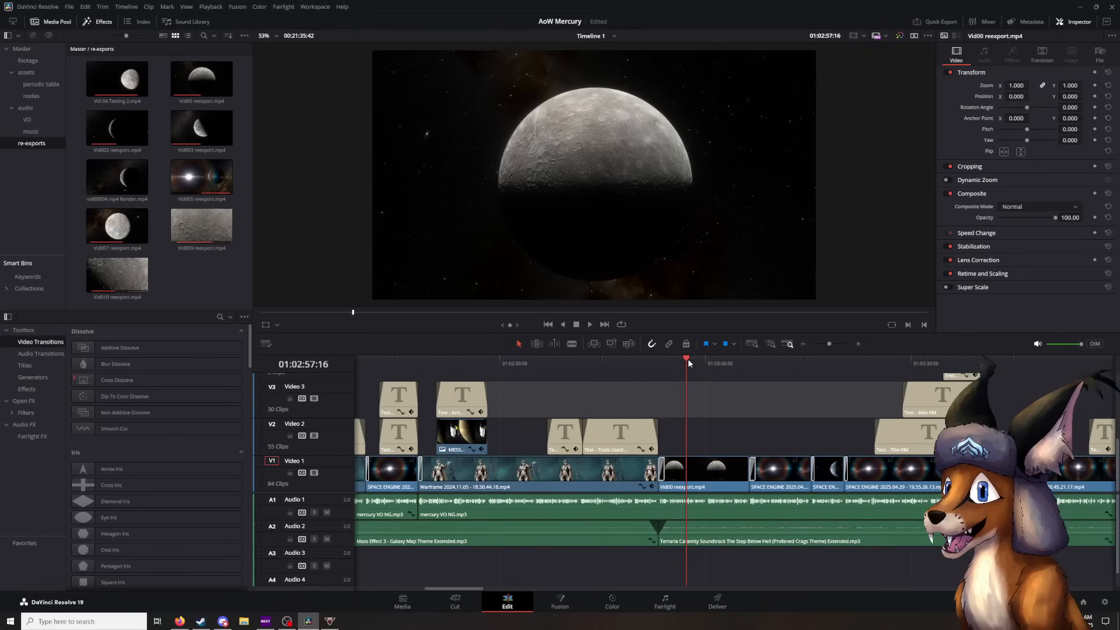
- Return the playhead to the start of Timeline 1, play the opening seconds and stop playback
{"action": "left_click_drag", "start_coordinate": [688, 360], "coordinate": [340, 376]}
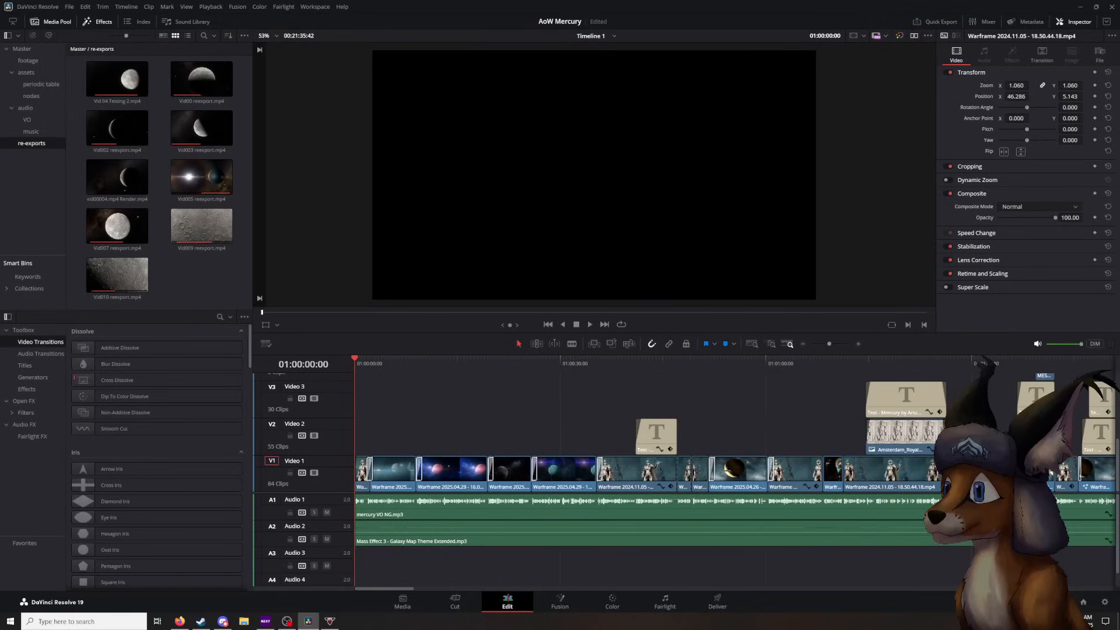
{"action": "key", "text": "alt+Tab"}
{"action": "key", "text": "alt+Tab"}
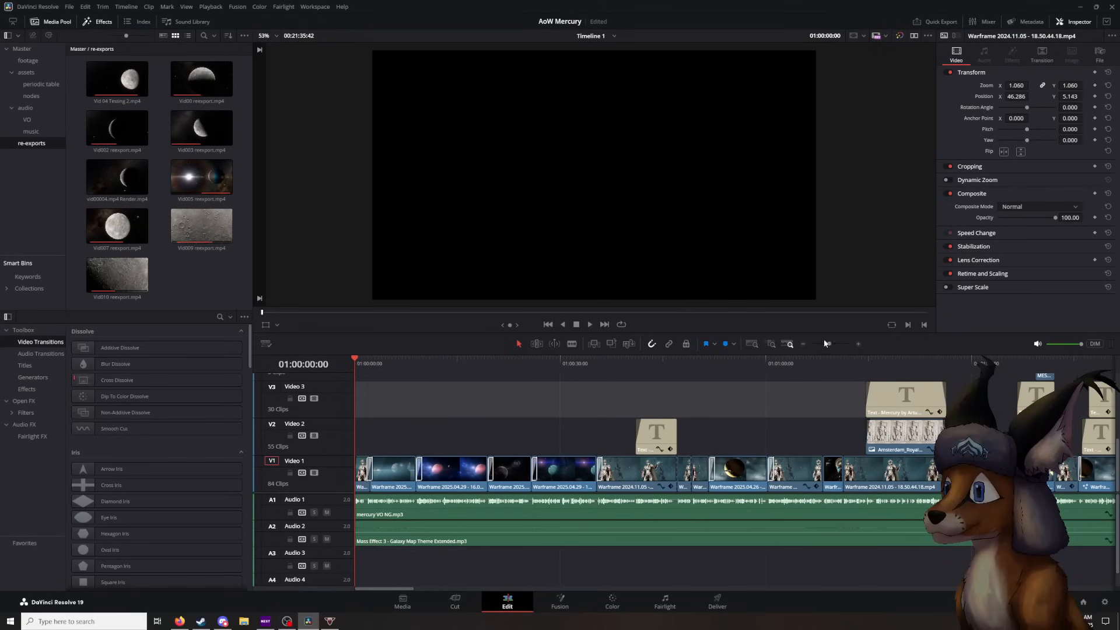
{"action": "left_click", "coordinate": [590, 324]}
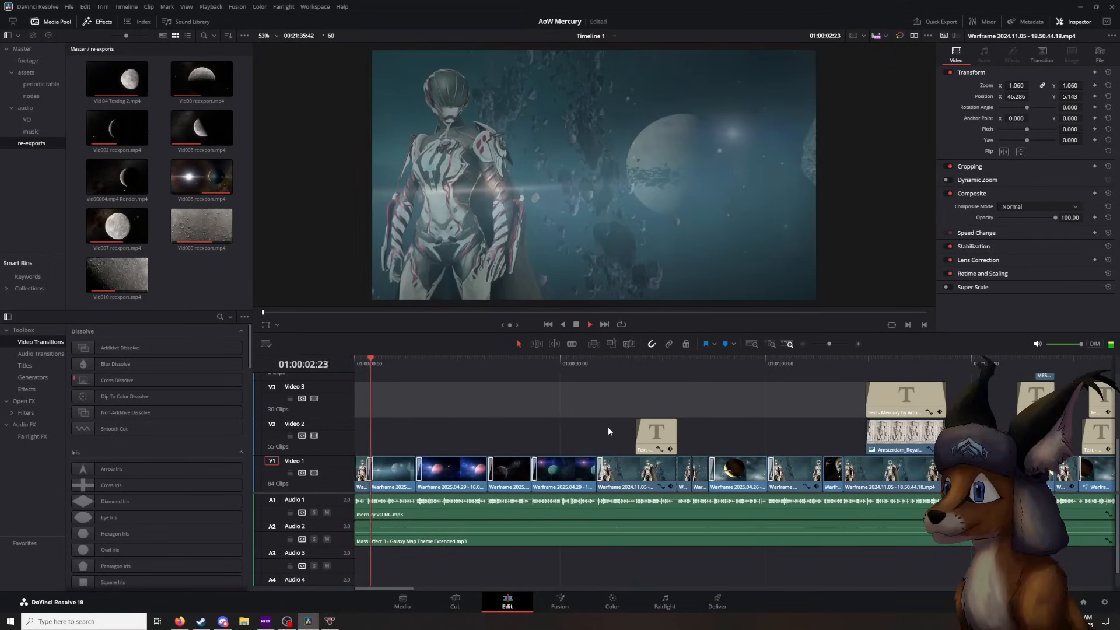
{"action": "left_click", "coordinate": [577, 325]}
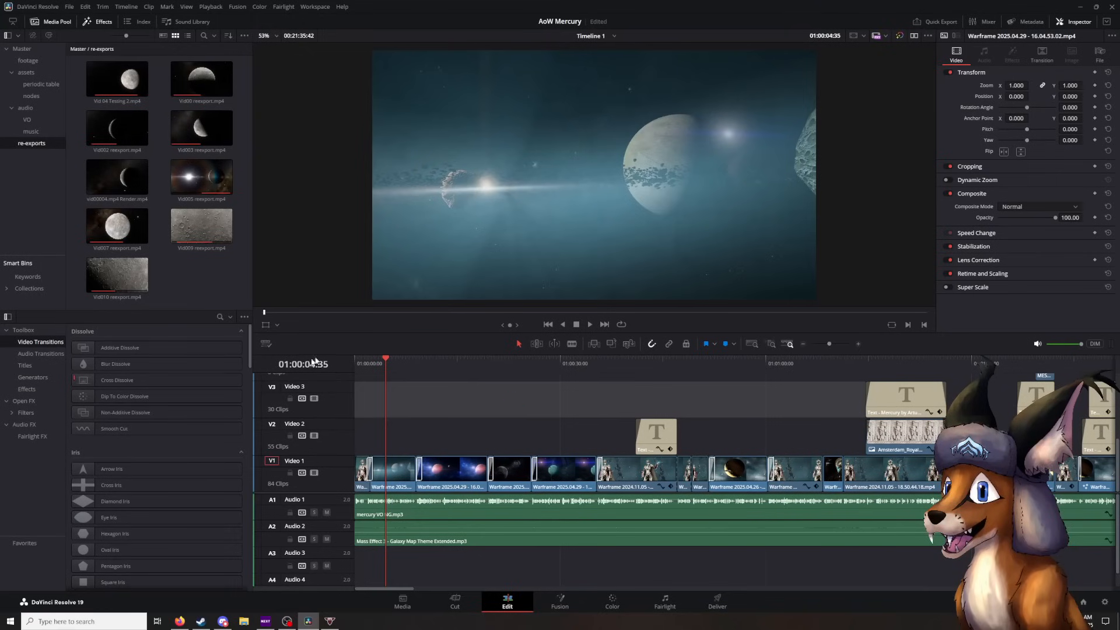
- Scrub forward to the shot of ships in front of the planet at 01:00:52:42
{"action": "left_click_drag", "start_coordinate": [384, 365], "coordinate": [717, 391]}
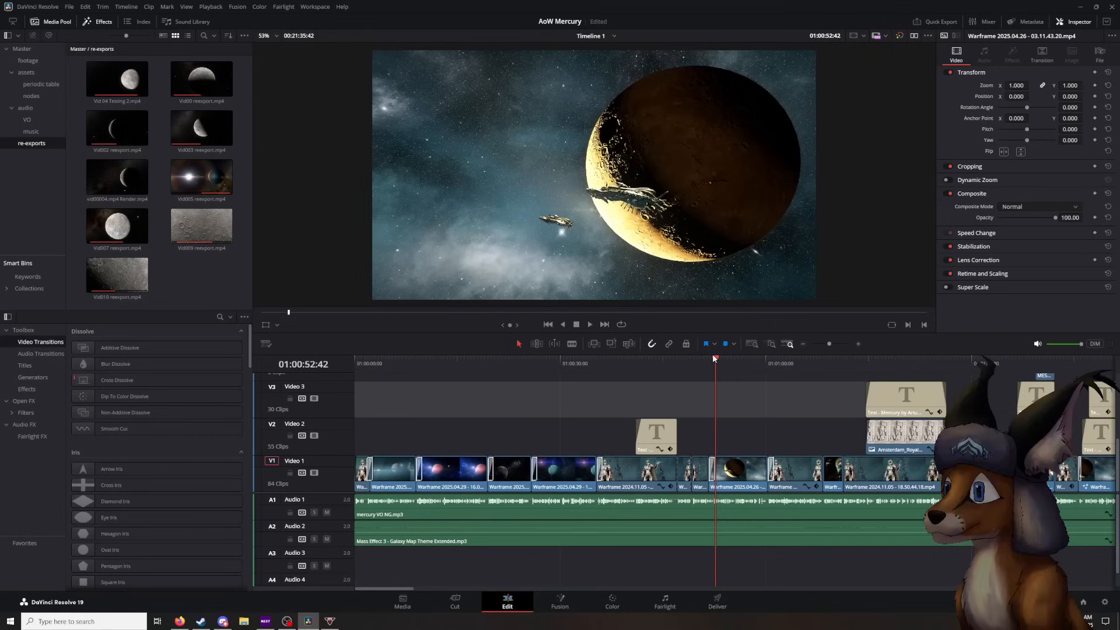
{"action": "left_click_drag", "start_coordinate": [717, 398], "coordinate": [718, 422]}
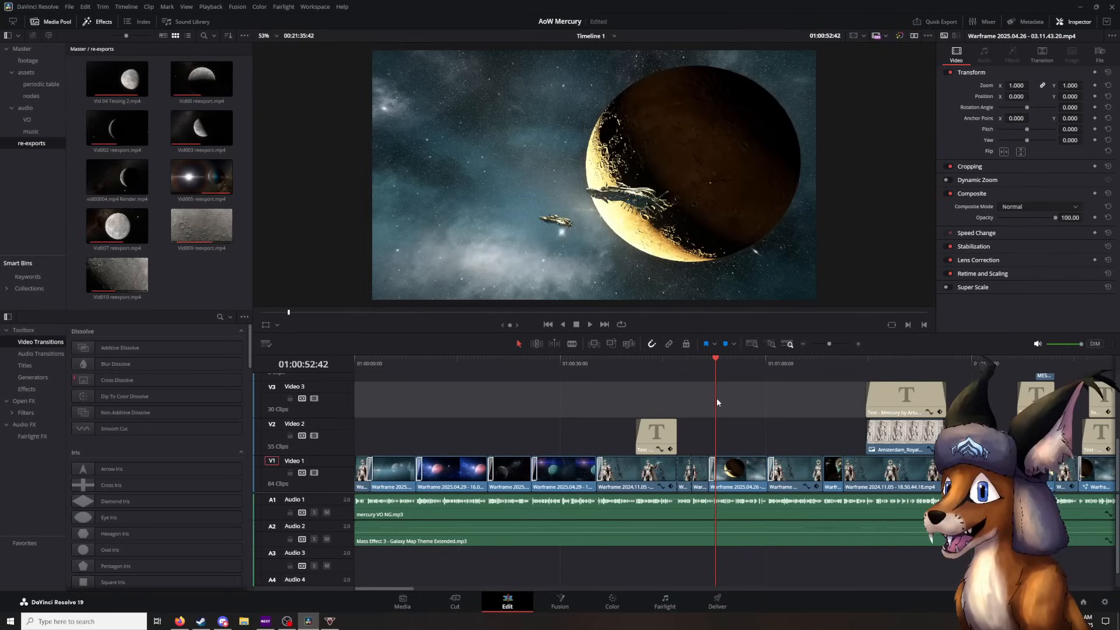
- Move the playhead back to 01:00:02:48 and play the opening planet shots in short stretches, stopping at 01:00:21:39
{"action": "left_click_drag", "start_coordinate": [716, 398], "coordinate": [376, 434]}
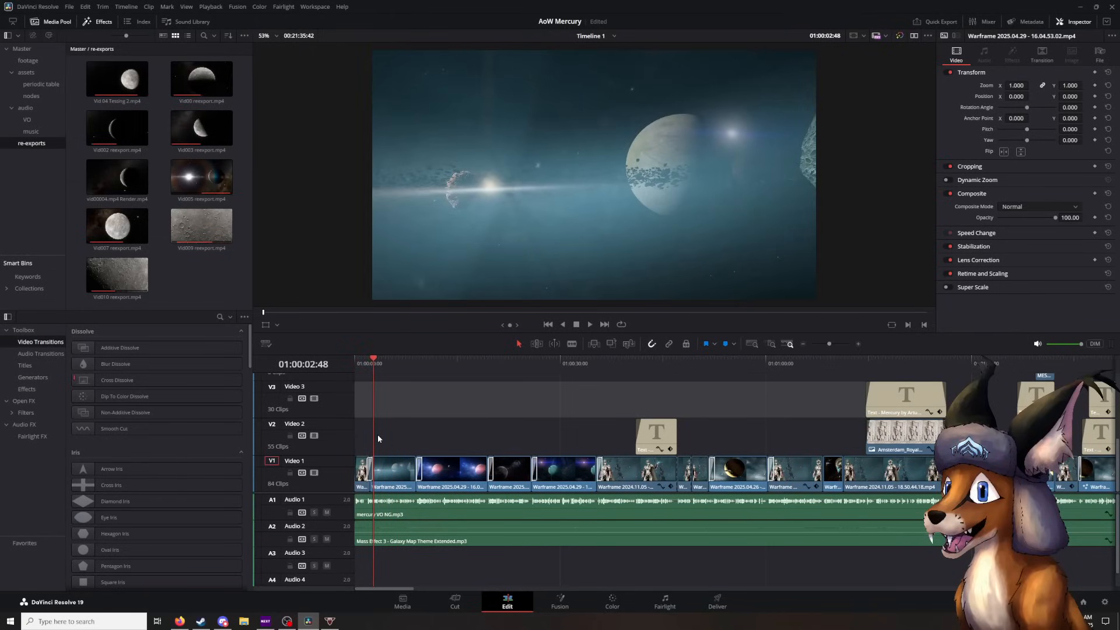
{"action": "left_click", "coordinate": [588, 325]}
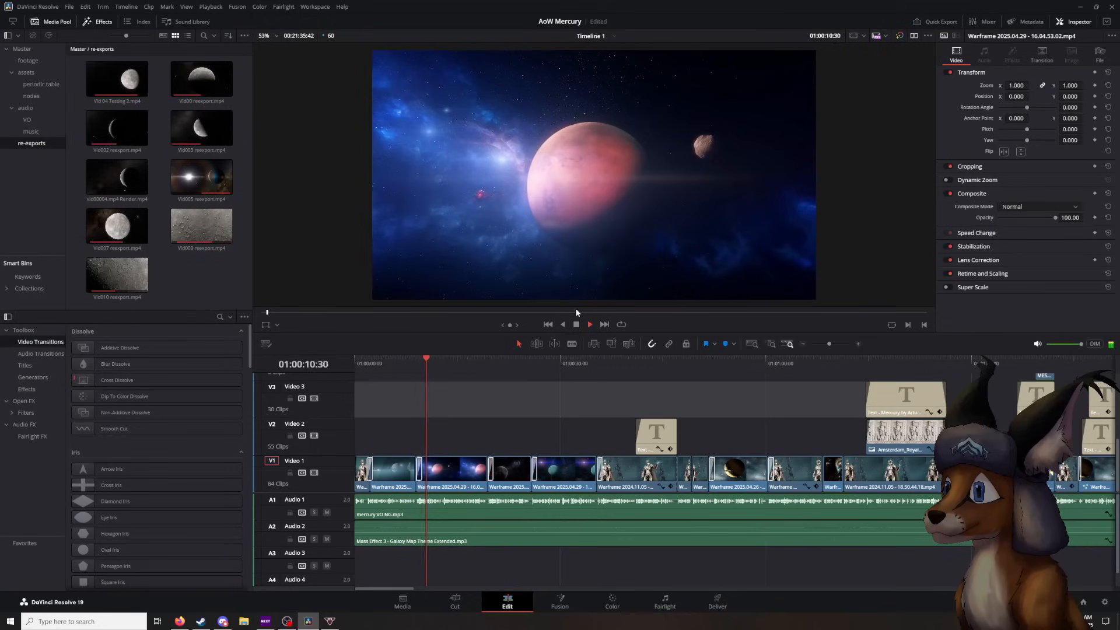
{"action": "key", "text": "space"}
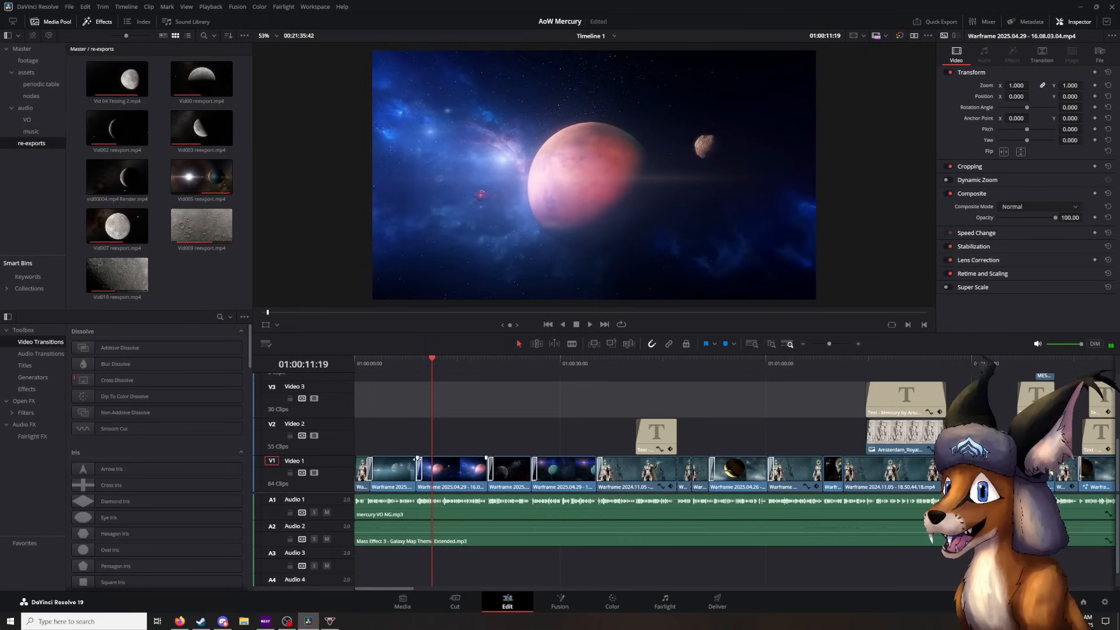
{"action": "left_click", "coordinate": [591, 324]}
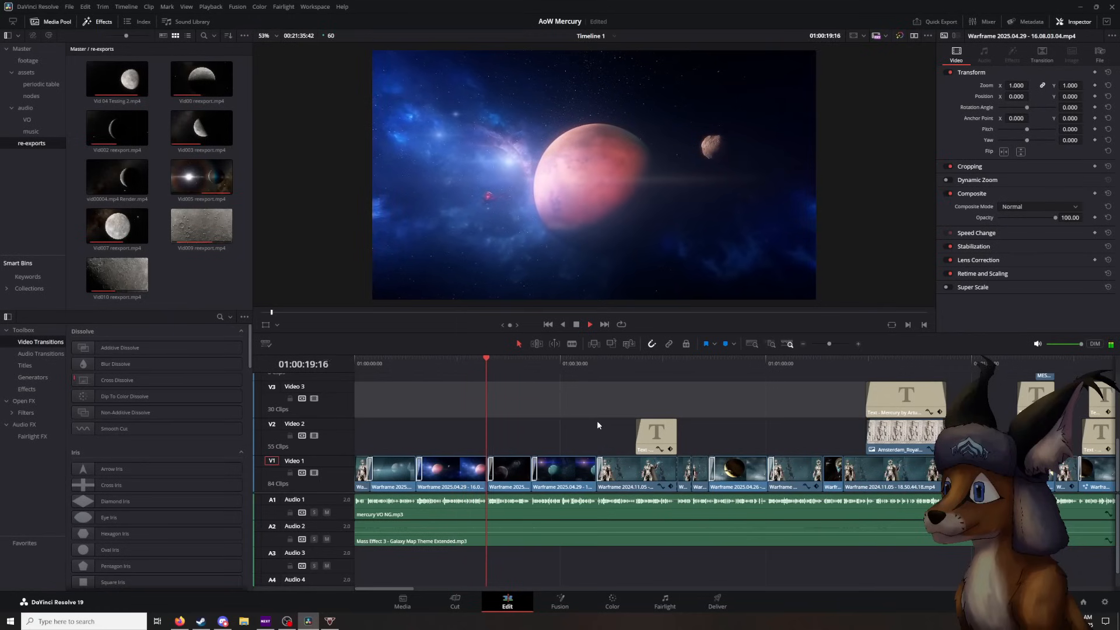
{"action": "left_click", "coordinate": [576, 324]}
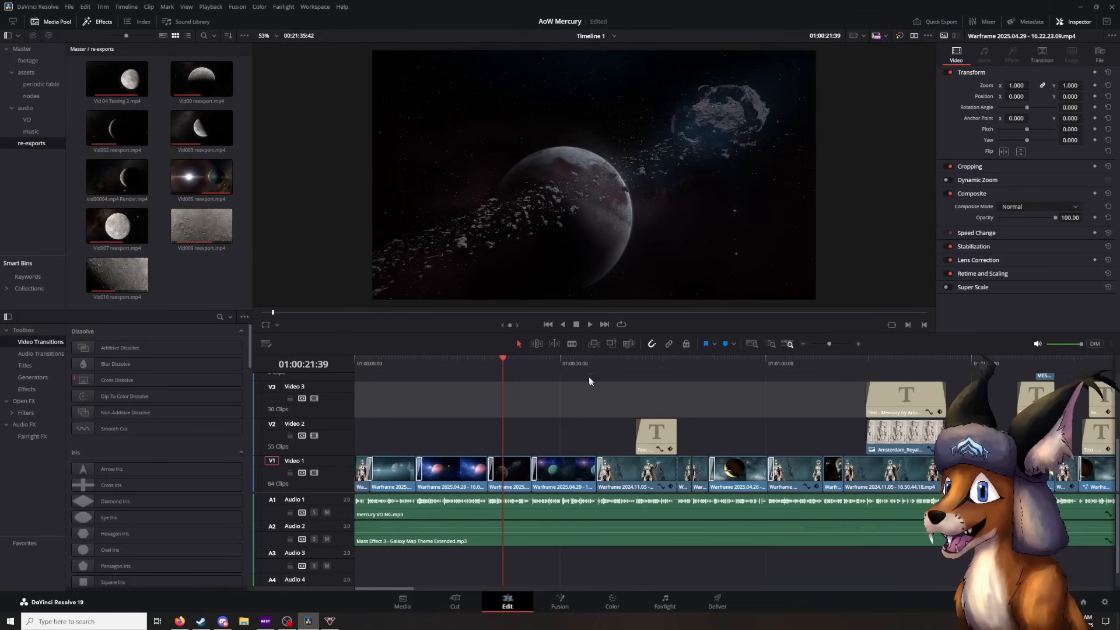
- Continue playback with a pause on the armoured figure at 01:00:37:53, stopping at the ships-and-planet shot at 01:00:54:50
{"action": "left_click", "coordinate": [590, 324]}
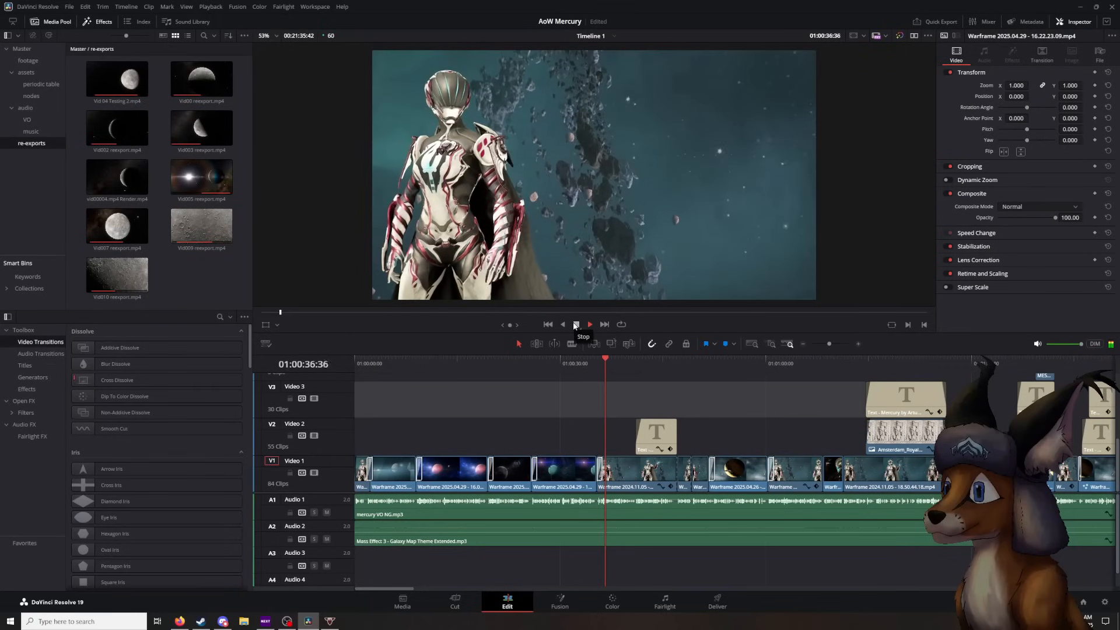
{"action": "left_click", "coordinate": [576, 324]}
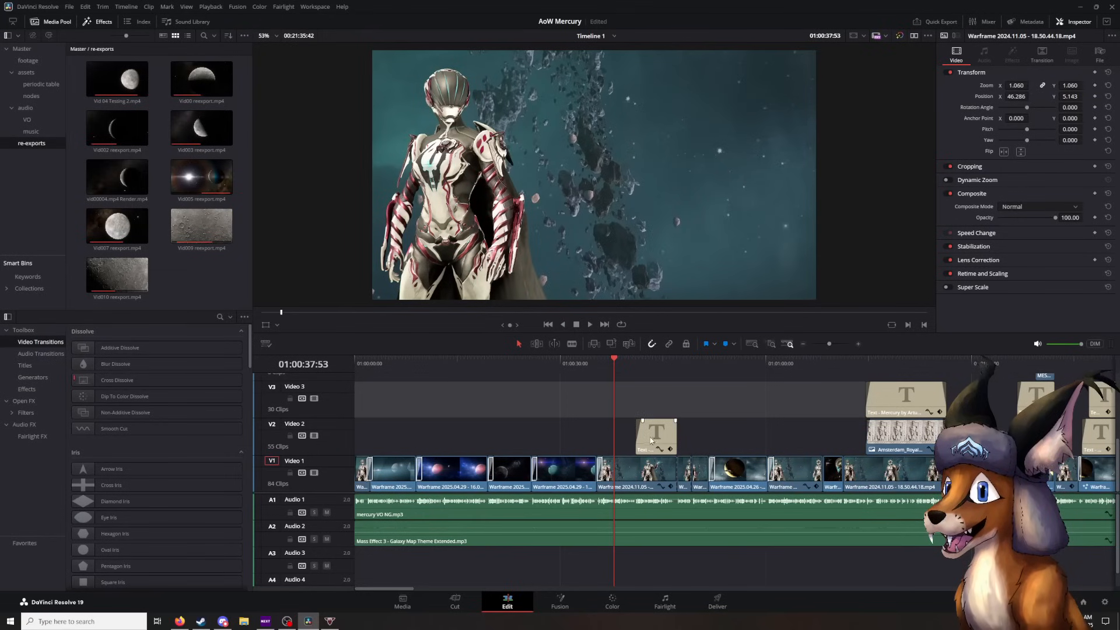
{"action": "left_click", "coordinate": [592, 324]}
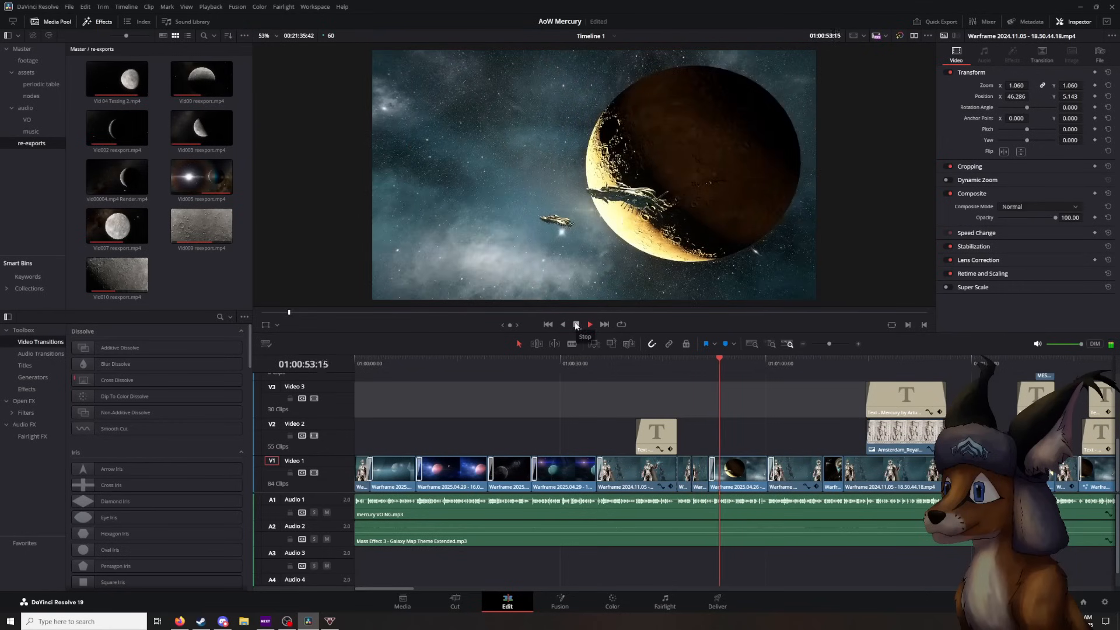
{"action": "left_click", "coordinate": [575, 324]}
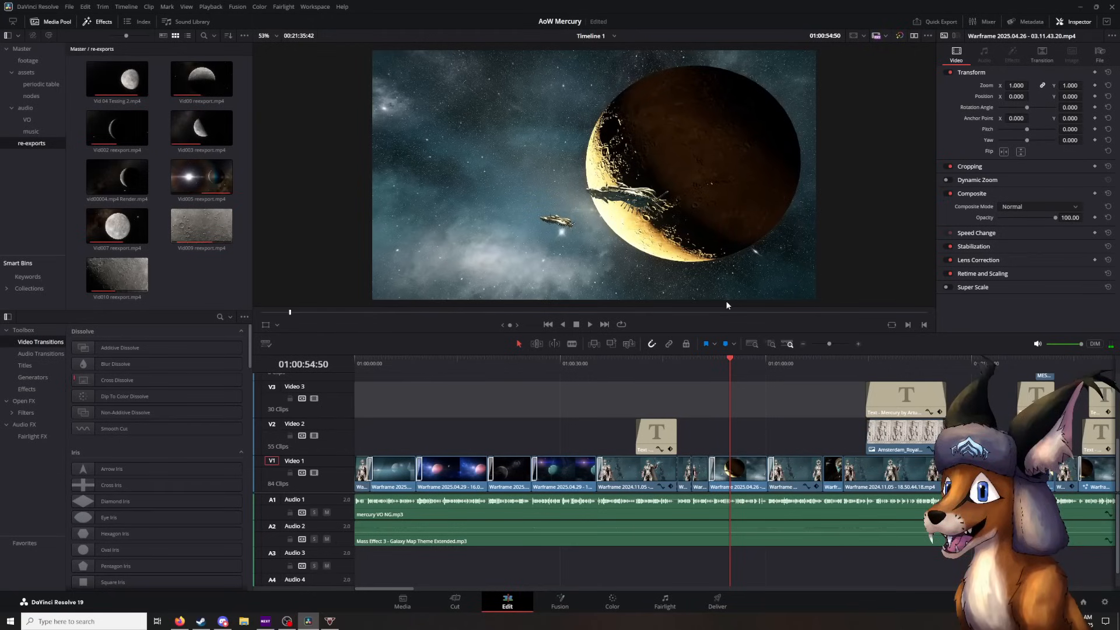
- Play on to the captioned Mercury statue picture, pausing at 01:01:08:07 and stopping at 01:01:16:00
{"action": "left_click", "coordinate": [586, 325]}
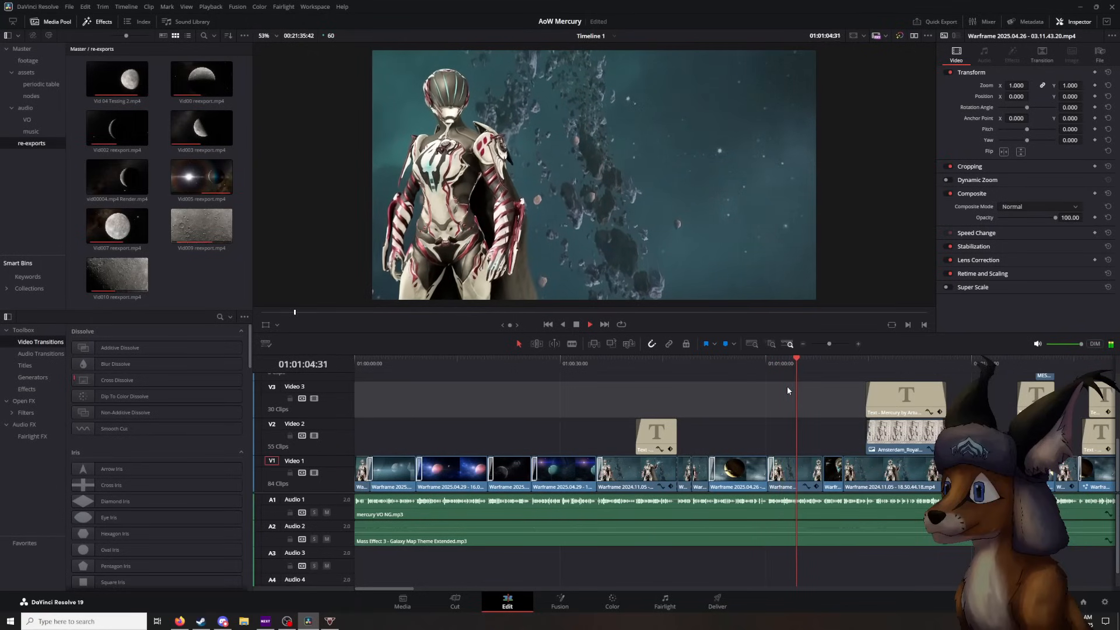
{"action": "left_click", "coordinate": [578, 326]}
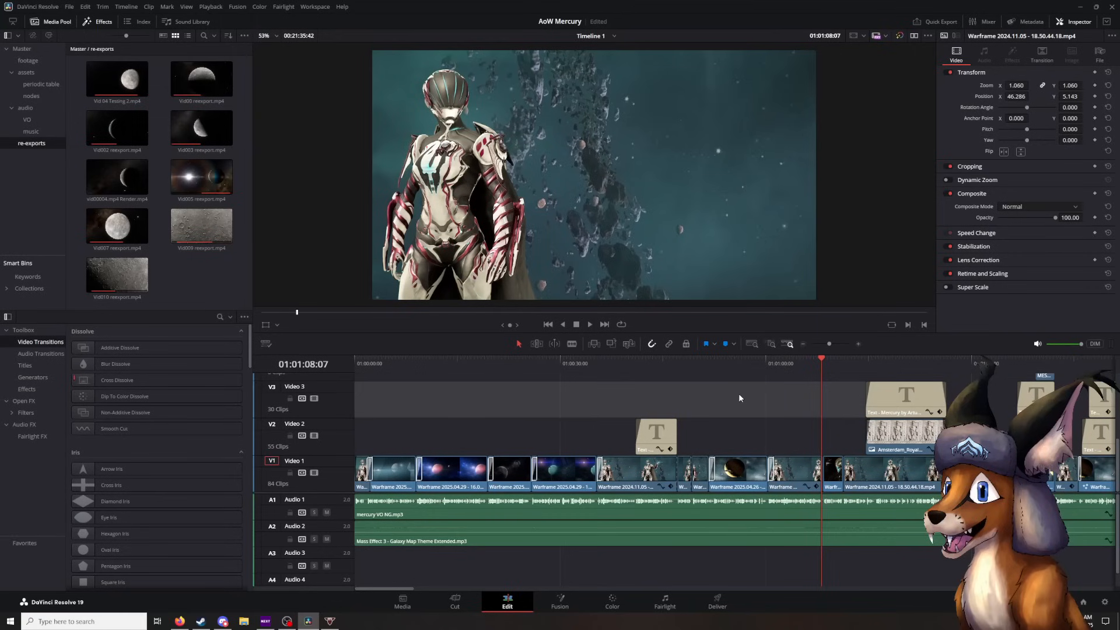
{"action": "key", "text": "space"}
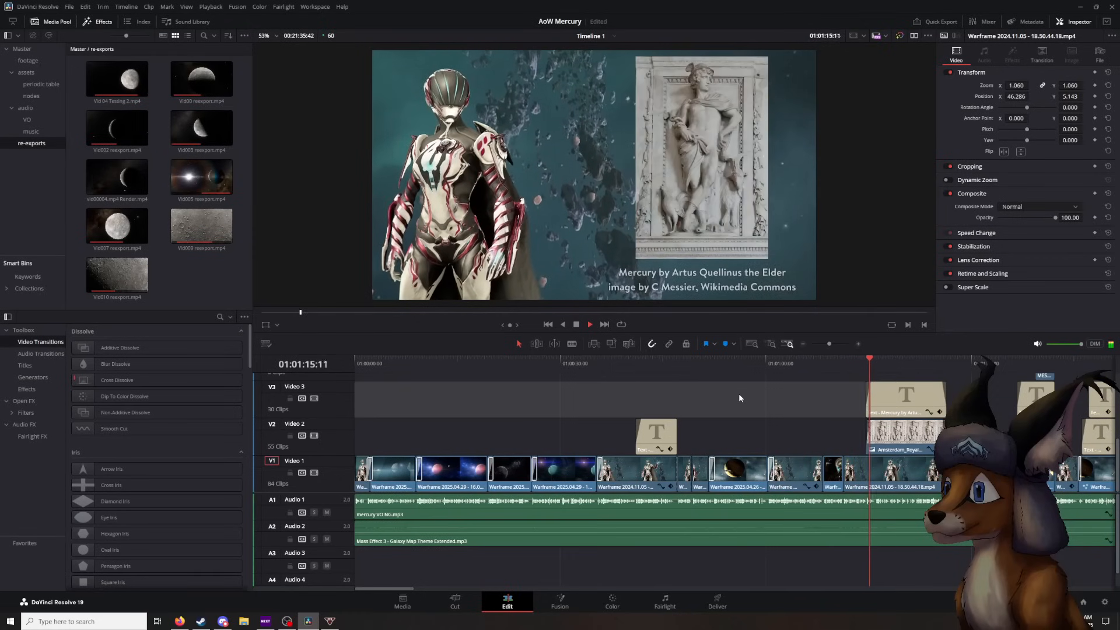
{"action": "key", "text": "space"}
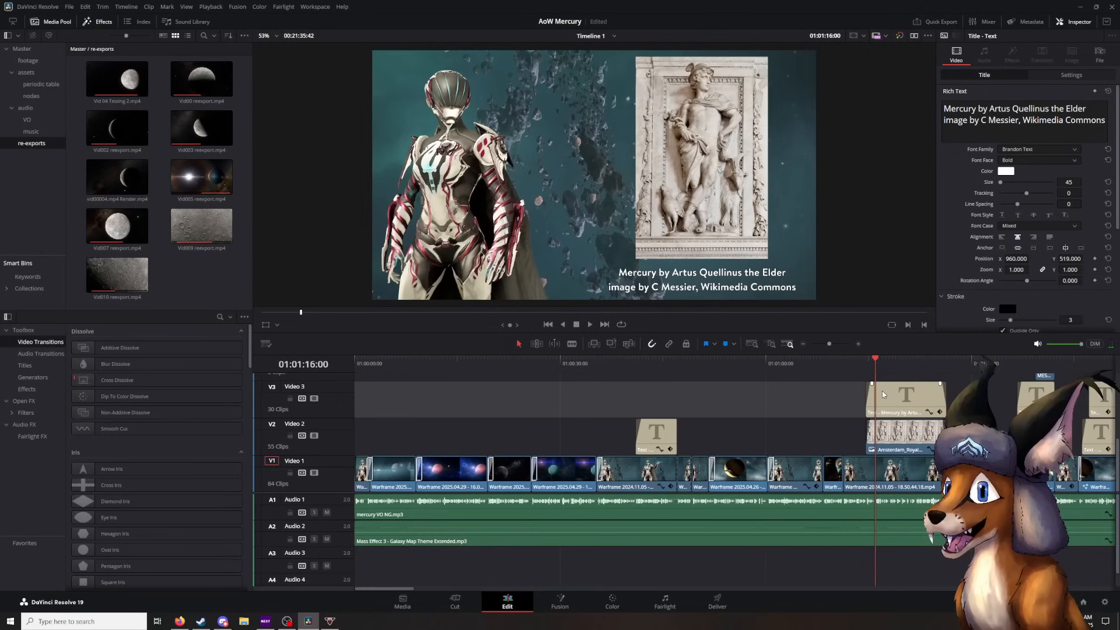
- Try a much longer fade-in on the Mercury statue caption title, checking it by scrubbing, and undo it
{"action": "scroll", "coordinate": [840, 411], "scroll_direction": "up", "scroll_amount": 6}
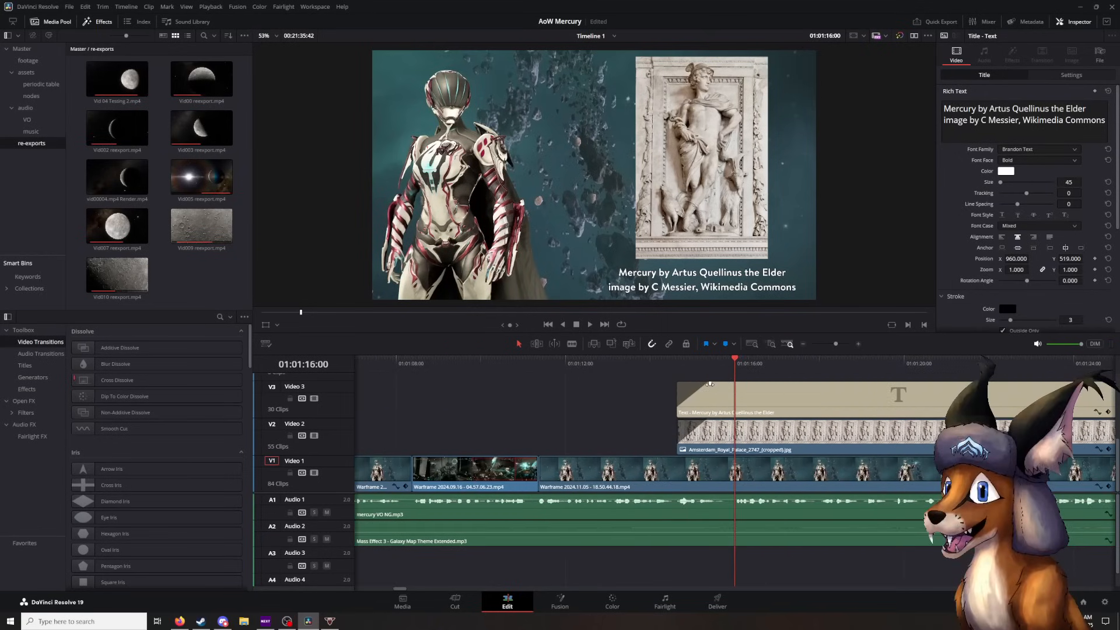
{"action": "left_click_drag", "start_coordinate": [735, 365], "coordinate": [958, 384]}
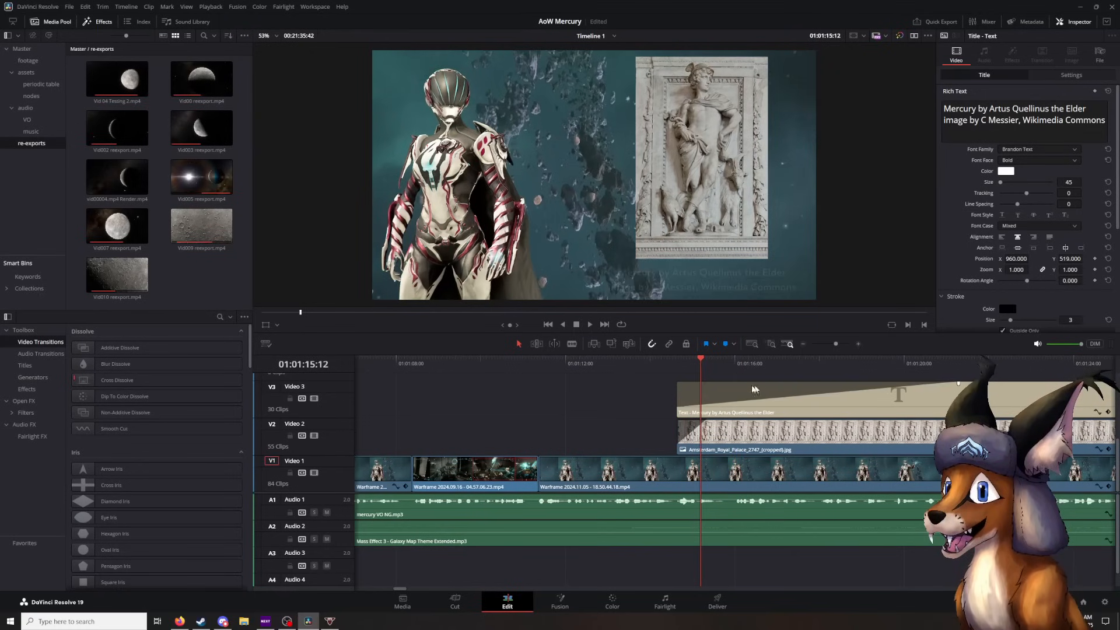
{"action": "left_click_drag", "start_coordinate": [700, 360], "coordinate": [906, 403]}
{"action": "key", "text": "ctrl+z"}
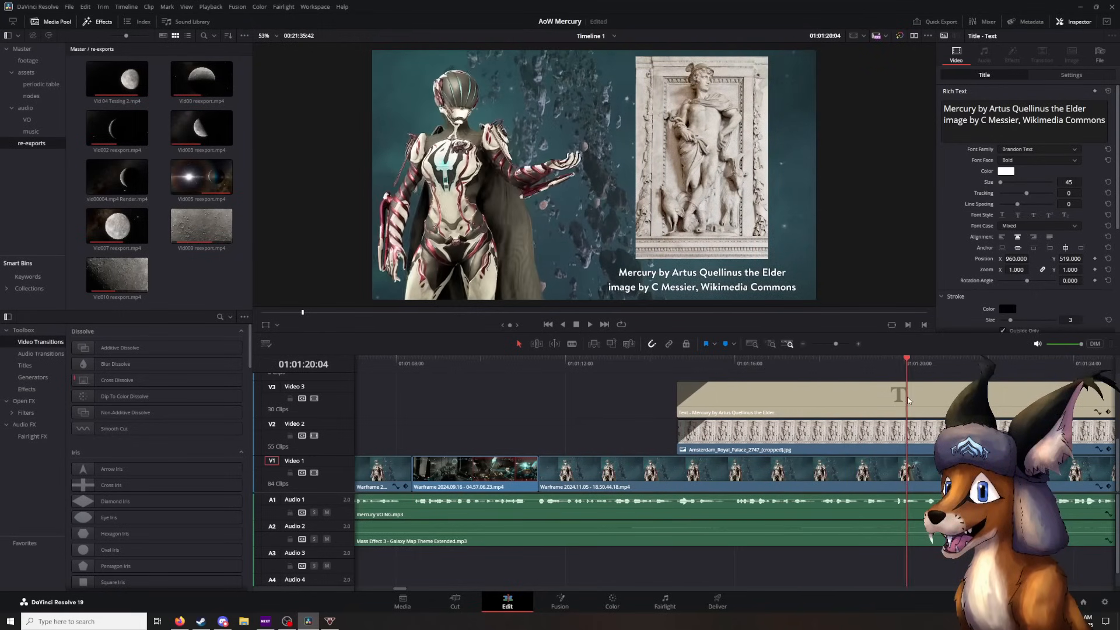
- Replay the entrance of the statue picture and caption several times from just before their start, stopping at 01:01:15:15
{"action": "scroll", "coordinate": [752, 438], "scroll_direction": "right", "scroll_amount": 7}
{"action": "scroll", "coordinate": [753, 437], "scroll_direction": "down", "scroll_amount": 5}
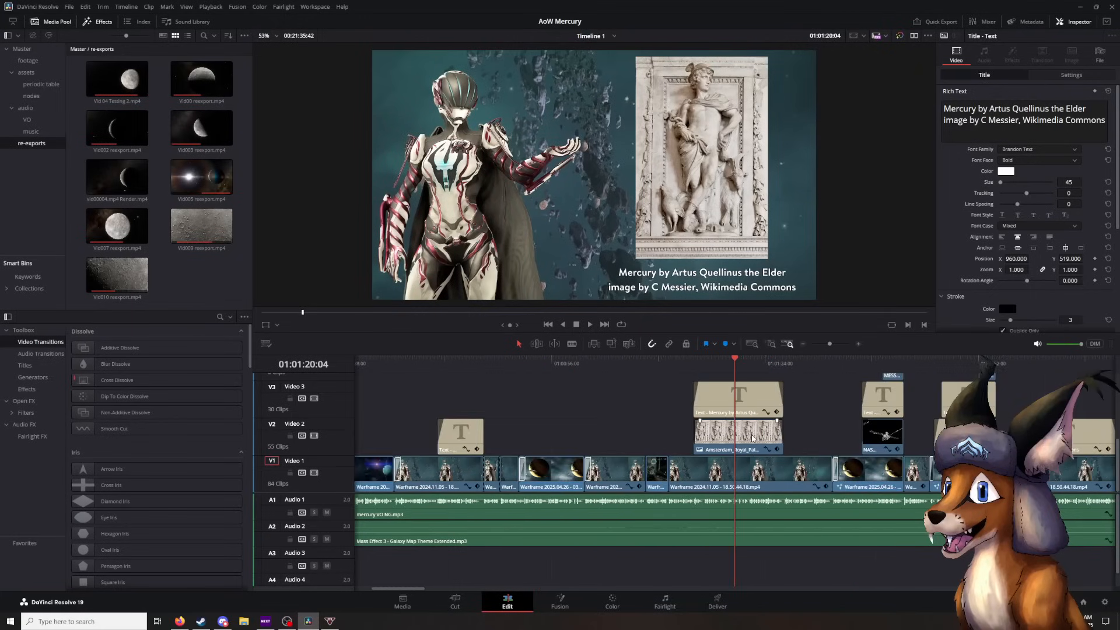
{"action": "left_click_drag", "start_coordinate": [728, 362], "coordinate": [695, 361]}
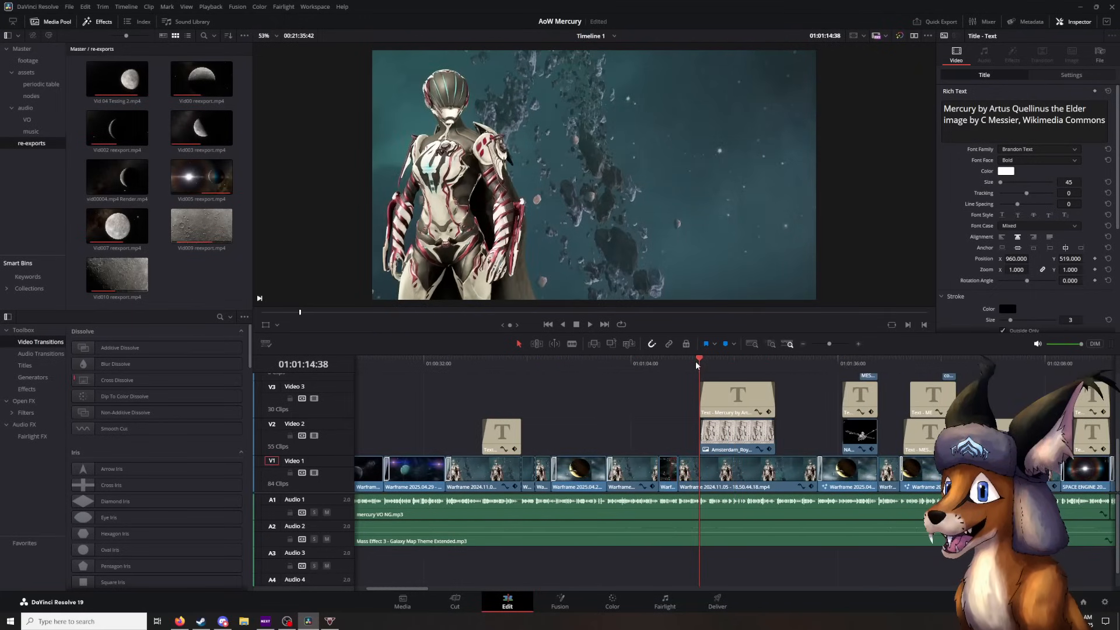
{"action": "key", "text": "space"}
{"action": "left_click_drag", "start_coordinate": [705, 361], "coordinate": [690, 361]}
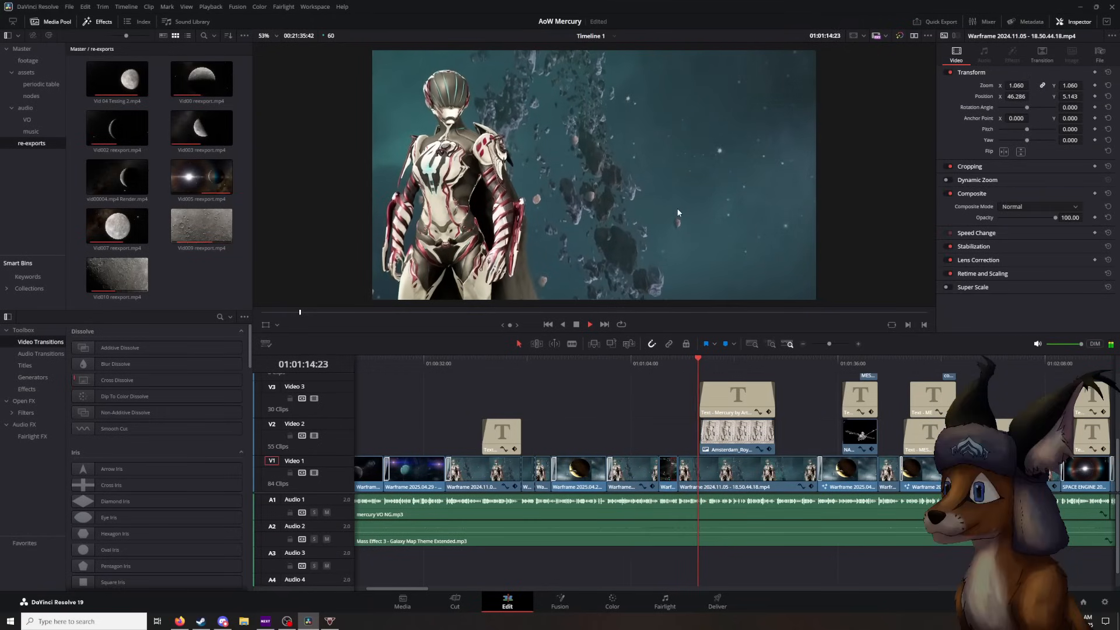
{"action": "key", "text": "space"}
{"action": "left_click_drag", "start_coordinate": [705, 361], "coordinate": [688, 361]}
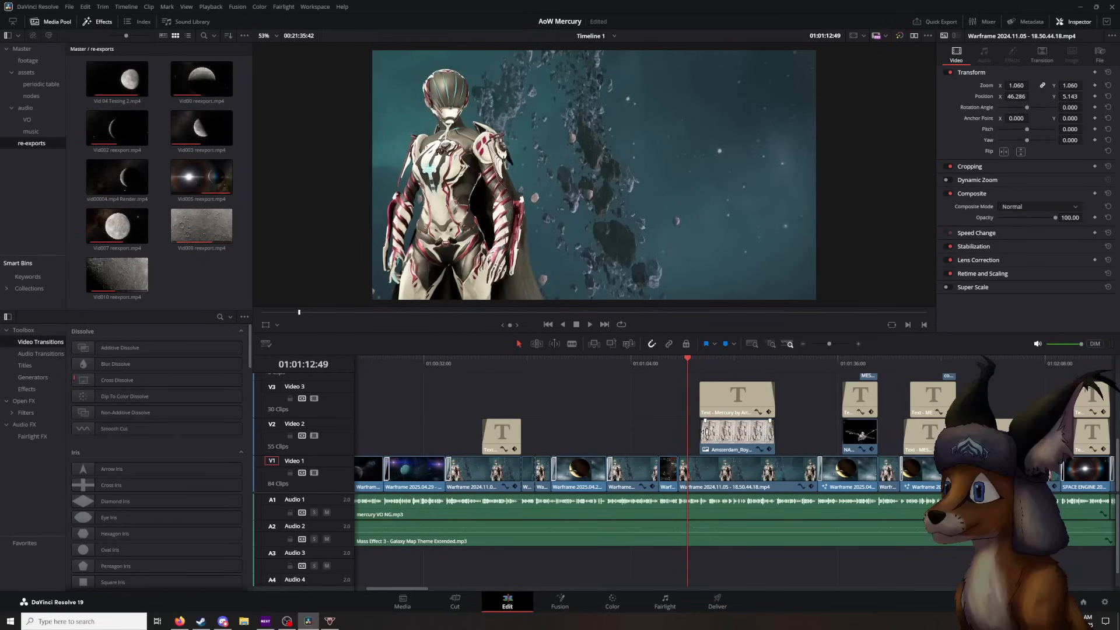
{"action": "key", "text": "space"}
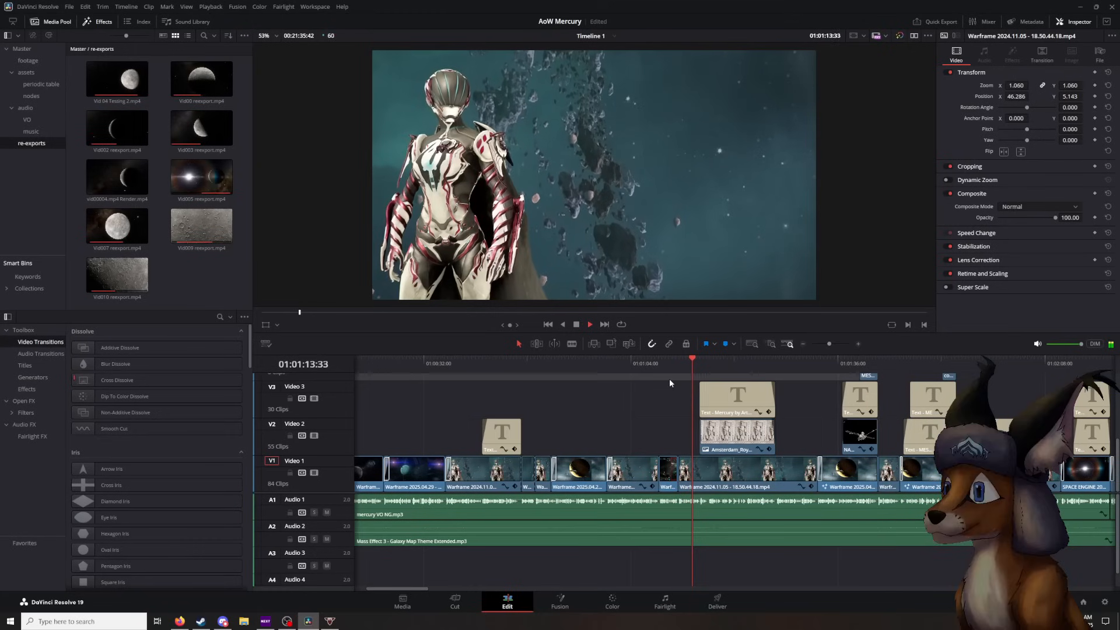
{"action": "key", "text": "space"}
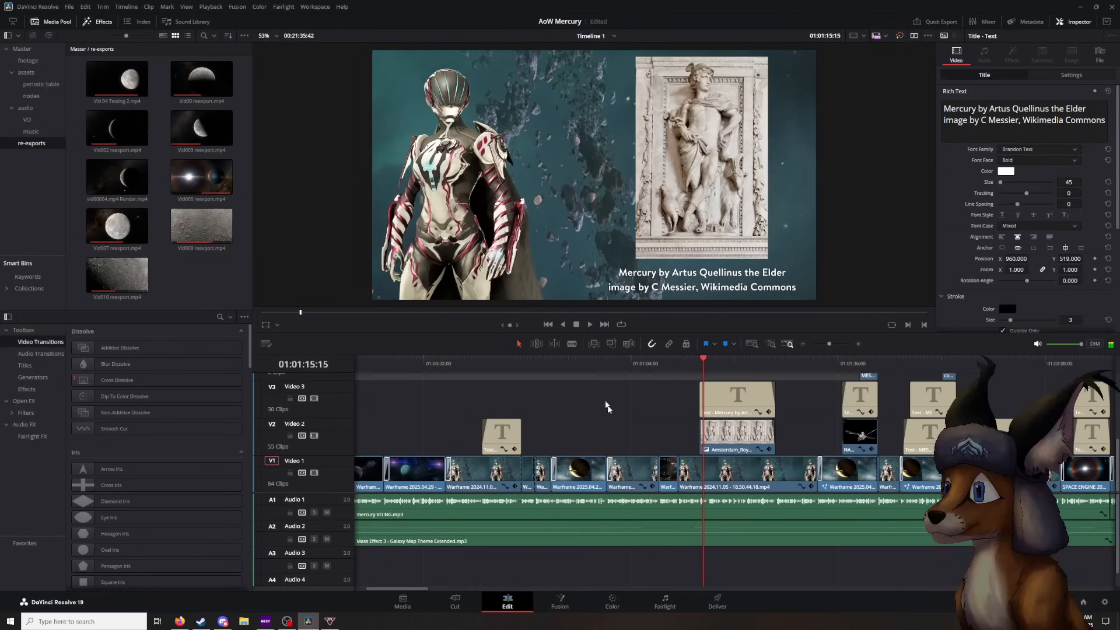
- Play the rest of the statue picture and caption into their fade-out, stopping at 01:01:26:22
{"action": "left_click", "coordinate": [628, 442]}
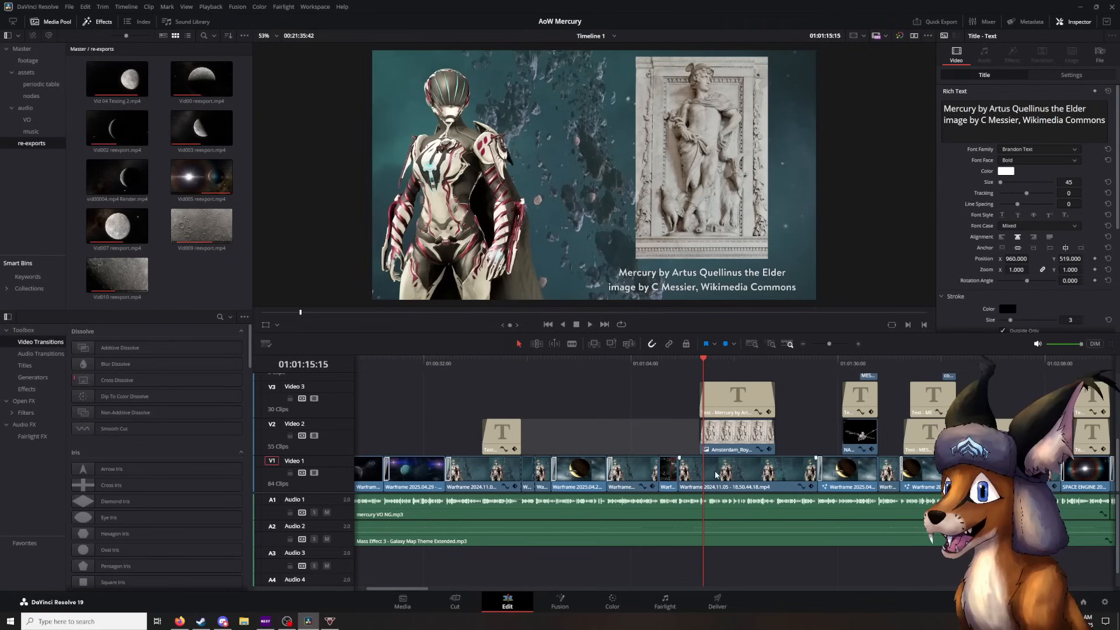
{"action": "scroll", "coordinate": [538, 411], "scroll_direction": "right", "scroll_amount": 3}
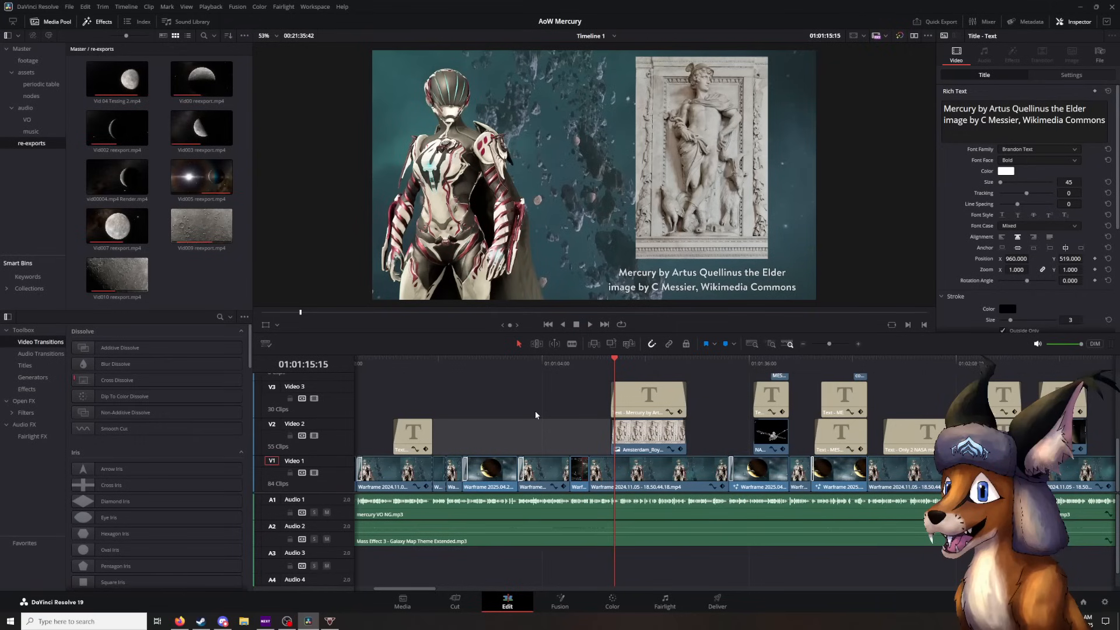
{"action": "key", "text": "space"}
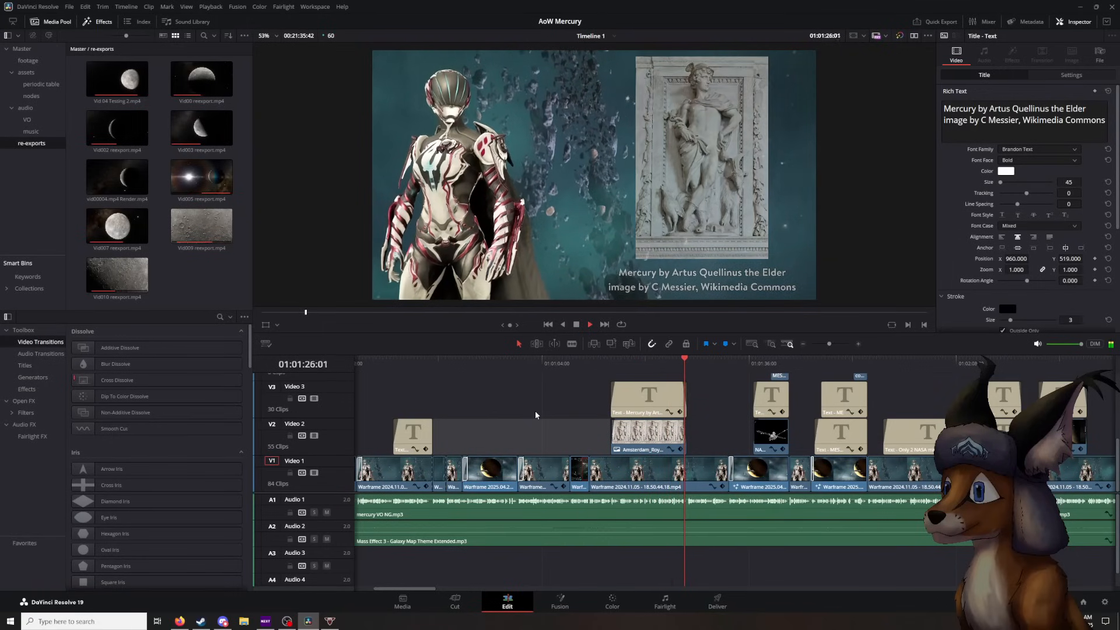
{"action": "key", "text": "space"}
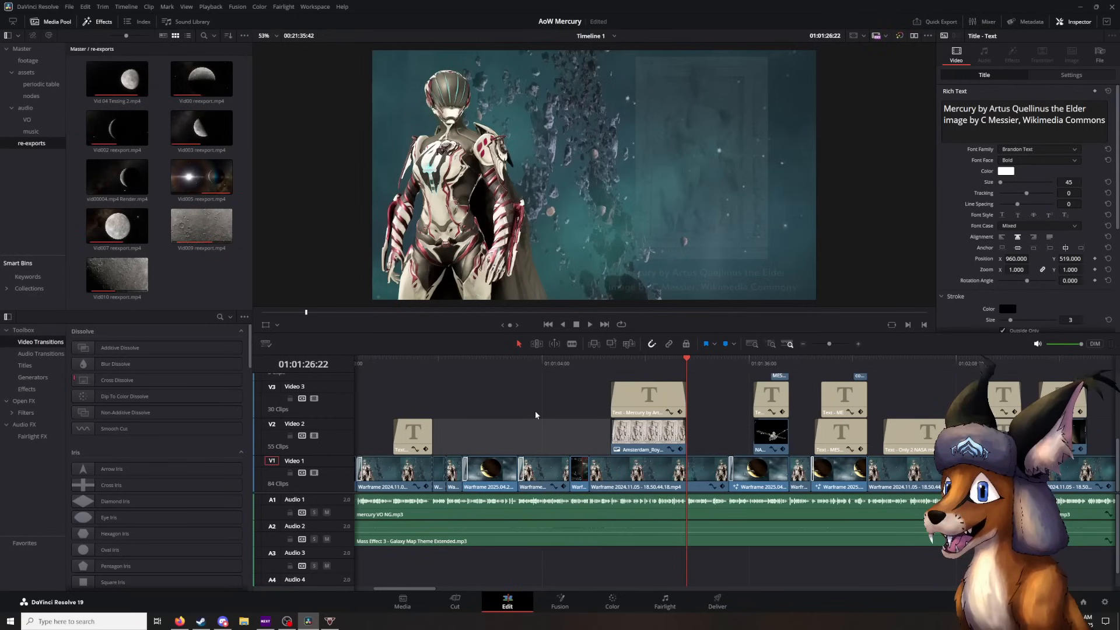
{"action": "left_click", "coordinate": [535, 415]}
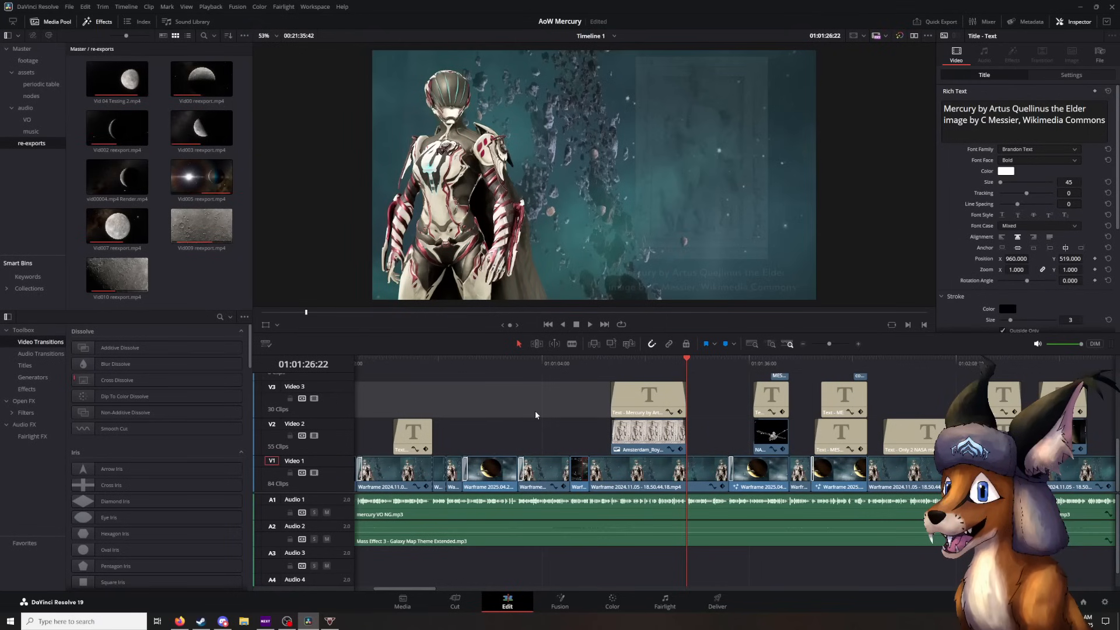
- Play on from 01:01:26:22 to the Mariner 10 overlay on the blurred planet shot, pausing at 01:01:32:46
{"action": "key", "text": "space"}
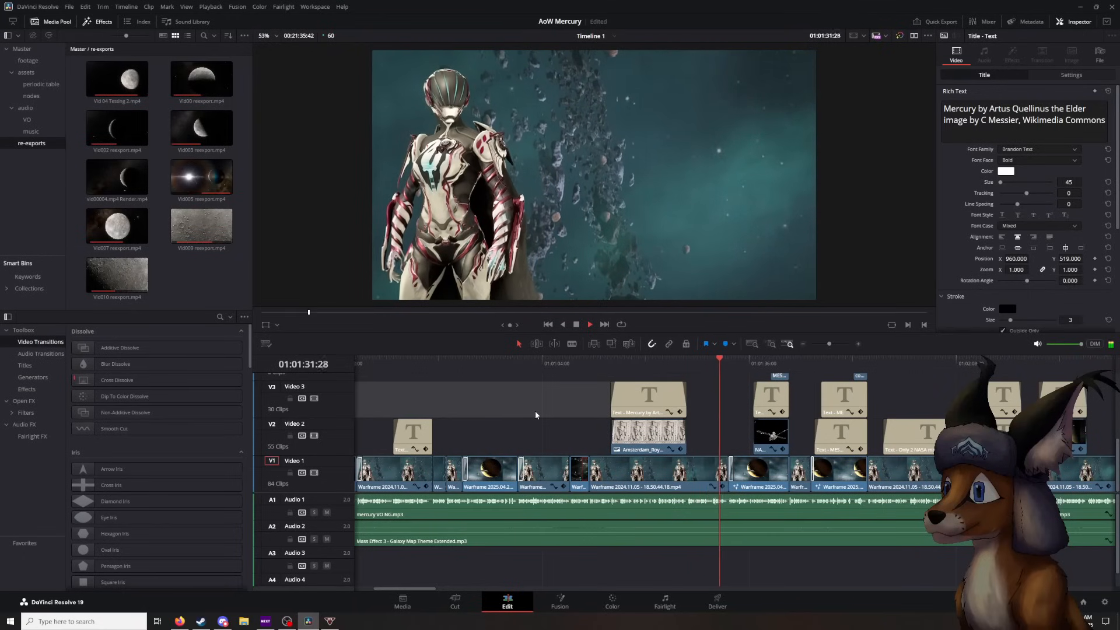
{"action": "key", "text": "space"}
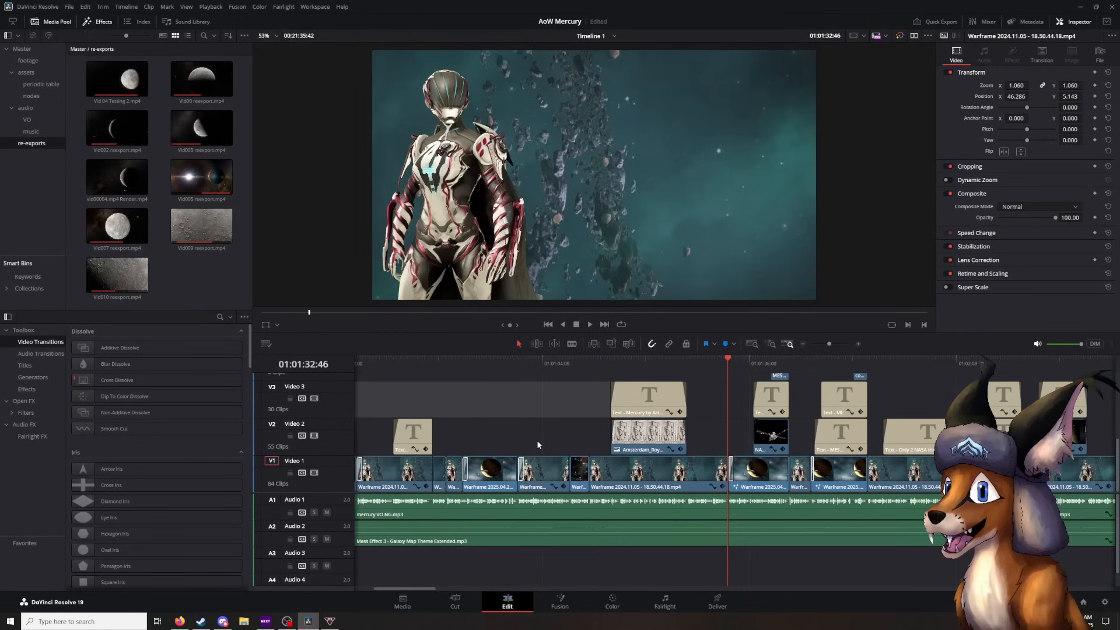
{"action": "key", "text": "space"}
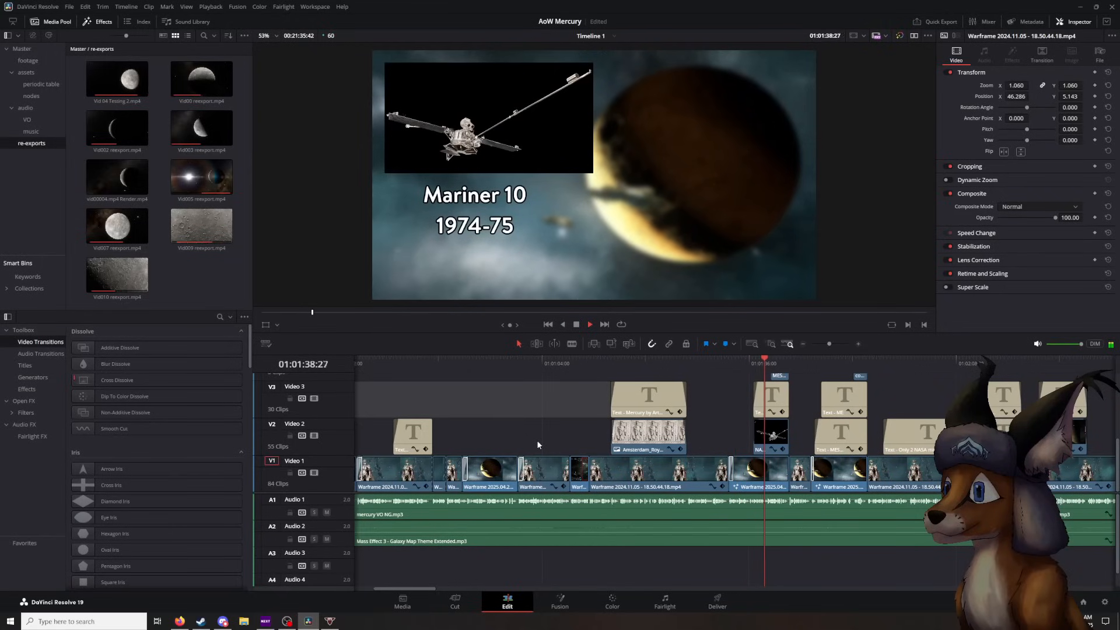
{"action": "key", "text": "space"}
- Move the playhead back to the unblurred planet shot at 01:01:35:20 and open that clip in Fusion
{"action": "left_click", "coordinate": [753, 363]}
{"action": "mouse_move", "coordinate": [749, 366]}
{"action": "left_mouse_down"}
{"action": "mouse_move", "coordinate": [766, 366]}
{"action": "mouse_move", "coordinate": [745, 373]}
{"action": "left_mouse_up"}
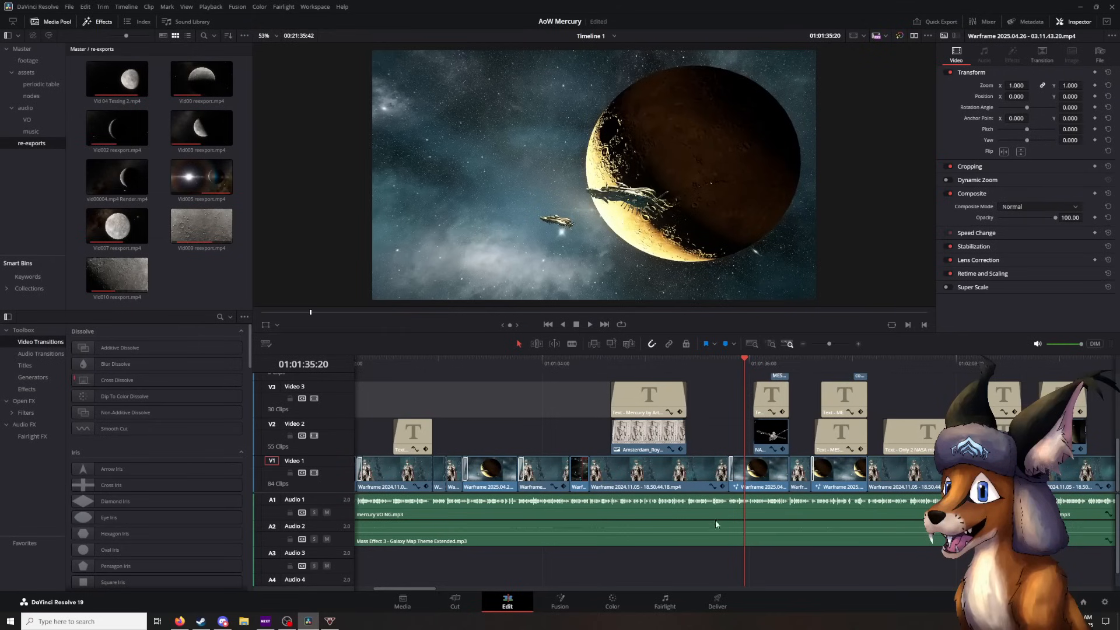
{"action": "left_click", "coordinate": [757, 466]}
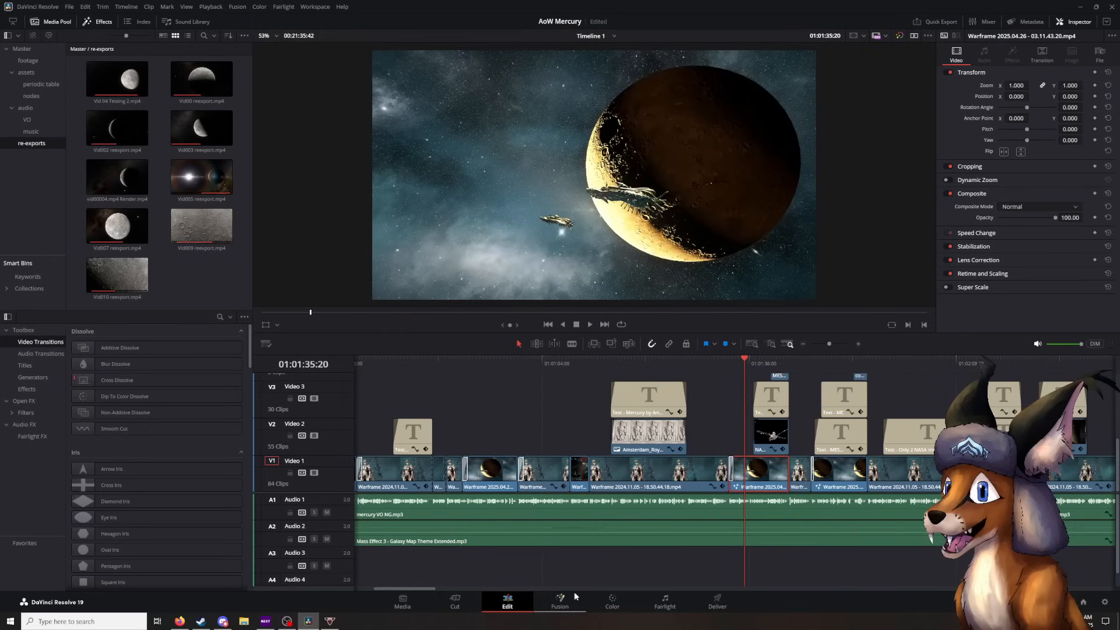
{"action": "left_click", "coordinate": [550, 607]}
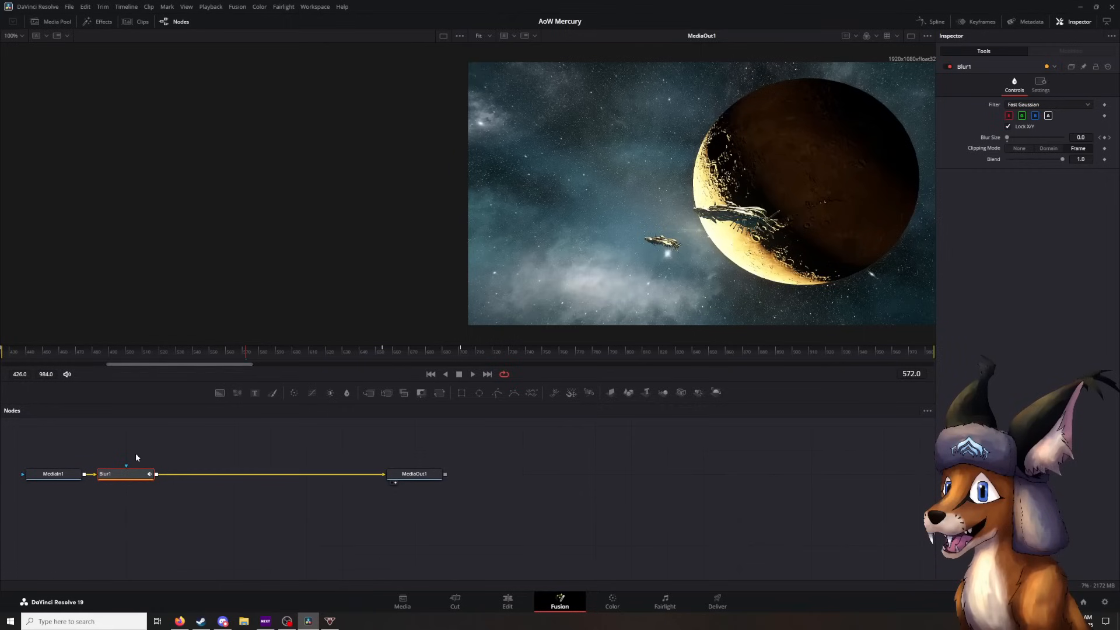
- Browse the list of tools available for the node graph and close it without adding one
{"action": "left_click", "coordinate": [272, 508]}
{"action": "key", "text": "shift+space"}
{"action": "scroll", "coordinate": [438, 180], "scroll_direction": "down", "scroll_amount": 20}
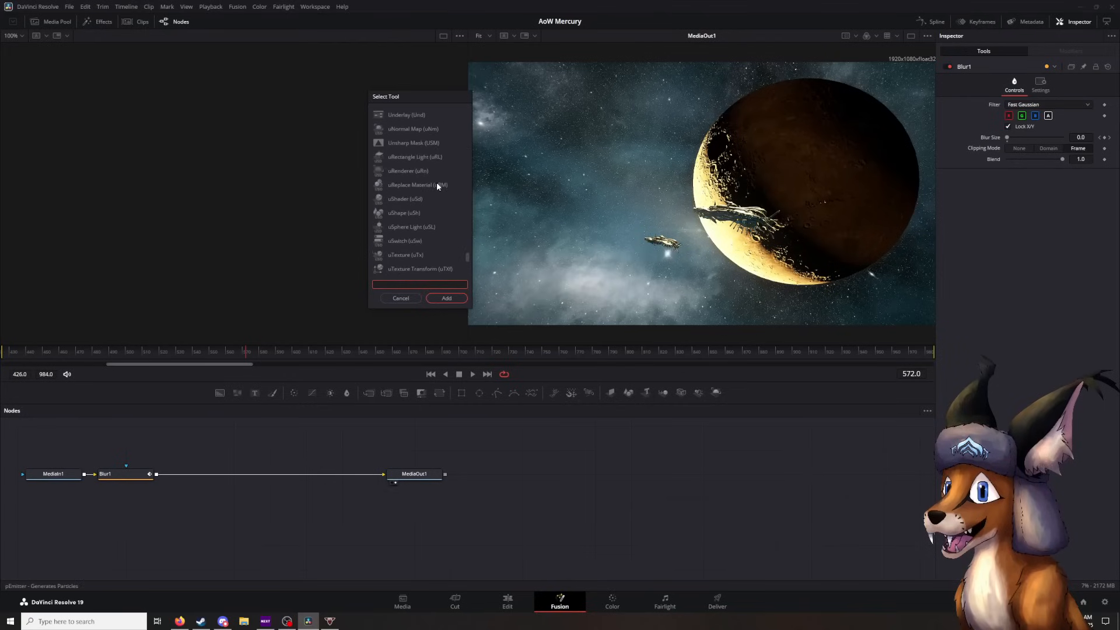
{"action": "left_click", "coordinate": [401, 298]}
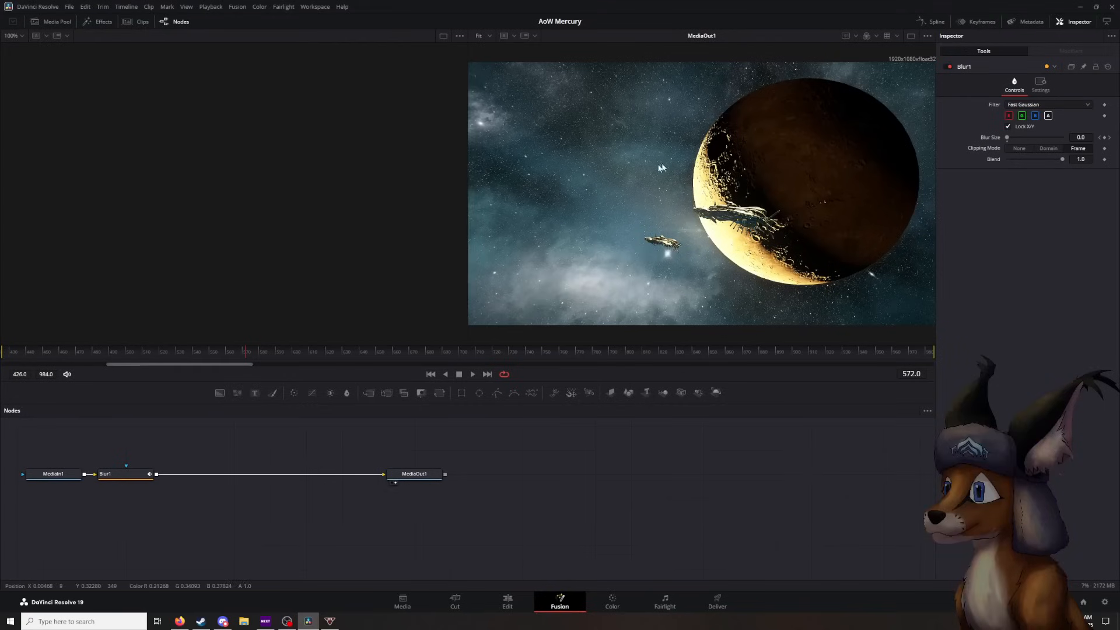
- Select the Blur1 node and step back and forth through its Blur Size keyframes, ending on frame 701
{"action": "left_click", "coordinate": [100, 474]}
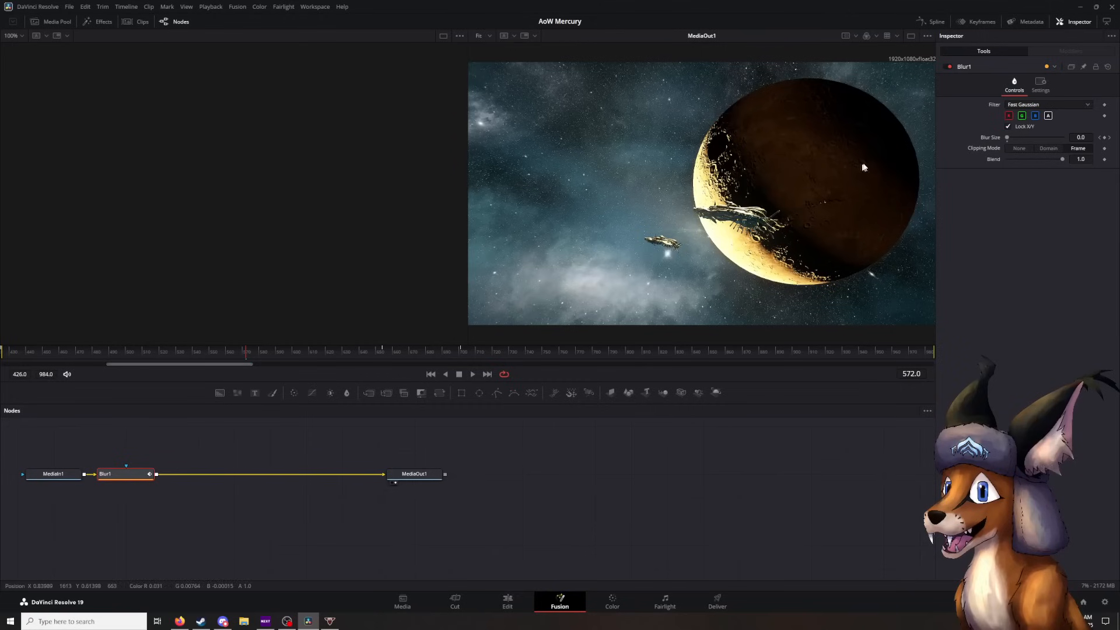
{"action": "left_click", "coordinate": [1100, 138]}
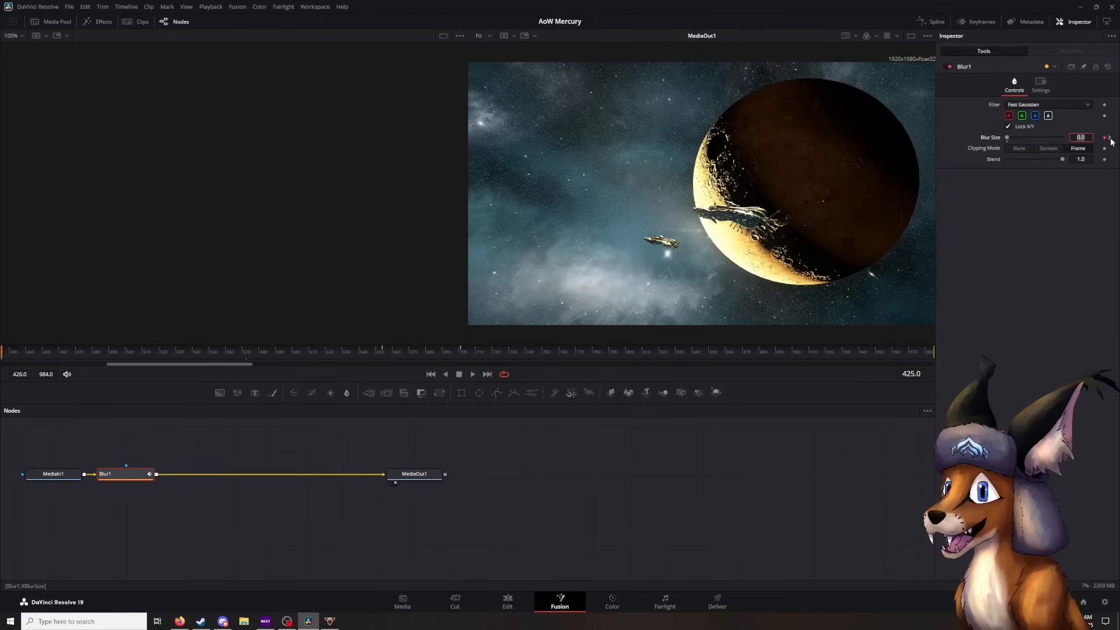
{"action": "left_click", "coordinate": [1110, 139]}
{"action": "left_click", "coordinate": [1111, 139]}
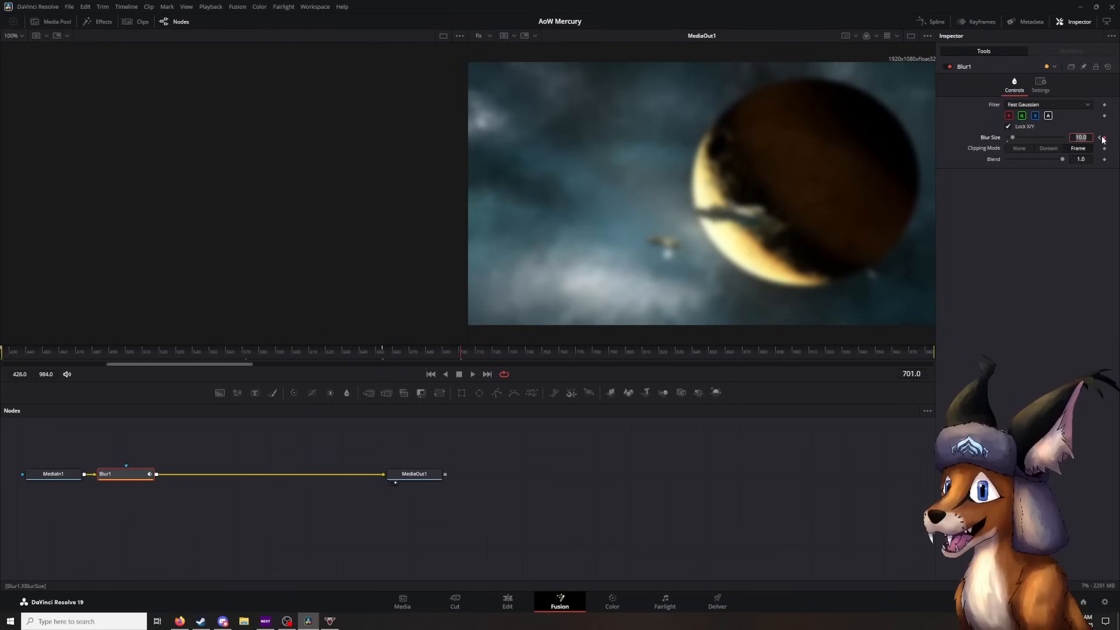
{"action": "left_click", "coordinate": [1101, 139]}
{"action": "left_click", "coordinate": [1109, 139]}
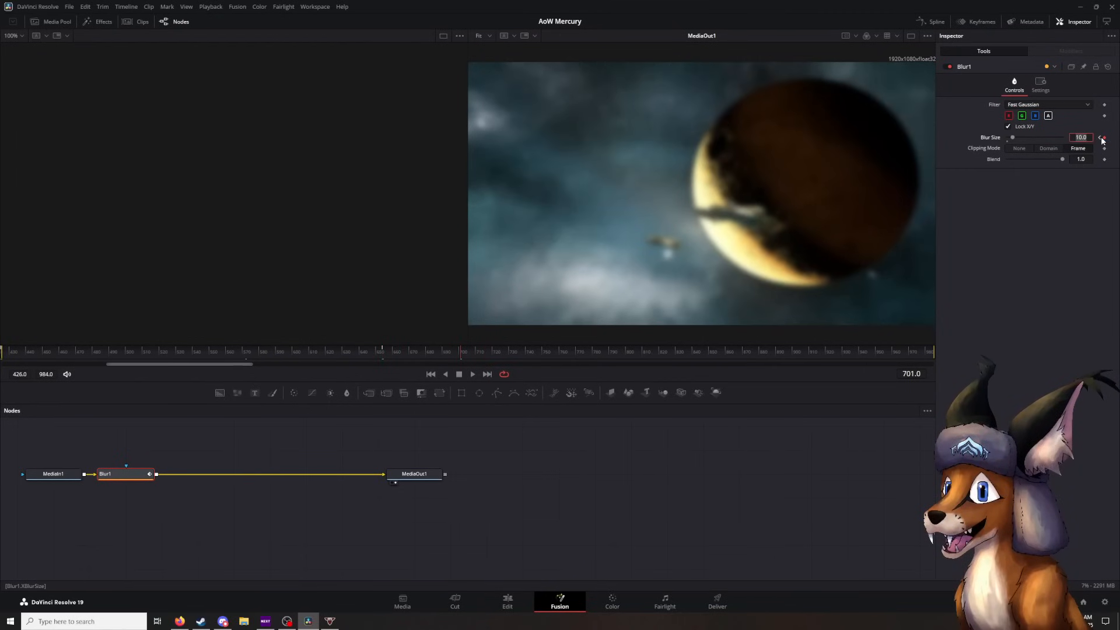
{"action": "left_click", "coordinate": [1101, 139]}
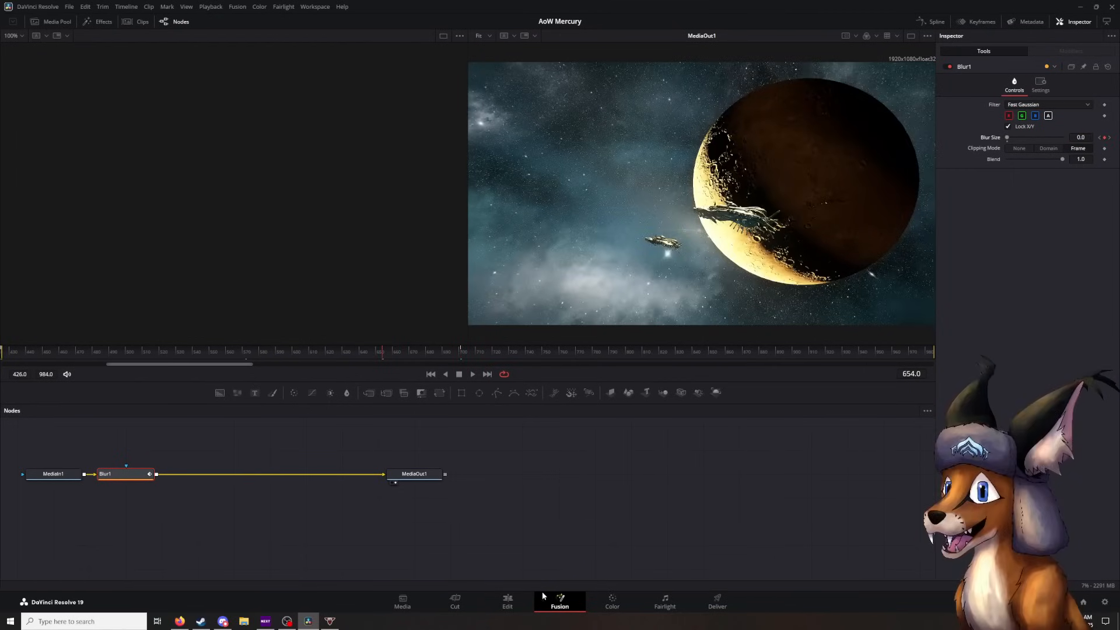
{"action": "left_click", "coordinate": [1109, 139]}
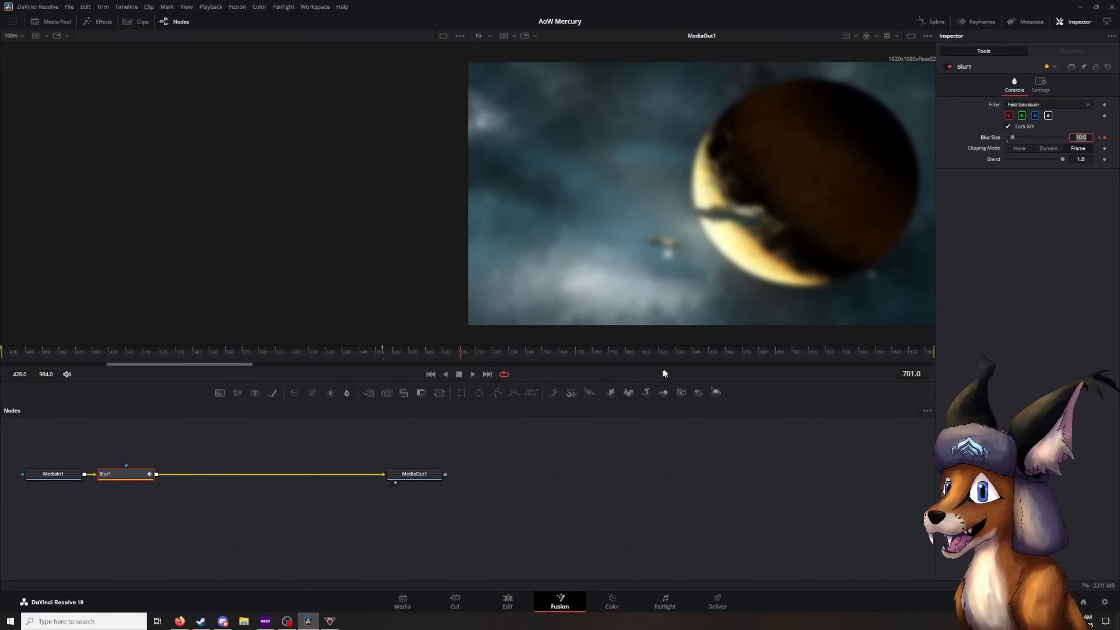
- Return to the Edit page and play the timeline from 01:01:36:42 to the full MESSENGER acronym, pausing at 01:01:51:36
{"action": "left_click", "coordinate": [499, 601]}
{"action": "mouse_move", "coordinate": [757, 360]}
{"action": "left_mouse_down"}
{"action": "mouse_move", "coordinate": [733, 358]}
{"action": "mouse_move", "coordinate": [765, 355]}
{"action": "mouse_move", "coordinate": [743, 358]}
{"action": "mouse_move", "coordinate": [765, 359]}
{"action": "mouse_move", "coordinate": [754, 362]}
{"action": "left_mouse_up"}
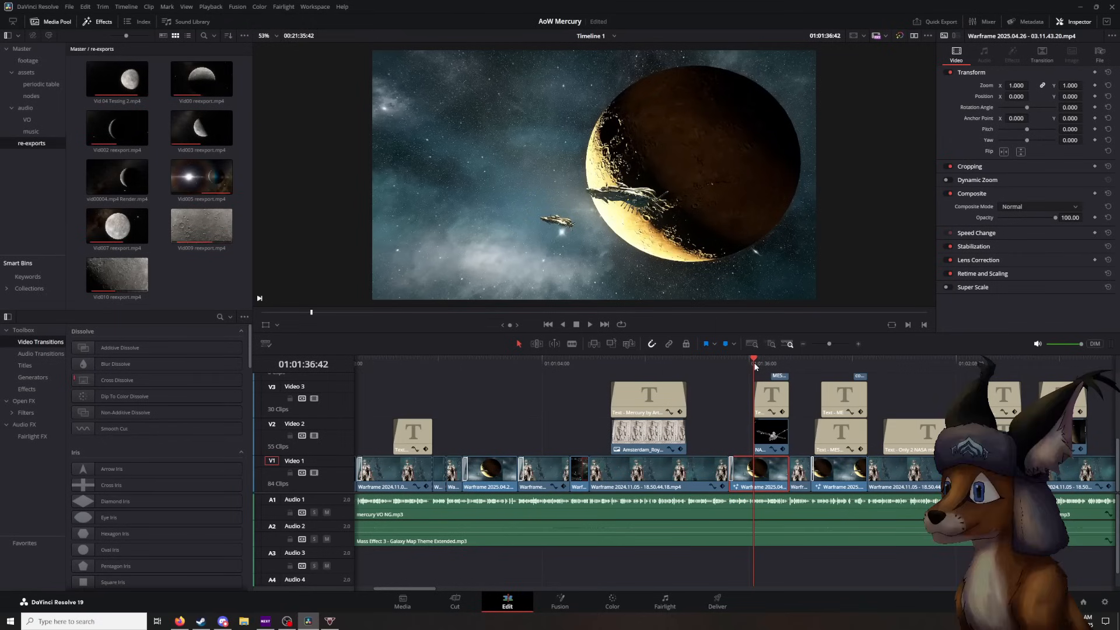
{"action": "left_click", "coordinate": [591, 326]}
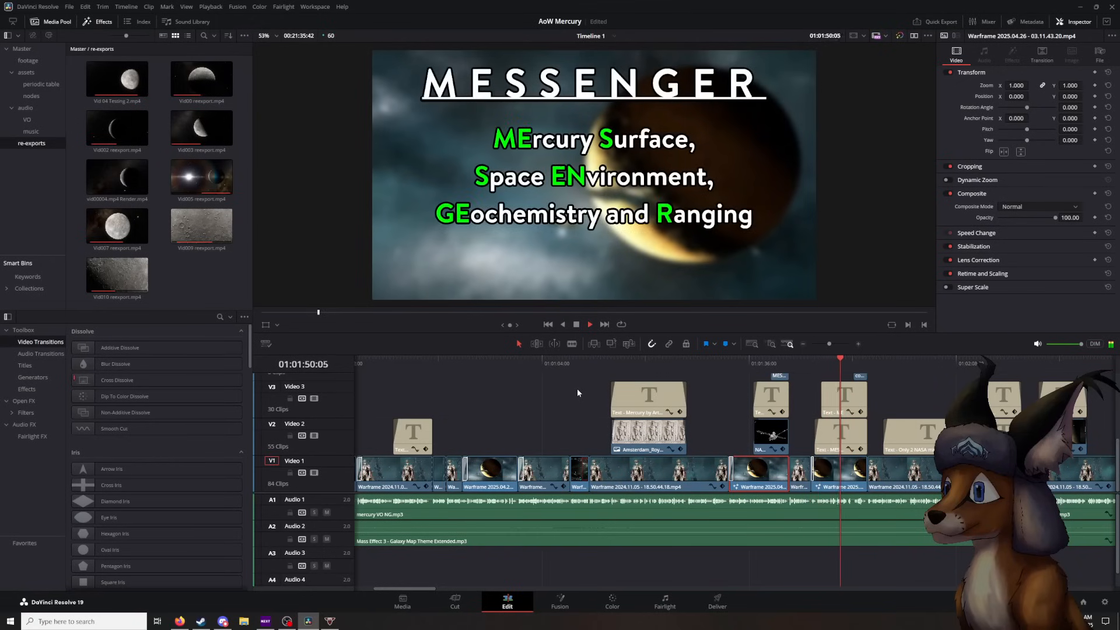
{"action": "key", "text": "space"}
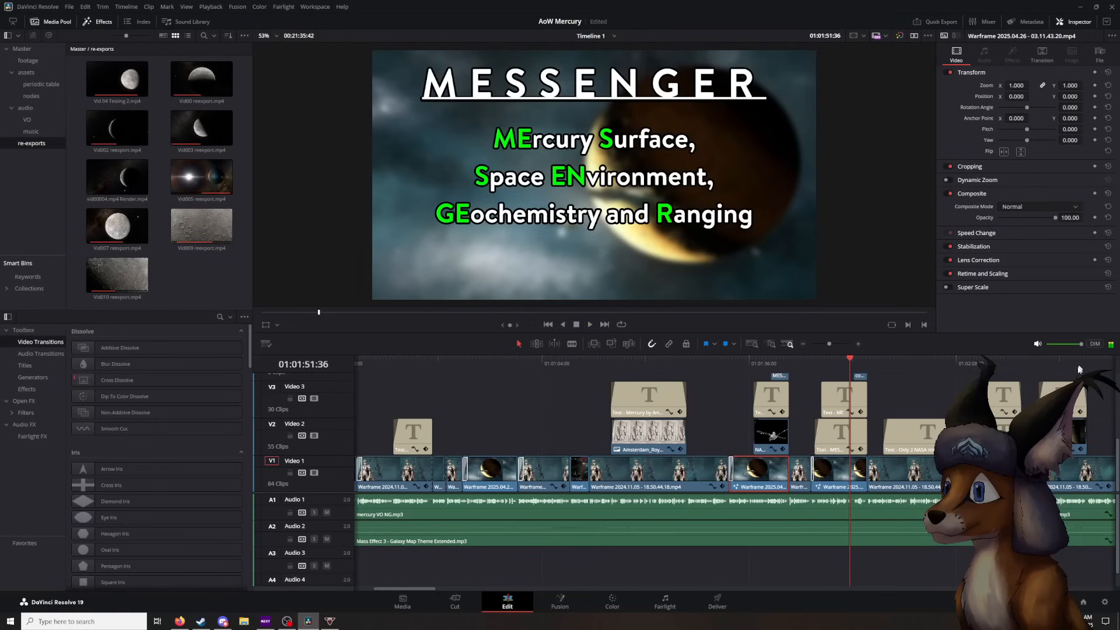
- Select the acronym title on Video 3, move the playhead back to 01:01:47:10 and show the title's transform and cropping settings
{"action": "left_click", "coordinate": [850, 400]}
{"action": "left_click_drag", "start_coordinate": [850, 366], "coordinate": [823, 366]}
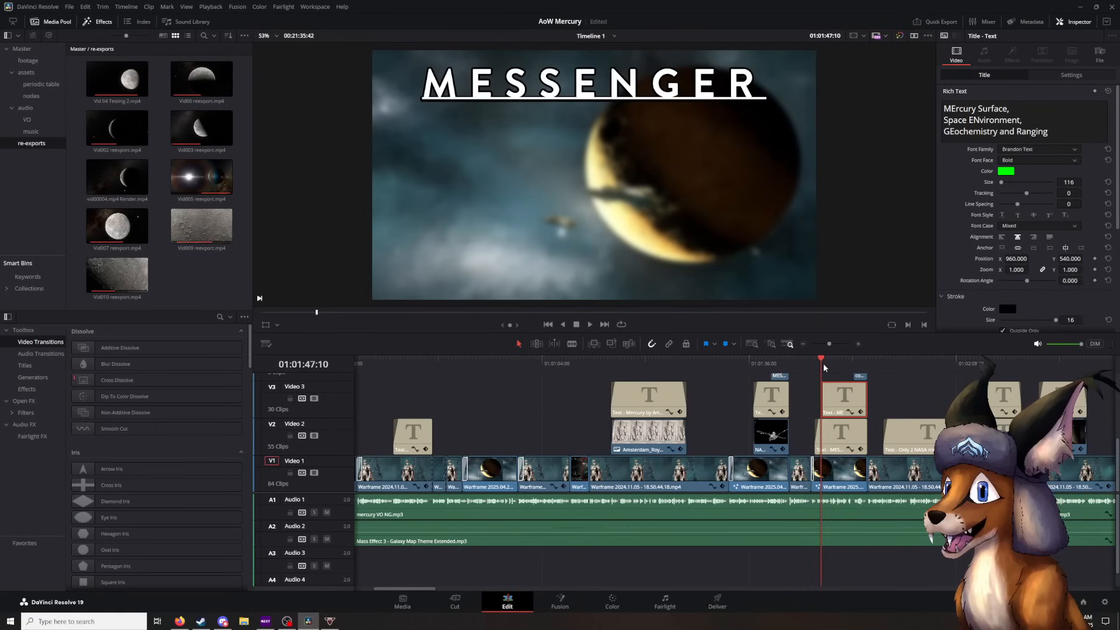
{"action": "left_click", "coordinate": [1076, 76]}
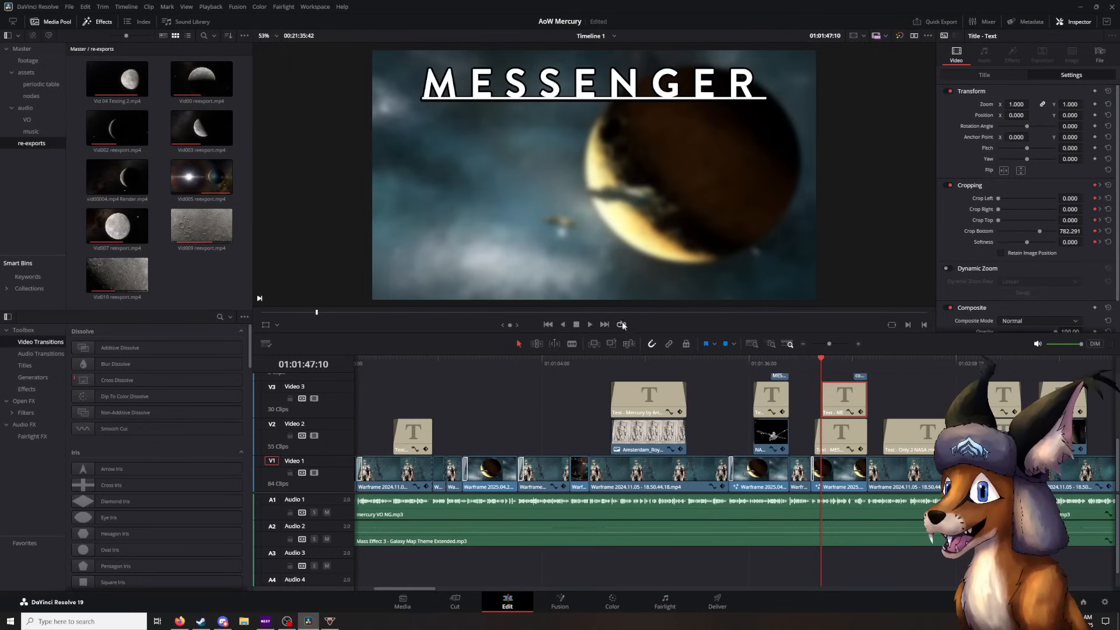
{"action": "mouse_move", "coordinate": [822, 361]}
{"action": "left_mouse_down"}
{"action": "mouse_move", "coordinate": [840, 361]}
{"action": "mouse_move", "coordinate": [821, 362]}
{"action": "left_mouse_up"}
- Show the crop outline in the viewer, try lowering the title's bottom crop edge to 0, and undo the change
{"action": "left_click", "coordinate": [278, 326]}
{"action": "left_click", "coordinate": [286, 349]}
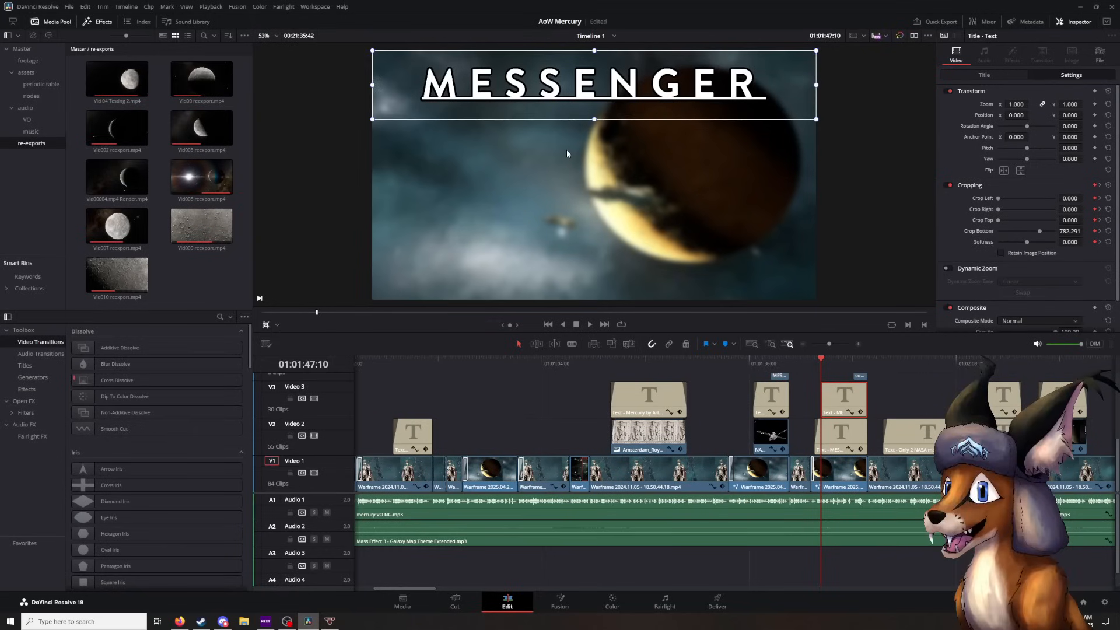
{"action": "left_click_drag", "start_coordinate": [596, 124], "coordinate": [592, 315]}
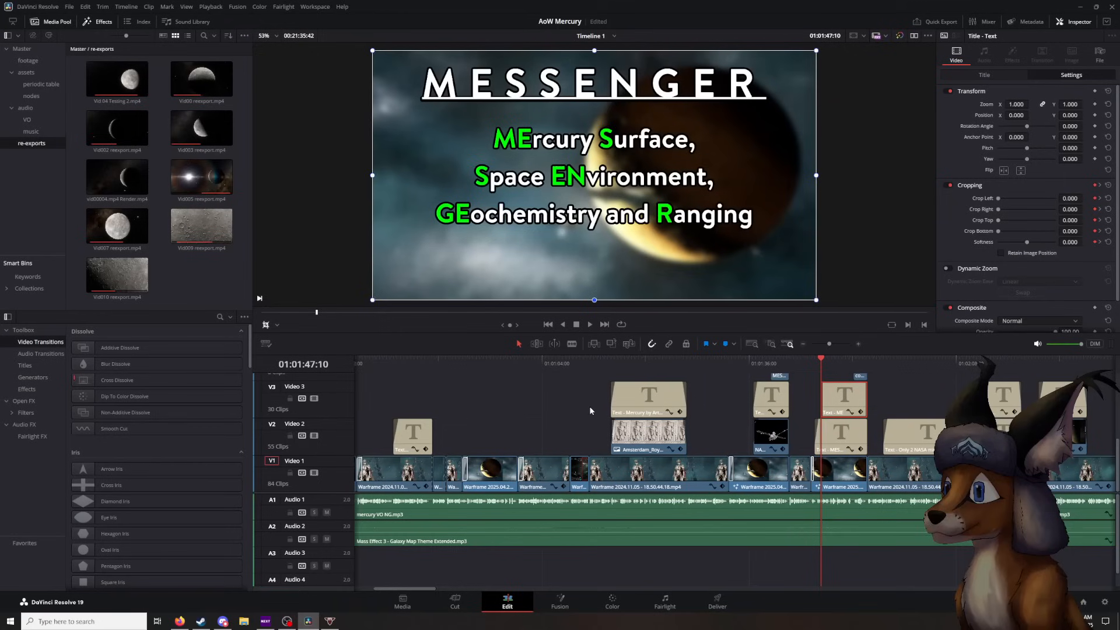
{"action": "key", "text": "ctrl+z"}
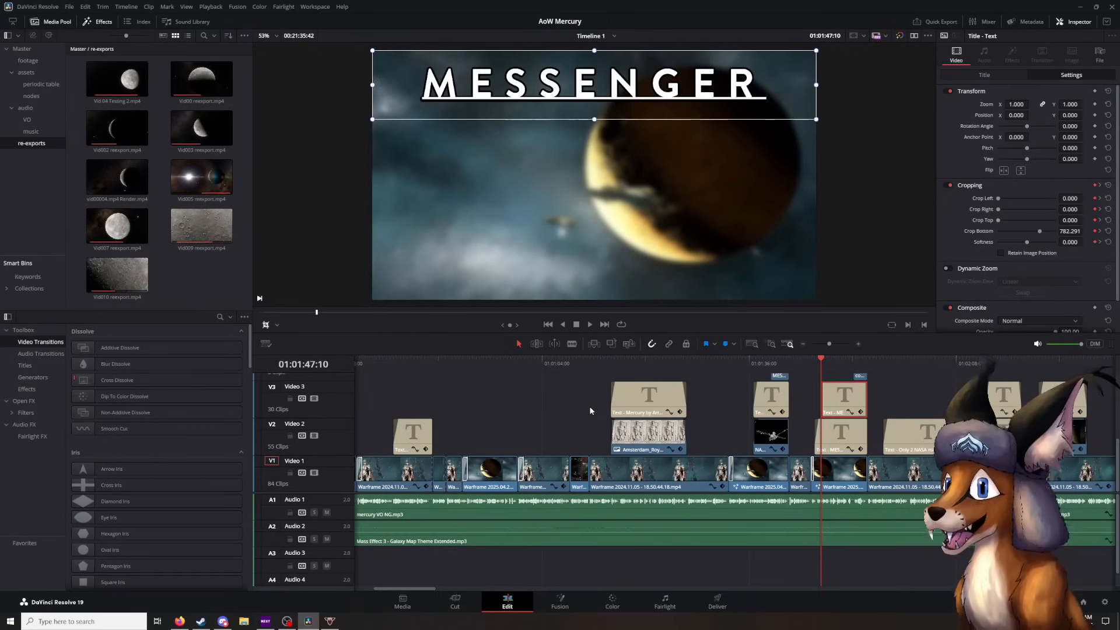
- Step through the title's cropping keyframes to the second acronym line and back to the keyframe at 01:01:48:22
{"action": "left_click", "coordinate": [1100, 185]}
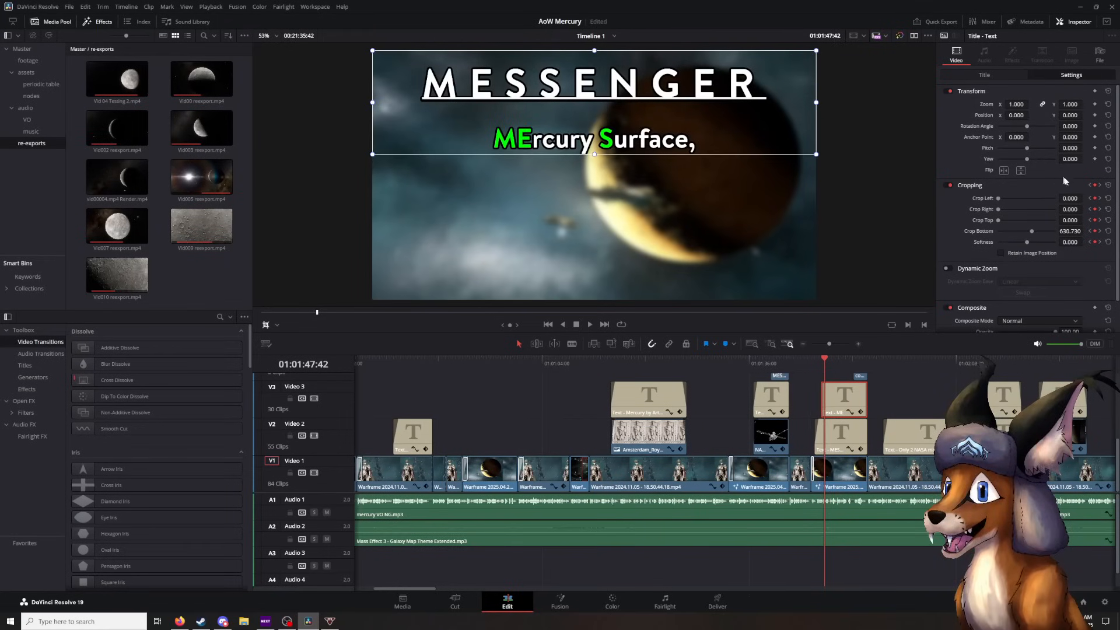
{"action": "left_click", "coordinate": [1101, 186]}
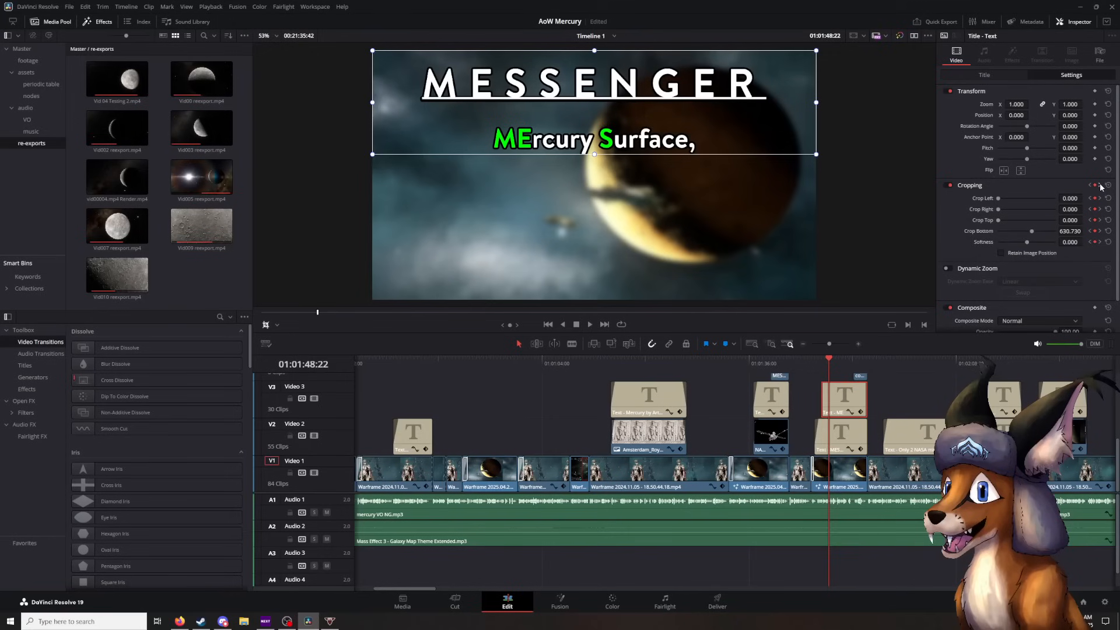
{"action": "left_click", "coordinate": [1101, 186]}
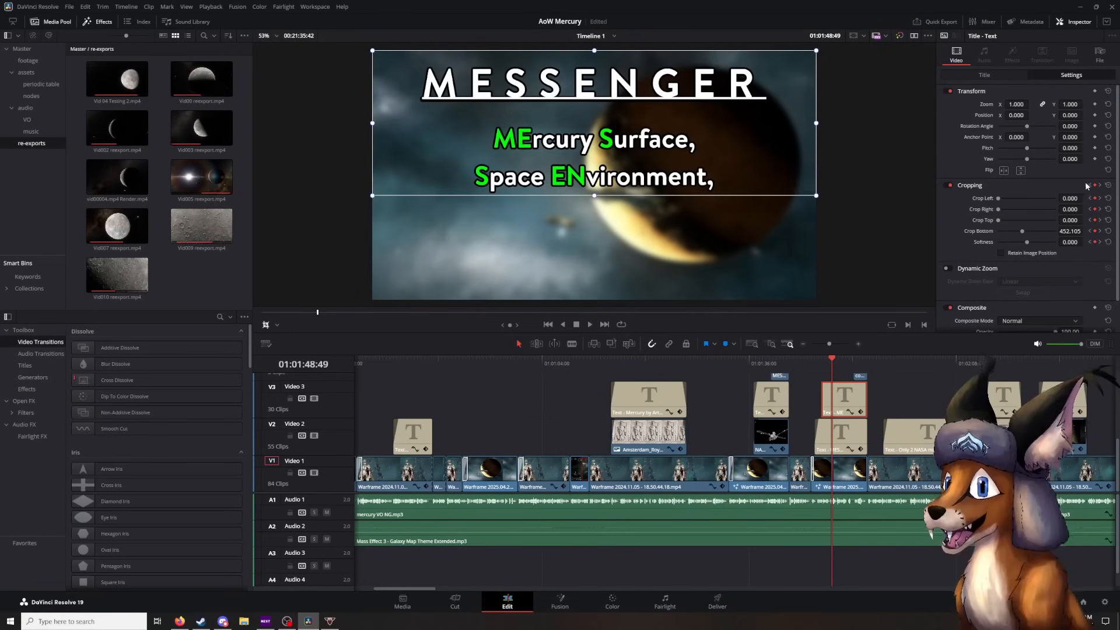
{"action": "left_click", "coordinate": [1088, 185]}
- Switch the viewer overlay from crop to transform and examine the cropped lower edge of the "MErcury Surface," line up close
{"action": "scroll", "coordinate": [596, 163], "scroll_direction": "up", "scroll_amount": 1}
{"action": "scroll", "coordinate": [596, 162], "scroll_direction": "up", "scroll_amount": 6}
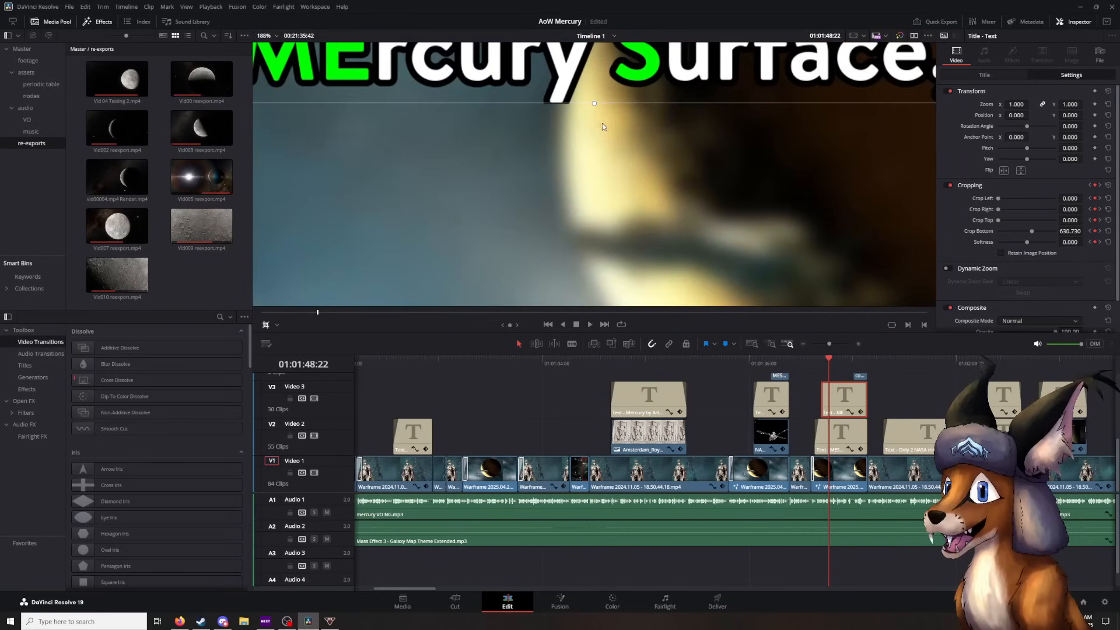
{"action": "left_click", "coordinate": [277, 325]}
{"action": "left_click", "coordinate": [287, 338]}
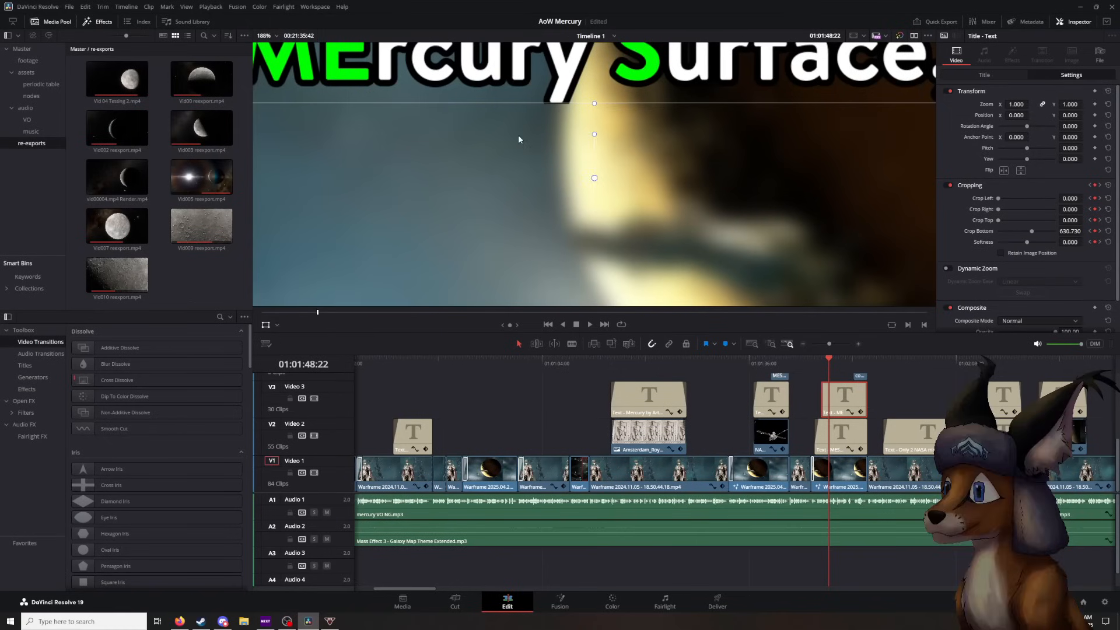
{"action": "left_click_drag", "start_coordinate": [518, 139], "coordinate": [528, 182]}
{"action": "scroll", "coordinate": [608, 177], "scroll_direction": "up", "scroll_amount": 7}
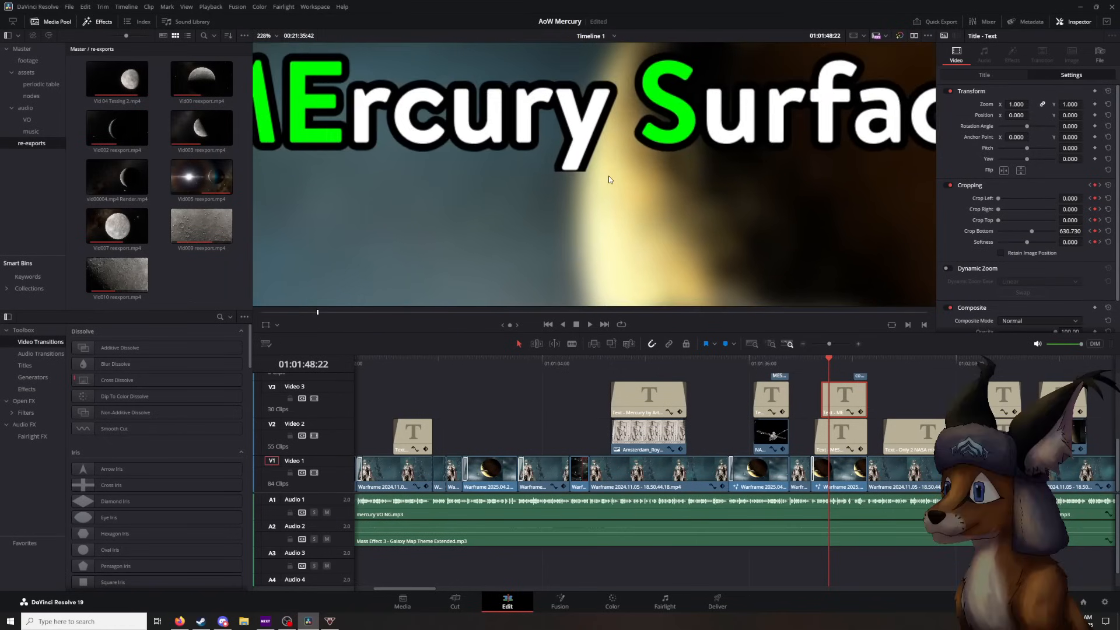
{"action": "scroll", "coordinate": [541, 173], "scroll_direction": "up", "scroll_amount": 1}
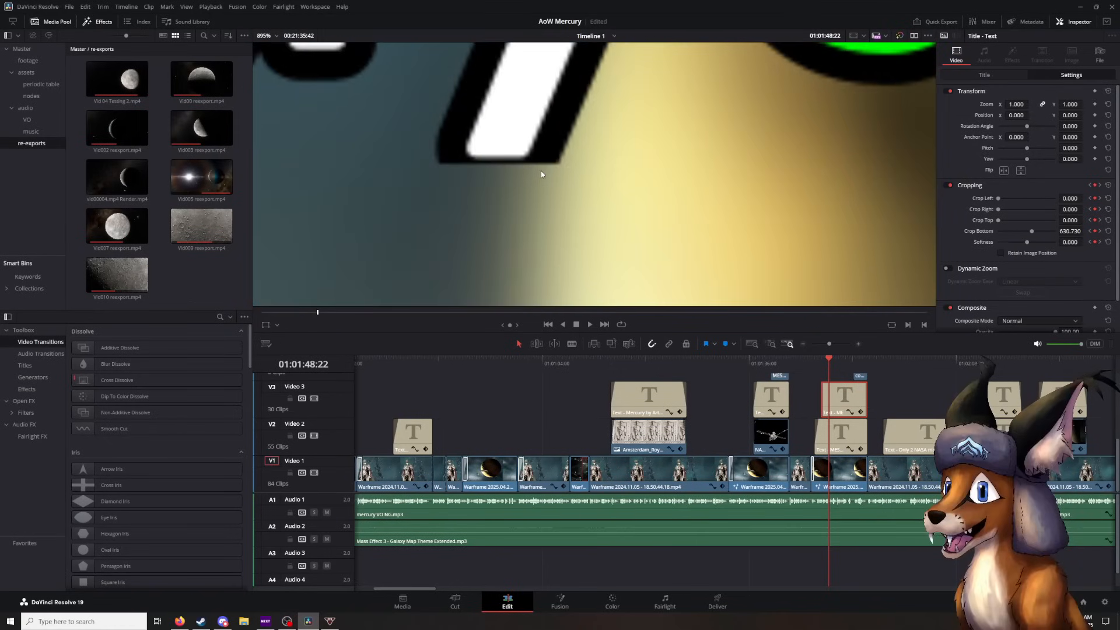
{"action": "scroll", "coordinate": [541, 174], "scroll_direction": "down", "scroll_amount": 9}
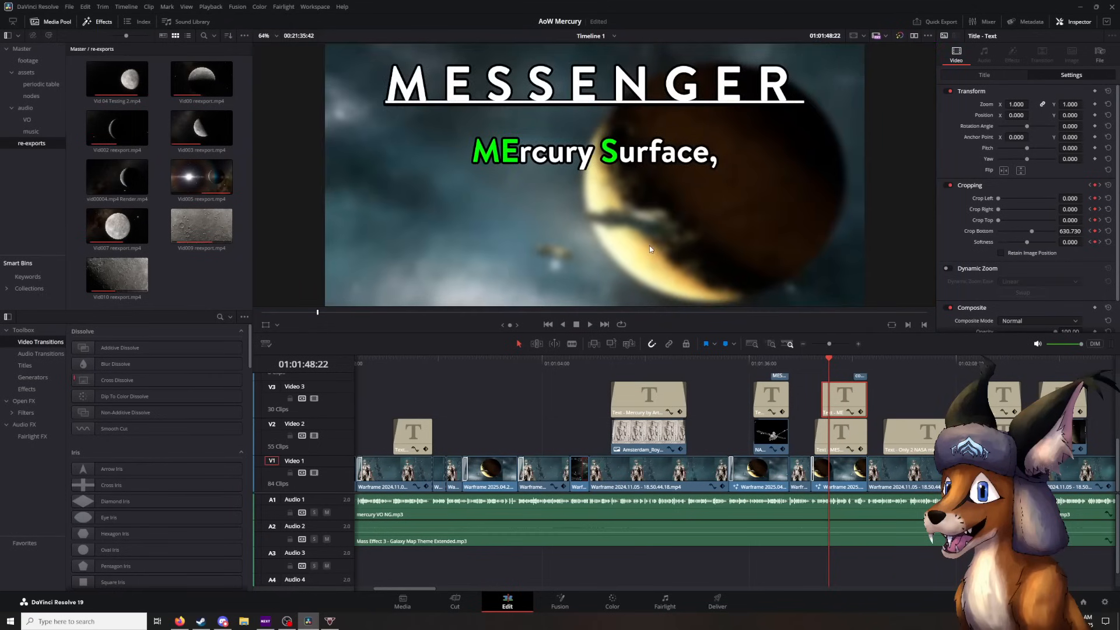
{"action": "scroll", "coordinate": [651, 249], "scroll_direction": "down", "scroll_amount": 2}
{"action": "scroll", "coordinate": [651, 247], "scroll_direction": "up", "scroll_amount": 1}
{"action": "left_click_drag", "start_coordinate": [658, 236], "coordinate": [661, 236]}
{"action": "scroll", "coordinate": [660, 236], "scroll_direction": "up", "scroll_amount": 1}
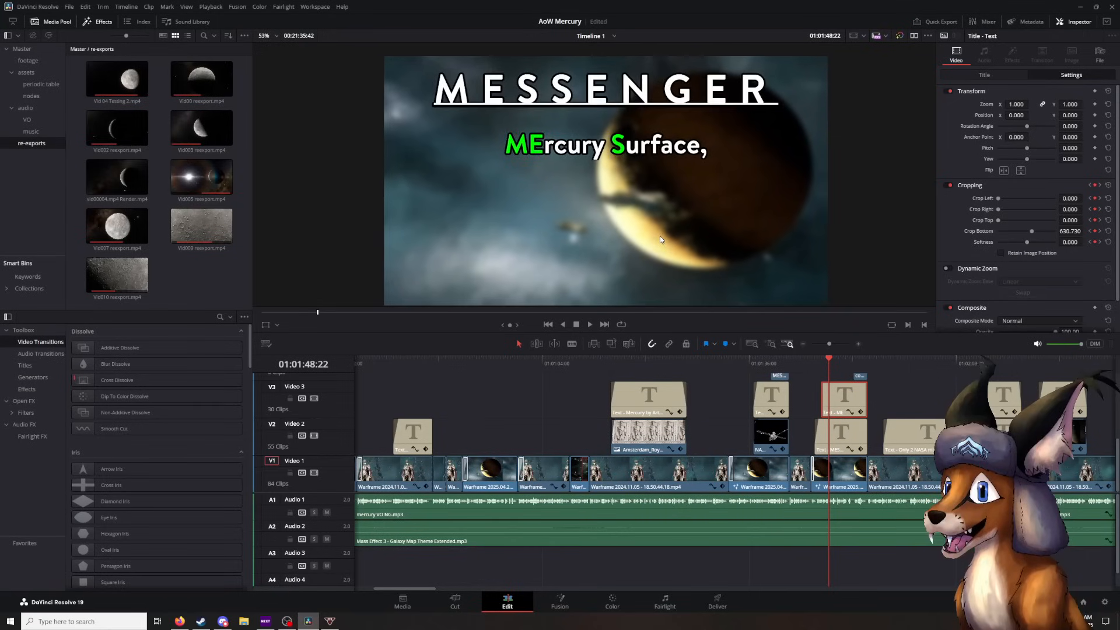
- Play on from 01:01:48:22 through the "Only 2 NASA missions over 30 years apart?" caption, stopping at 01:02:10:15
{"action": "left_click", "coordinate": [893, 393]}
{"action": "key", "text": "space"}
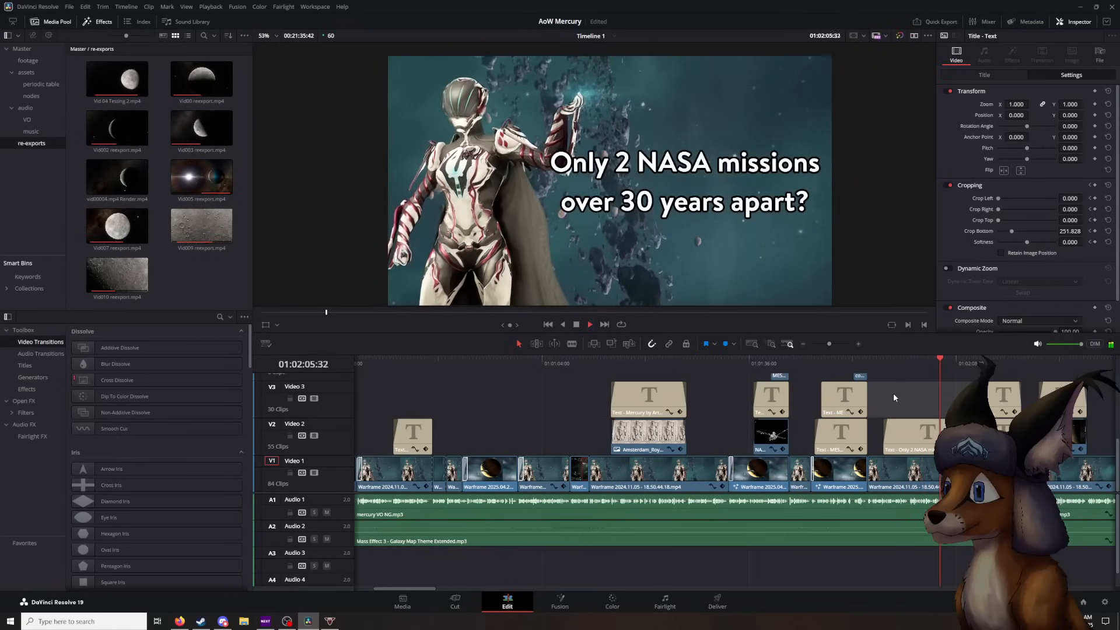
{"action": "left_click", "coordinate": [576, 325]}
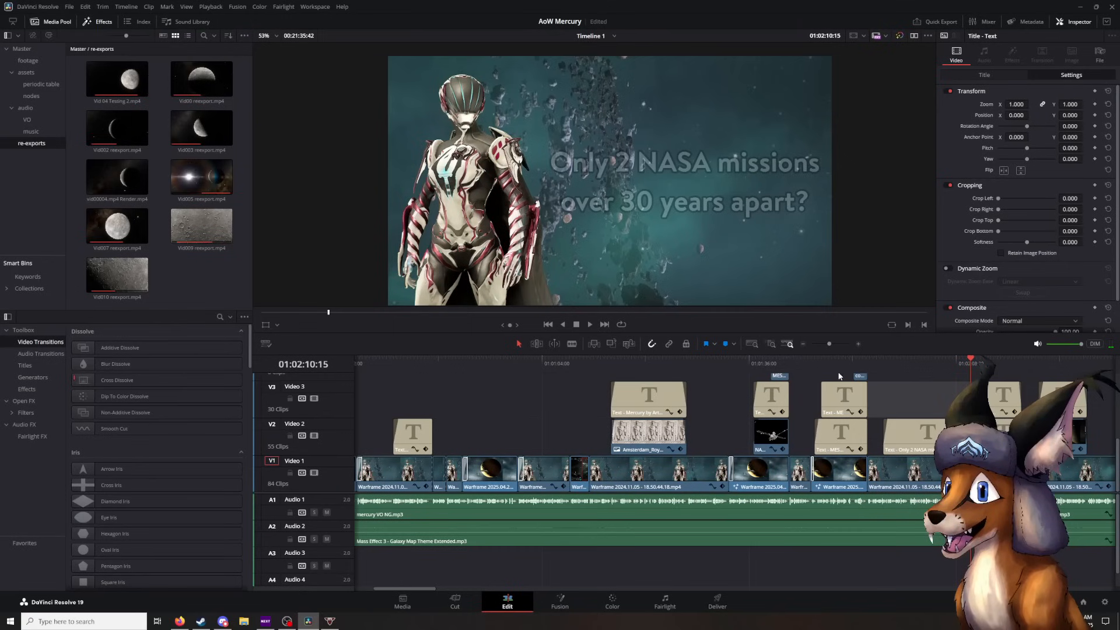
- Play on from 01:02:10:15 to the spacecraft picture with the "Artist's depiction" caption, pausing at 01:02:22:50
{"action": "scroll", "coordinate": [940, 393], "scroll_direction": "right", "scroll_amount": 5}
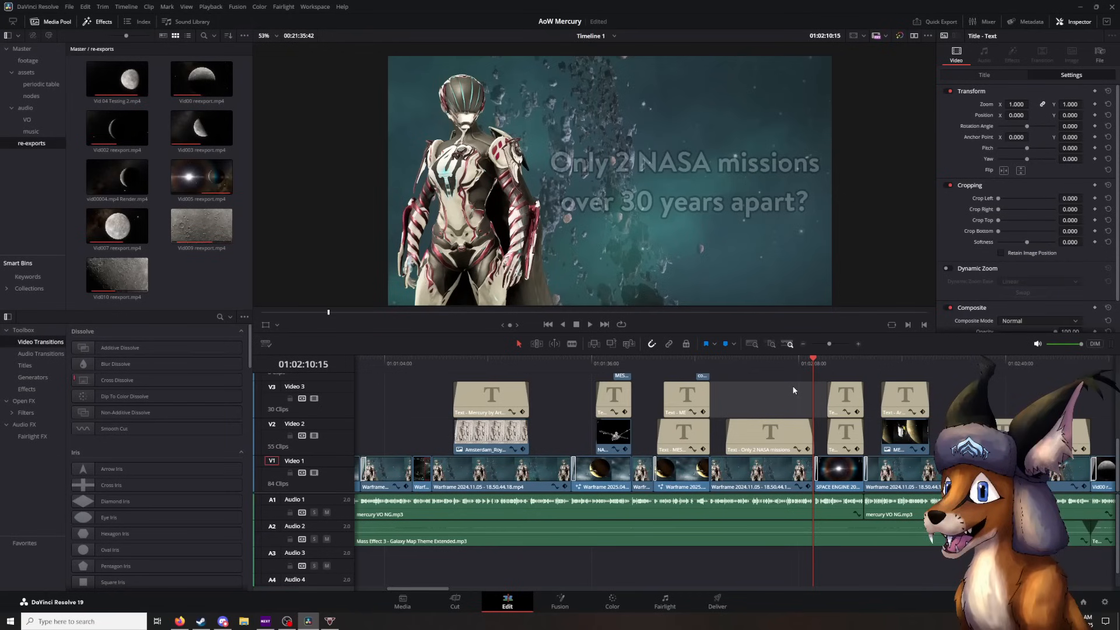
{"action": "left_click", "coordinate": [588, 326]}
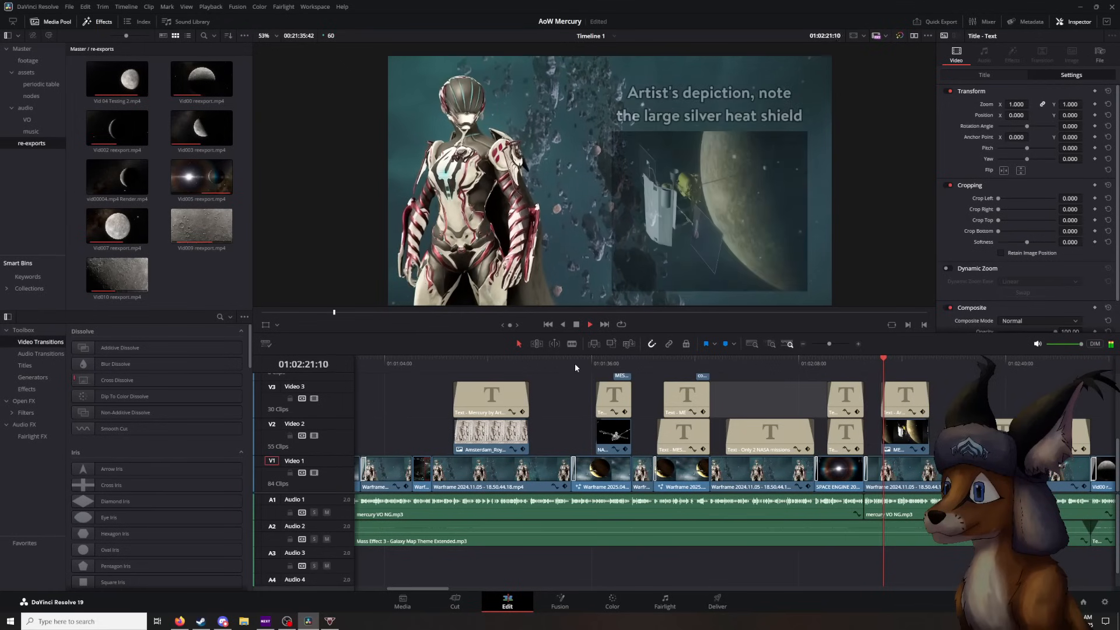
{"action": "key", "text": "space"}
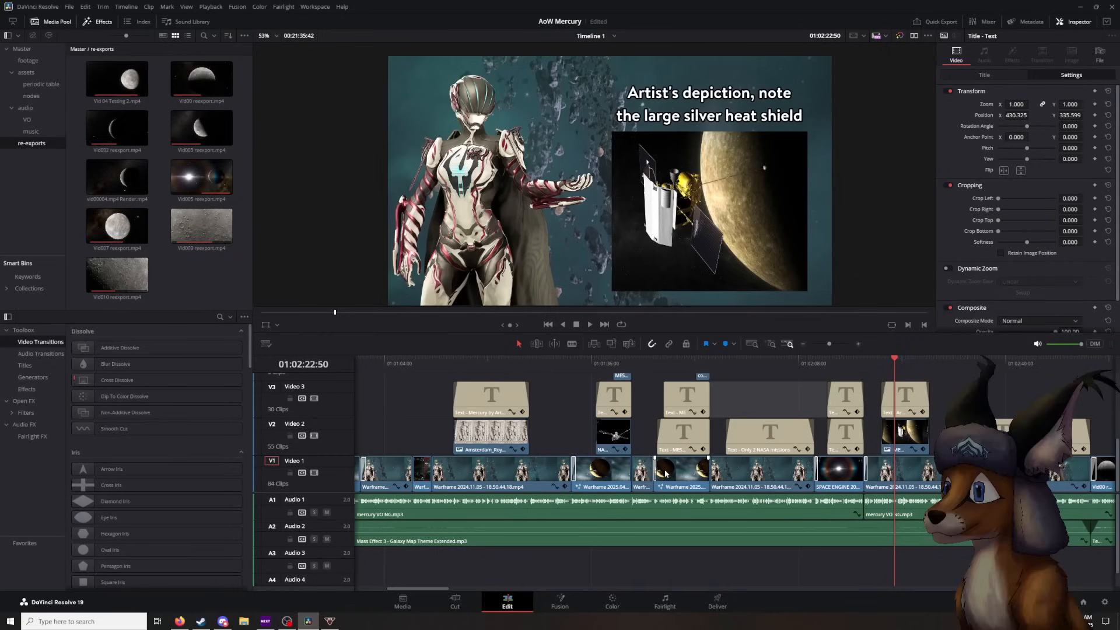
- Play through the spacecraft picture and caption's fade-out, pausing at 01:02:27:53 and stopping at 01:02:35:14
{"action": "left_click", "coordinate": [592, 325]}
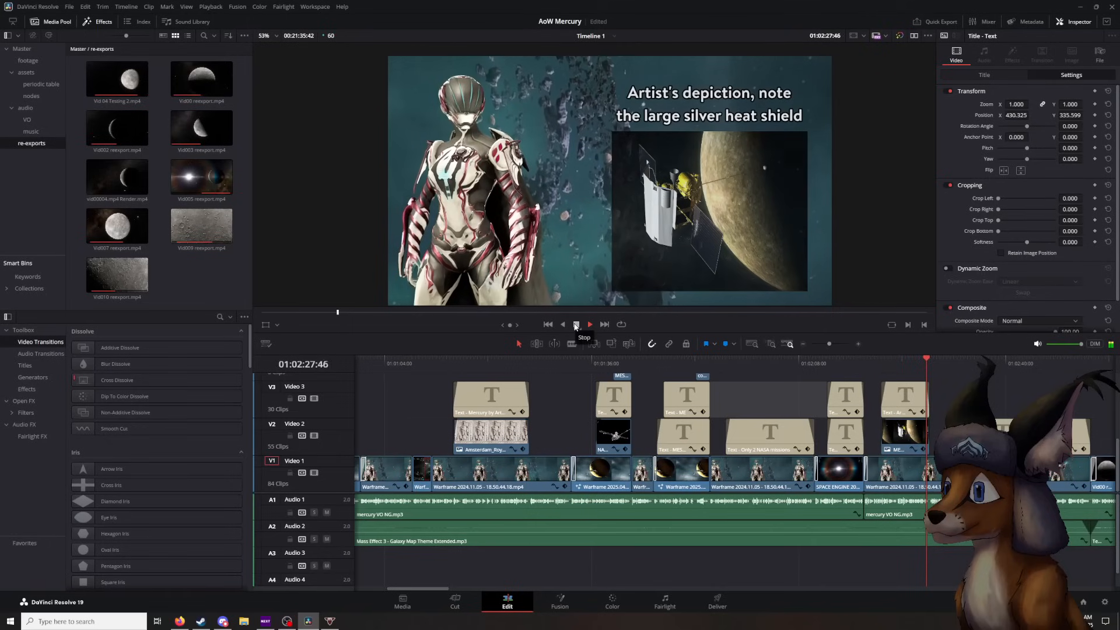
{"action": "left_click", "coordinate": [576, 325]}
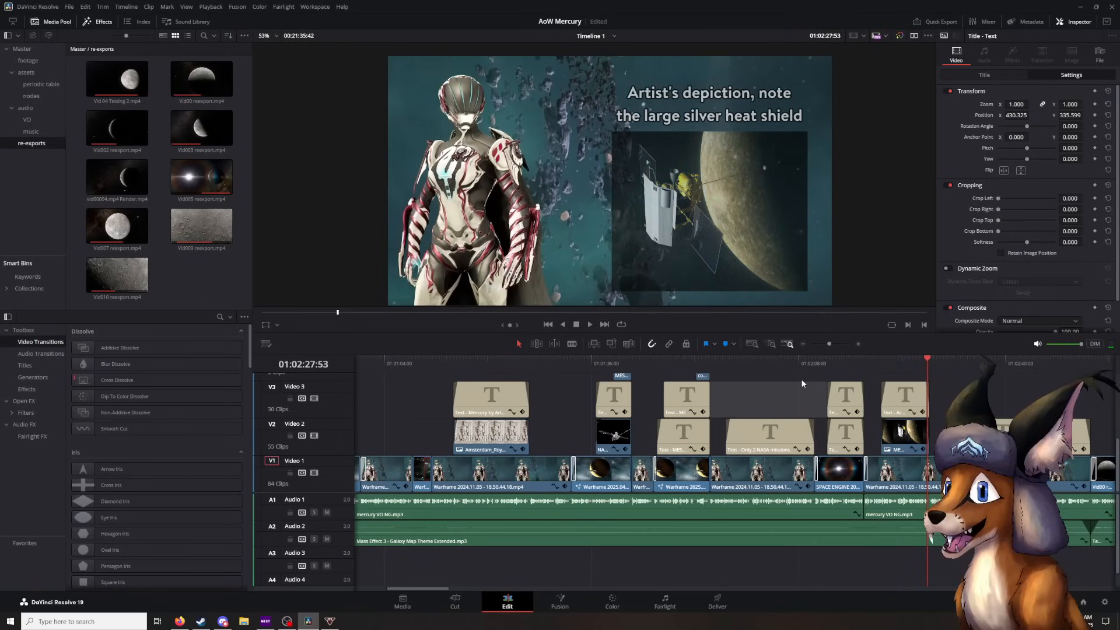
{"action": "left_click", "coordinate": [589, 324]}
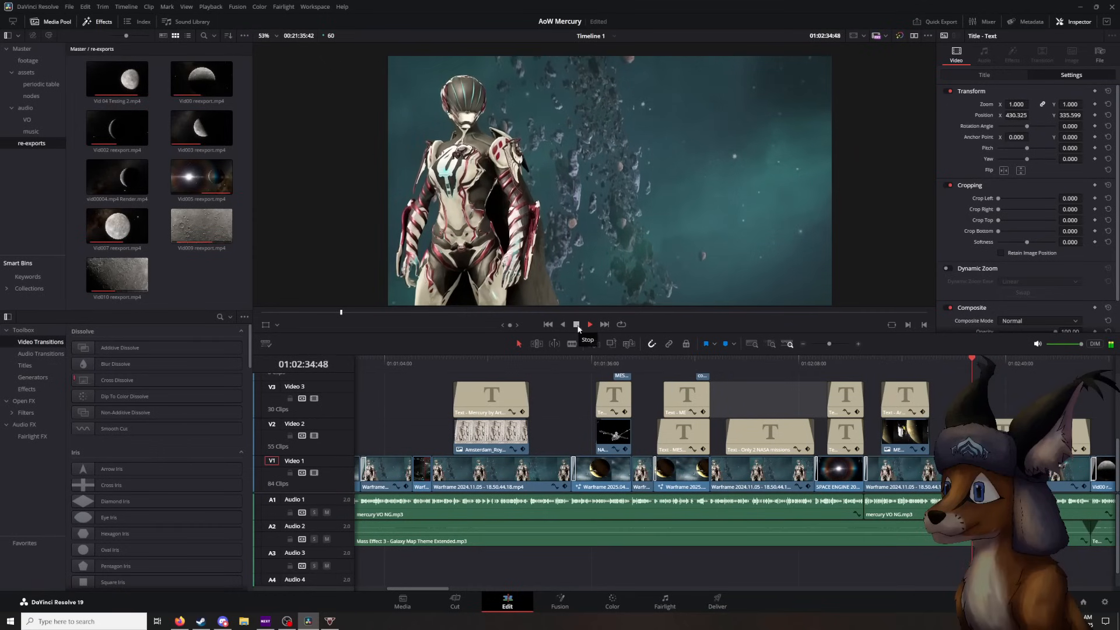
{"action": "left_click", "coordinate": [577, 325]}
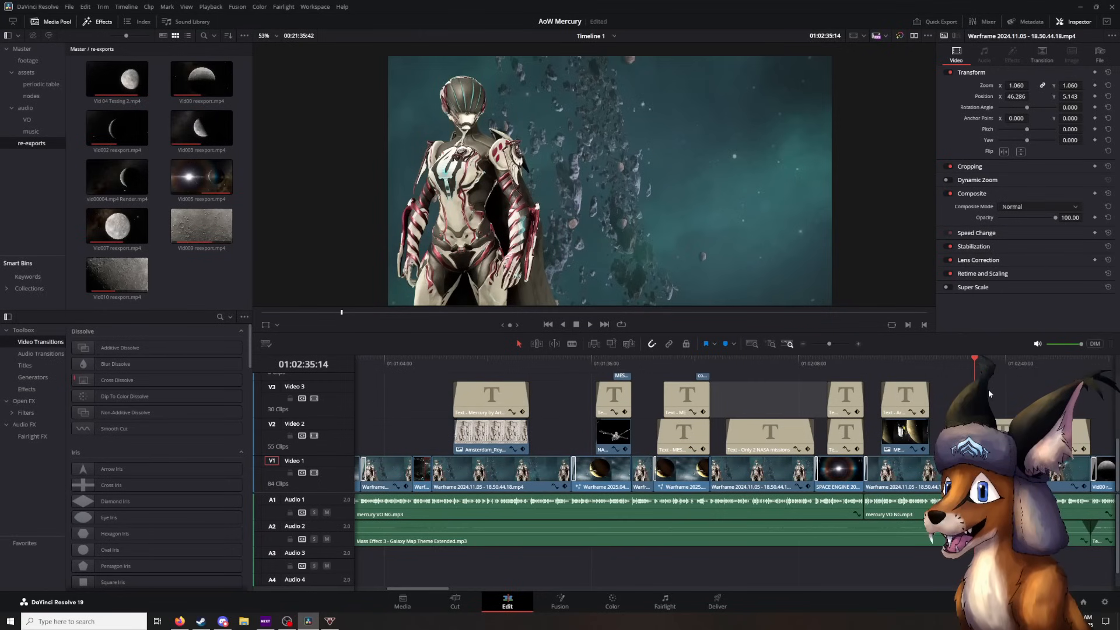
- Play on from 01:02:35:14 through the "Tools Used:" title and its "SpaceEngine" line, pausing at 01:02:44:59 and stopping at 01:02:49:18
{"action": "key", "text": "space"}
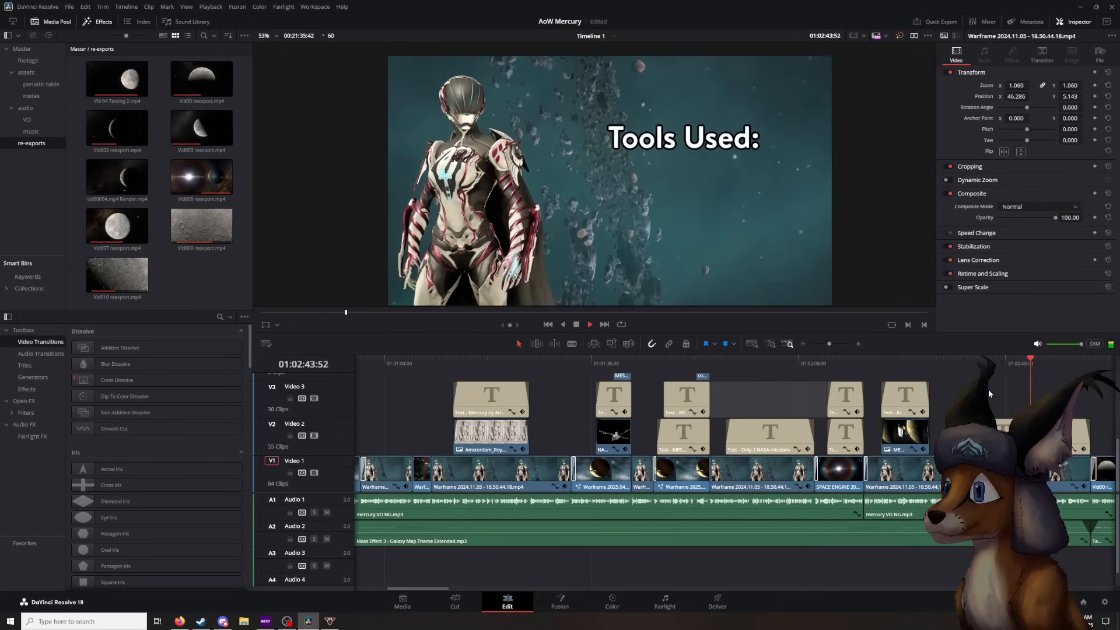
{"action": "key", "text": "space"}
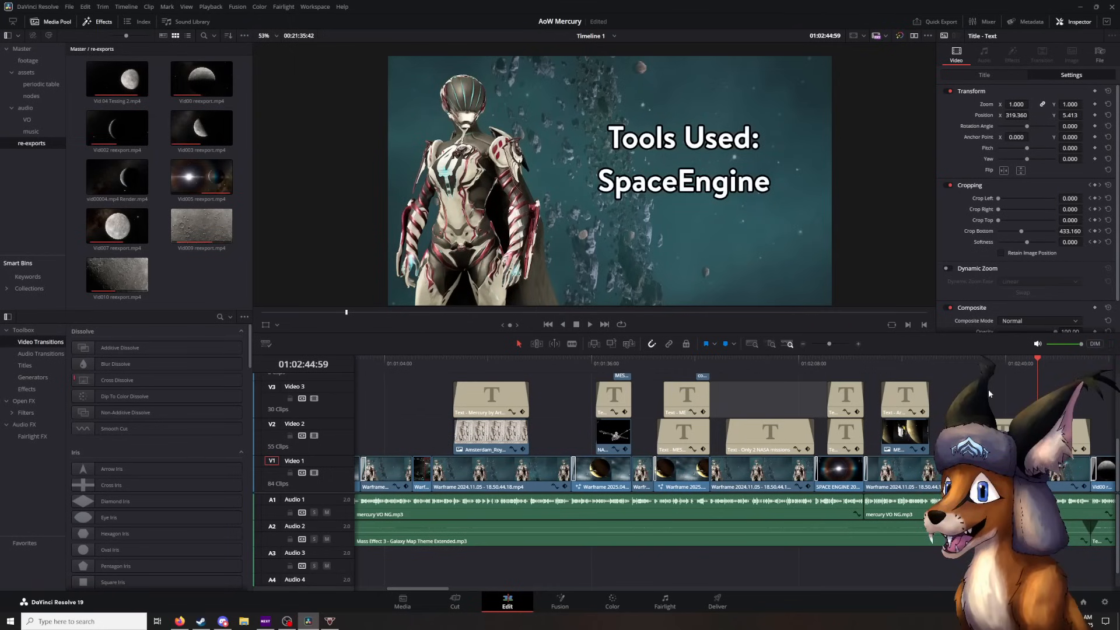
{"action": "key", "text": "space"}
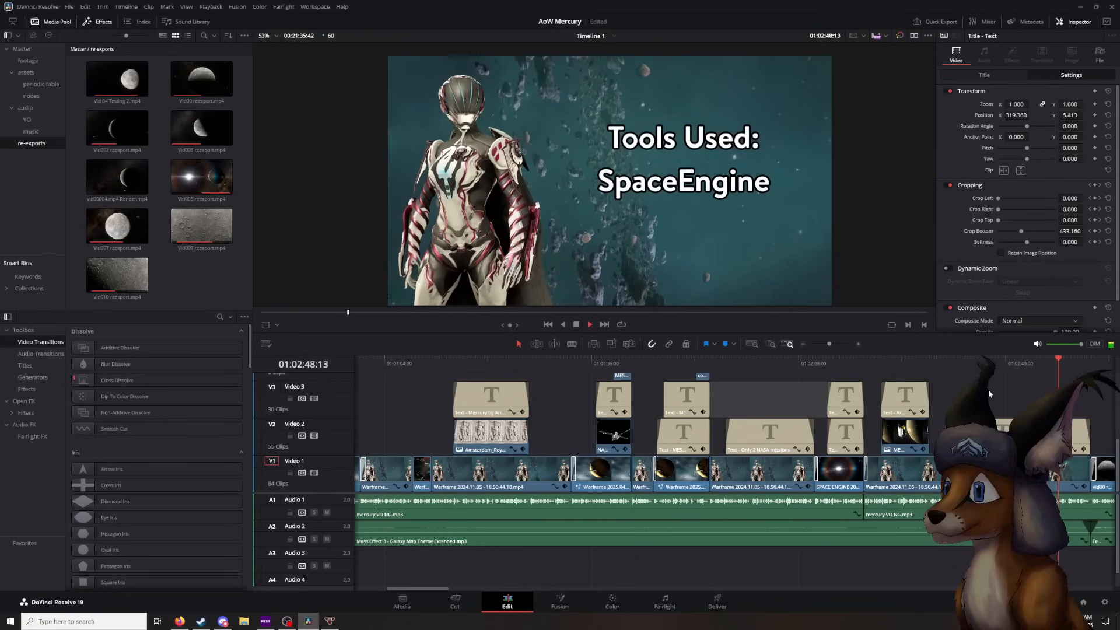
{"action": "key", "text": "space"}
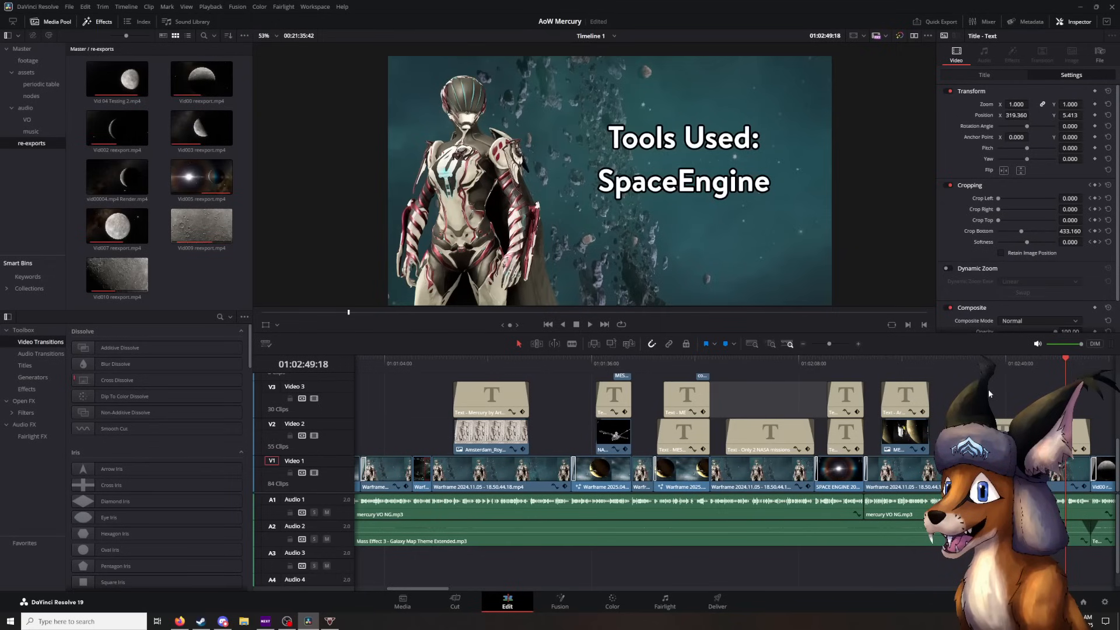
- Play through the "Universe Sandbox" line's reveal and the title's fade-out, pausing at 01:02:52:55 and stopping on the Mercury shot at 01:02:54:33
{"action": "key", "text": "space"}
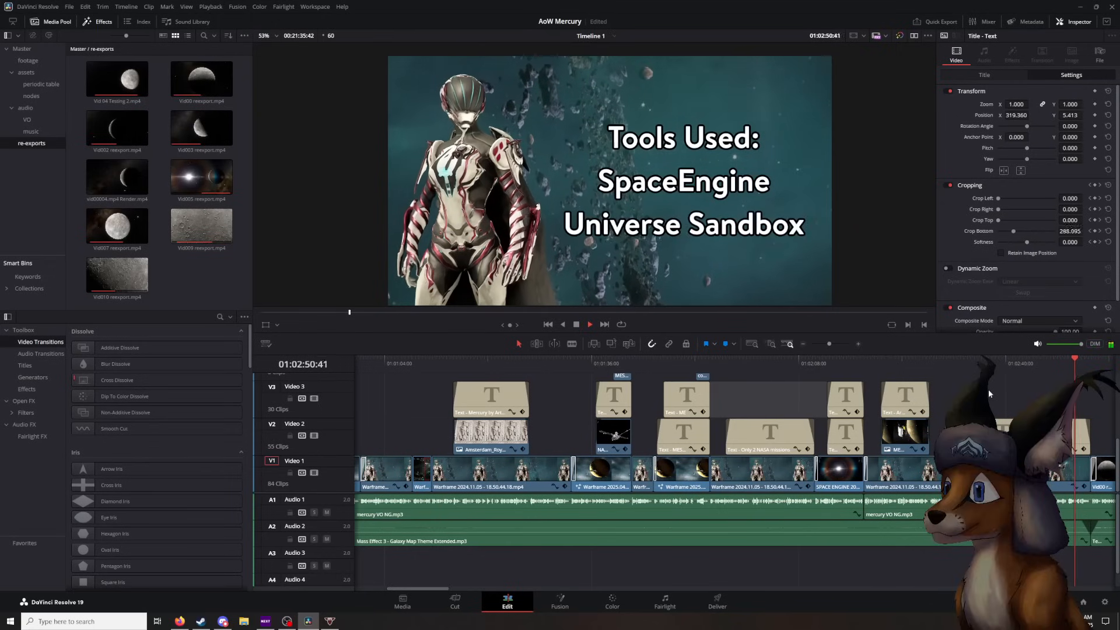
{"action": "key", "text": "space"}
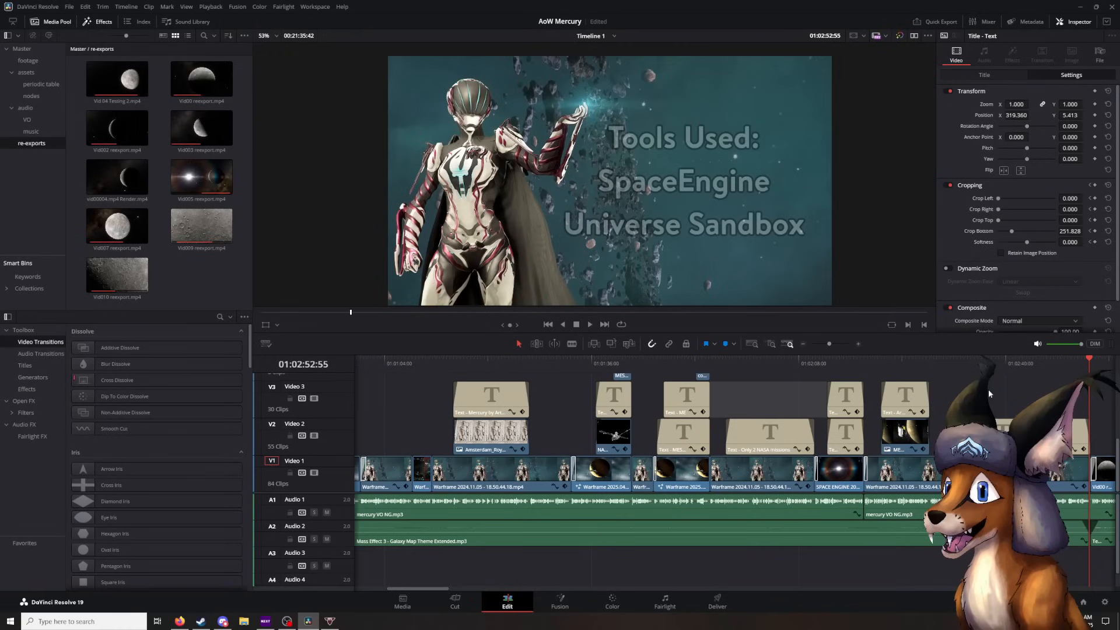
{"action": "key", "text": "space"}
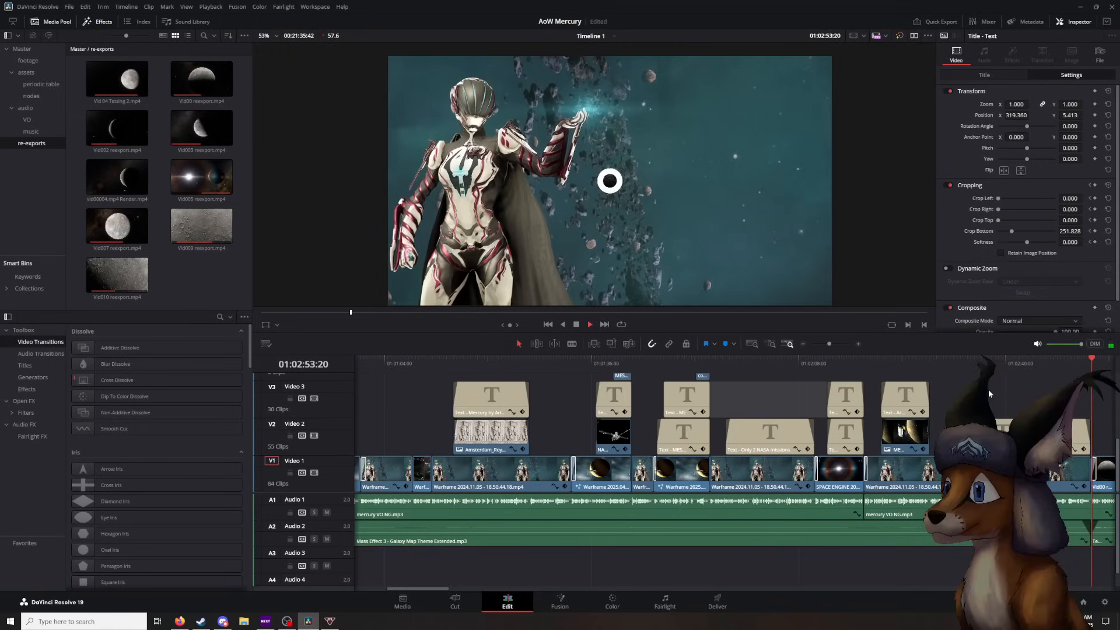
{"action": "key", "text": "space"}
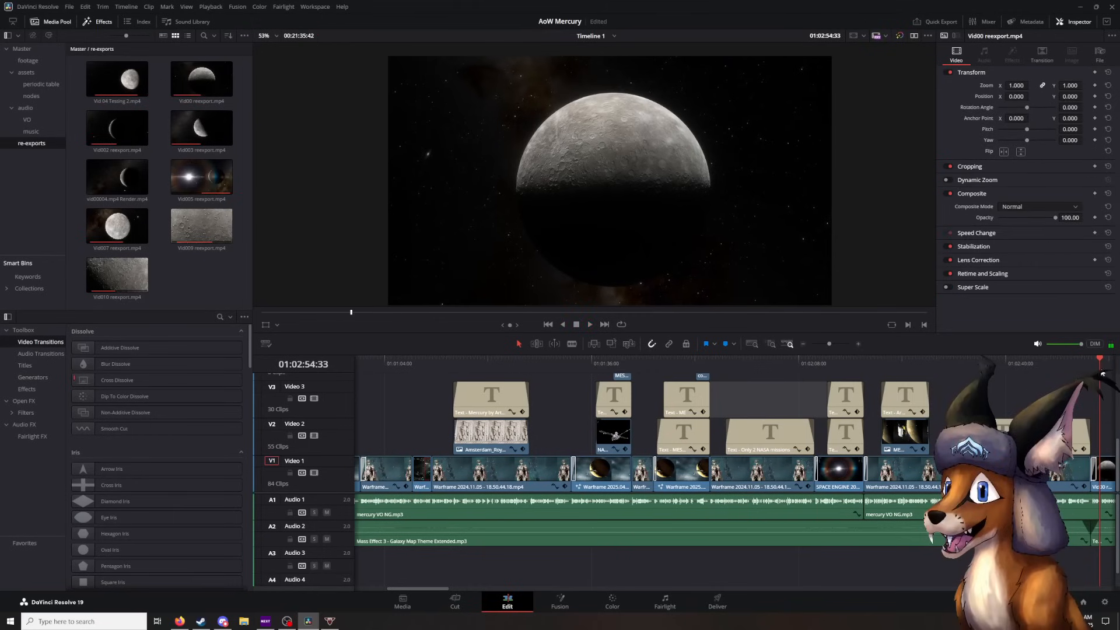
- Replay the cut into the Vid00 reexport.mp4 Mercury shot, pausing at 01:02:57:31 and stopping at 01:02:59:52
{"action": "left_click", "coordinate": [1091, 366]}
{"action": "key", "text": "space"}
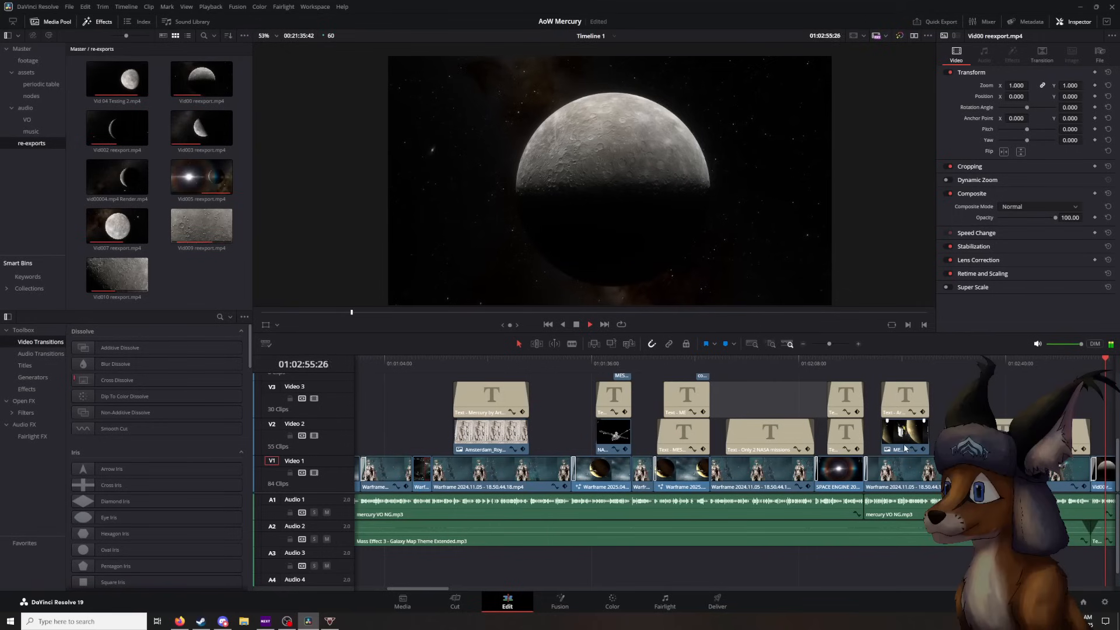
{"action": "key", "text": "space"}
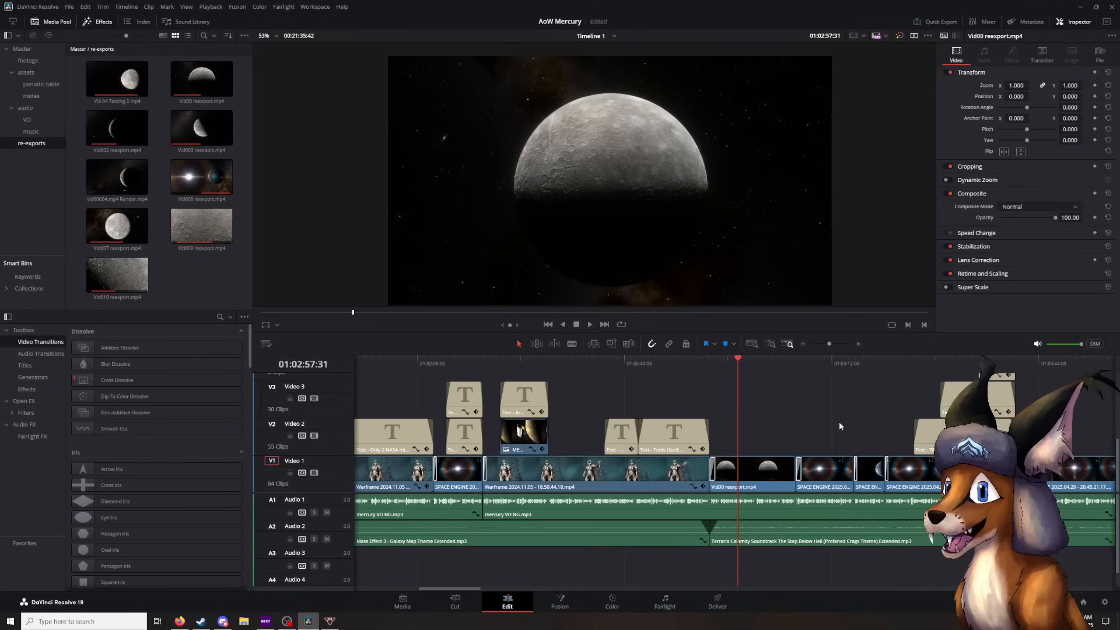
{"action": "key", "text": "space"}
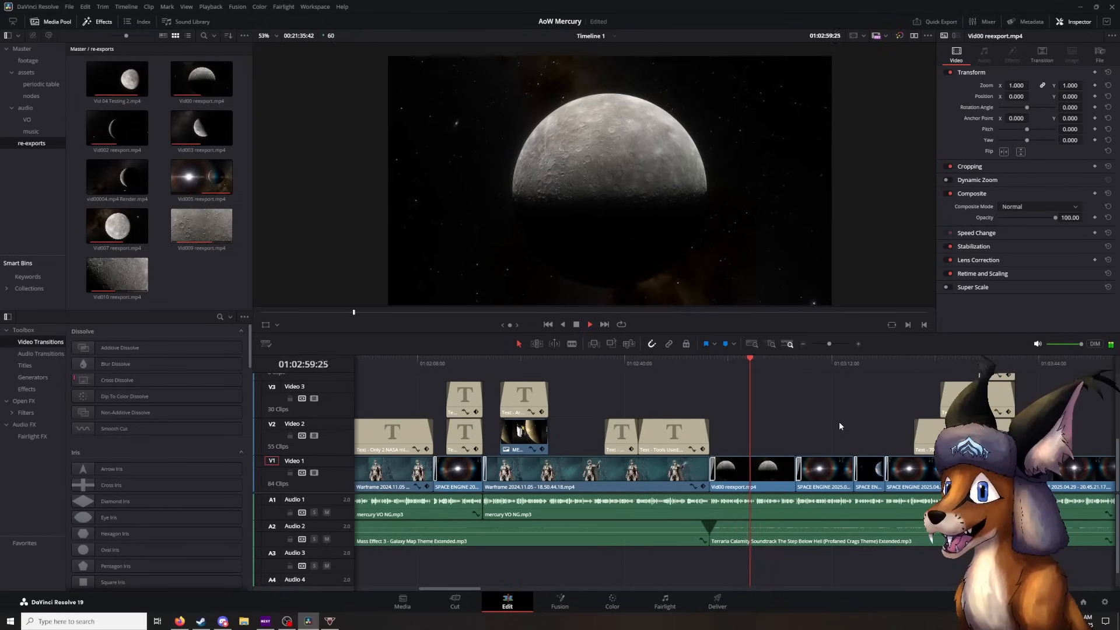
{"action": "key", "text": "space"}
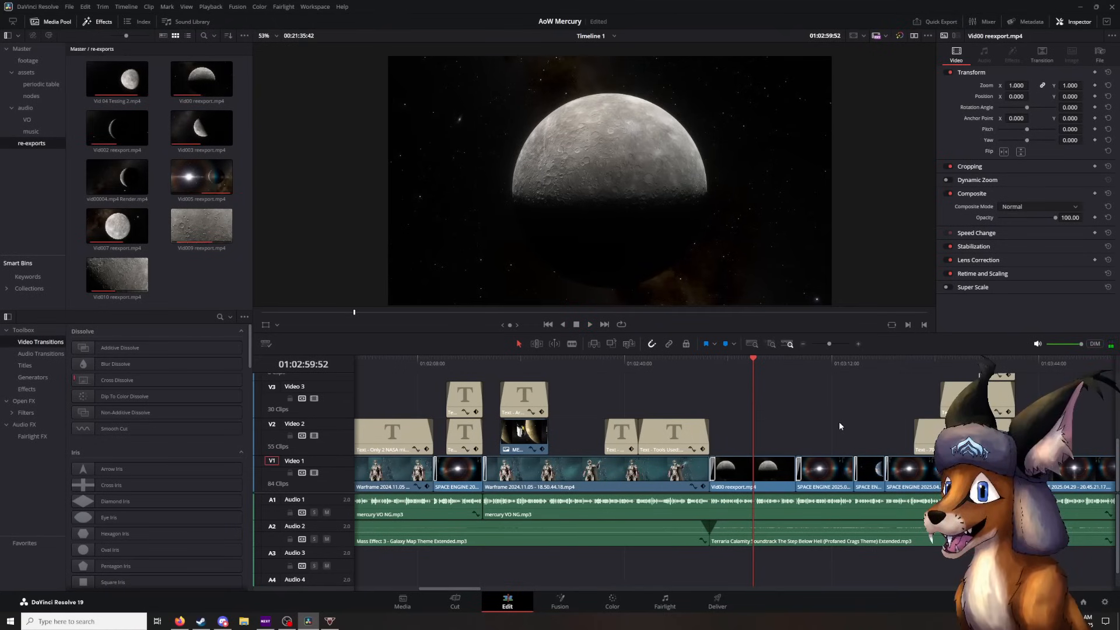
- Play on through the bright star shot to the Earth shot, pausing at 01:03:14:57 and stopping at 01:03:19:39
{"action": "key", "text": "space"}
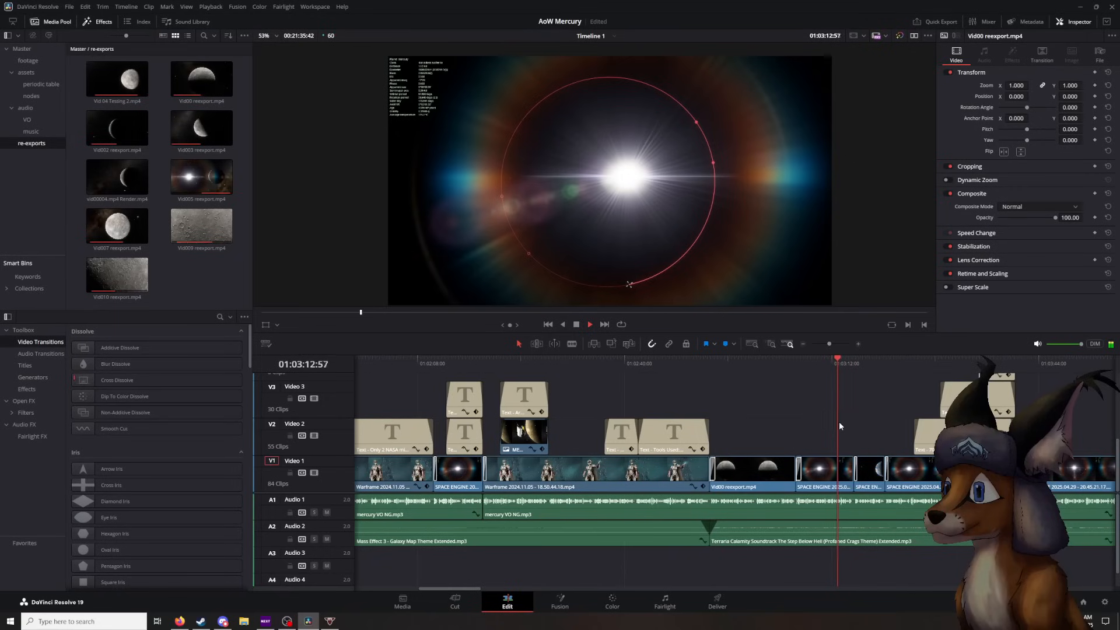
{"action": "key", "text": "space"}
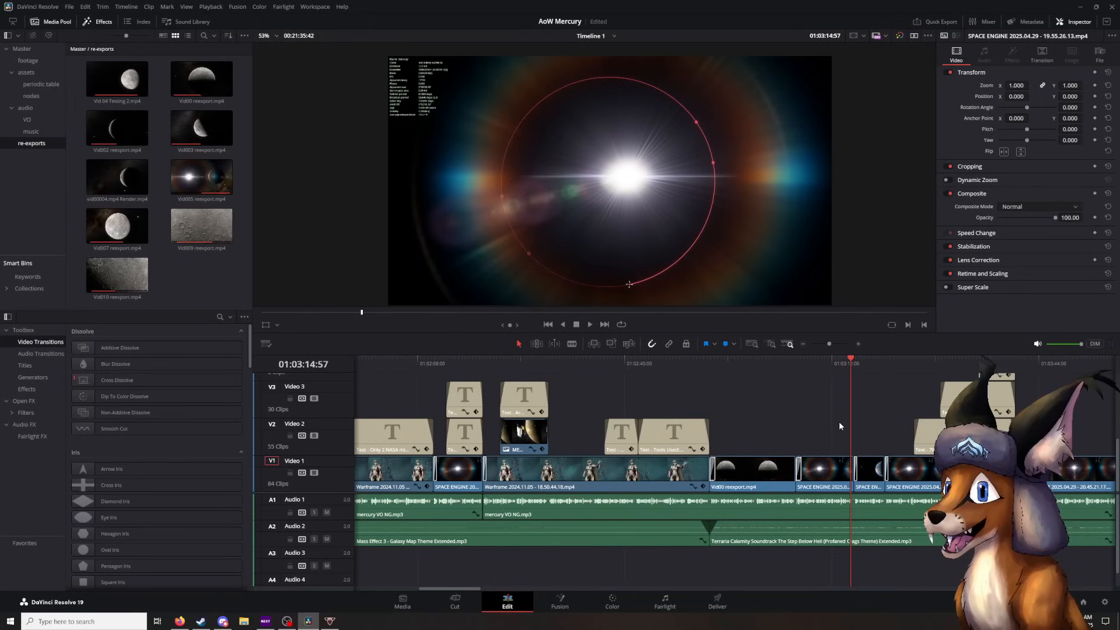
{"action": "key", "text": "space"}
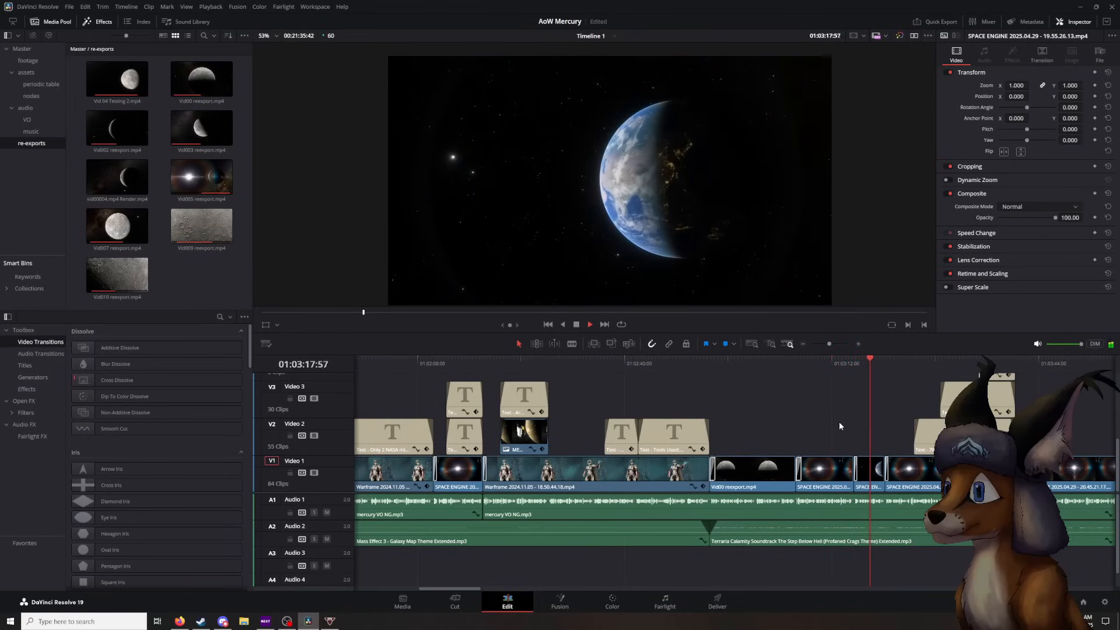
{"action": "key", "text": "space"}
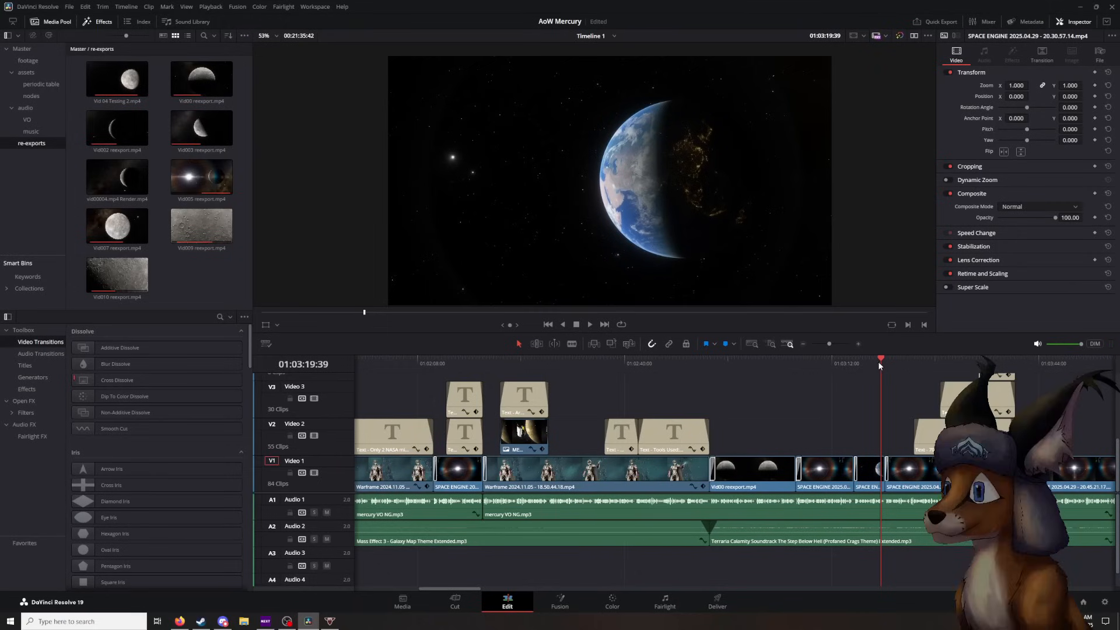
- Scrub back to the star shot around 01:03:12:22 and the Mercury shot at 01:03:00:52, ending on the Earth shot at 01:03:17:06
{"action": "left_click_drag", "start_coordinate": [880, 359], "coordinate": [829, 354]}
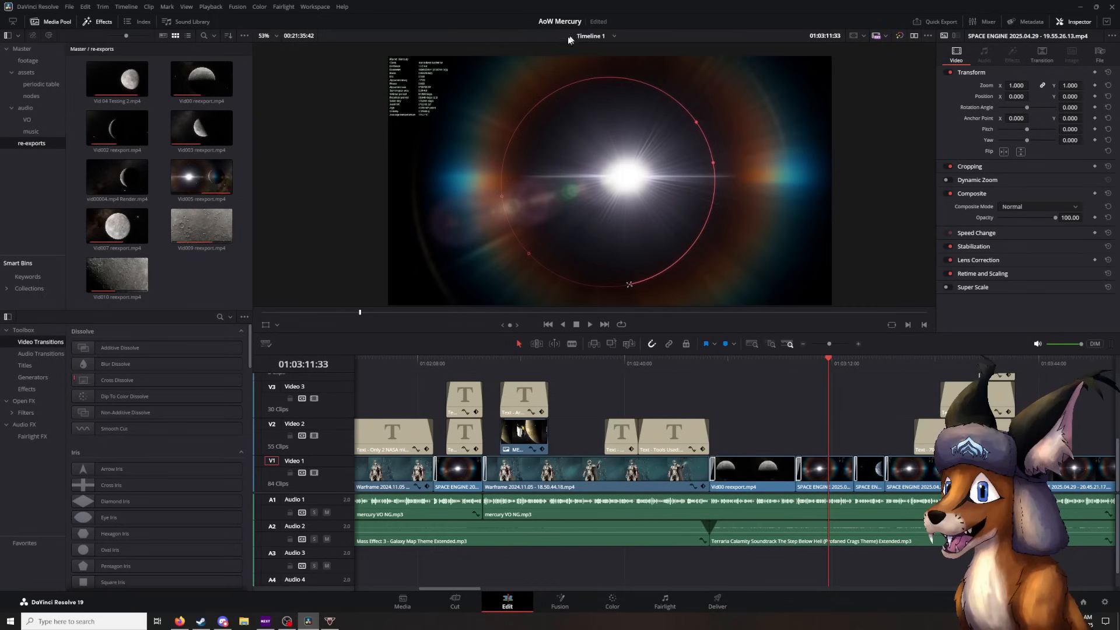
{"action": "mouse_move", "coordinate": [829, 392]}
{"action": "left_mouse_down"}
{"action": "mouse_move", "coordinate": [866, 394]}
{"action": "mouse_move", "coordinate": [779, 397]}
{"action": "mouse_move", "coordinate": [830, 372]}
{"action": "left_mouse_up"}
{"action": "left_click_drag", "start_coordinate": [829, 377], "coordinate": [834, 381]}
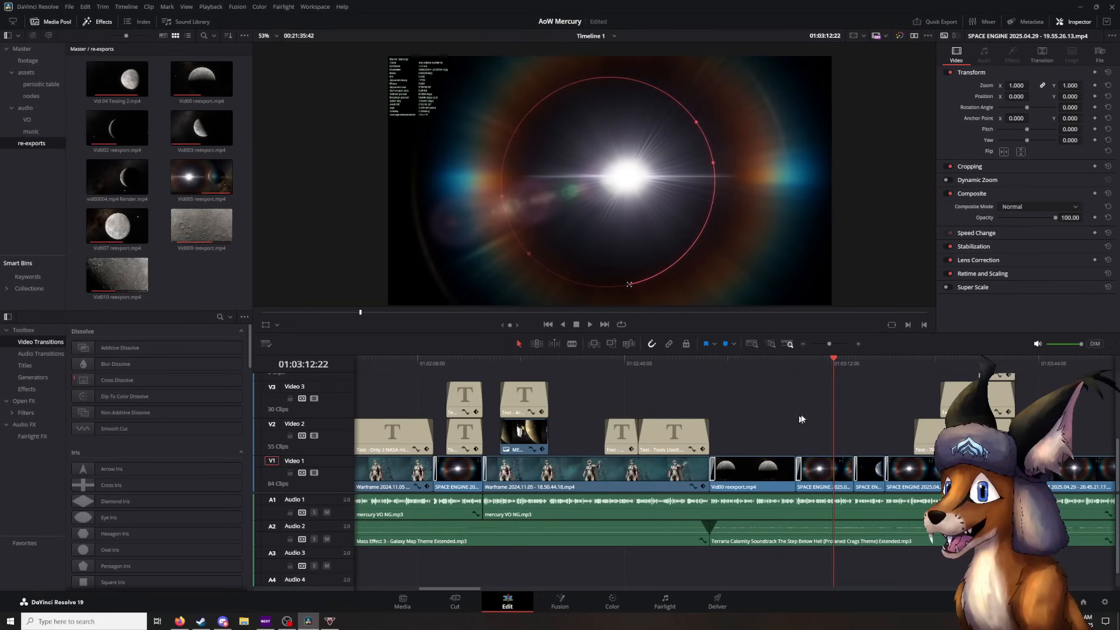
{"action": "left_click", "coordinate": [828, 378]}
{"action": "left_click", "coordinate": [760, 365]}
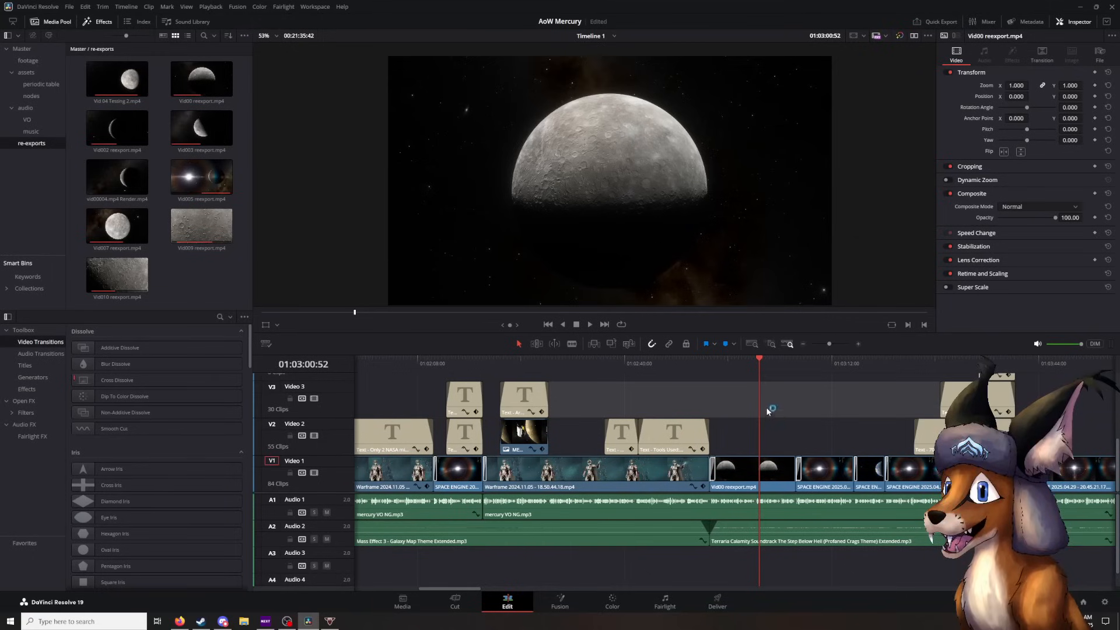
{"action": "left_click_drag", "start_coordinate": [761, 363], "coordinate": [864, 380]}
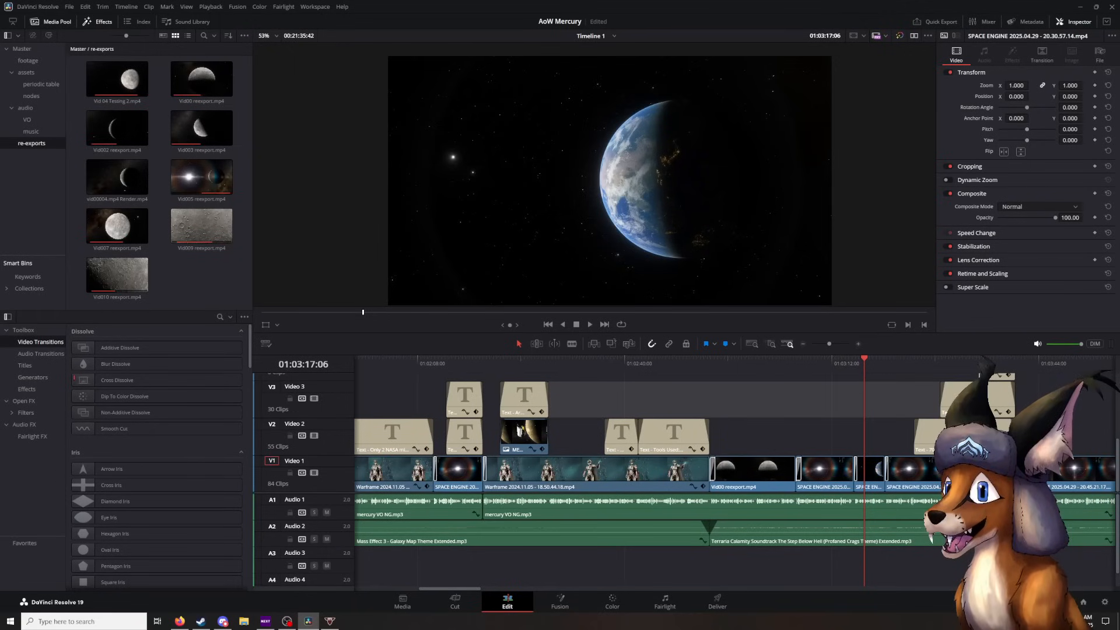
- Switch from DaVinci Resolve to the Firefox window
{"action": "key", "text": "alt+Tab"}
{"action": "key", "text": "alt+Tab"}
{"action": "key", "text": "alt+Tab"}
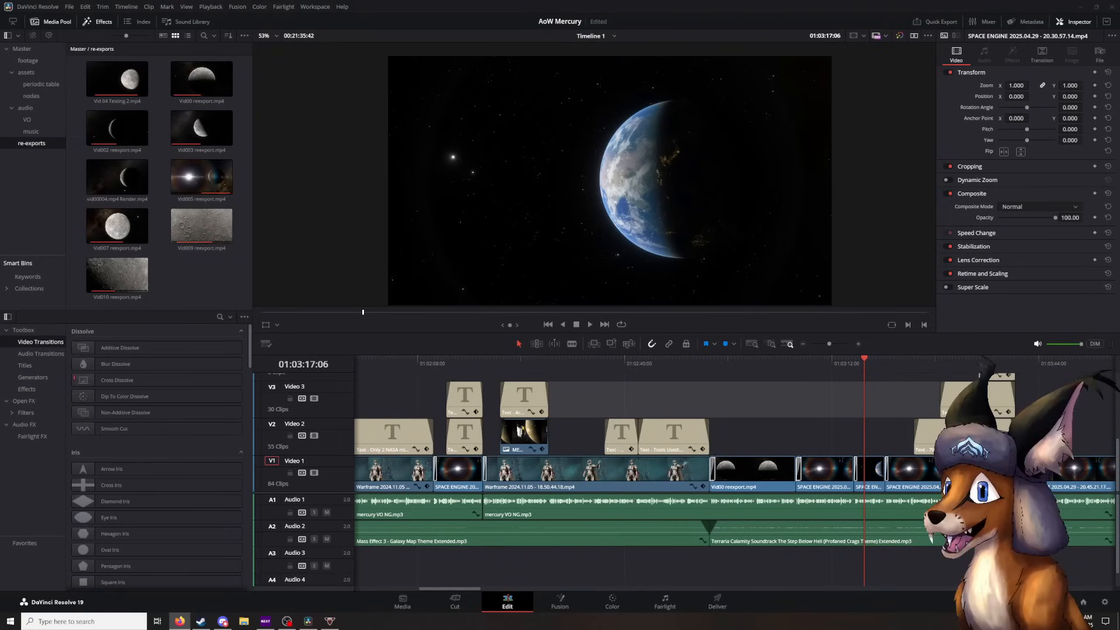
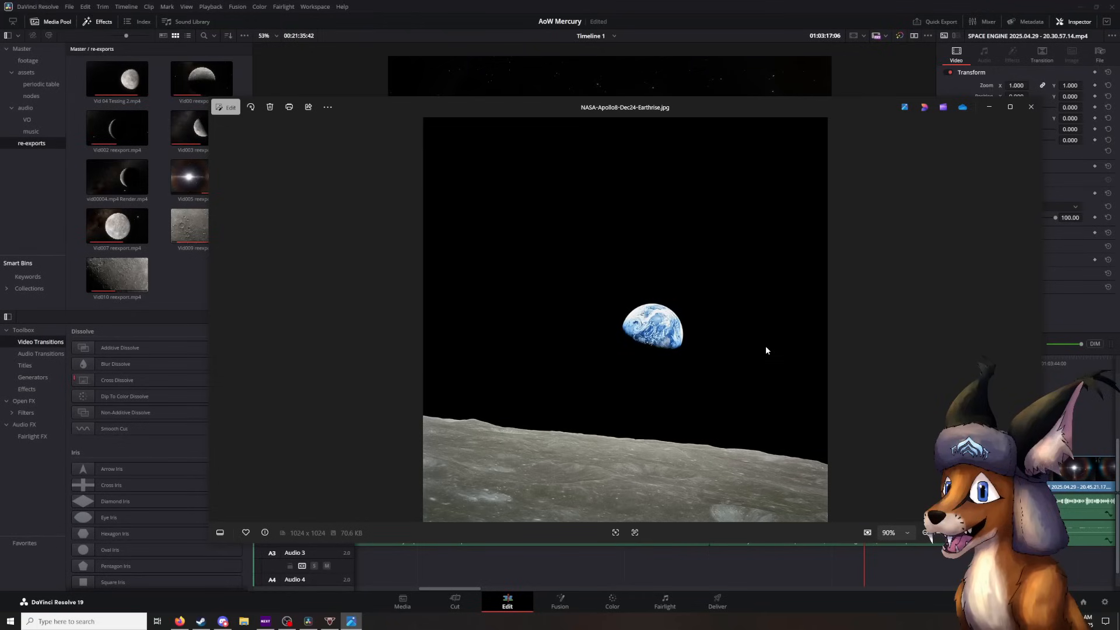
- Inspect the Earth in NASA-Apollo8-Dec24-Earthrise.jpg up close and in full view, closing the photo to return to DaVinci Resolve
{"action": "scroll", "coordinate": [527, 323], "scroll_direction": "up", "scroll_amount": 5}
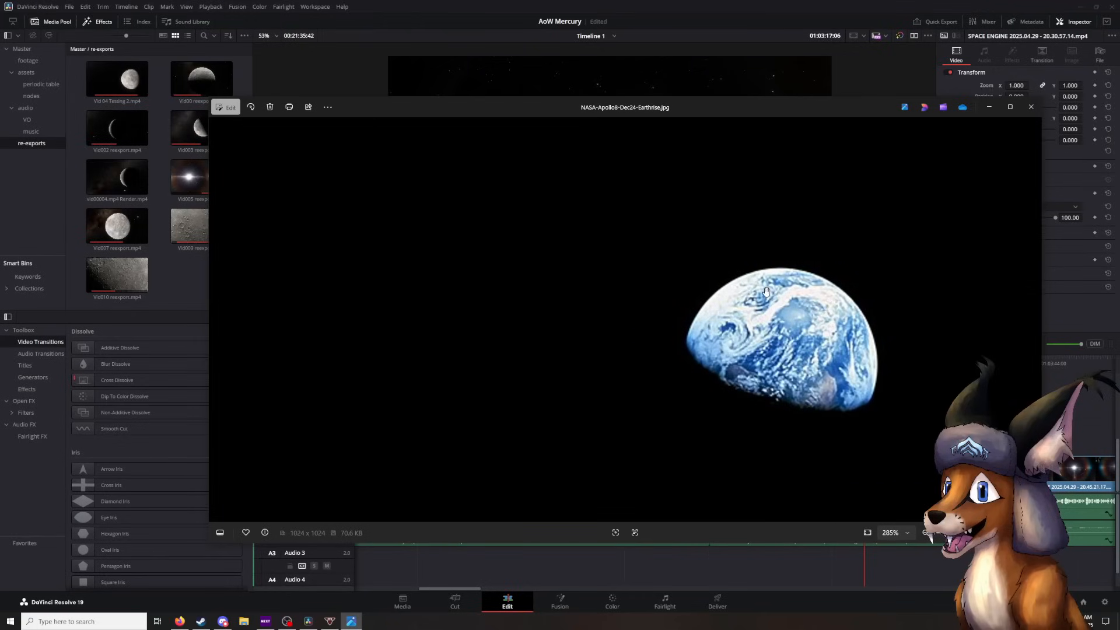
{"action": "scroll", "coordinate": [763, 391], "scroll_direction": "down", "scroll_amount": 5}
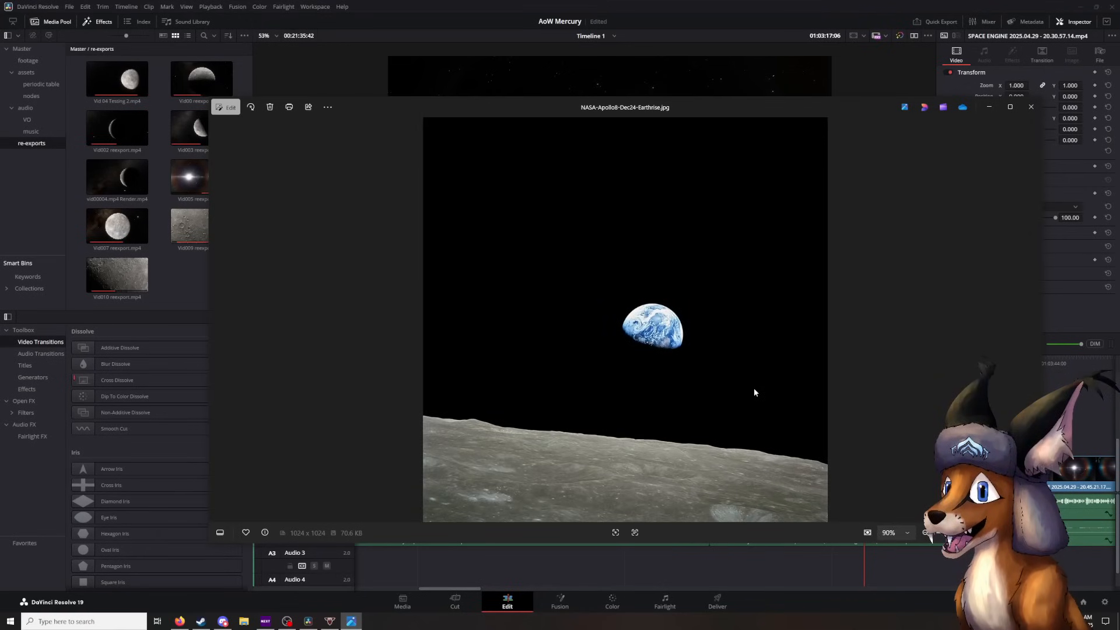
{"action": "scroll", "coordinate": [751, 387], "scroll_direction": "up", "scroll_amount": 3}
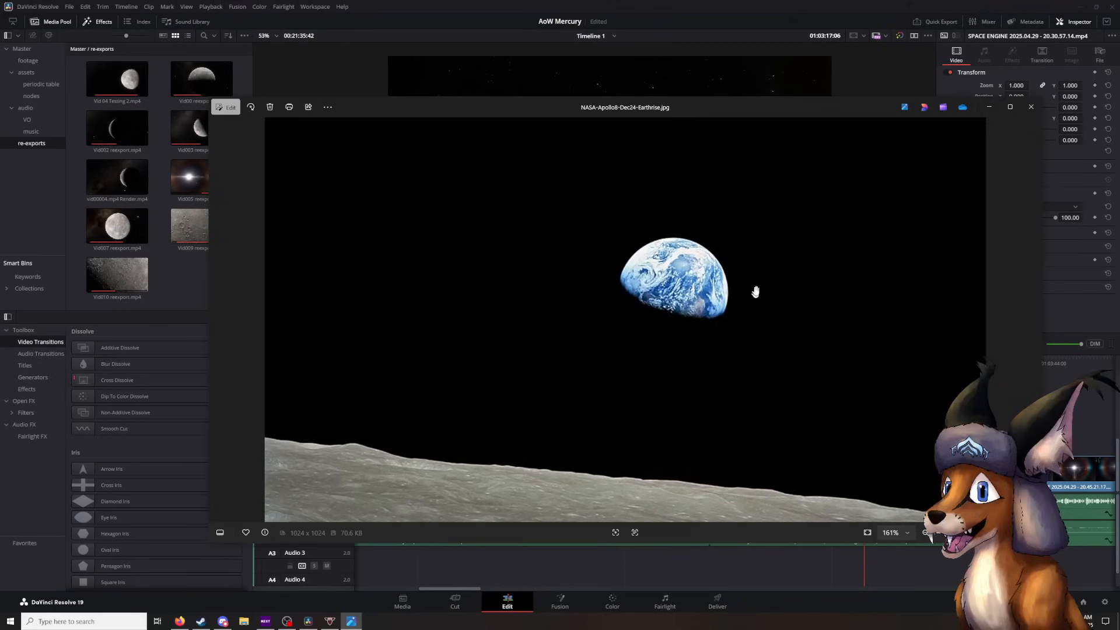
{"action": "scroll", "coordinate": [774, 357], "scroll_direction": "down", "scroll_amount": 3}
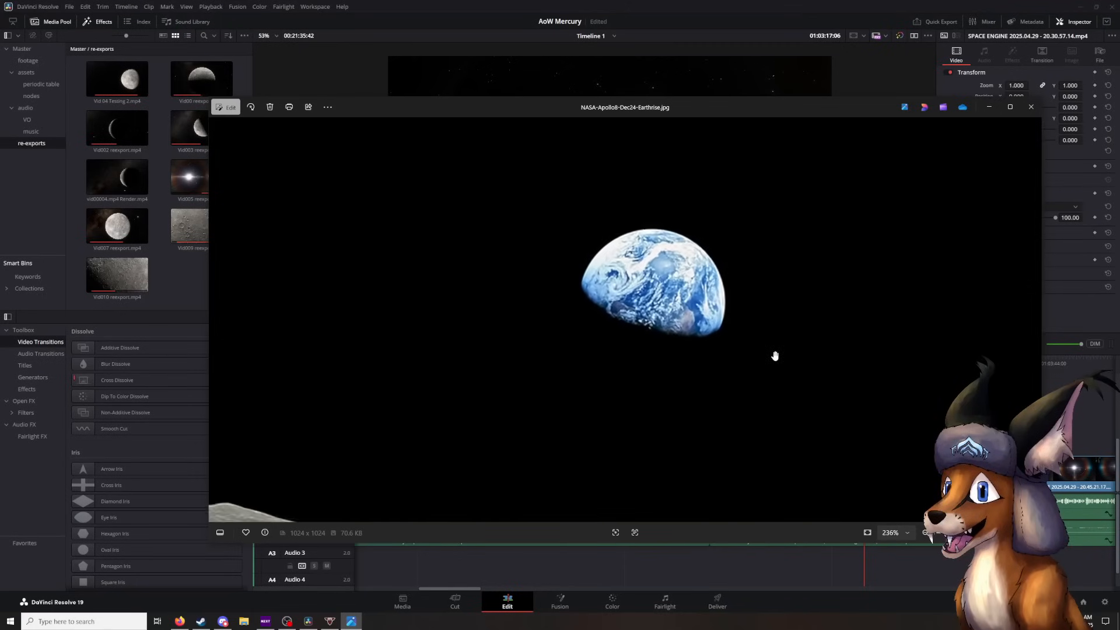
{"action": "left_click", "coordinate": [1031, 107]}
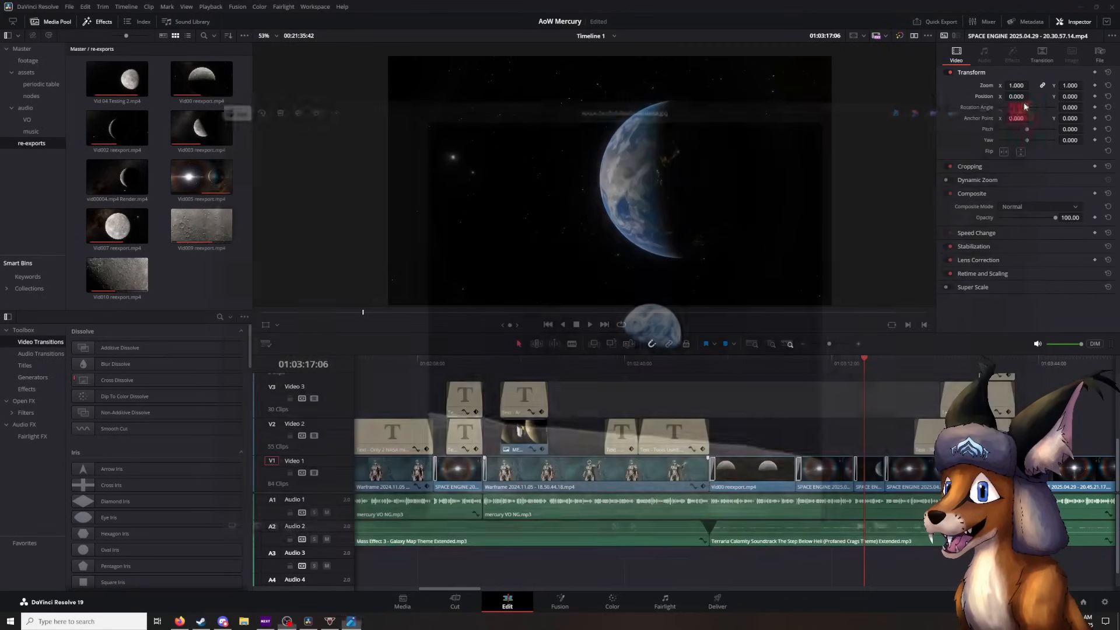
- Play the Earth shot on into the perihelion and aphelion distance titles, pausing at 01:03:19:17 and 01:03:33:34
{"action": "left_click", "coordinate": [591, 324]}
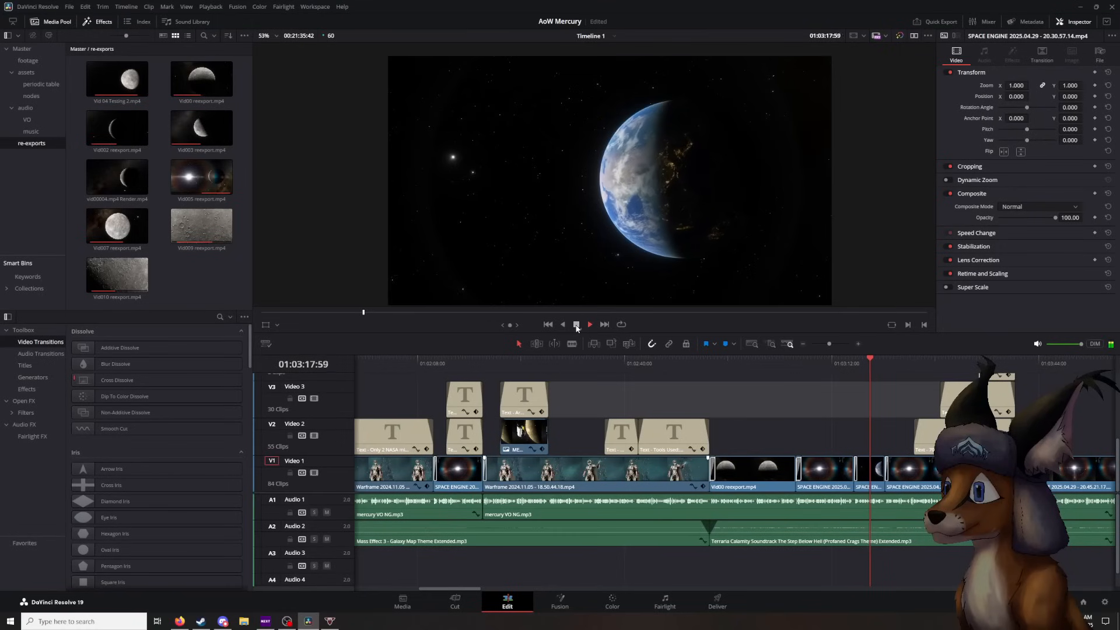
{"action": "left_click", "coordinate": [576, 324]}
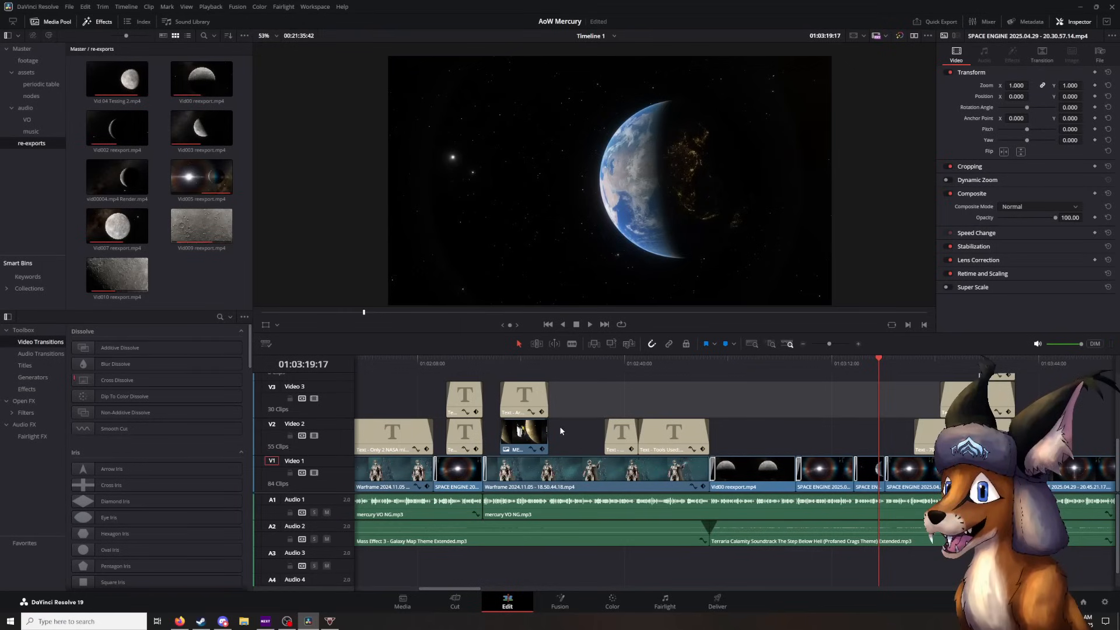
{"action": "left_click", "coordinate": [591, 325]}
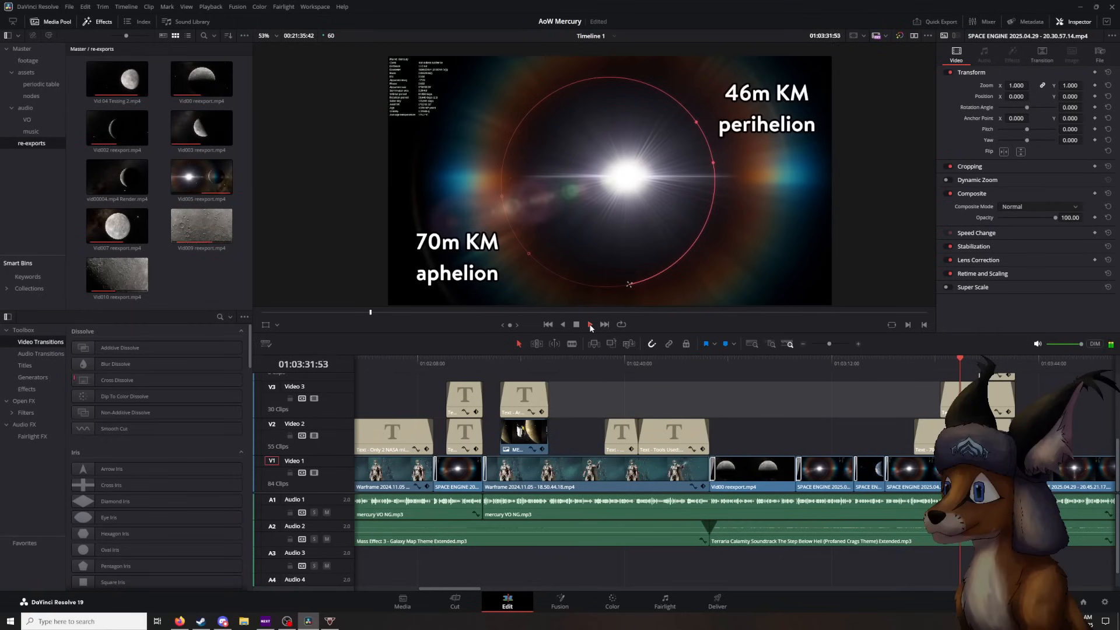
{"action": "left_click", "coordinate": [471, 157]}
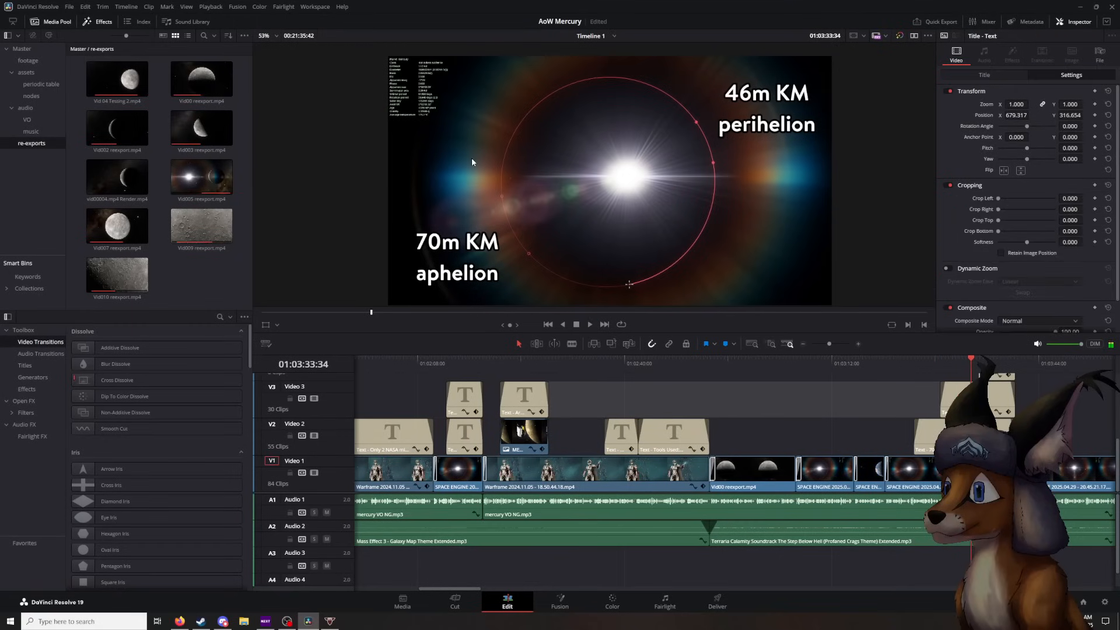
- Play through the 24m KM difference title into the following orbit shot, pausing at 01:03:37:53 and 01:03:44:05
{"action": "left_click", "coordinate": [591, 325]}
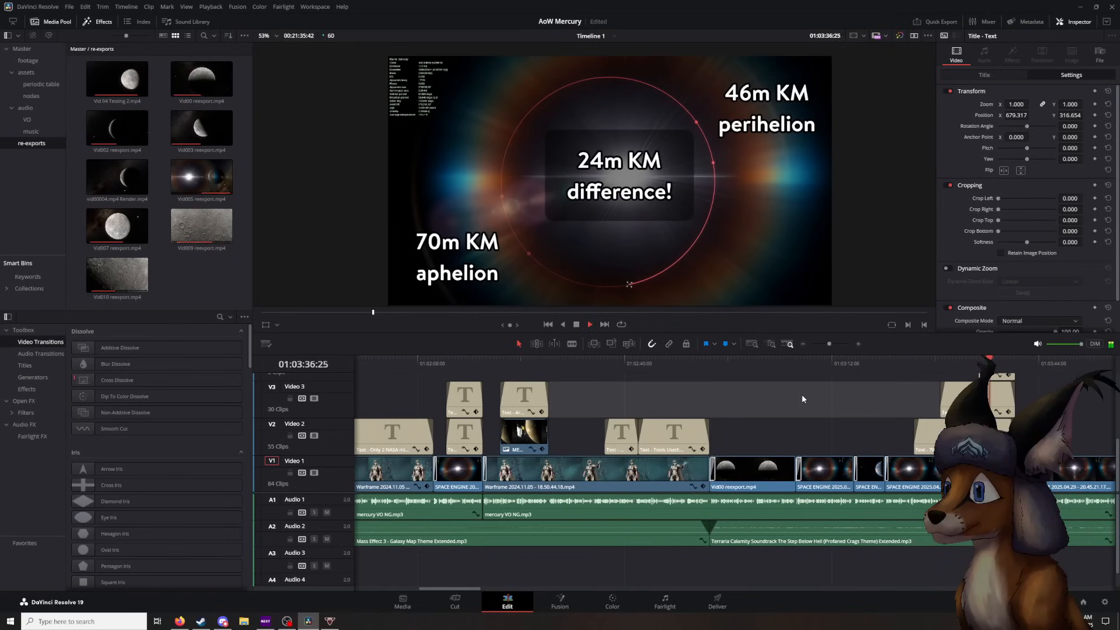
{"action": "key", "text": "space"}
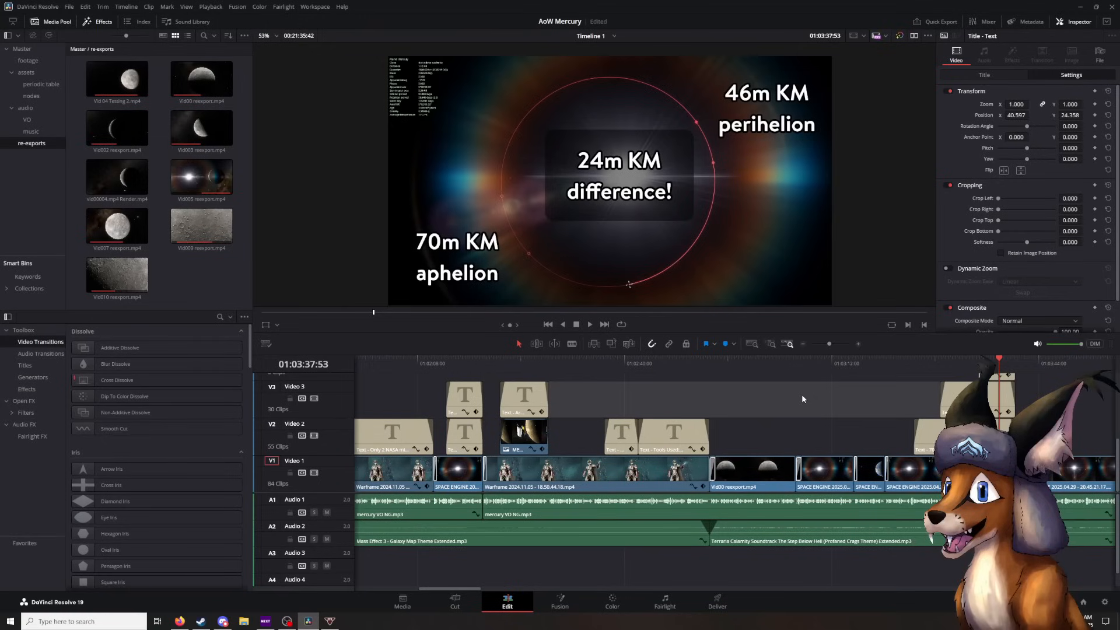
{"action": "key", "text": "space"}
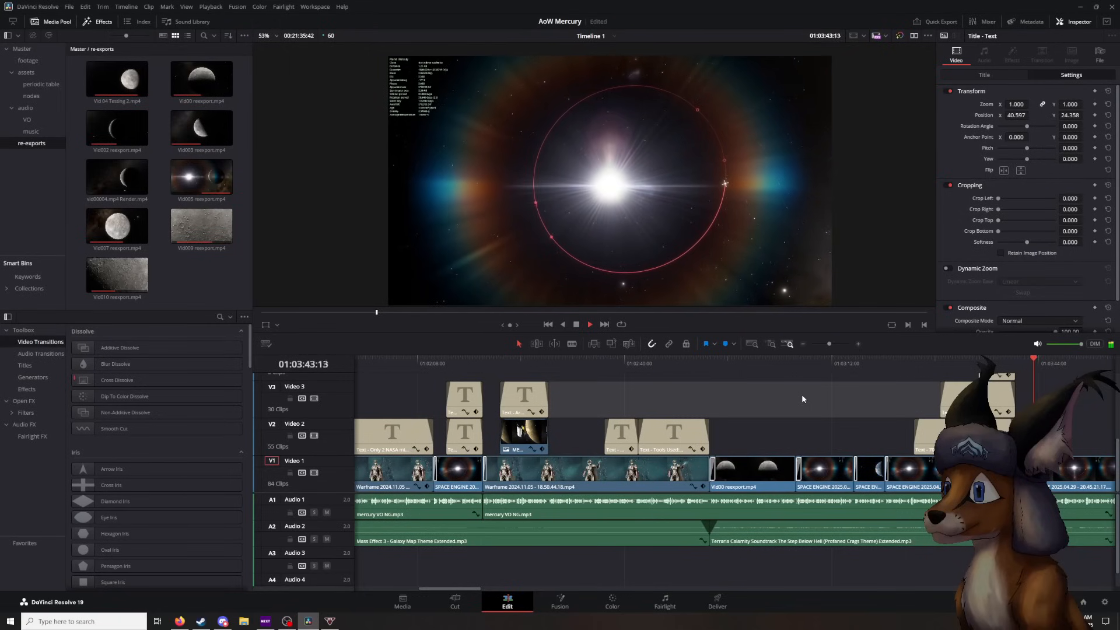
{"action": "key", "text": "space"}
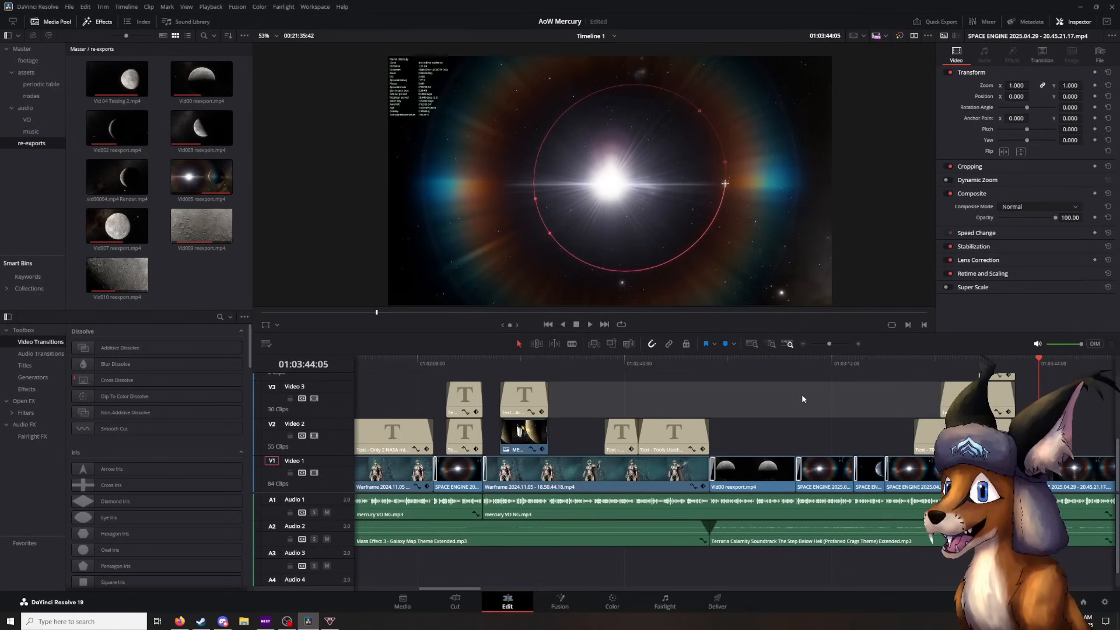
- Play the orbit shot on to the Tidal Heating title, pausing at 01:03:48:02 and stopping at 01:03:59:06
{"action": "left_click_drag", "start_coordinate": [808, 411], "coordinate": [641, 428]}
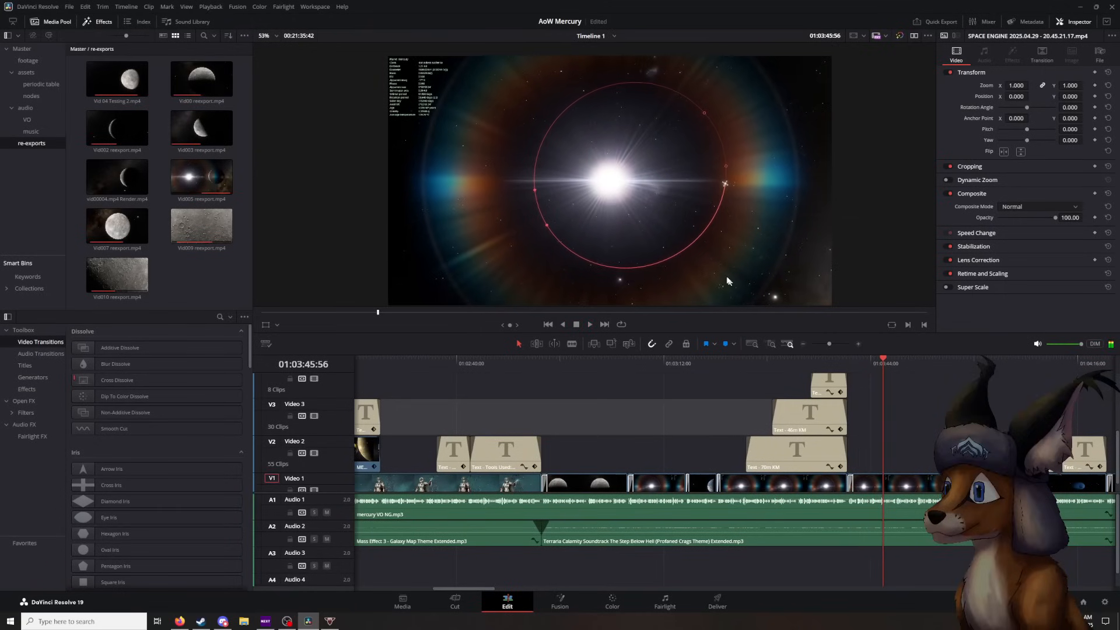
{"action": "key", "text": "space"}
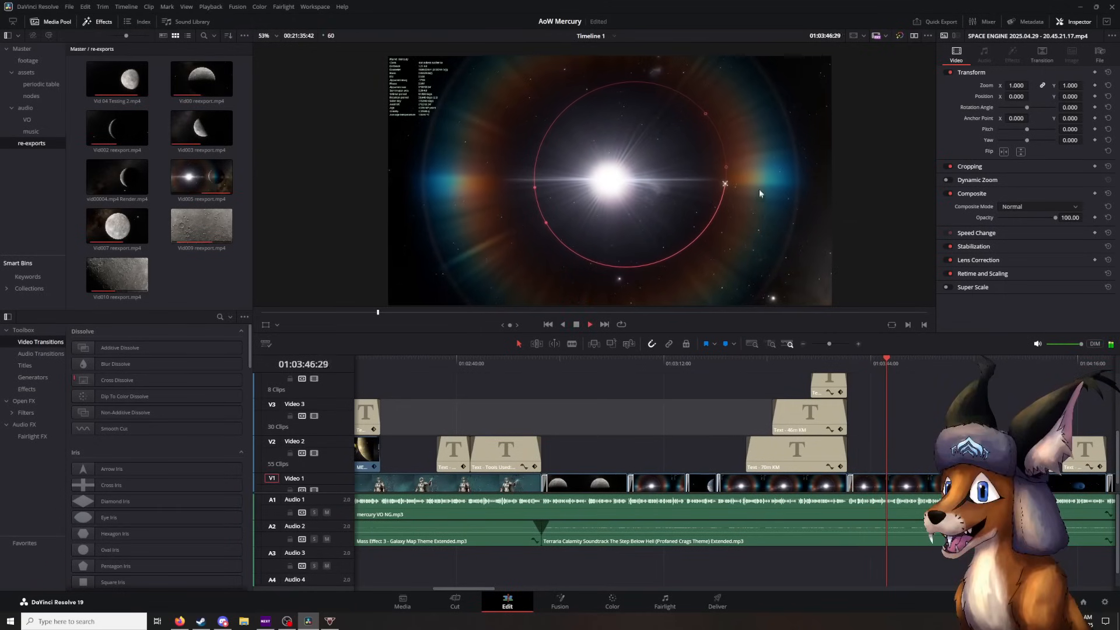
{"action": "key", "text": "space"}
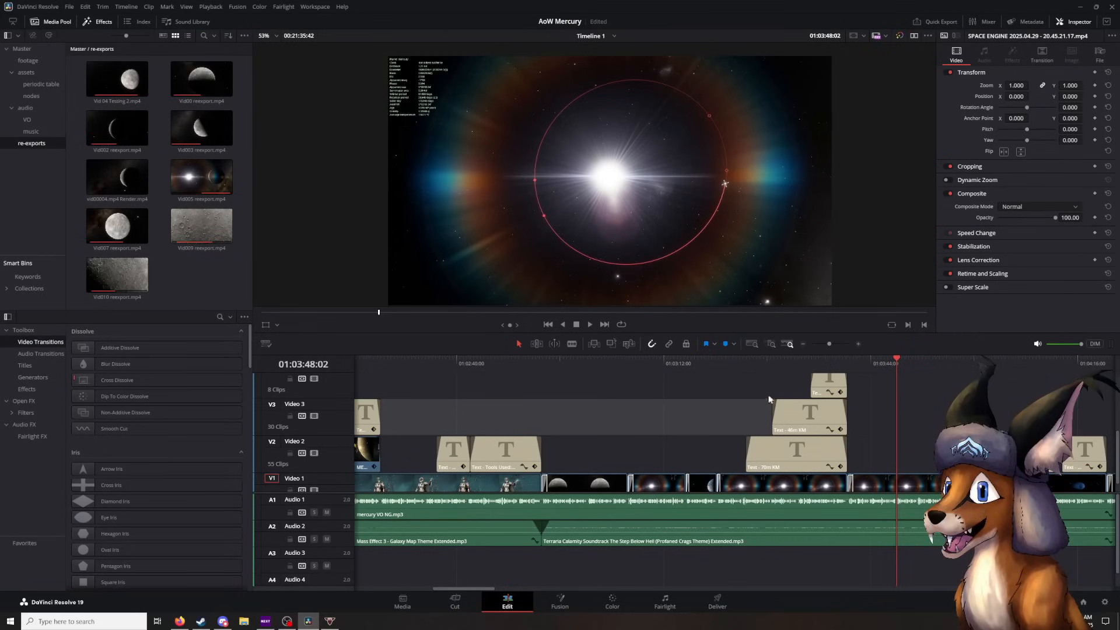
{"action": "scroll", "coordinate": [686, 412], "scroll_direction": "down", "scroll_amount": 1}
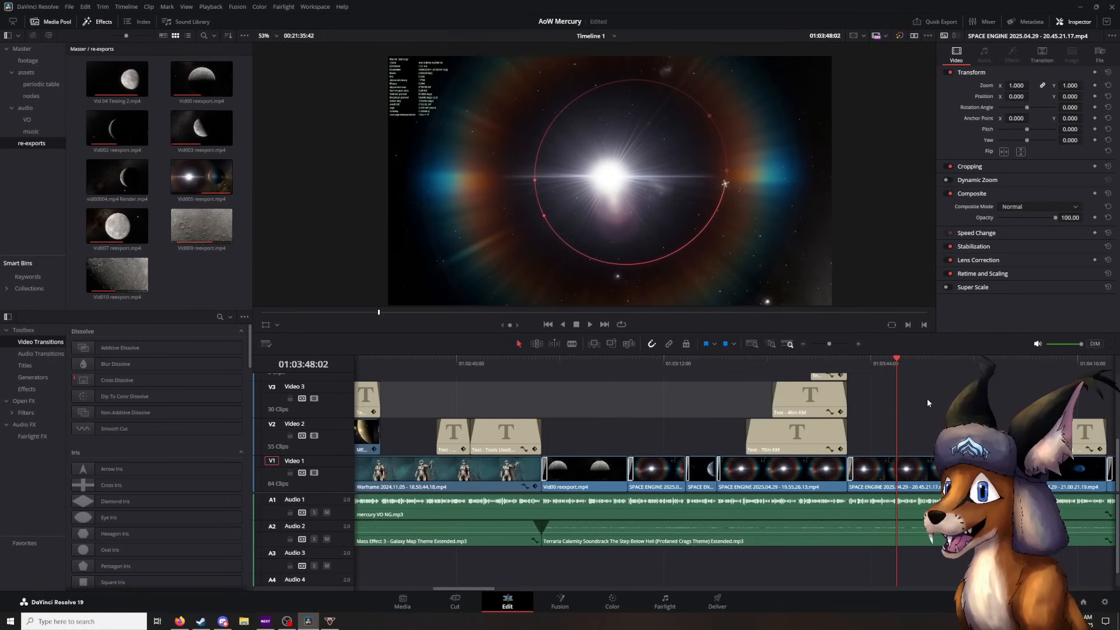
{"action": "scroll", "coordinate": [811, 411], "scroll_direction": "right", "scroll_amount": 2}
{"action": "scroll", "coordinate": [811, 411], "scroll_direction": "right", "scroll_amount": 1}
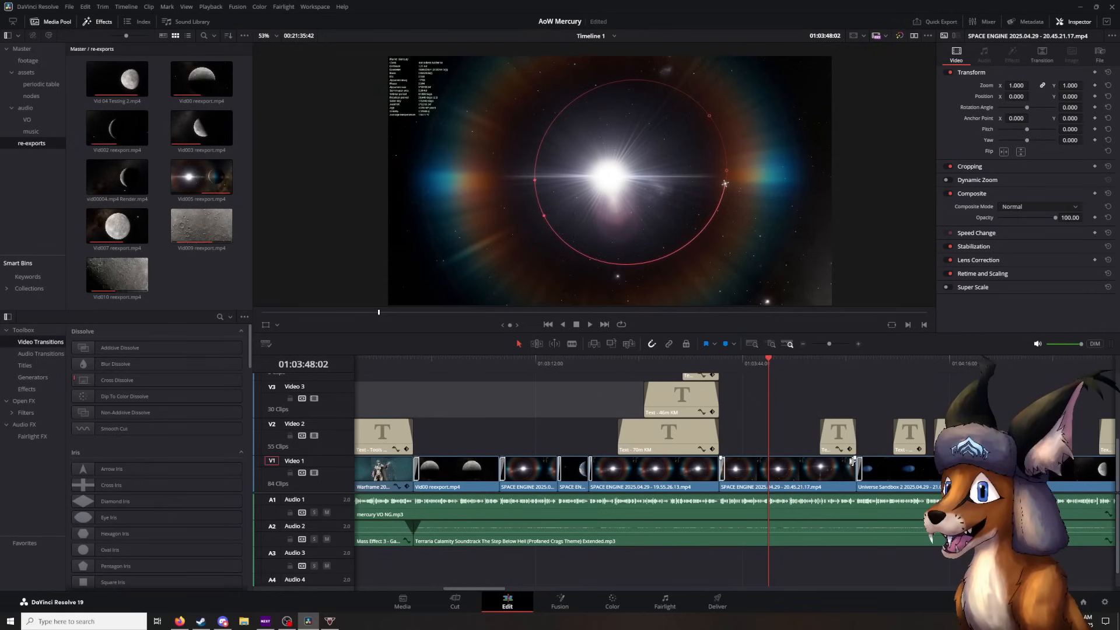
{"action": "scroll", "coordinate": [801, 416], "scroll_direction": "right", "scroll_amount": 2}
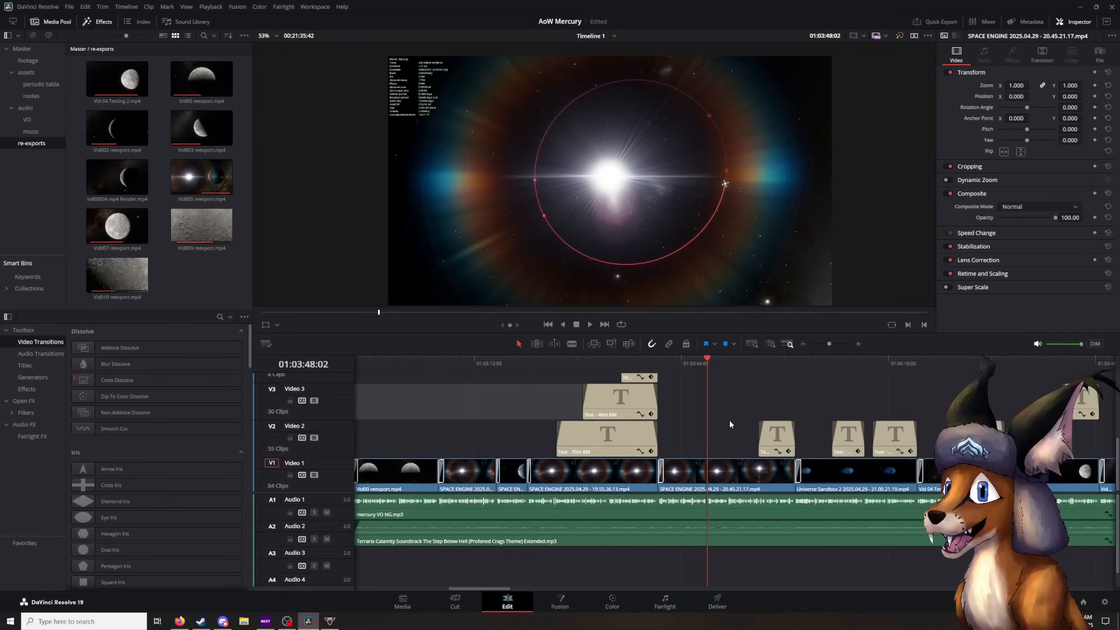
{"action": "key", "text": "space"}
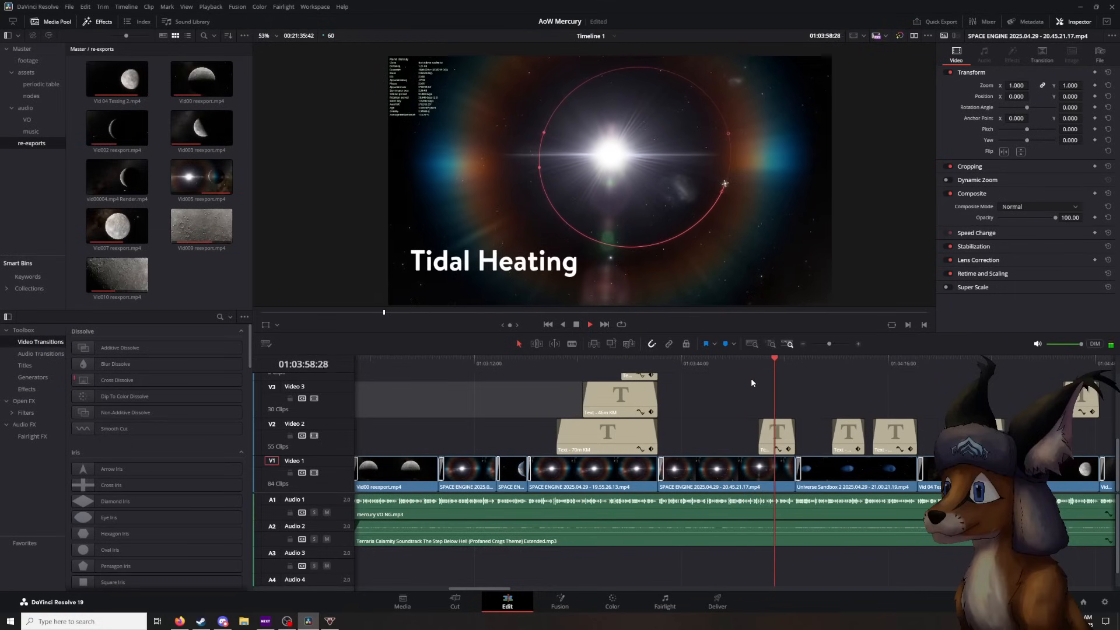
{"action": "key", "text": "space"}
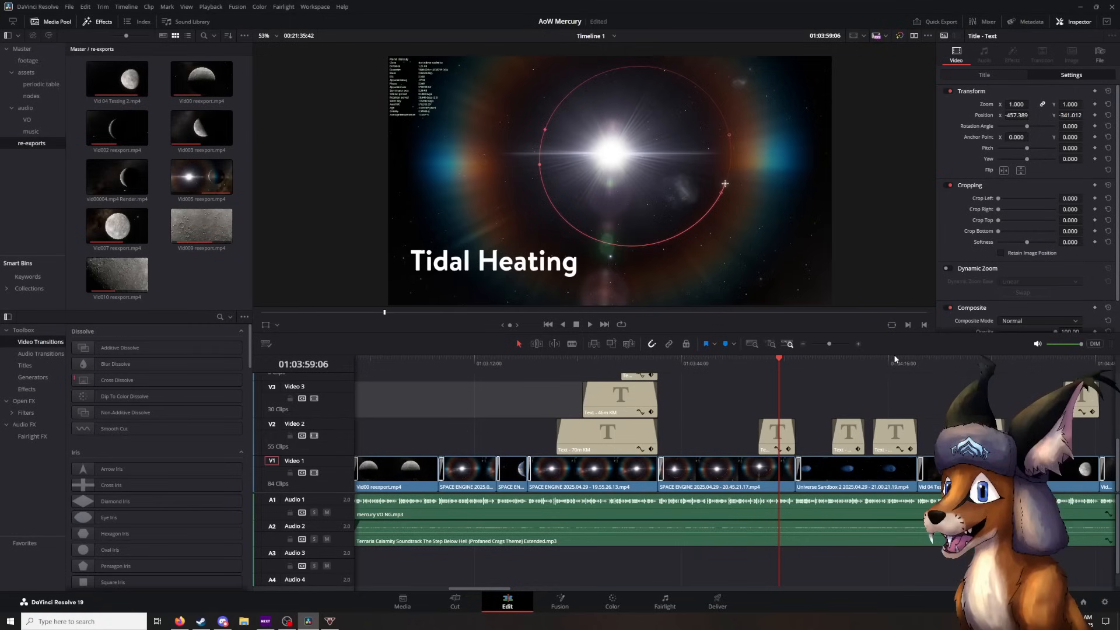
- Play through the transition into the Universe Sandbox 2 clip and its Solar Wind title, pausing at 01:04:04:02 and 01:04:12:08
{"action": "key", "text": "space"}
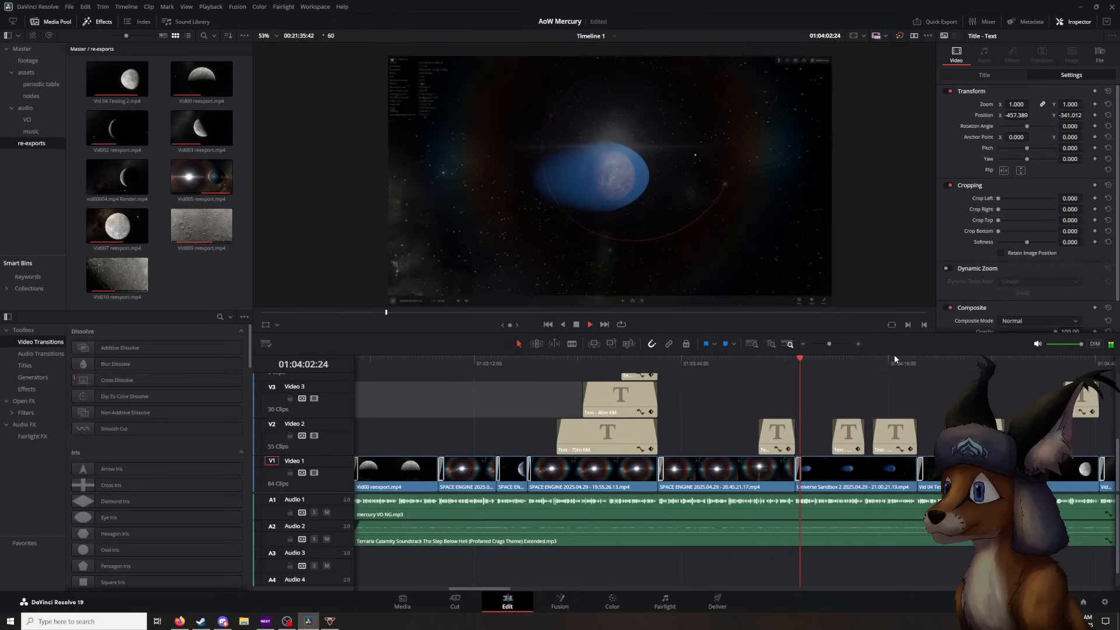
{"action": "key", "text": "space"}
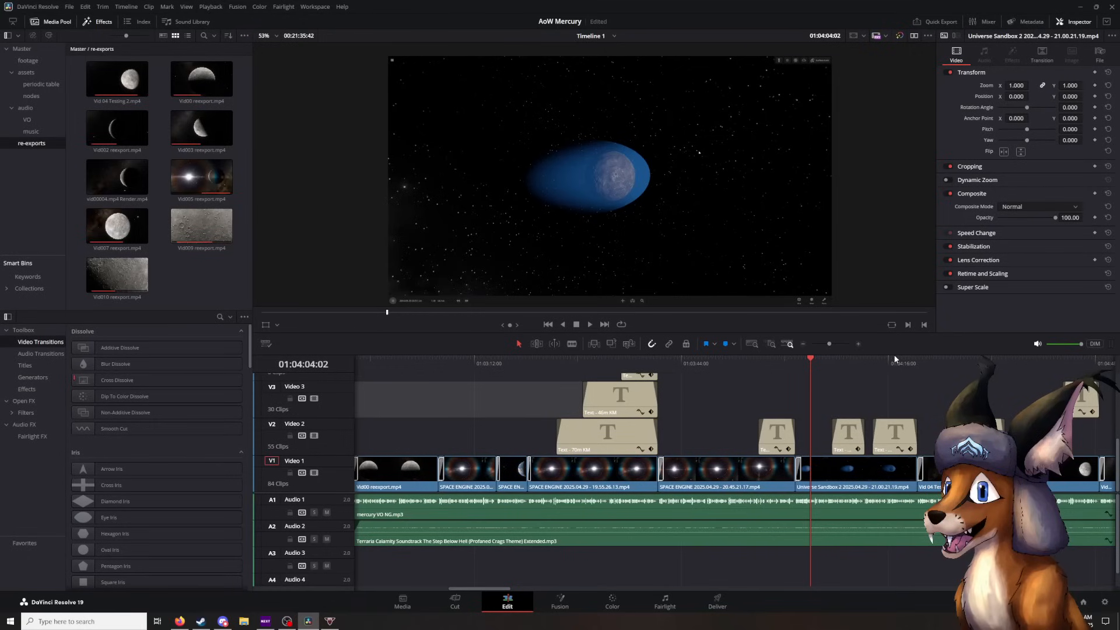
{"action": "key", "text": "space"}
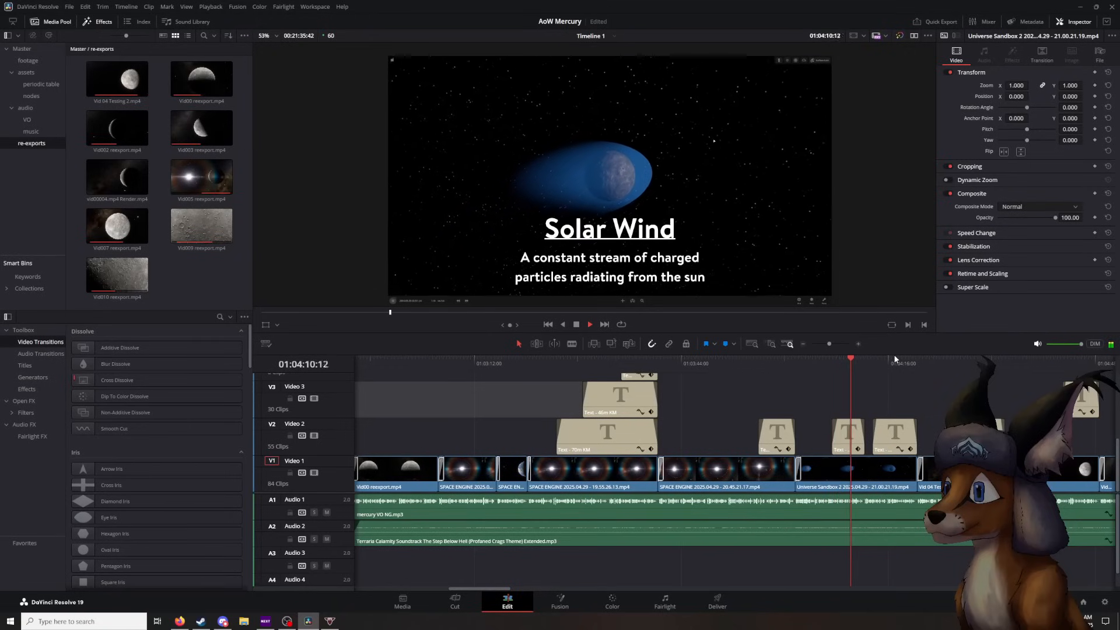
{"action": "key", "text": "space"}
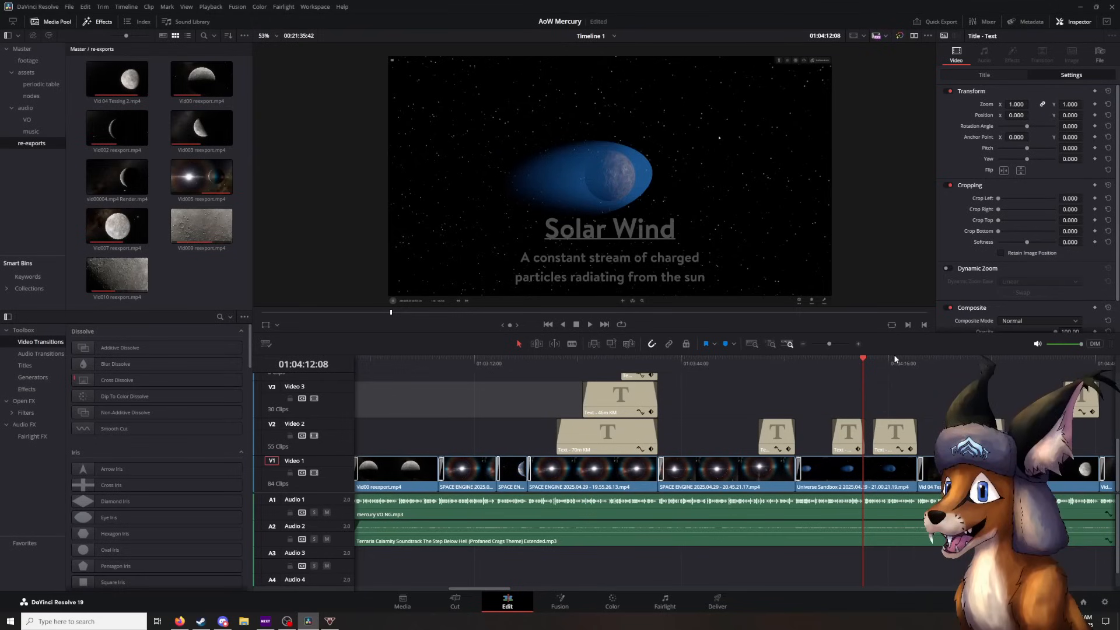
- Play on to the 1 Mercury Year title at 01:04:26:57 and examine its rich text and font settings
{"action": "key", "text": "space"}
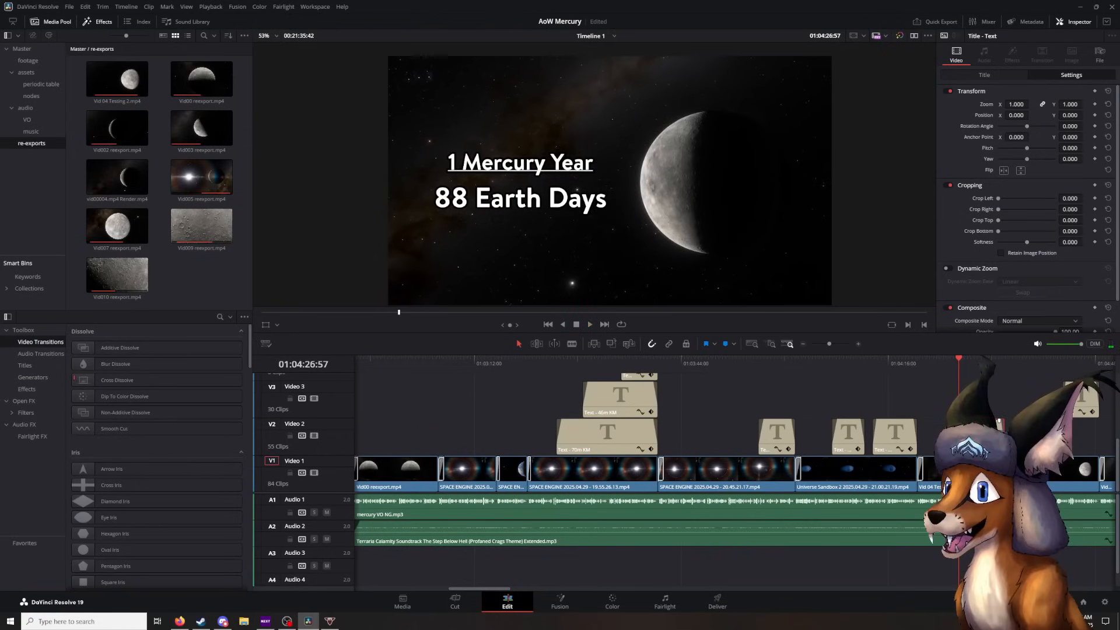
{"action": "left_click", "coordinate": [990, 75]}
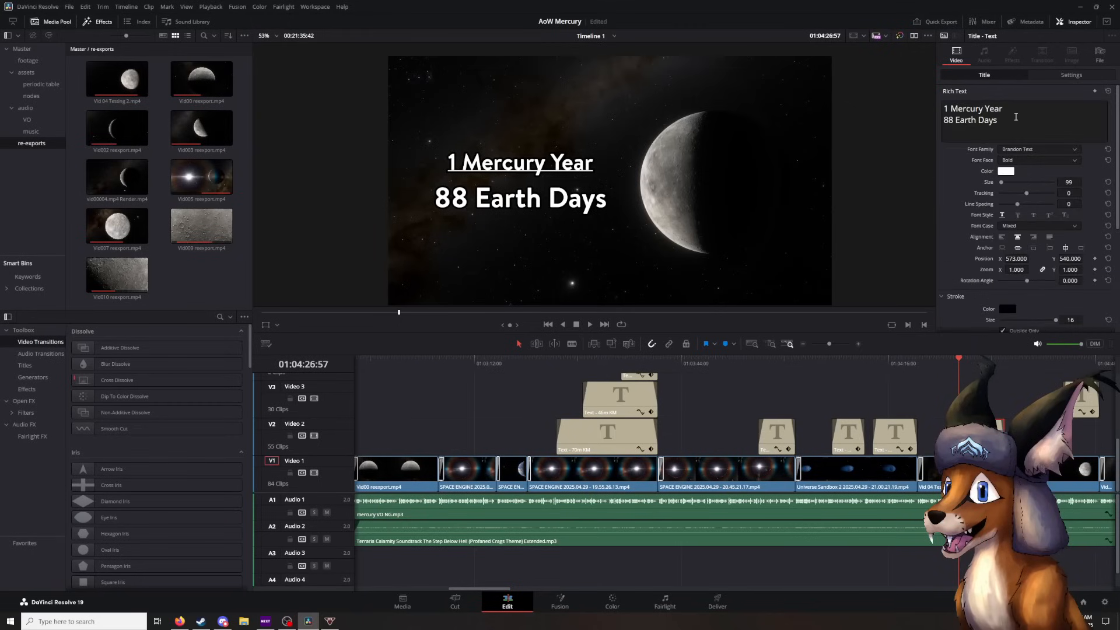
{"action": "left_click", "coordinate": [1014, 106]}
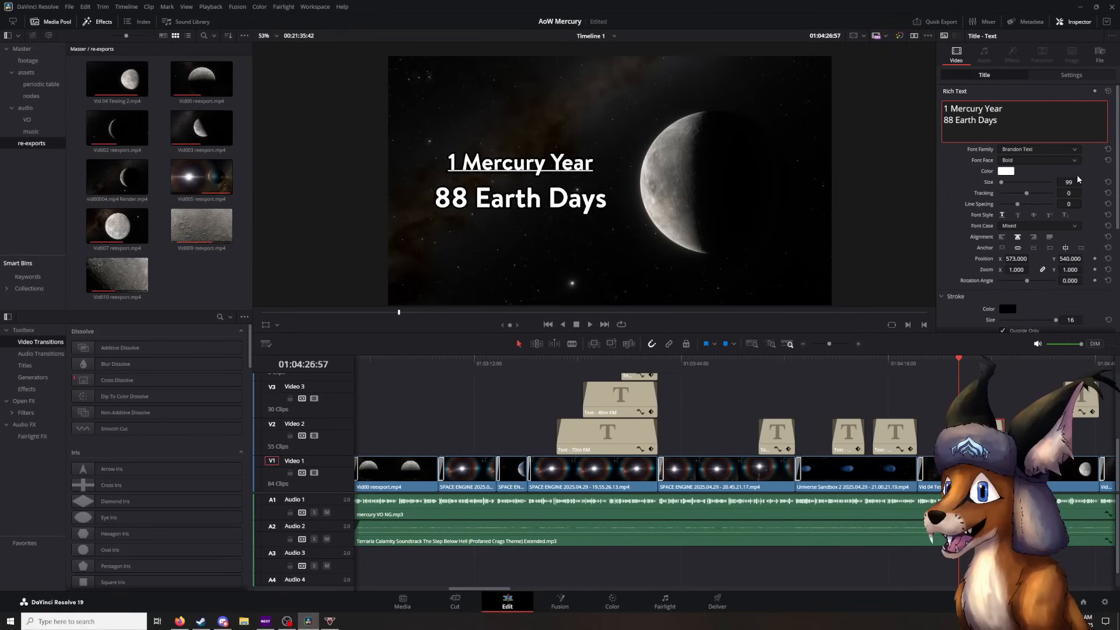
{"action": "left_click", "coordinate": [1004, 398]}
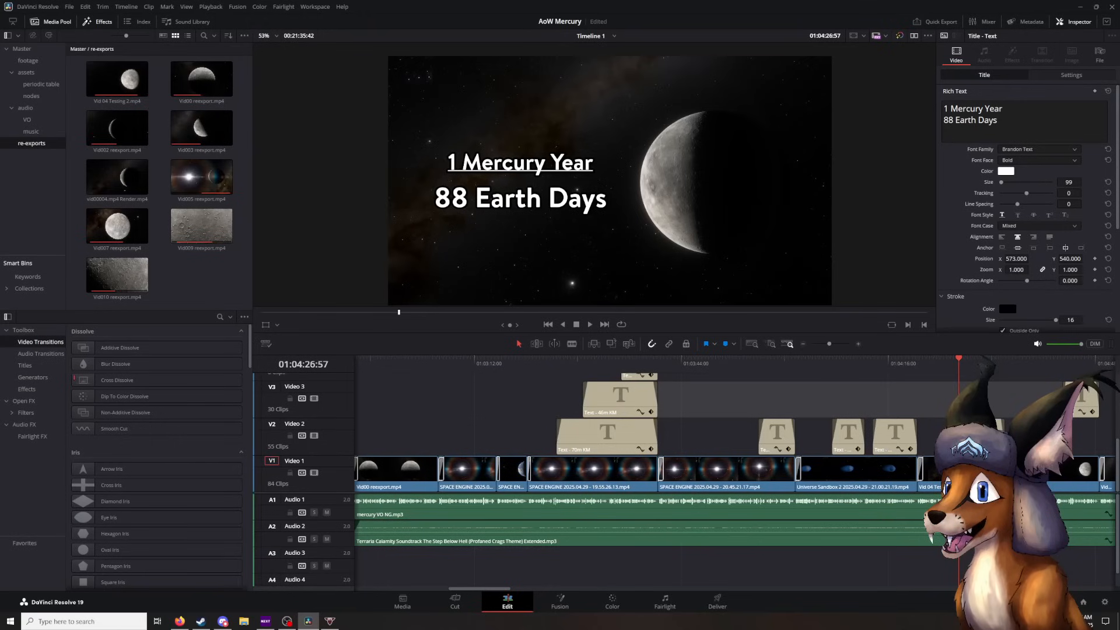
- Play through the Spin-Orbit Resonance title to the 2 Day Types titles, pausing at 01:04:40:58 and 01:04:54:30
{"action": "key", "text": "space"}
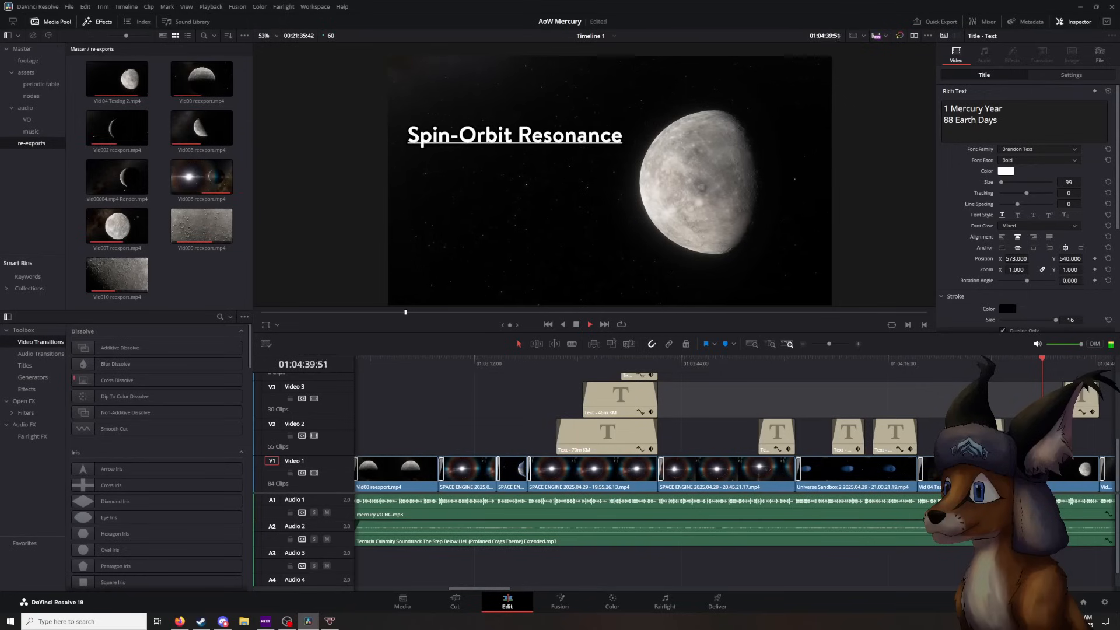
{"action": "key", "text": "space"}
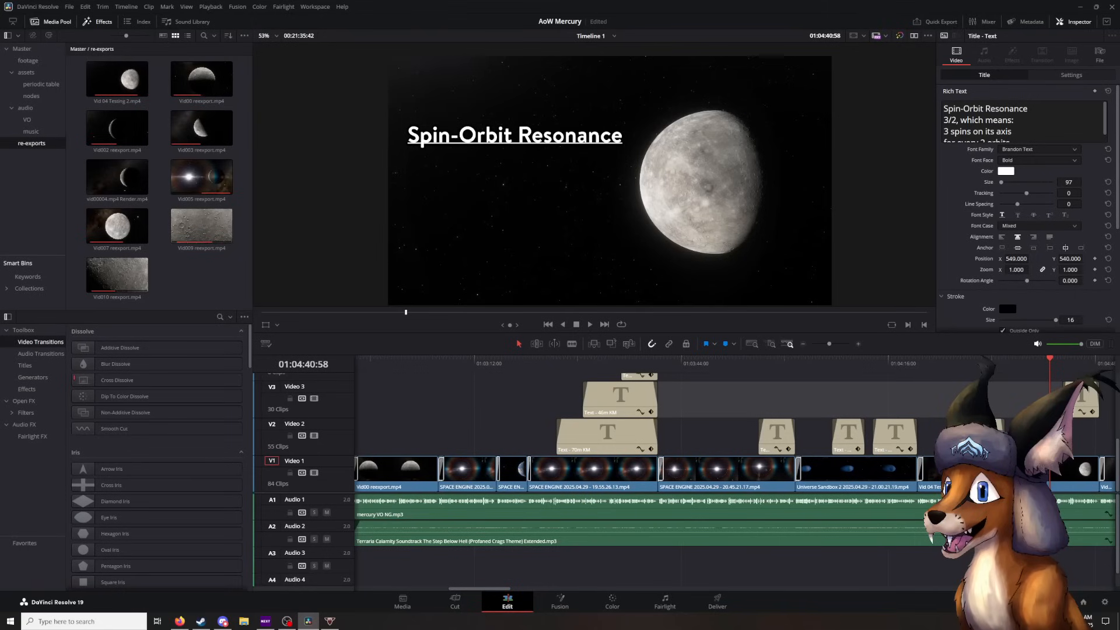
{"action": "key", "text": "space"}
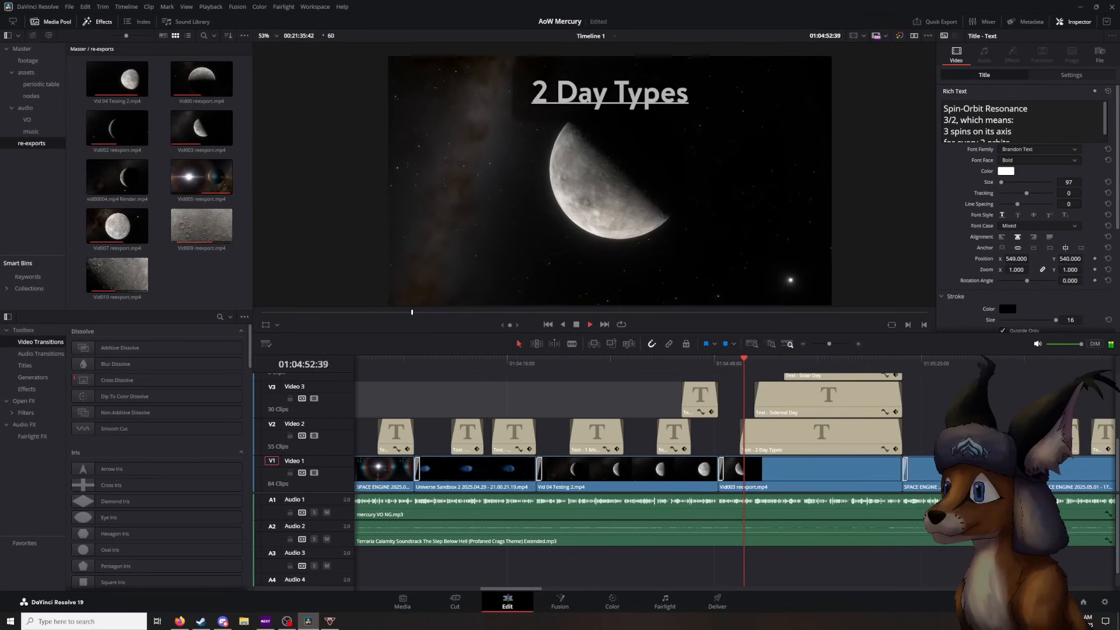
{"action": "key", "text": "space"}
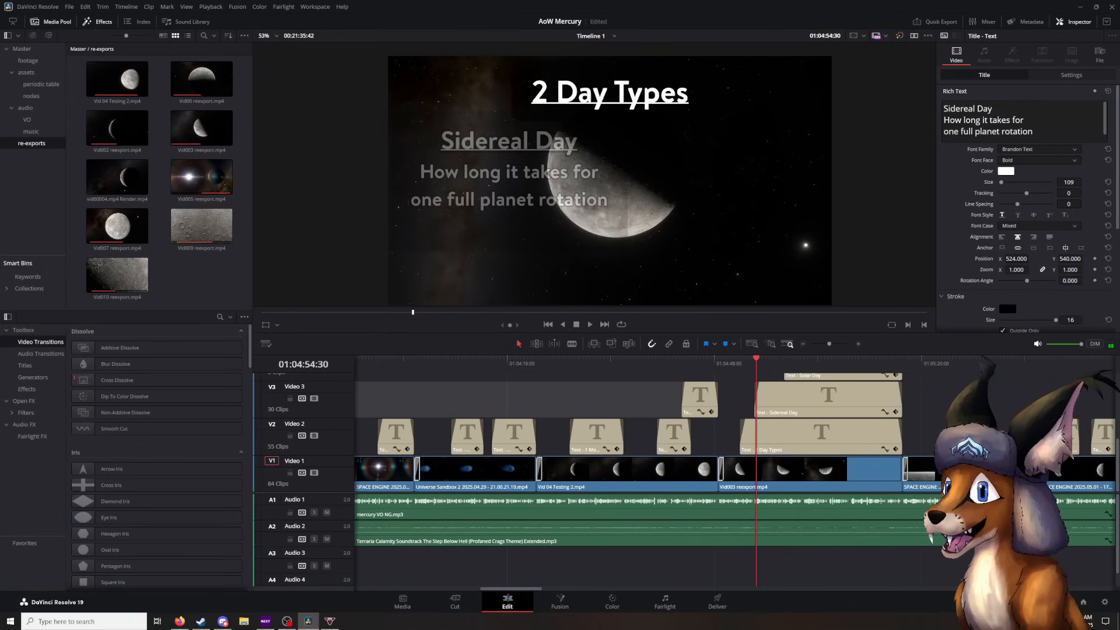
- Open the Vid003 reexport.mp4 clip under the 2 Day Types titles in the Fusion page
{"action": "right_click", "coordinate": [792, 473]}
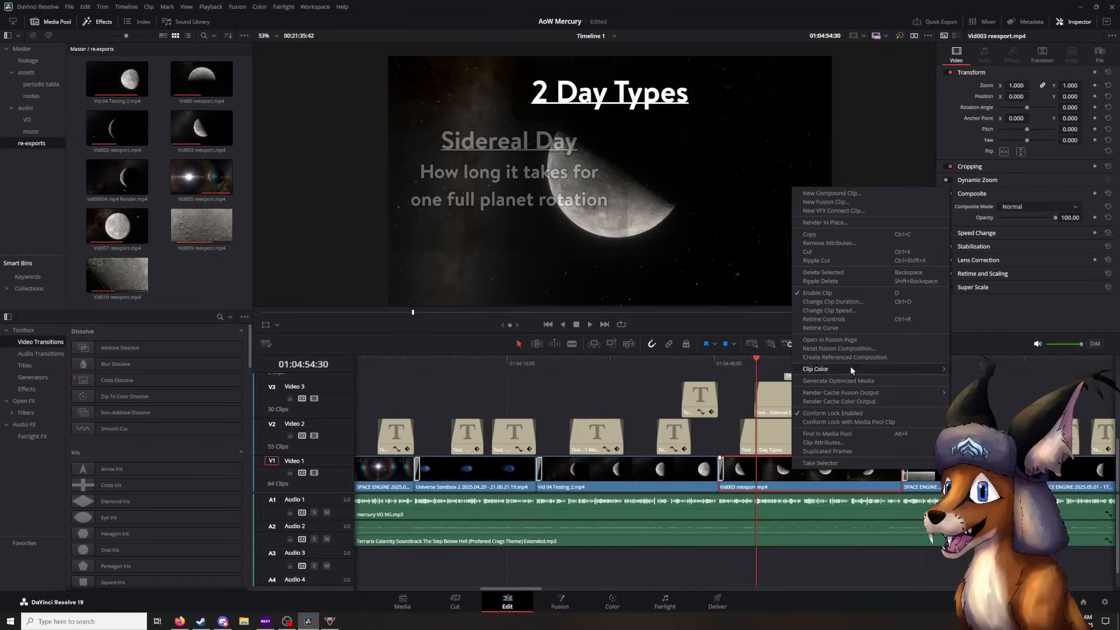
{"action": "left_click", "coordinate": [828, 383]}
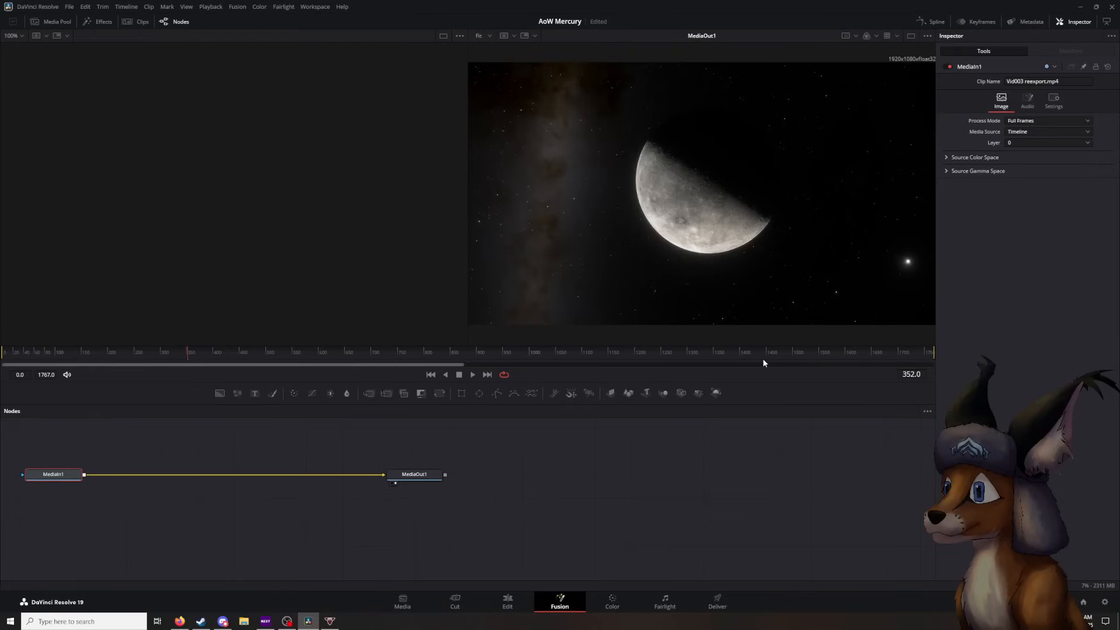
- Add a Blur node between MediaIn1 and MediaOut1 and set its Blur Size to 8
{"action": "key", "text": "shift+space"}
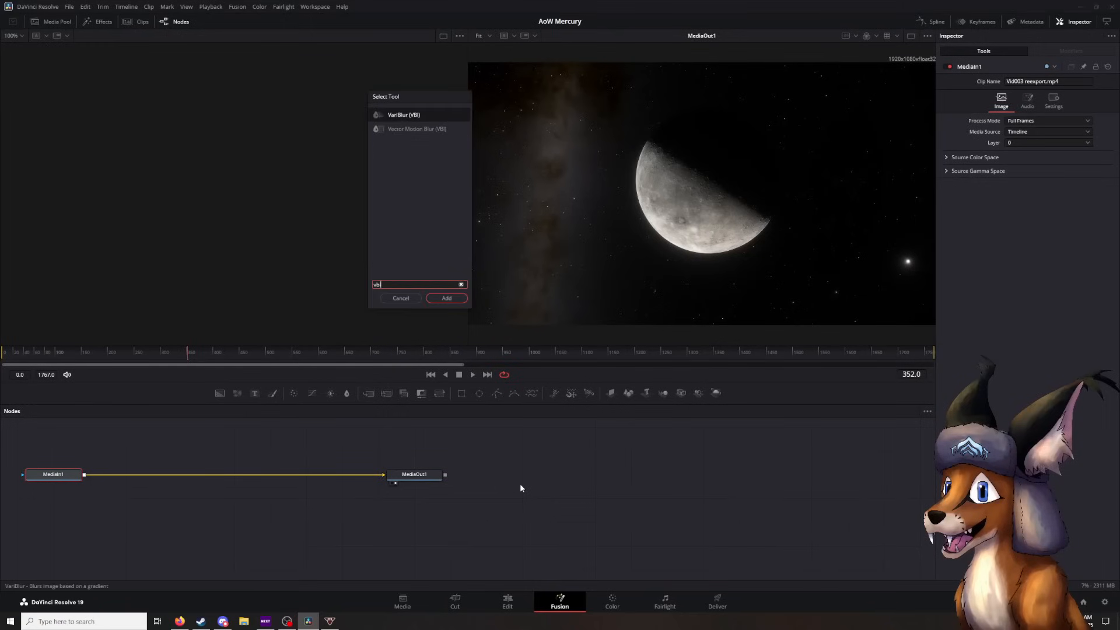
{"action": "type", "text": "blur"}
{"action": "key", "text": "Return"}
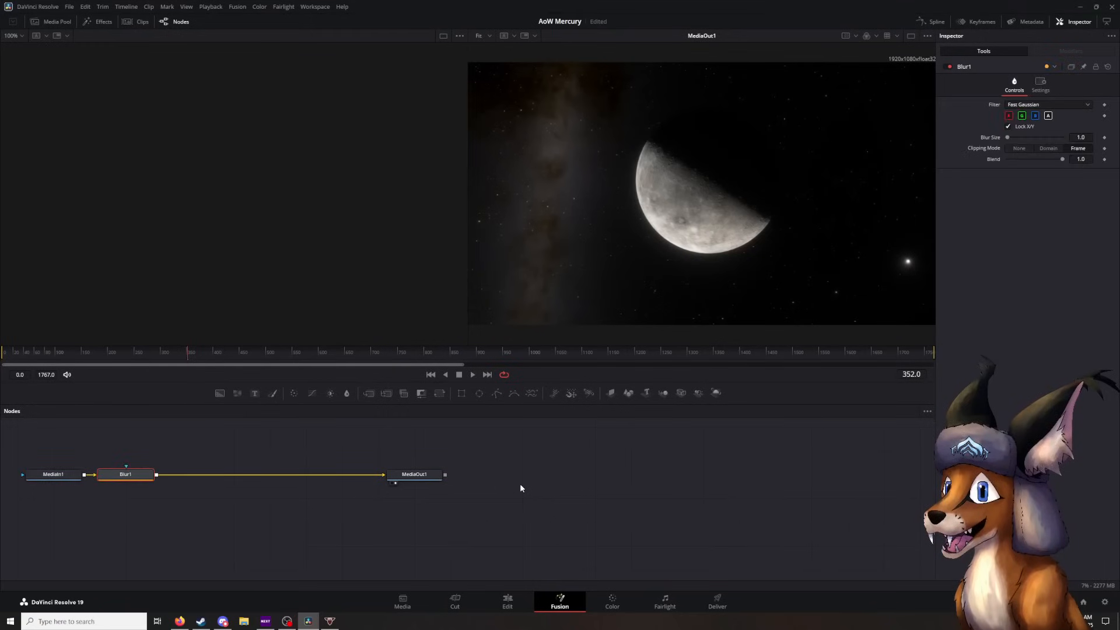
{"action": "left_click", "coordinate": [1082, 137]}
{"action": "type", "text": "8"}
{"action": "key", "text": "Tab"}
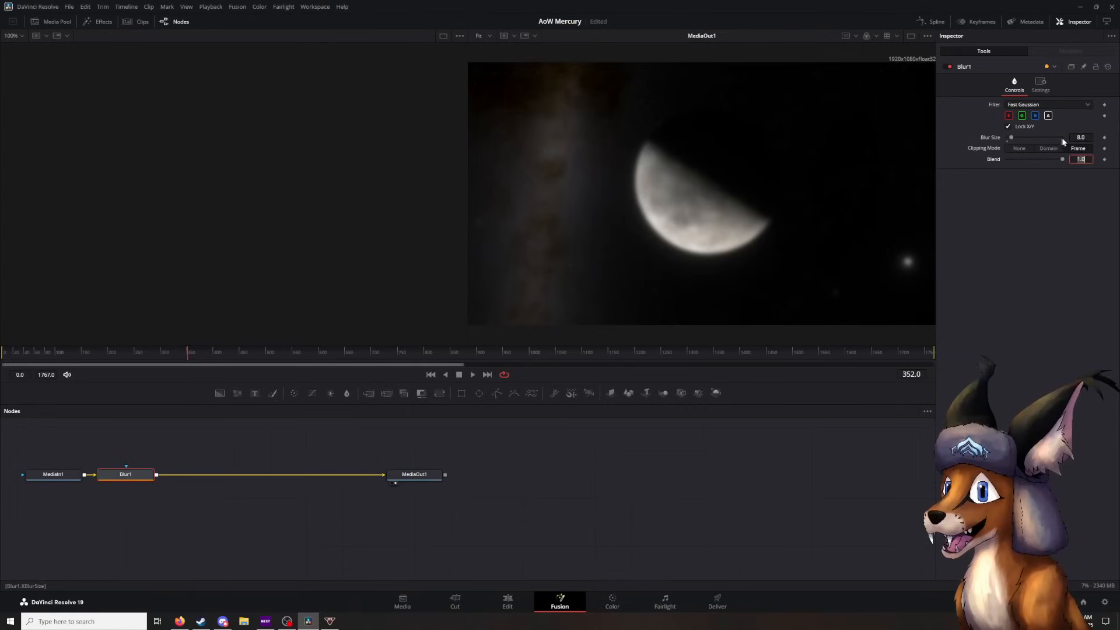
- Preview the blurred clip behind the 2 Day Types titles up to 01:04:58:49 and check the Blur node's options in Fusion
{"action": "left_click", "coordinate": [505, 602]}
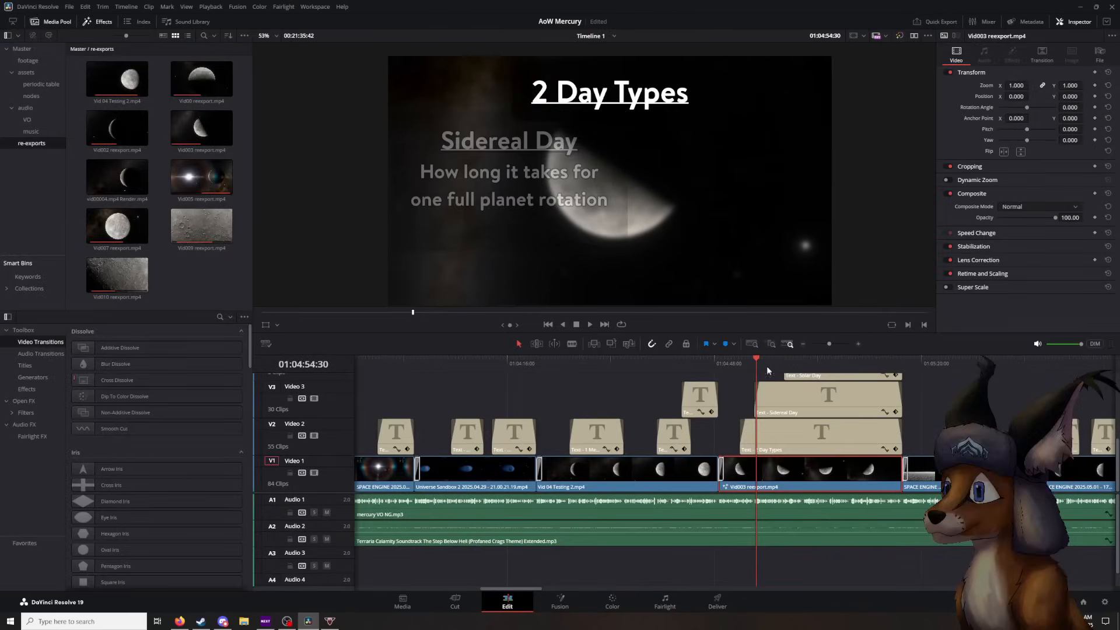
{"action": "left_click", "coordinate": [731, 363]}
{"action": "left_click_drag", "start_coordinate": [729, 366], "coordinate": [780, 371]}
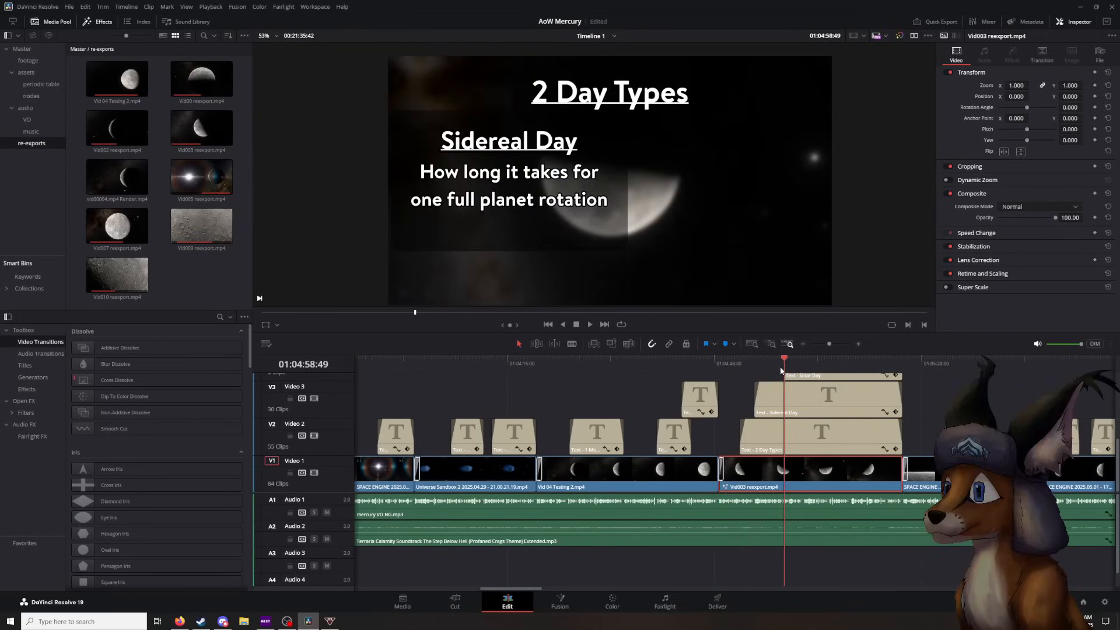
{"action": "left_click", "coordinate": [571, 604]}
{"action": "right_click", "coordinate": [125, 477]}
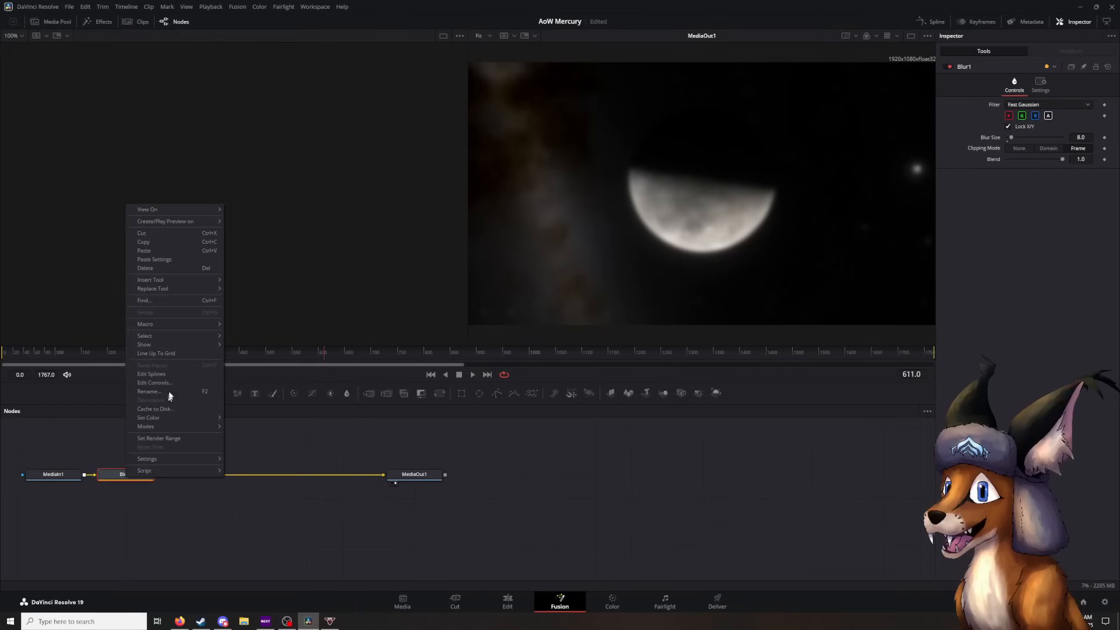
{"action": "left_click", "coordinate": [531, 495]}
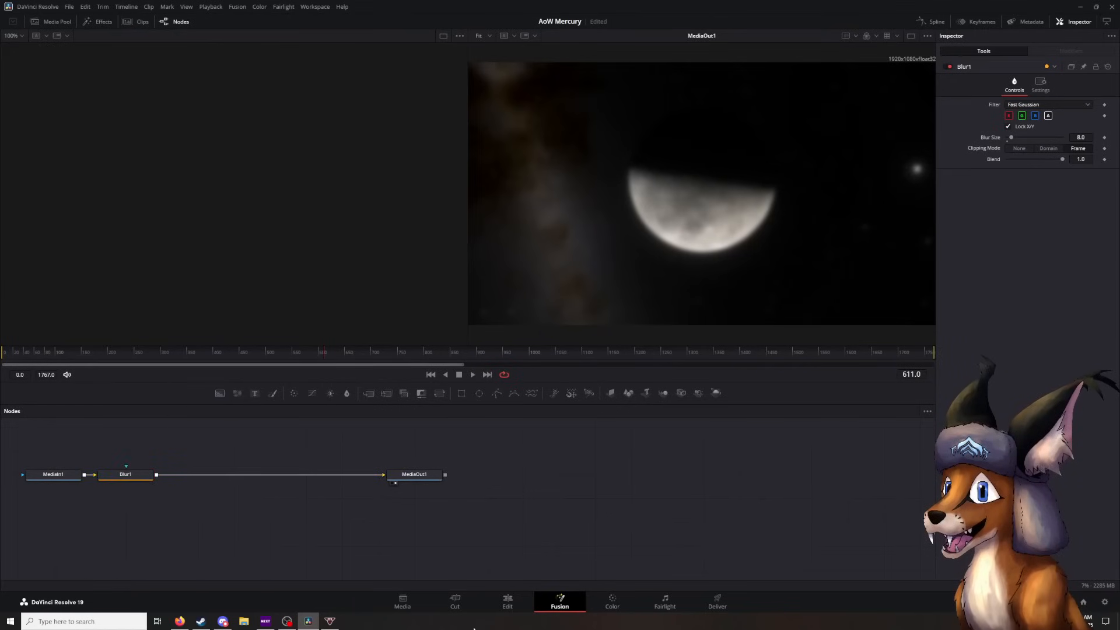
- Place the playhead at 01:04:49:38 near the start of Vid003 reexport.mp4 and keyframe the Blur Size there at frame 60
{"action": "left_click", "coordinate": [509, 601]}
{"action": "left_click_drag", "start_coordinate": [782, 354], "coordinate": [718, 358]}
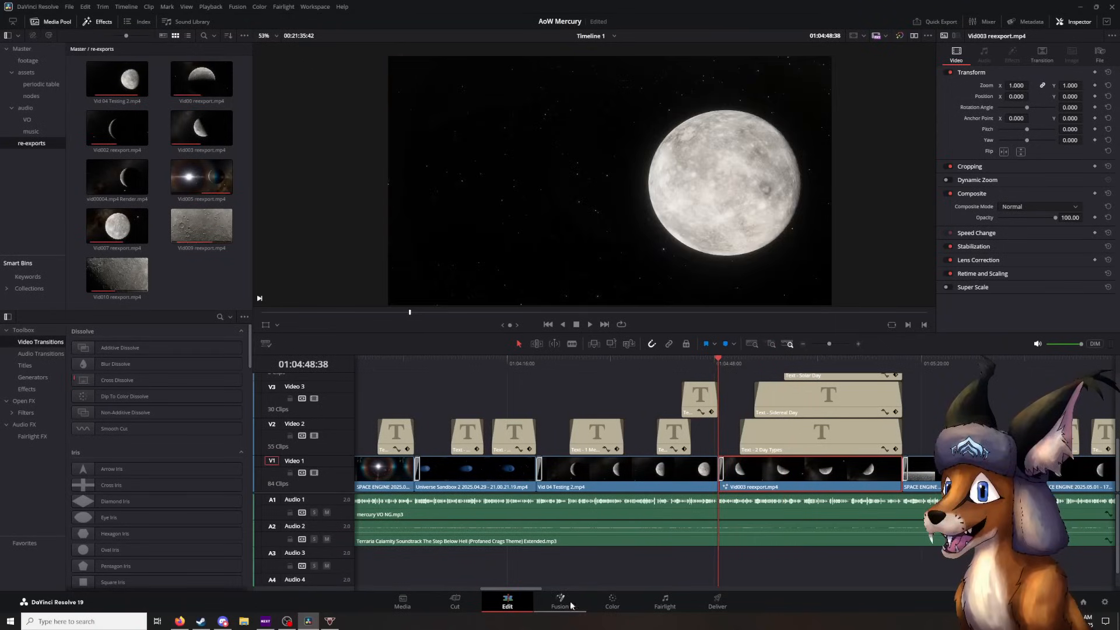
{"action": "left_click", "coordinate": [724, 361]}
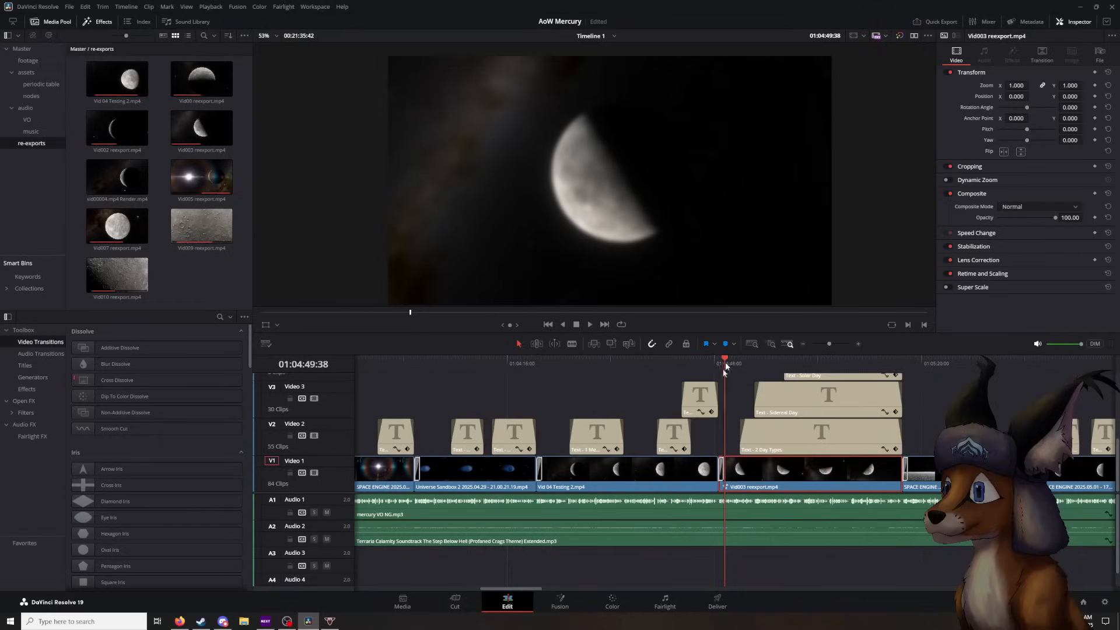
{"action": "left_click", "coordinate": [559, 602]}
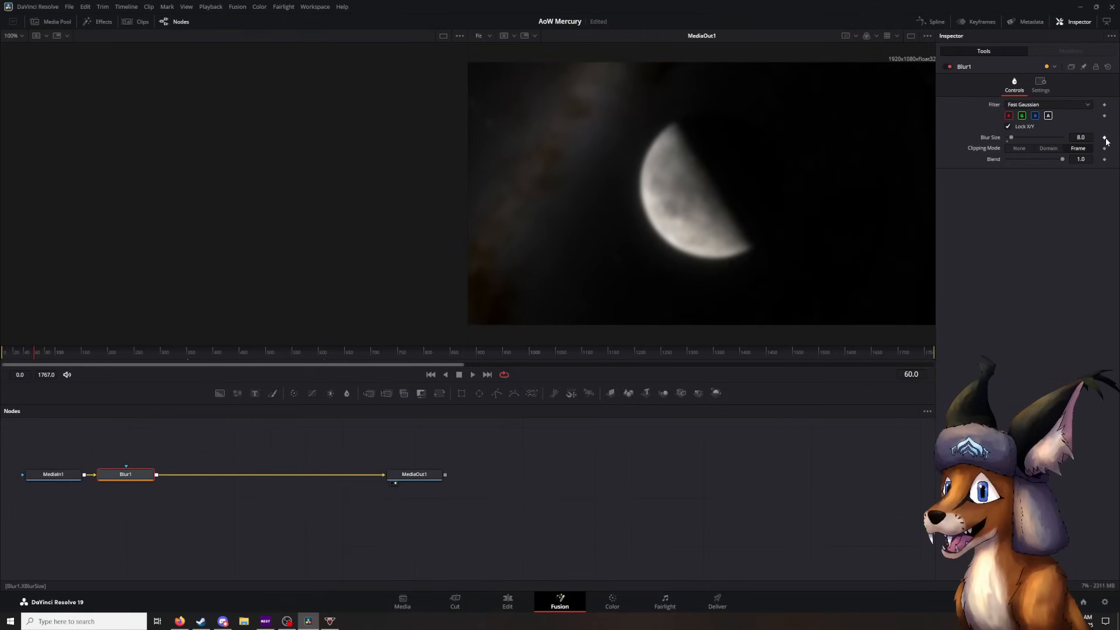
{"action": "left_click", "coordinate": [508, 601]}
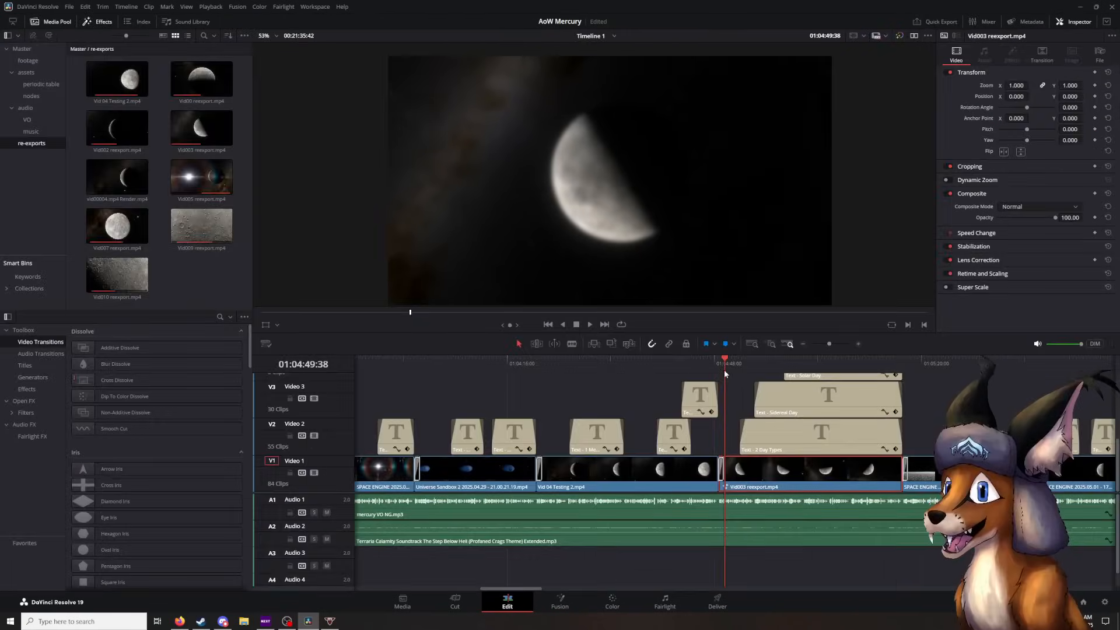
- Open the clip in Fusion at 01:04:51:59 and set the Blur Size keyframes at frames 60 and 201 to 0
{"action": "right_click", "coordinate": [762, 467]}
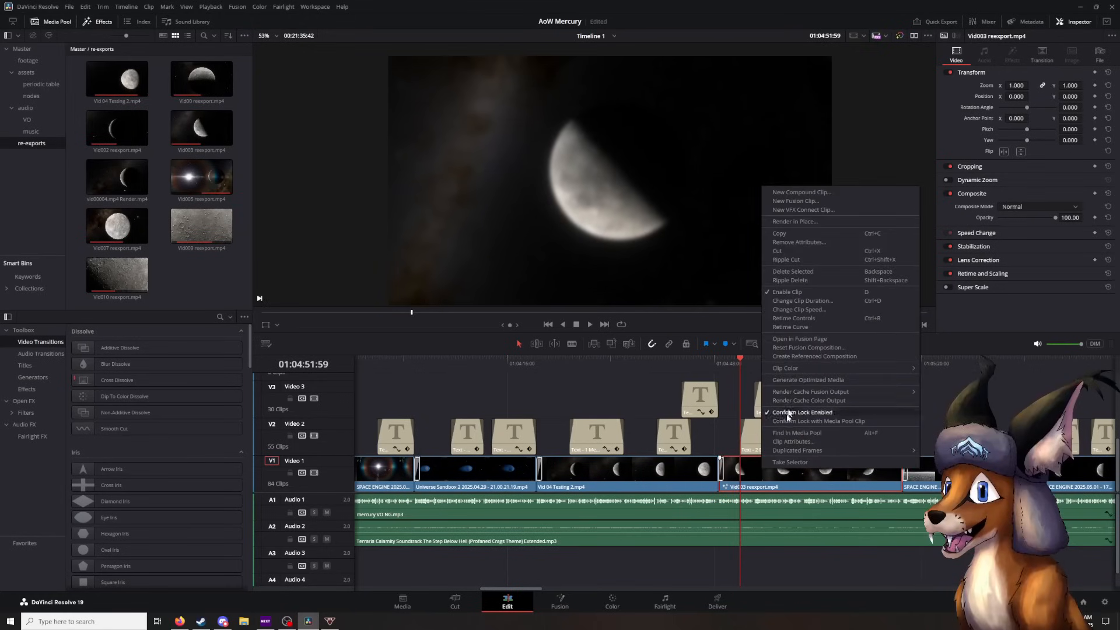
{"action": "left_click", "coordinate": [828, 339]}
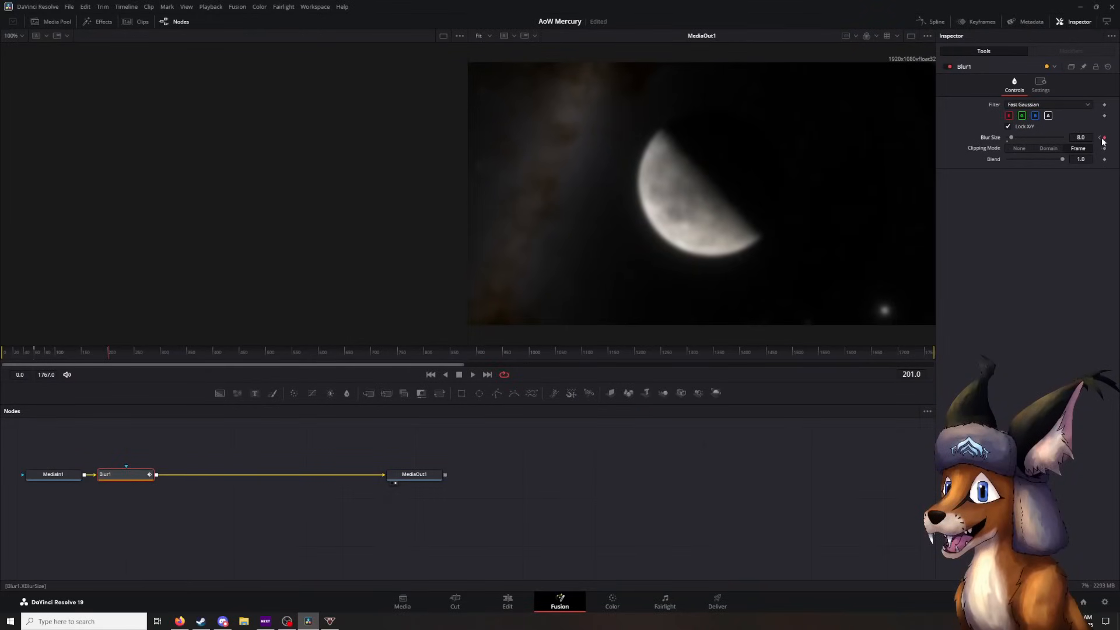
{"action": "left_click", "coordinate": [1082, 138]}
{"action": "left_click", "coordinate": [1099, 138]}
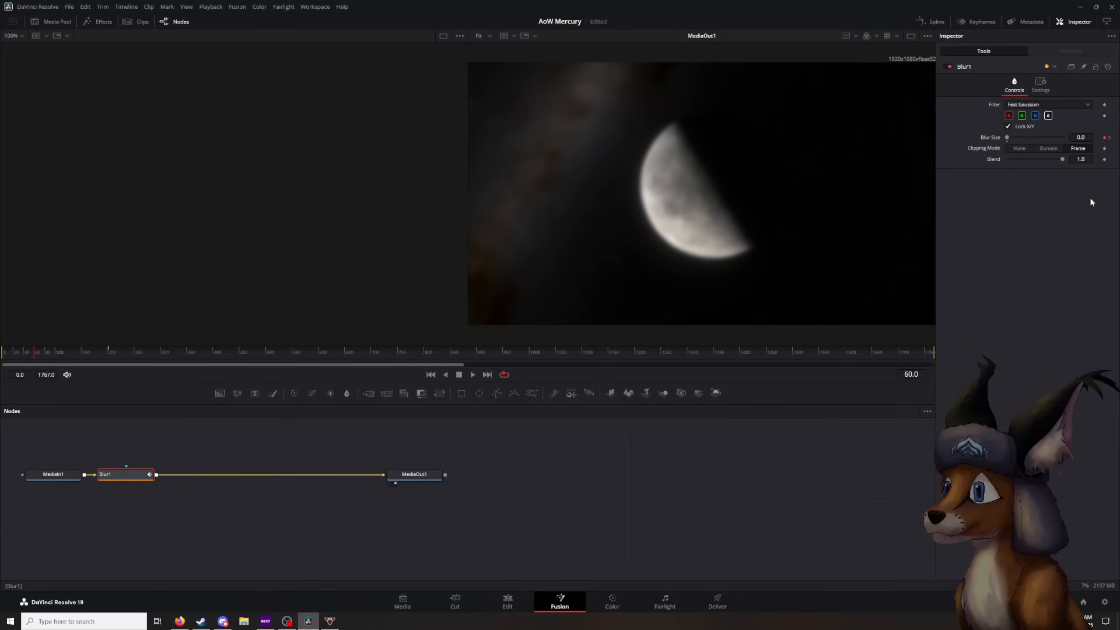
{"action": "left_click", "coordinate": [1109, 138]}
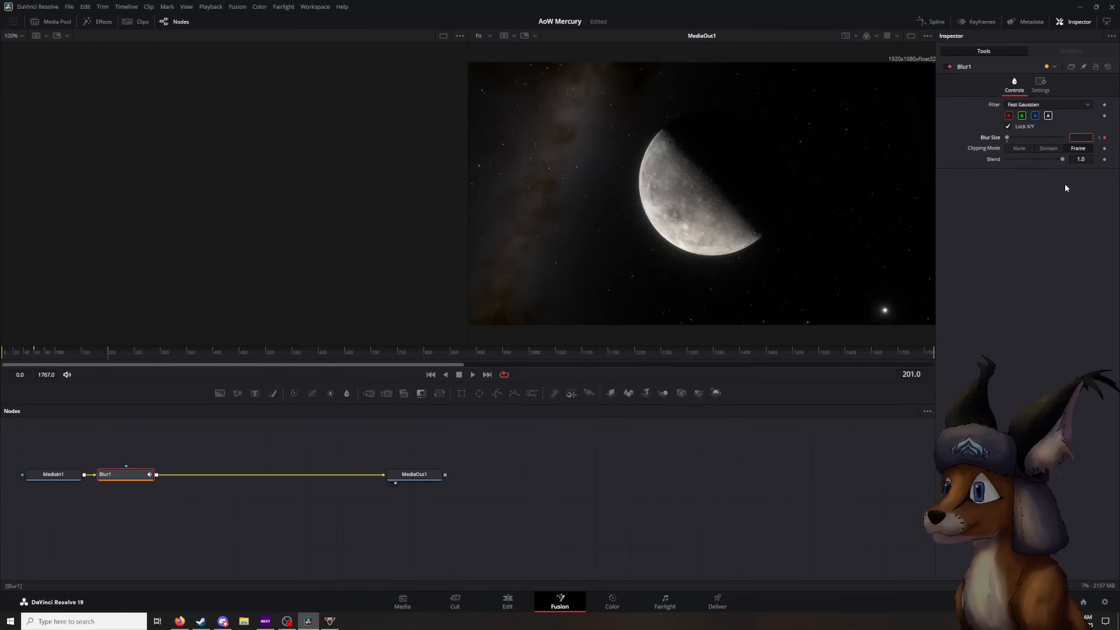
{"action": "type", "text": "0"}
- Play on to frame 253 and keyframe the Blur Size at 8 there
{"action": "key", "text": "space"}
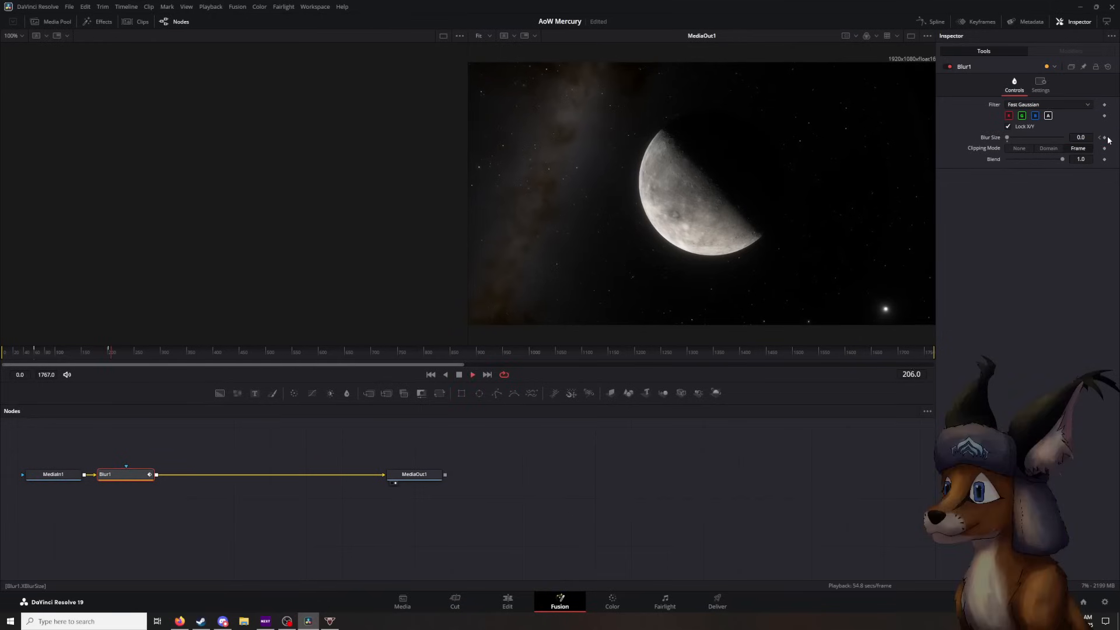
{"action": "left_click_drag", "start_coordinate": [1074, 138], "coordinate": [1088, 138]}
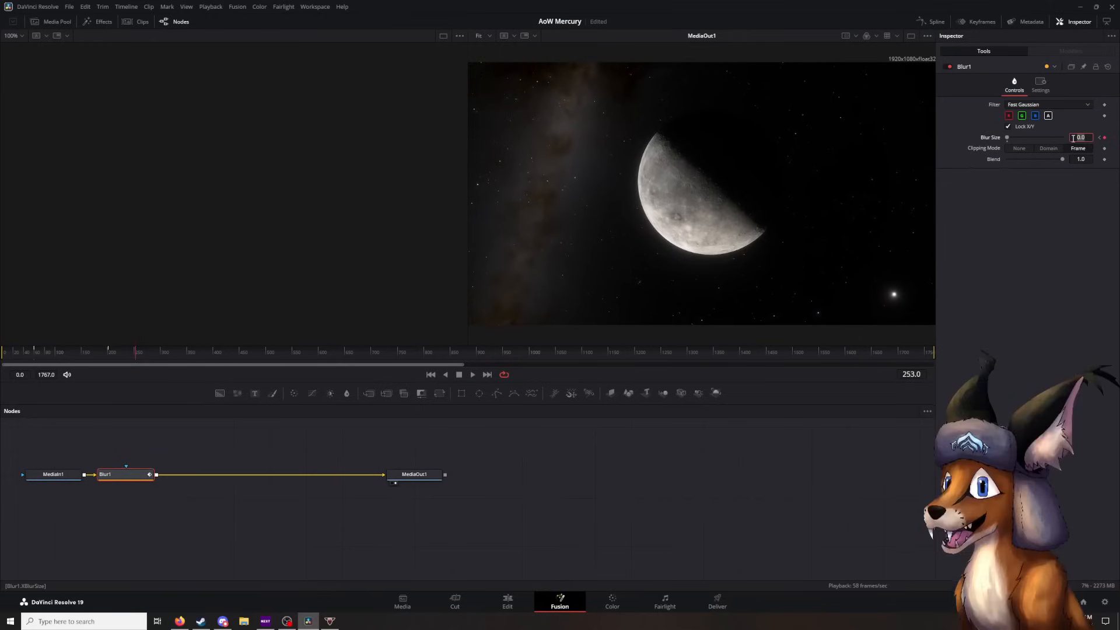
{"action": "type", "text": "8"}
{"action": "key", "text": "Return"}
- Replay the animated blur on the Edit timeline from just before the 2 Day Types title, pausing at 01:04:53:00 and 01:04:53:42
{"action": "left_click", "coordinate": [506, 601]}
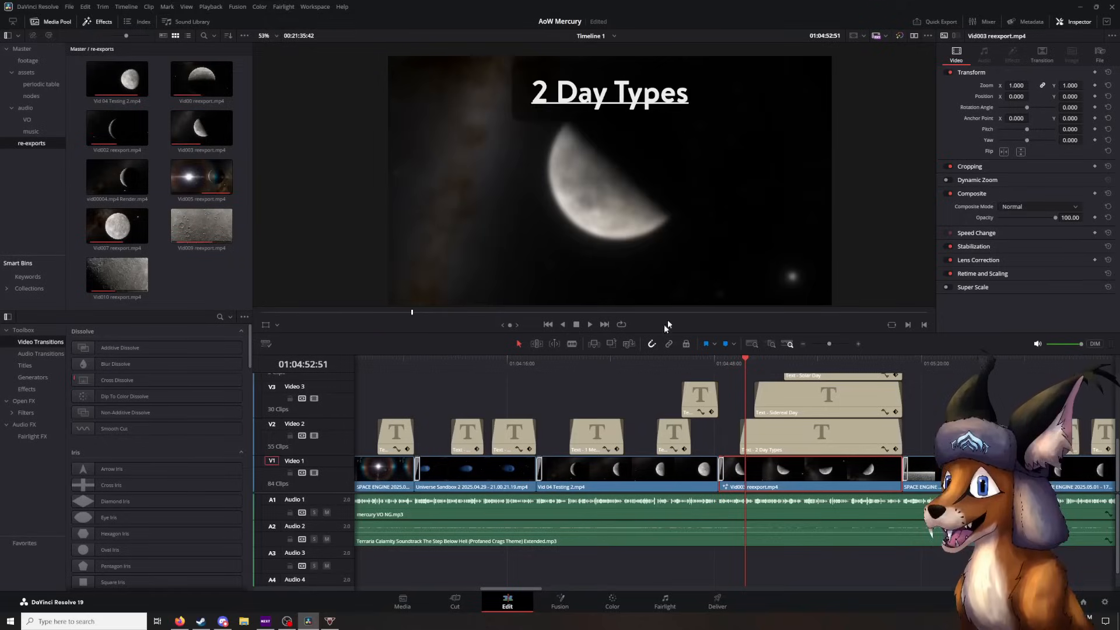
{"action": "key", "text": "space"}
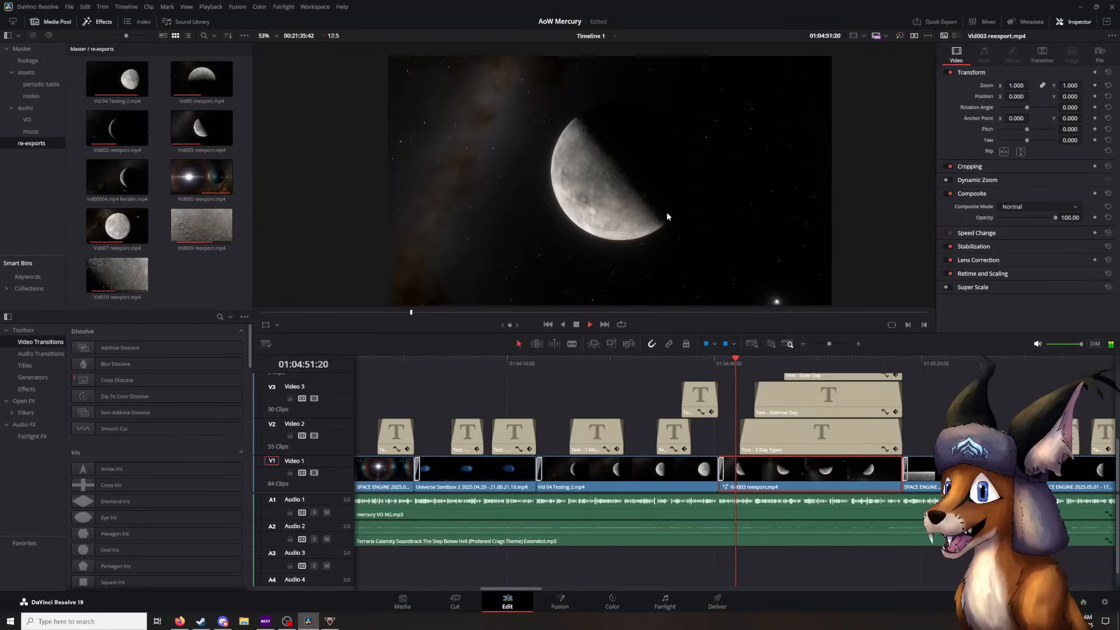
{"action": "key", "text": "space"}
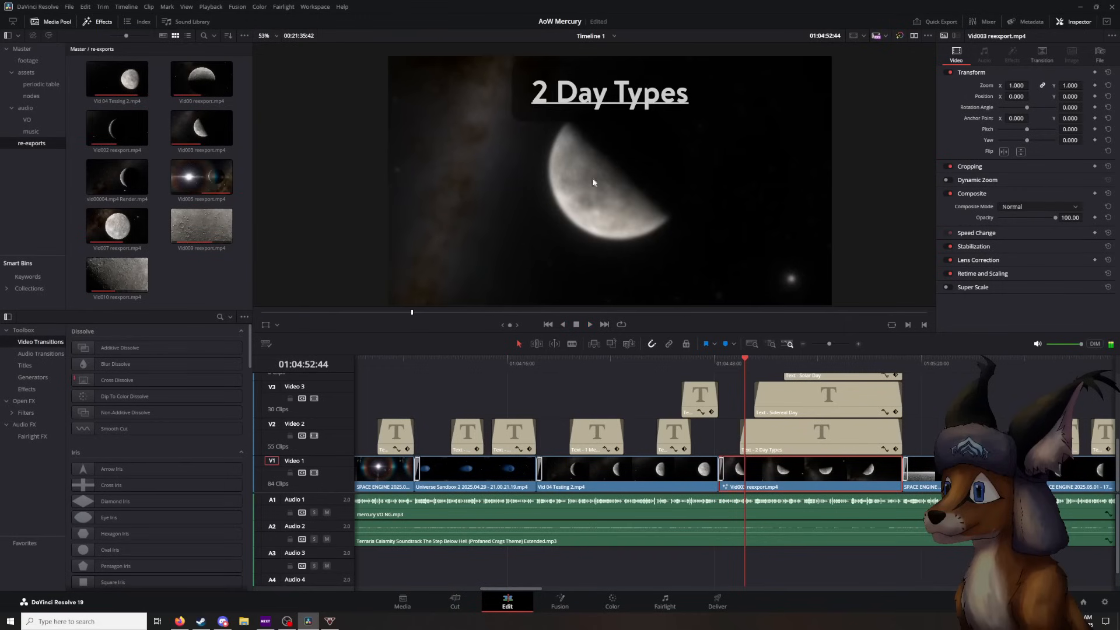
{"action": "left_click_drag", "start_coordinate": [741, 364], "coordinate": [724, 363]}
{"action": "key", "text": "space"}
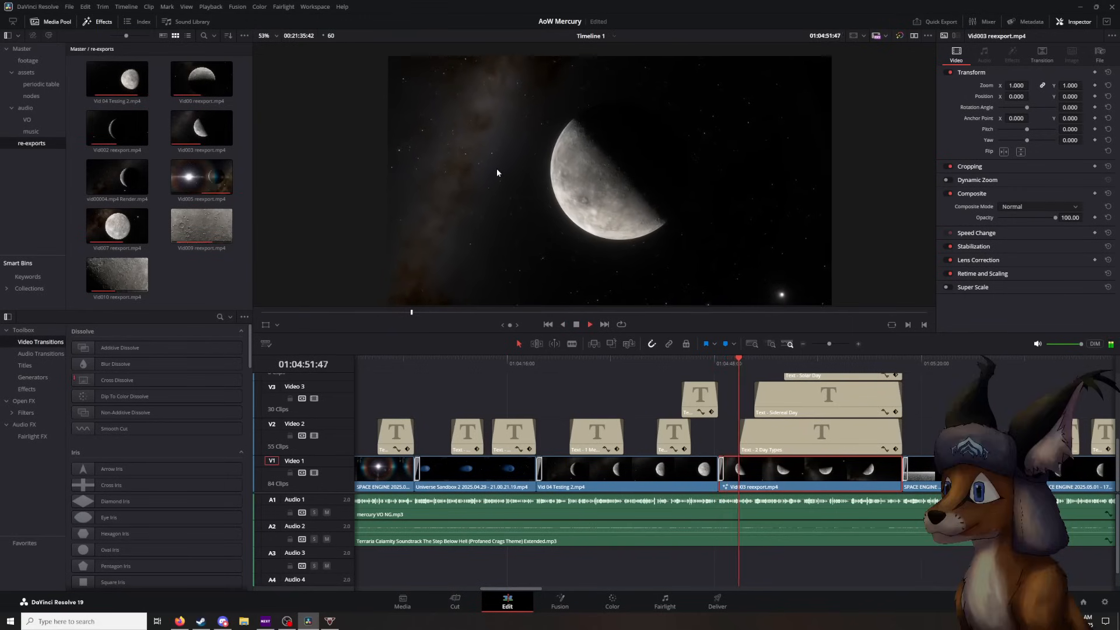
{"action": "key", "text": "space"}
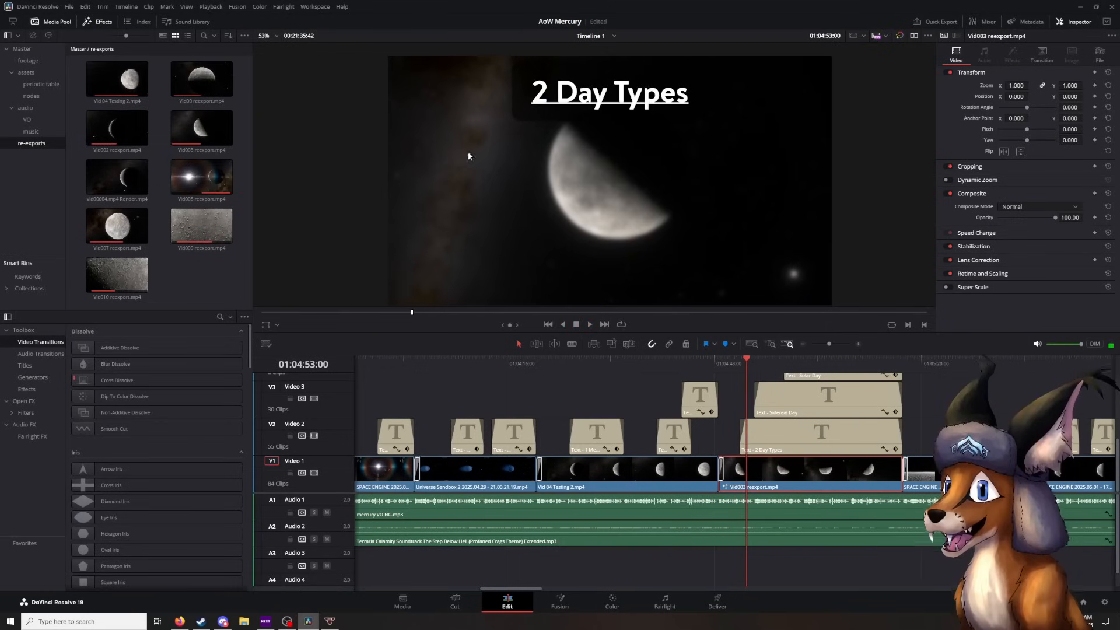
{"action": "left_click", "coordinate": [730, 365]}
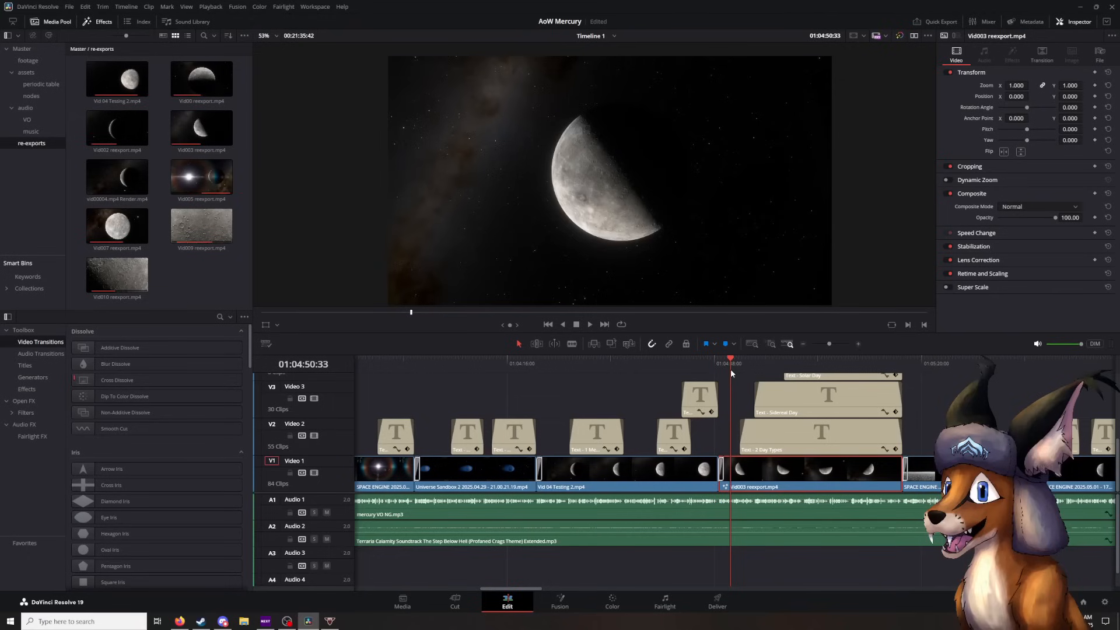
{"action": "key", "text": "space"}
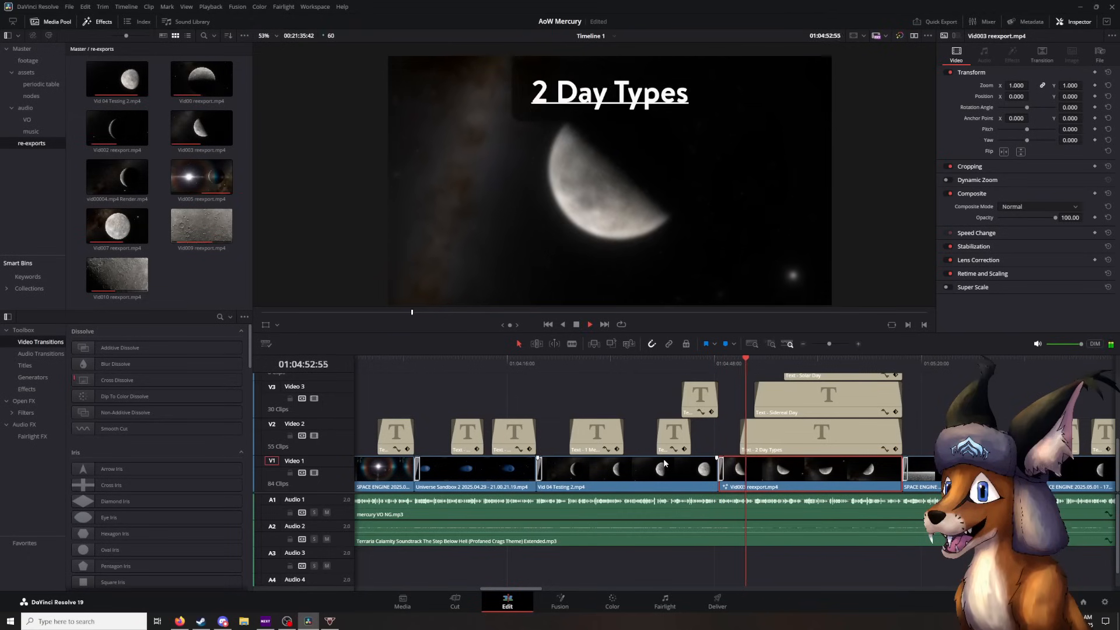
{"action": "key", "text": "space"}
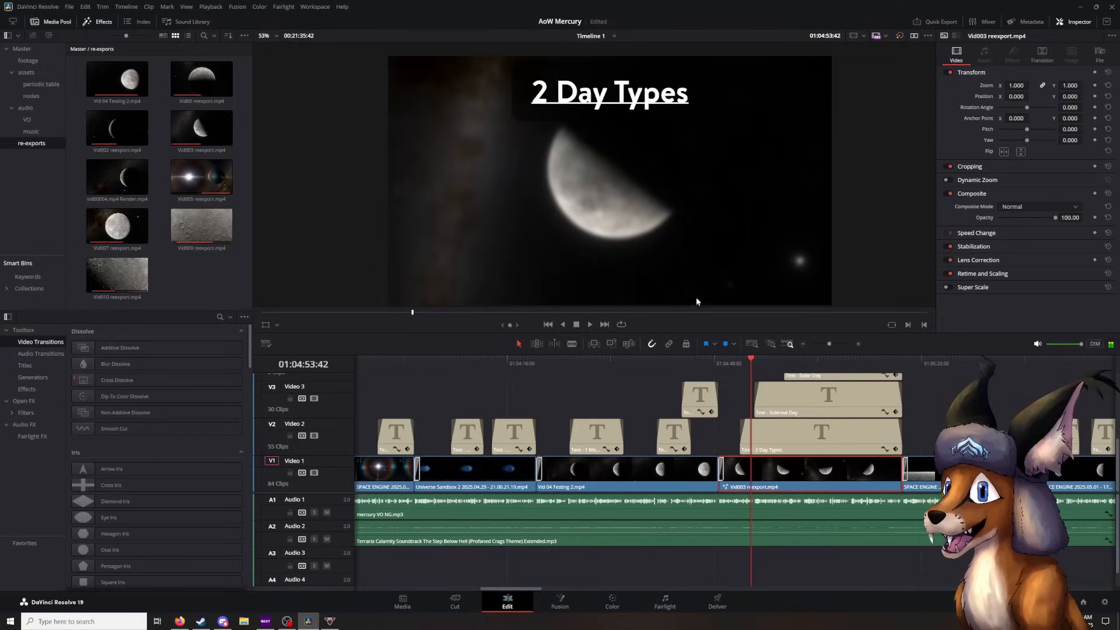
- Delete the Blur node from the clip's Fusion composition and return to the Edit page
{"action": "left_click", "coordinate": [560, 601]}
{"action": "right_click", "coordinate": [129, 477]}
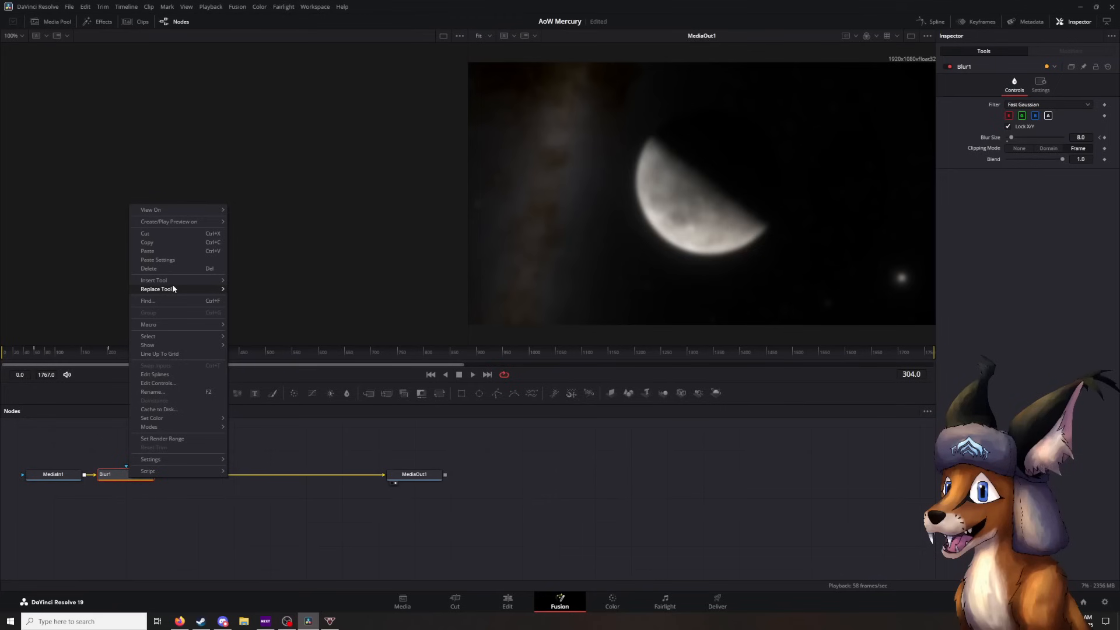
{"action": "left_click", "coordinate": [160, 266]}
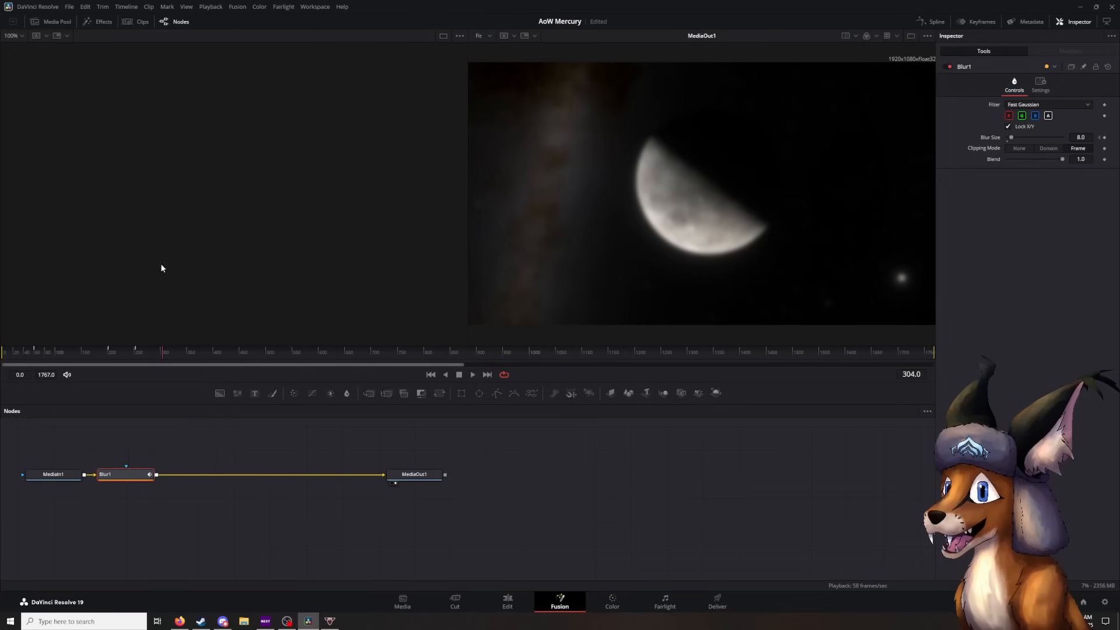
{"action": "left_click", "coordinate": [507, 600]}
- Play through the stacked 2 Day Types titles, including both Earth Days titles on the upper tracks, stopping at 01:05:17:05
{"action": "left_click", "coordinate": [741, 399]}
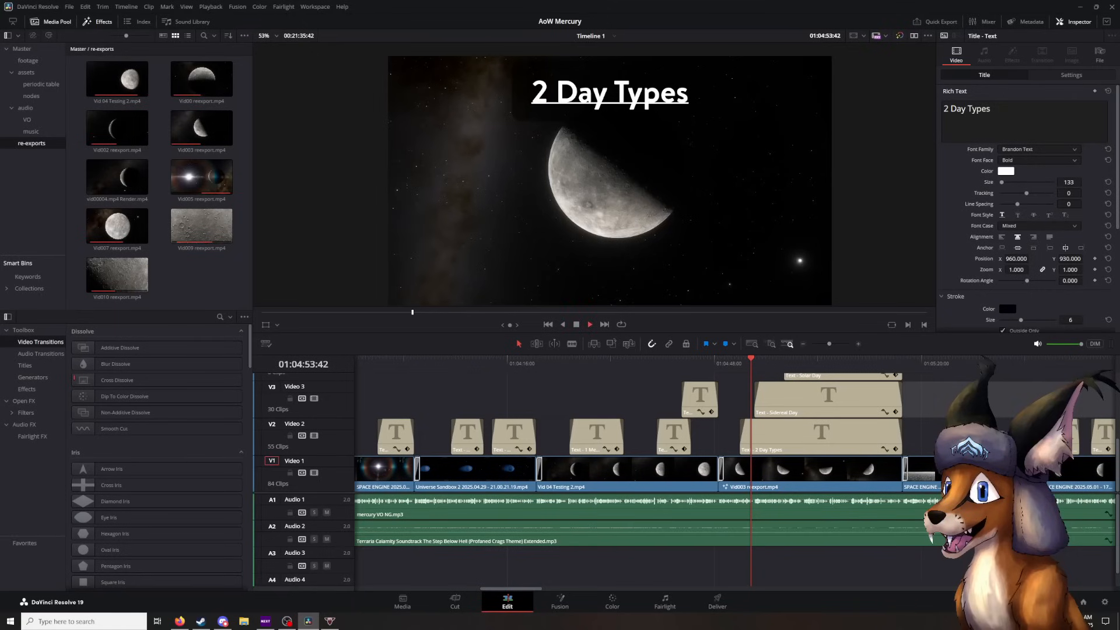
{"action": "key", "text": "space"}
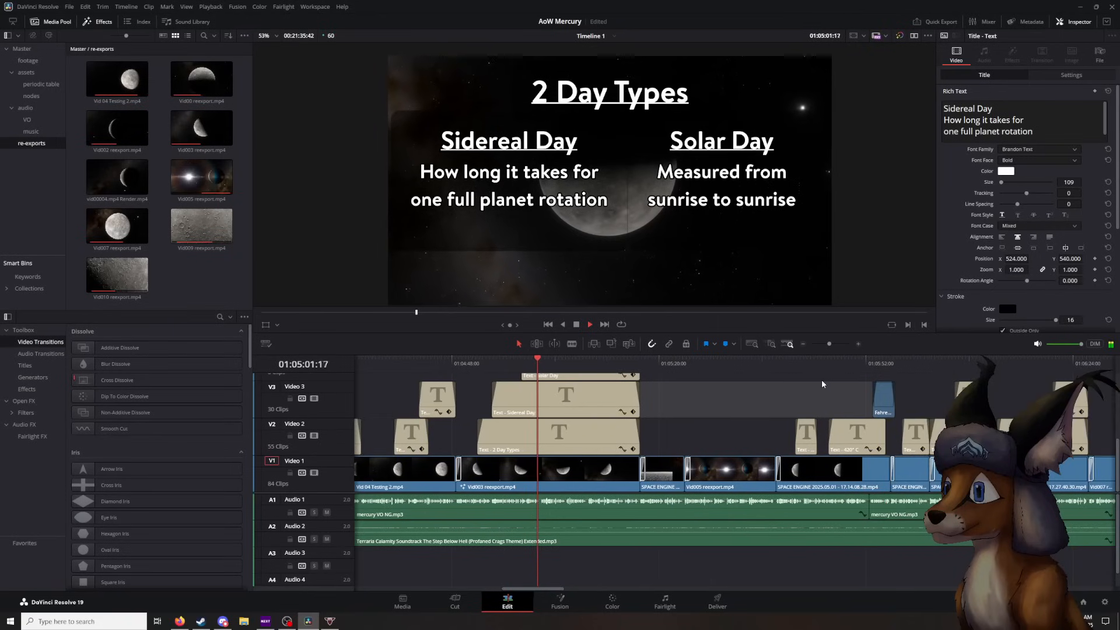
{"action": "scroll", "coordinate": [821, 384], "scroll_direction": "up", "scroll_amount": 2}
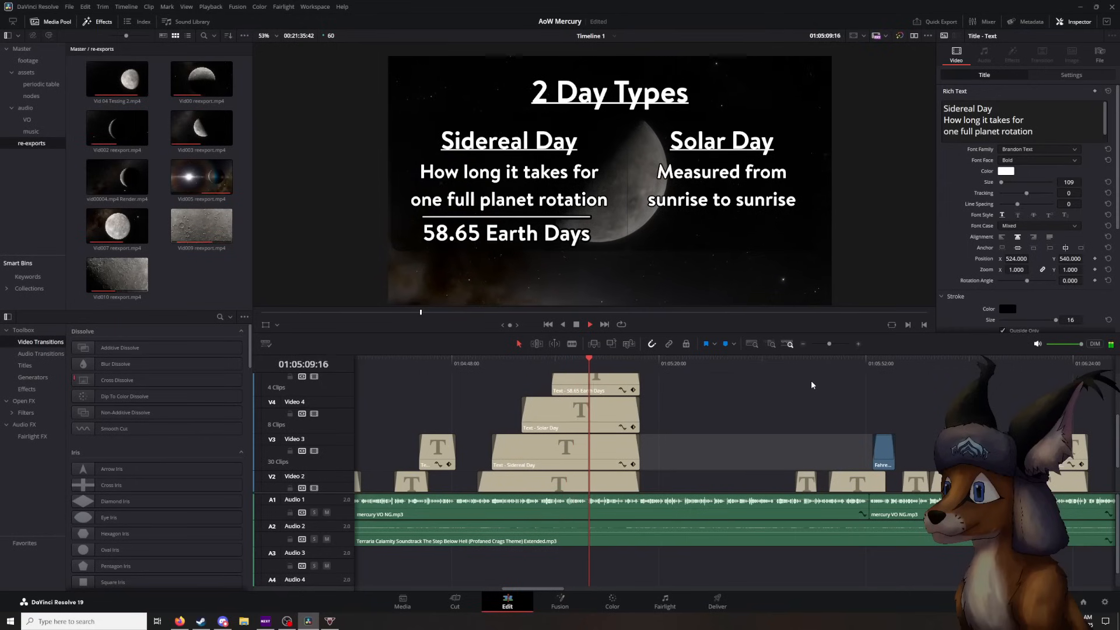
{"action": "scroll", "coordinate": [811, 380], "scroll_direction": "down", "scroll_amount": 2}
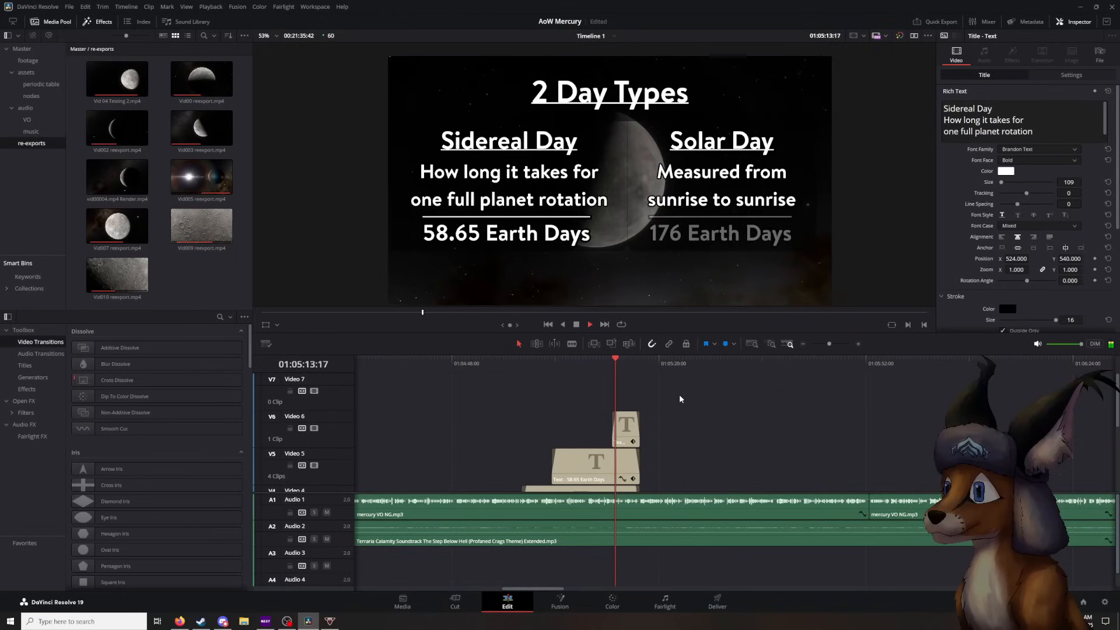
{"action": "left_click", "coordinate": [575, 325]}
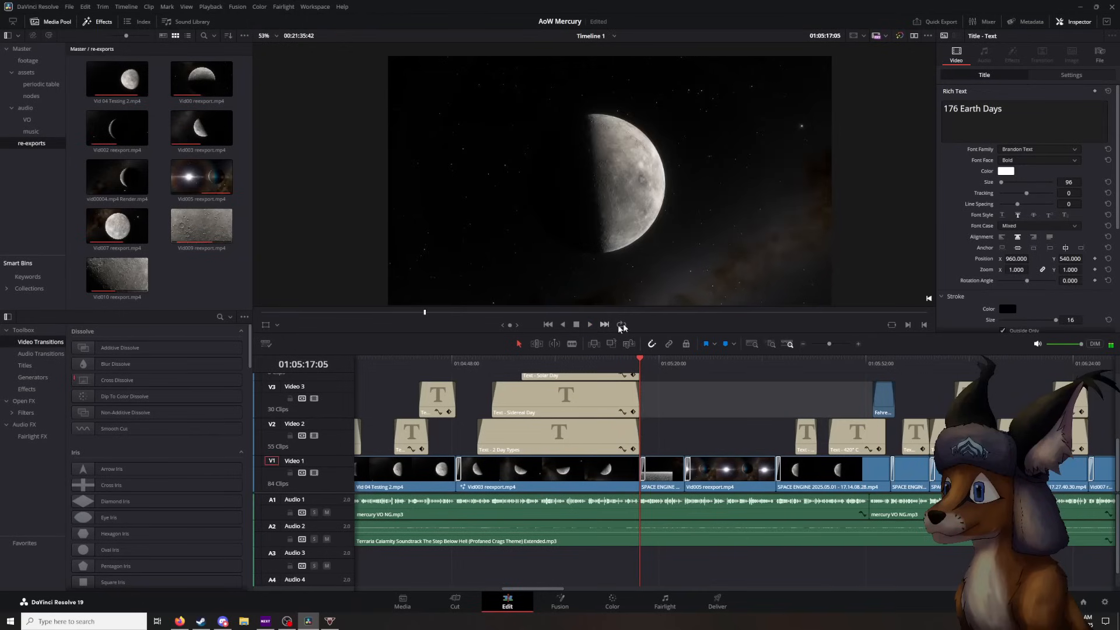
- Scrub to the Space Engine surface shot at 01:05:18:06, then on past the Fahrenheit.png overlay to 01:05:57:36
{"action": "mouse_move", "coordinate": [643, 365]}
{"action": "left_mouse_down"}
{"action": "mouse_move", "coordinate": [671, 375]}
{"action": "mouse_move", "coordinate": [637, 374]}
{"action": "mouse_move", "coordinate": [646, 374]}
{"action": "left_mouse_up"}
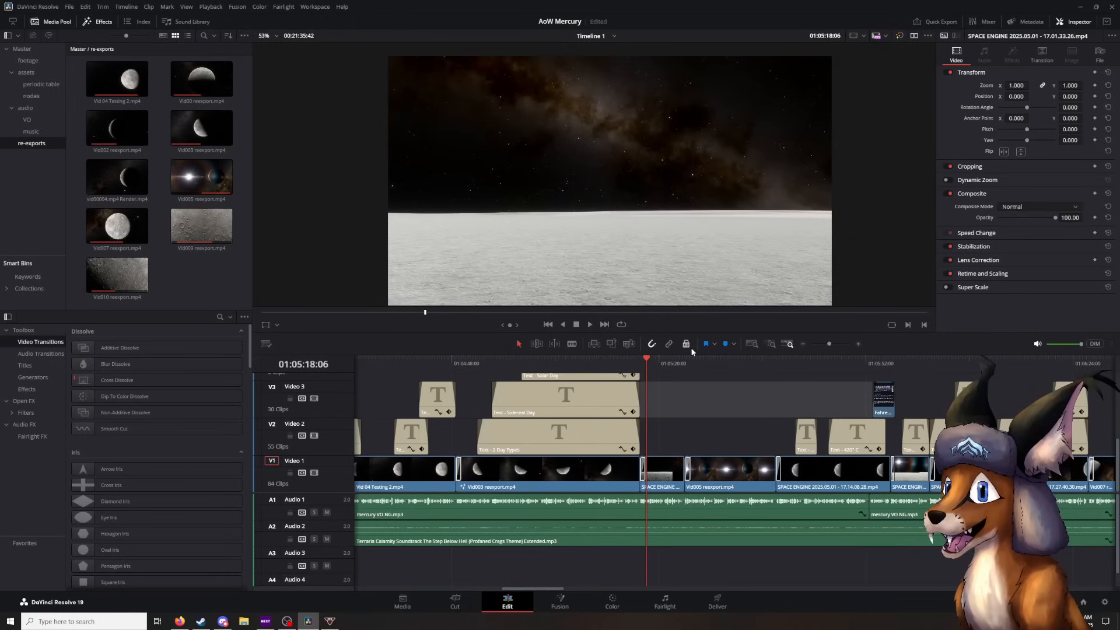
{"action": "left_click_drag", "start_coordinate": [650, 374], "coordinate": [876, 383]}
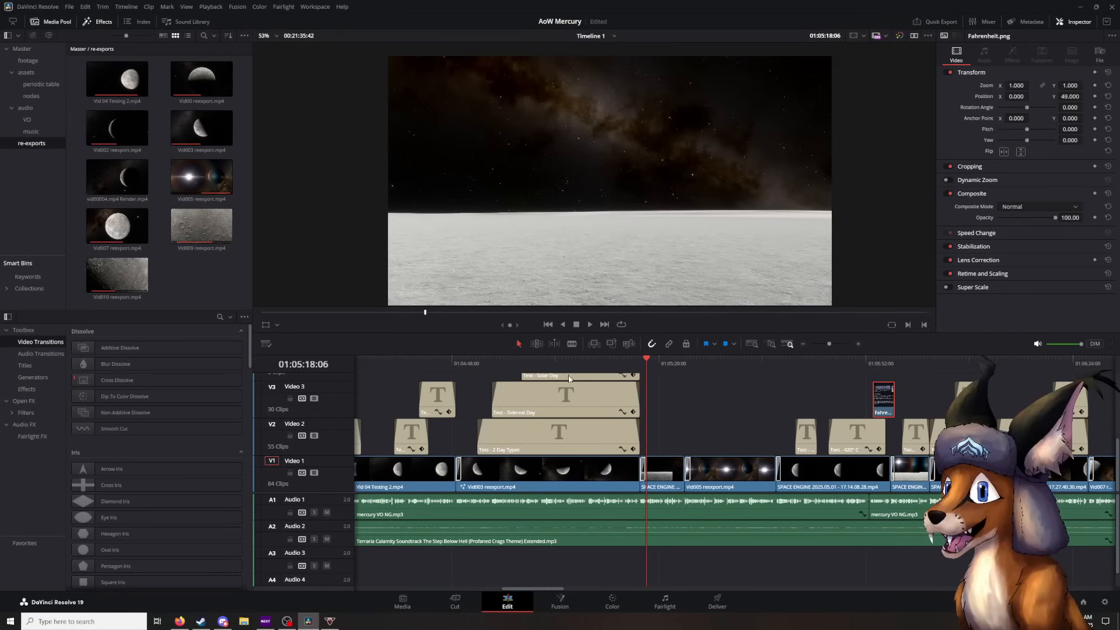
{"action": "left_click", "coordinate": [692, 390]}
{"action": "left_click_drag", "start_coordinate": [646, 364], "coordinate": [901, 388]}
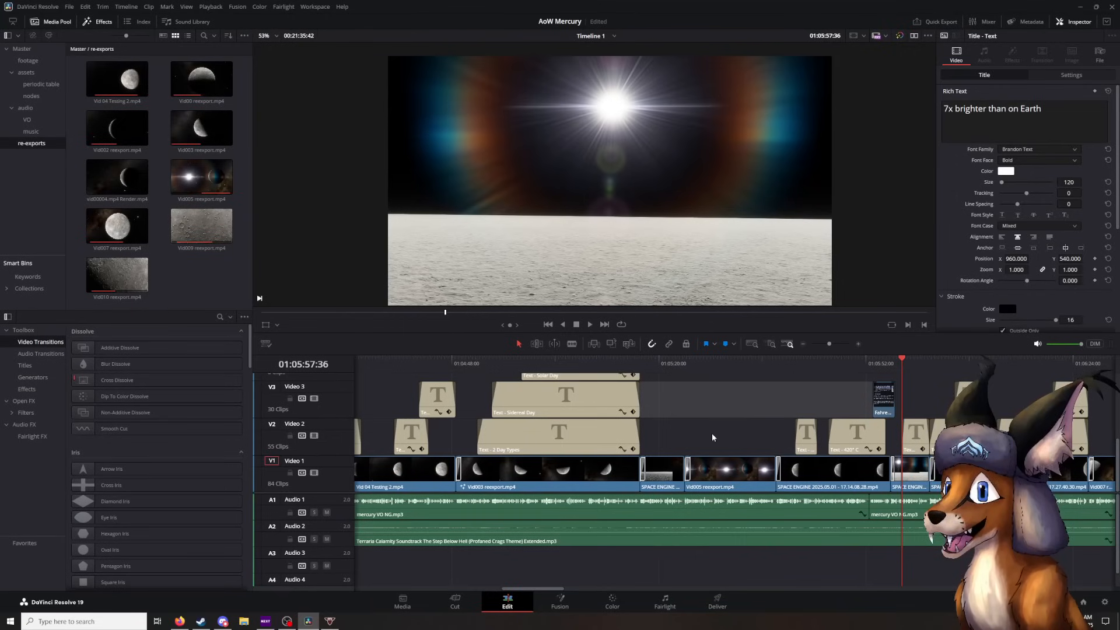
- Play the "7x brighter than on Earth" title over the bright surface shot, starting from 01:05:56:35
{"action": "left_click", "coordinate": [896, 365]}
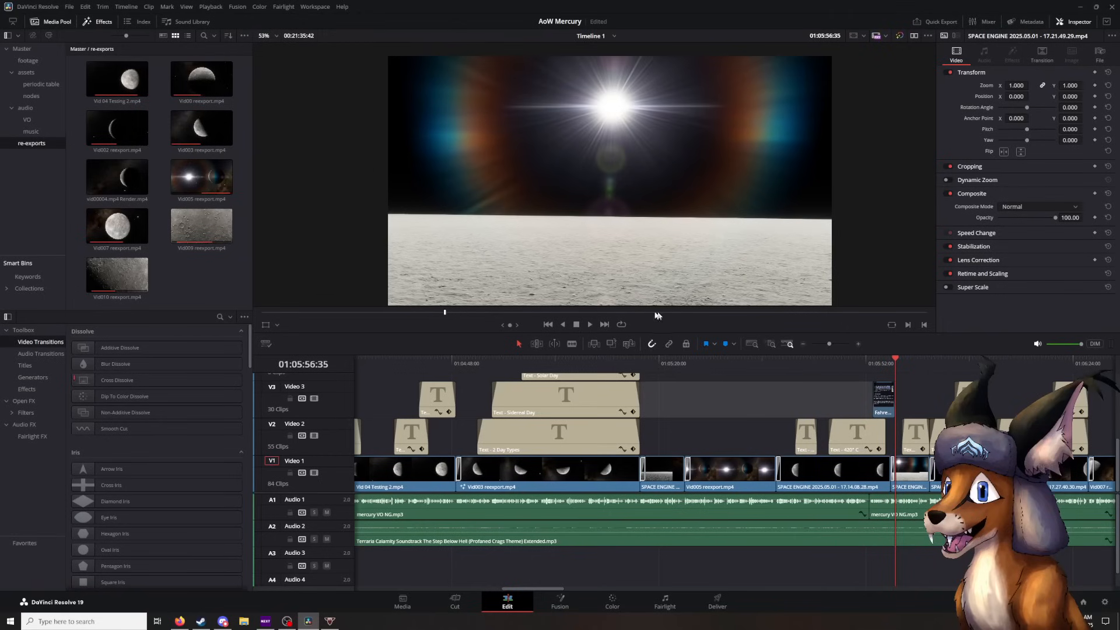
{"action": "left_click", "coordinate": [589, 325]}
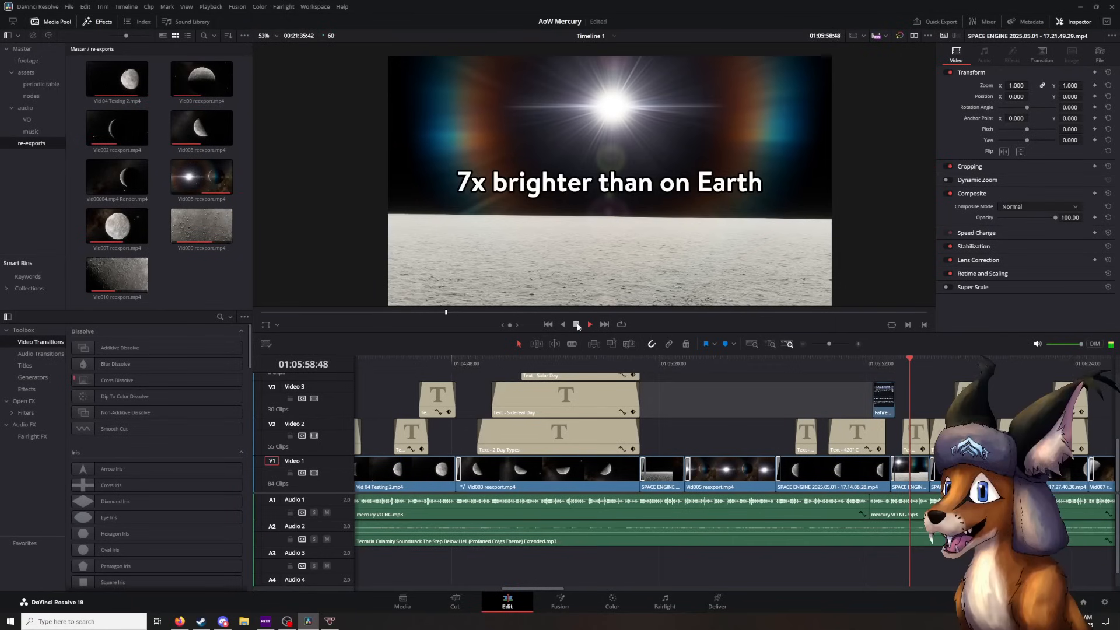
{"action": "key", "text": "space"}
- Return to the Space Engine surface shot at 01:05:21:47 and play through the Vid005 reexport clip to 01:05:37:50
{"action": "left_click", "coordinate": [732, 360]}
{"action": "left_click_drag", "start_coordinate": [732, 360], "coordinate": [670, 360]}
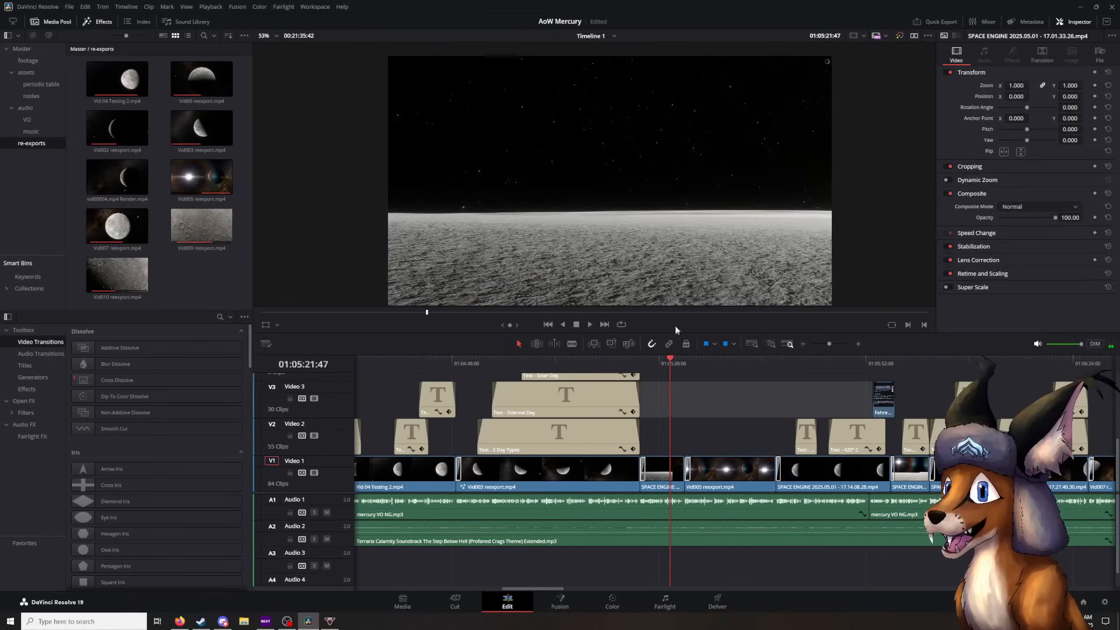
{"action": "left_click", "coordinate": [589, 324]}
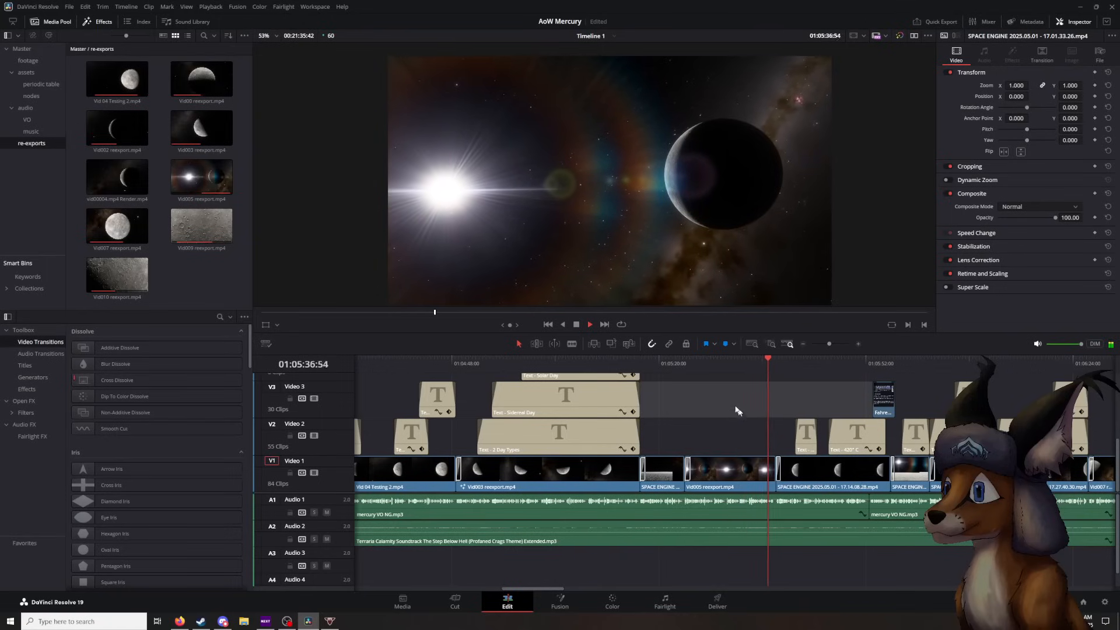
{"action": "left_click", "coordinate": [577, 325]}
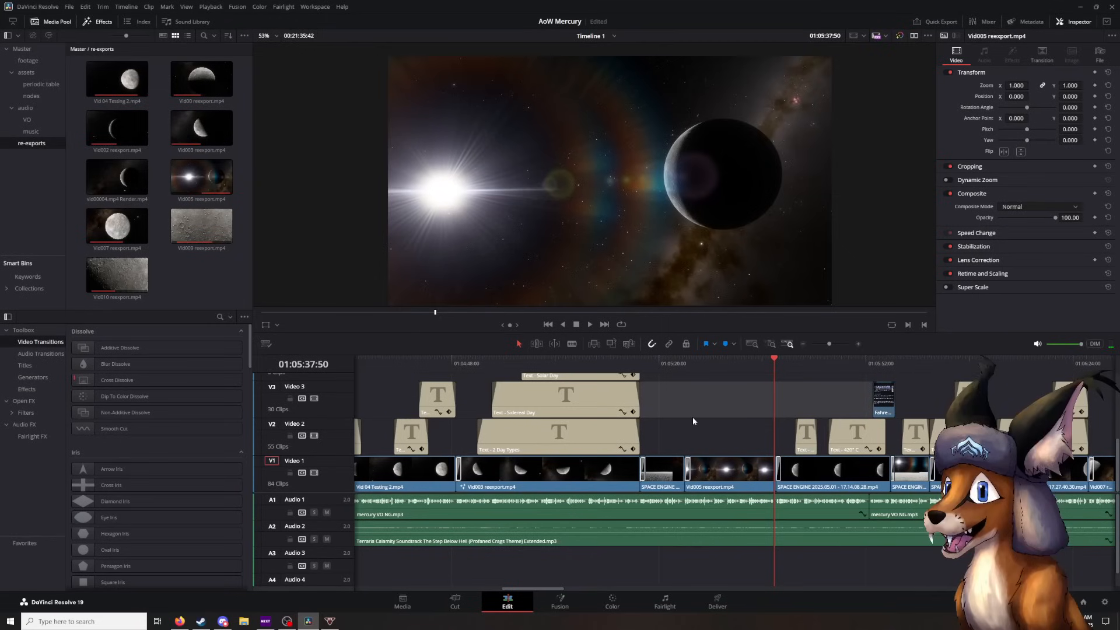
- Play through the half-lit planet shot with its 420° C / 790° F title, stopping on the Fahrenheit.png overlay at 01:05:54:56
{"action": "left_click", "coordinate": [590, 324]}
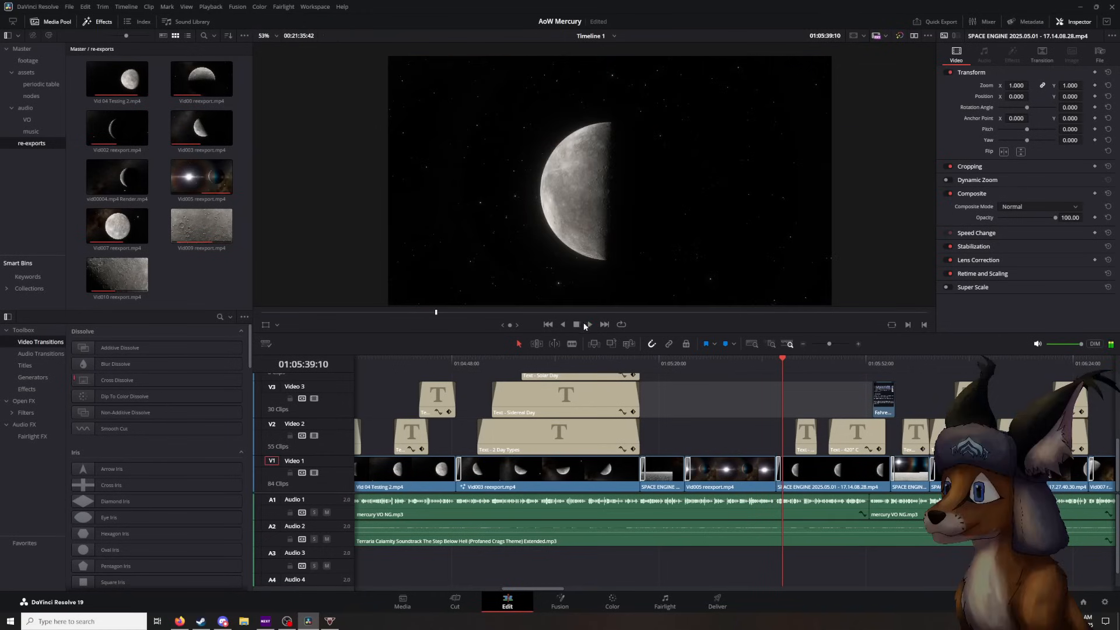
{"action": "left_click", "coordinate": [590, 324]}
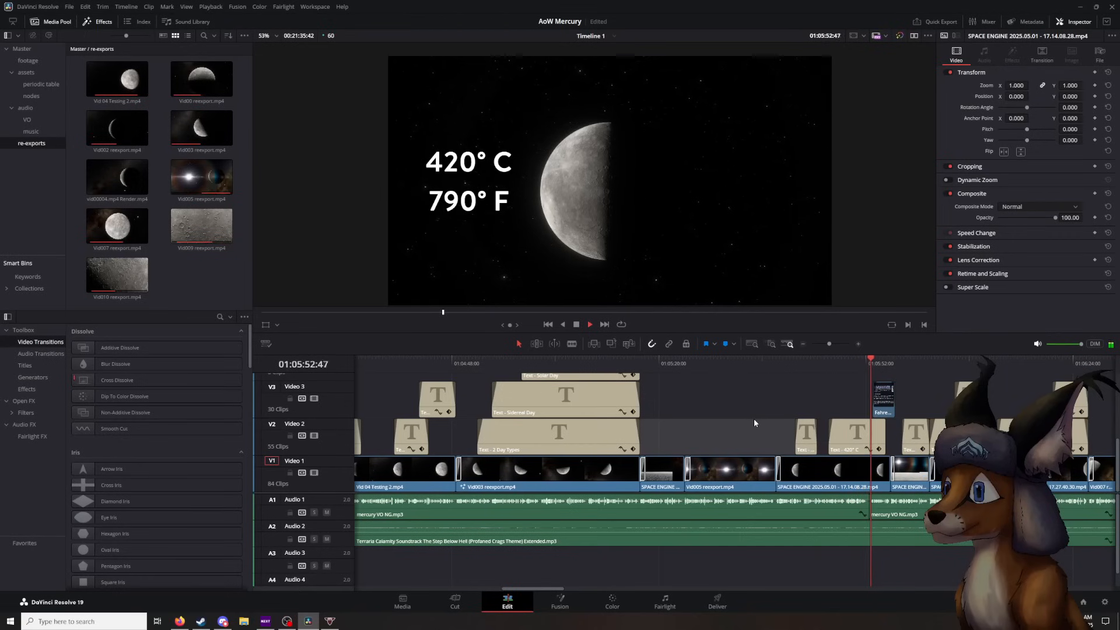
{"action": "left_click", "coordinate": [576, 325]}
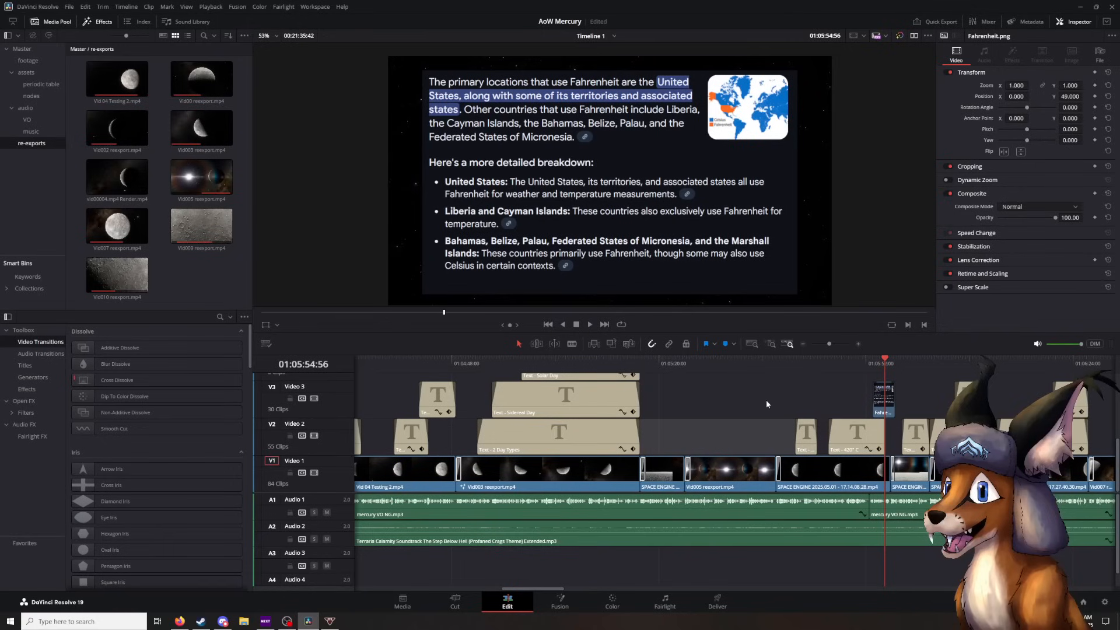
- Play on to the Axial Tilt title, pause at 01:06:15:00, and continue through the -93° C title to 01:06:26:28
{"action": "left_click", "coordinate": [591, 323]}
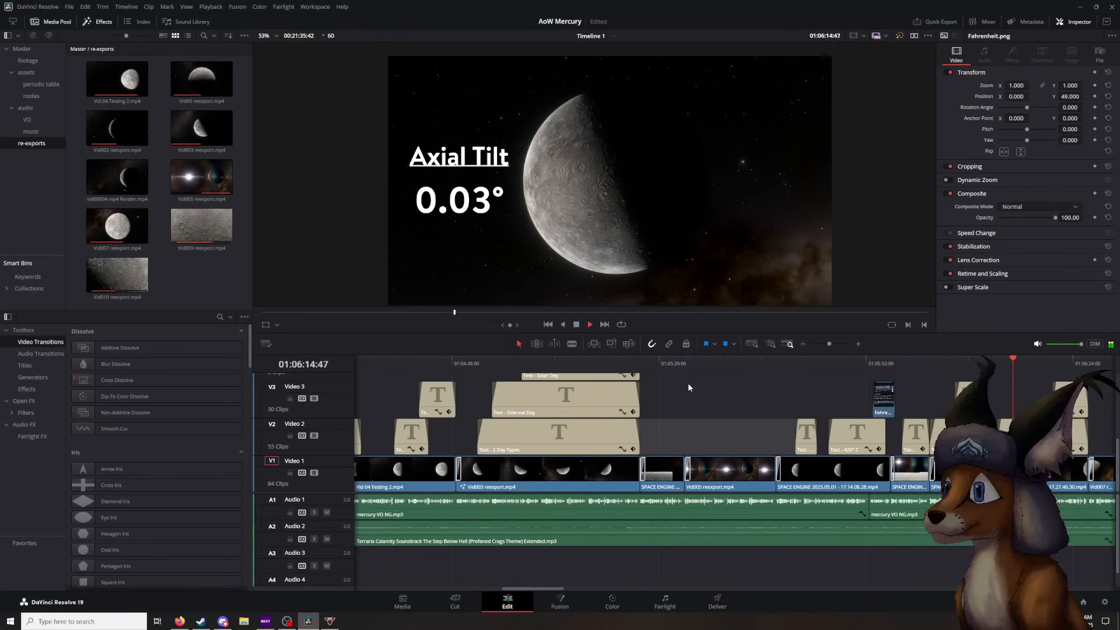
{"action": "left_click", "coordinate": [576, 324]}
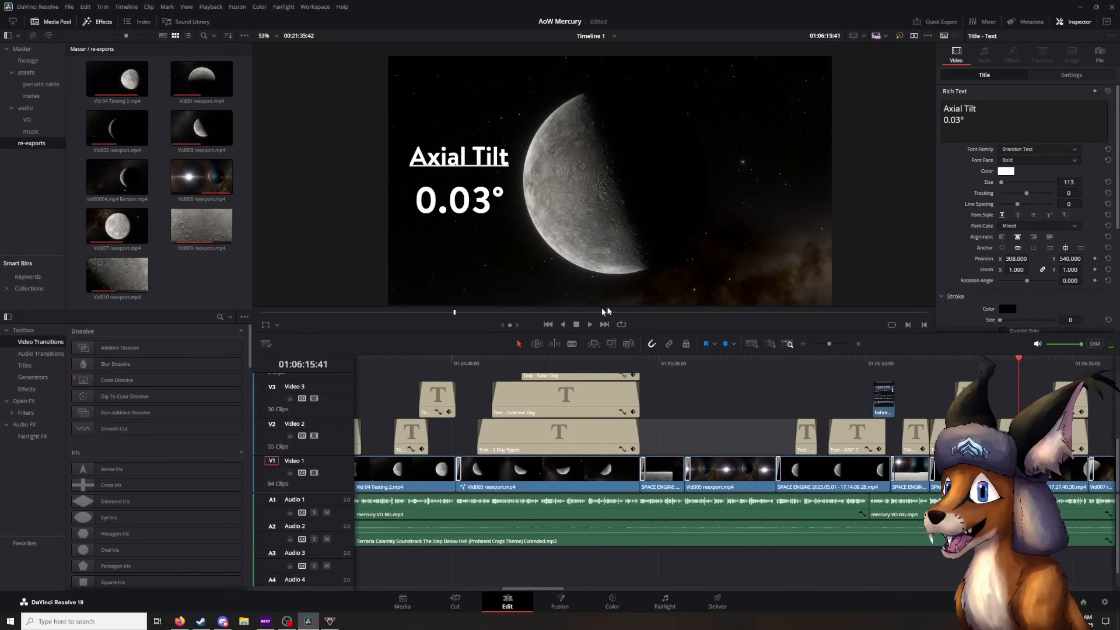
{"action": "mouse_move", "coordinate": [1019, 360]}
{"action": "left_mouse_down"}
{"action": "mouse_move", "coordinate": [1052, 369]}
{"action": "mouse_move", "coordinate": [1040, 375]}
{"action": "mouse_move", "coordinate": [1072, 360]}
{"action": "mouse_move", "coordinate": [974, 363]}
{"action": "mouse_move", "coordinate": [1013, 362]}
{"action": "left_mouse_up"}
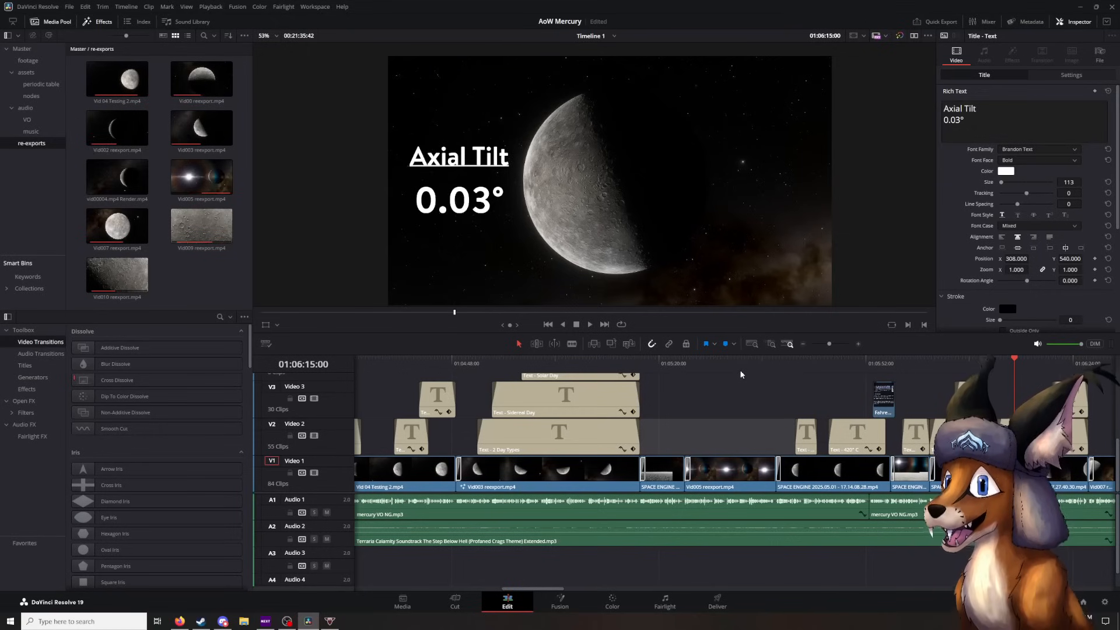
{"action": "left_click", "coordinate": [589, 325]}
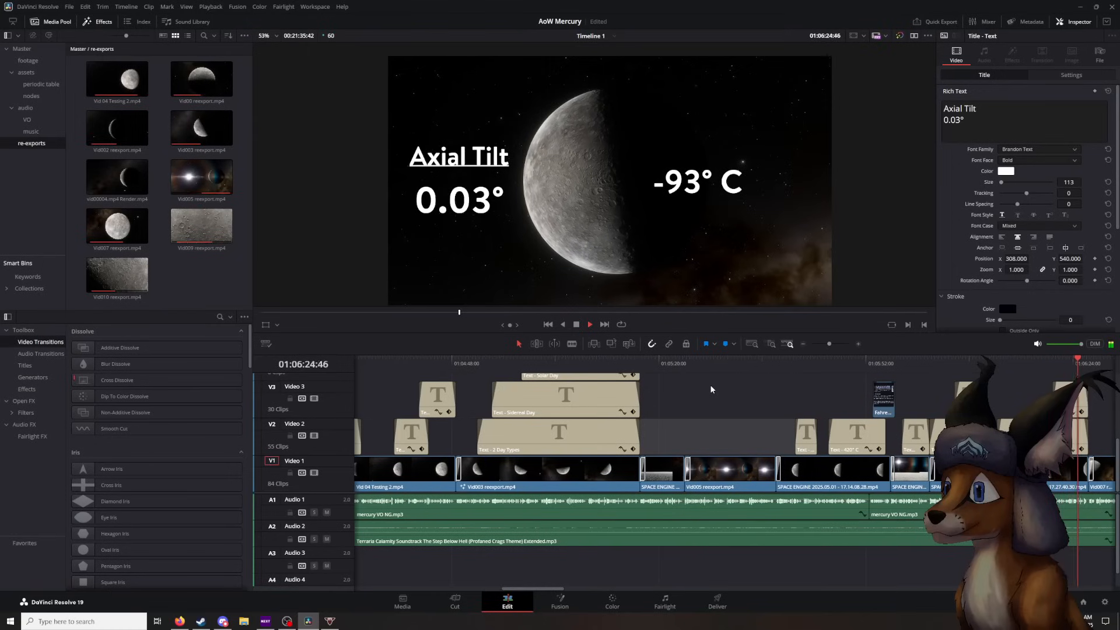
{"action": "left_click", "coordinate": [575, 327]}
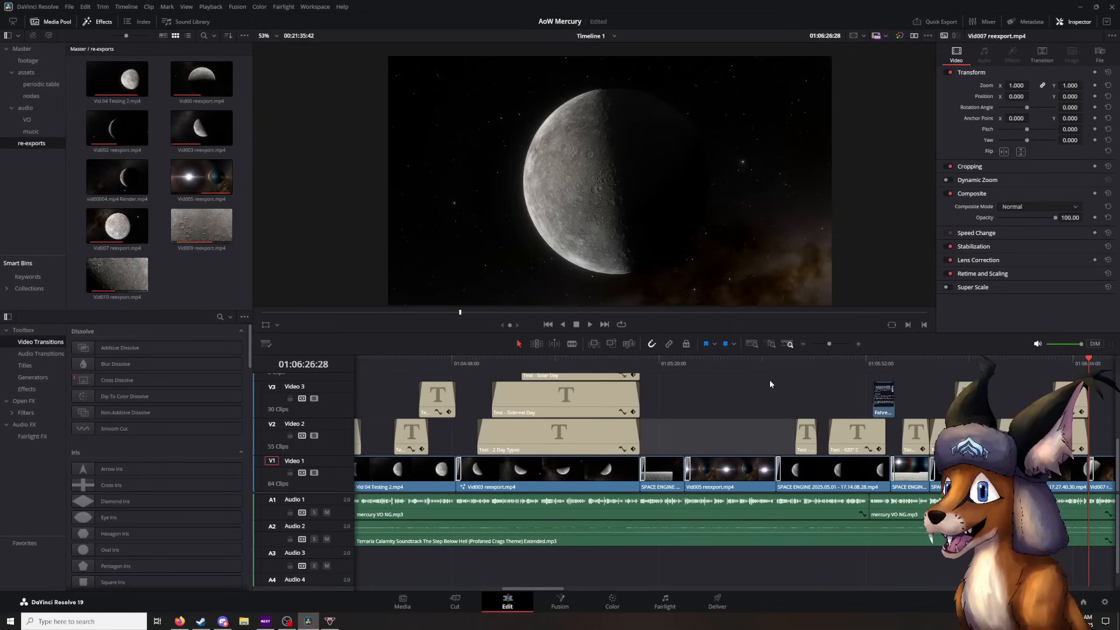
- Play the Vid007 reexport clip, pausing at 01:06:28:25 and stopping in its dissolve into Vid010 at 01:06:53:40
{"action": "left_click", "coordinate": [587, 325]}
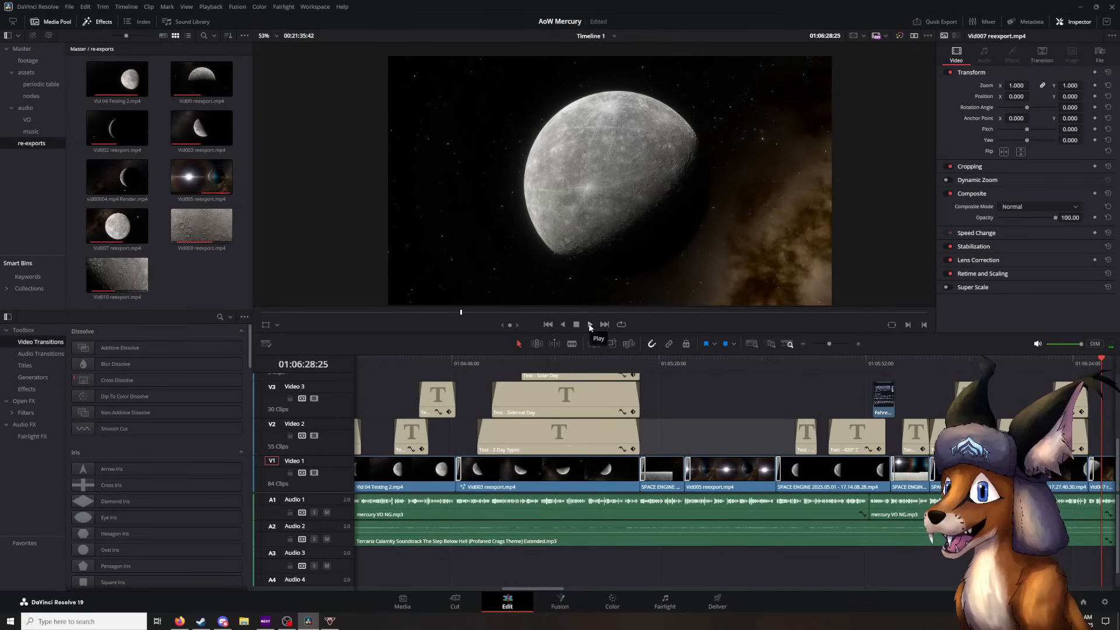
{"action": "left_click", "coordinate": [589, 326]}
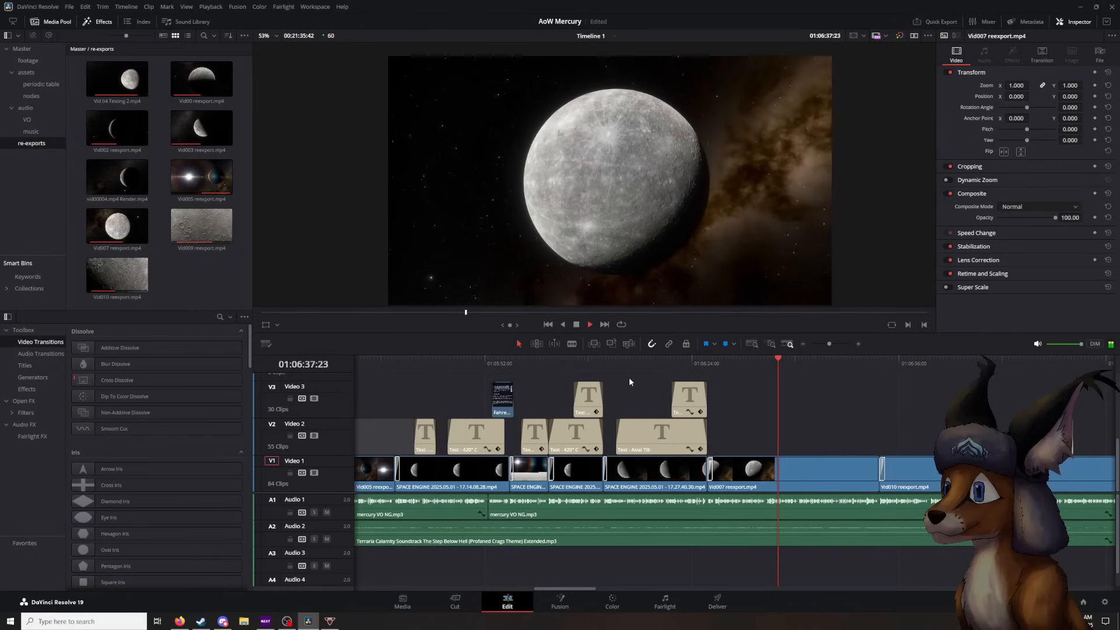
{"action": "left_click_drag", "start_coordinate": [837, 422], "coordinate": [776, 416]}
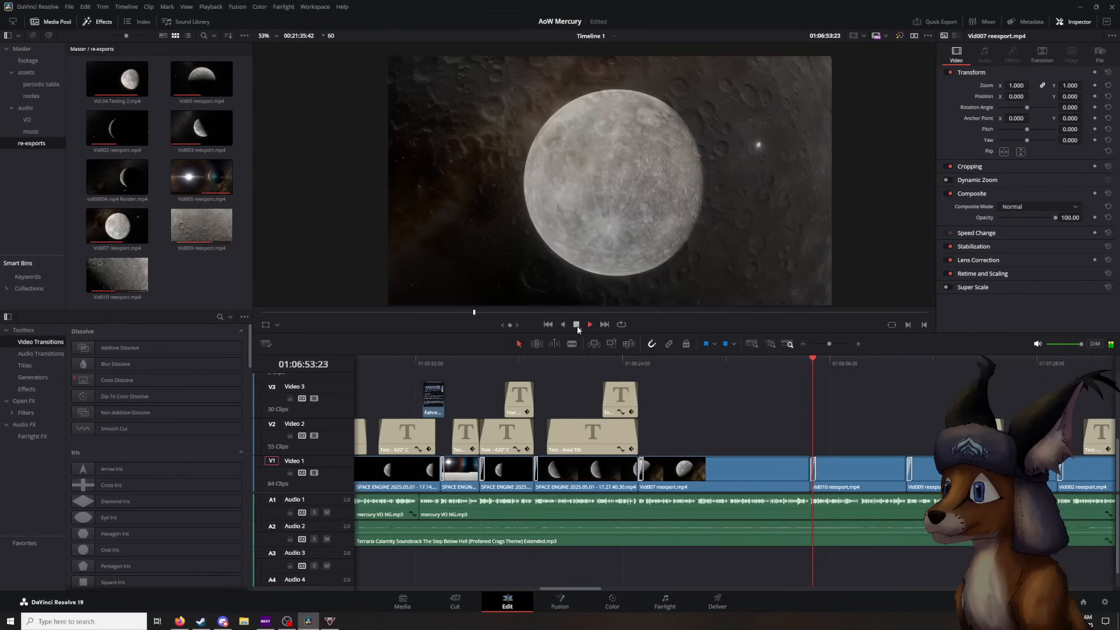
{"action": "left_click", "coordinate": [576, 325]}
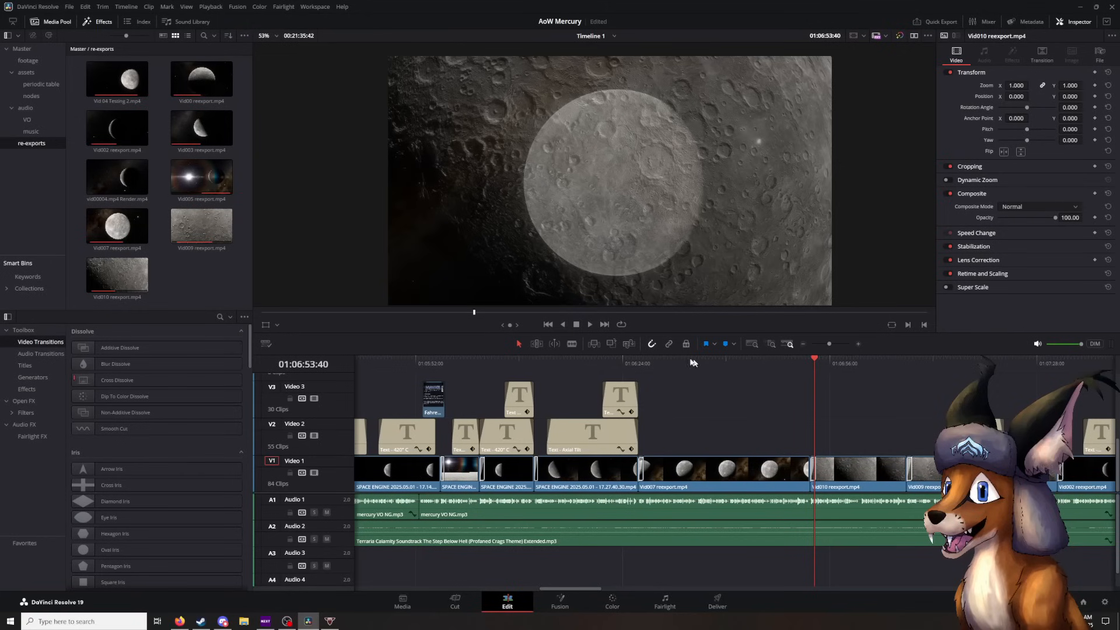
- Play the Vid010 reexport crater shot to its end, pausing at 01:07:07:42
{"action": "left_click", "coordinate": [590, 325]}
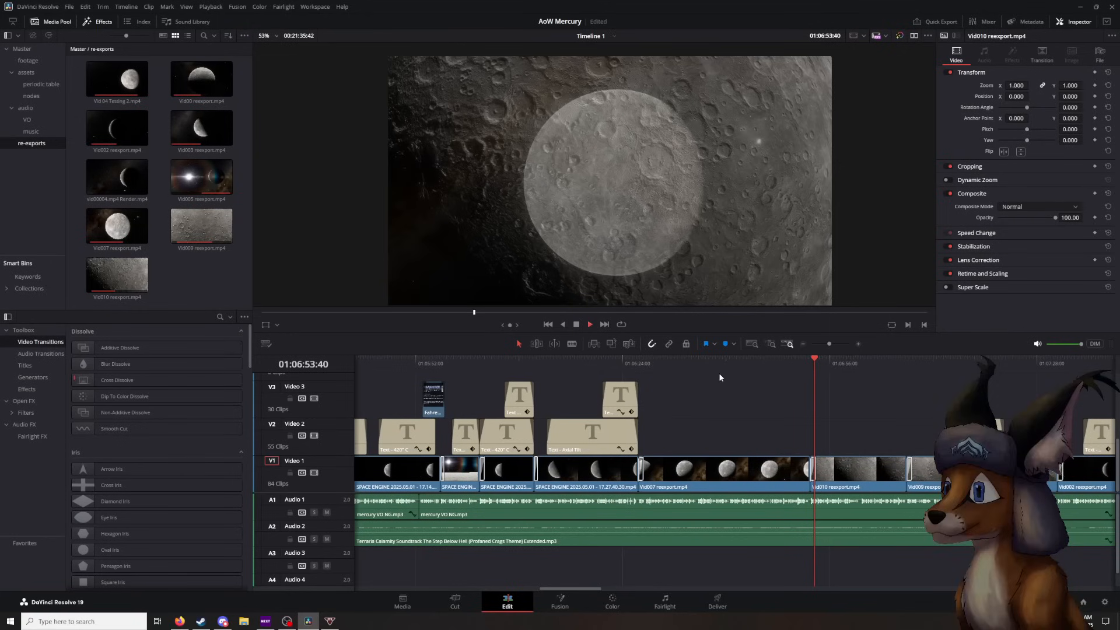
{"action": "left_click", "coordinate": [591, 324]}
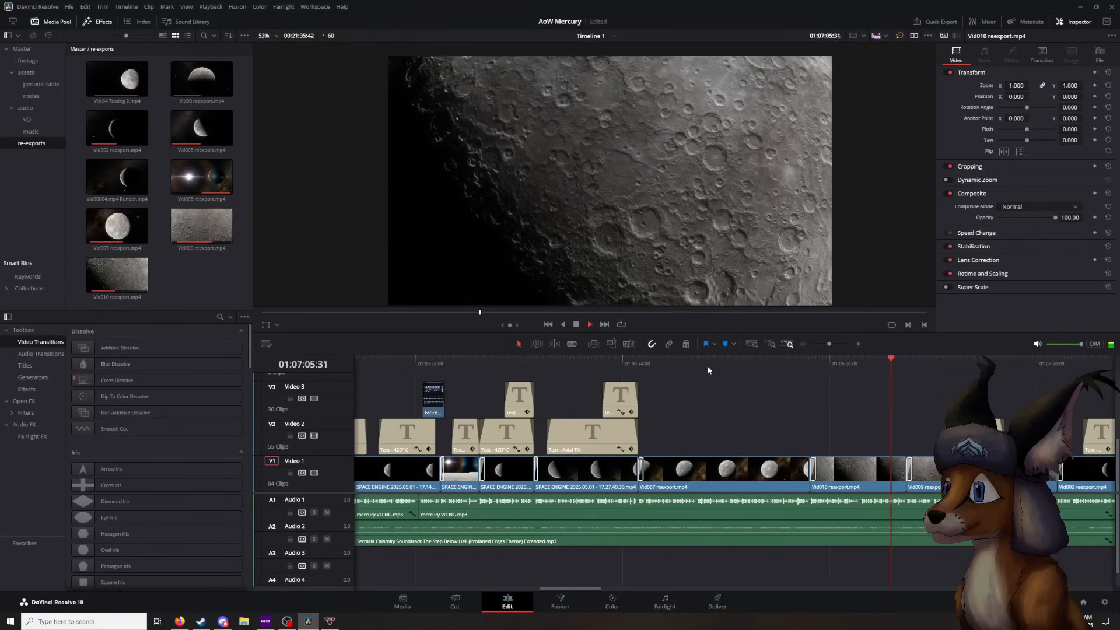
{"action": "key", "text": "space"}
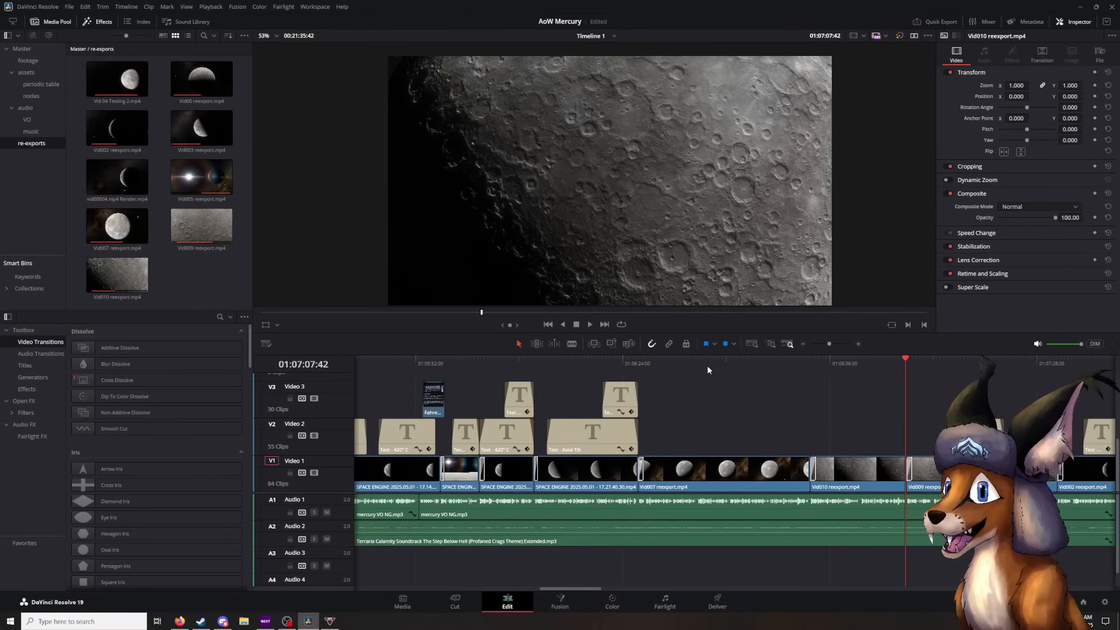
- Play the Vid009 surface shot, pausing on the Chemically Heterogeneous title at 01:07:21:19 and in the following dissolve at 01:07:31:50
{"action": "key", "text": "space"}
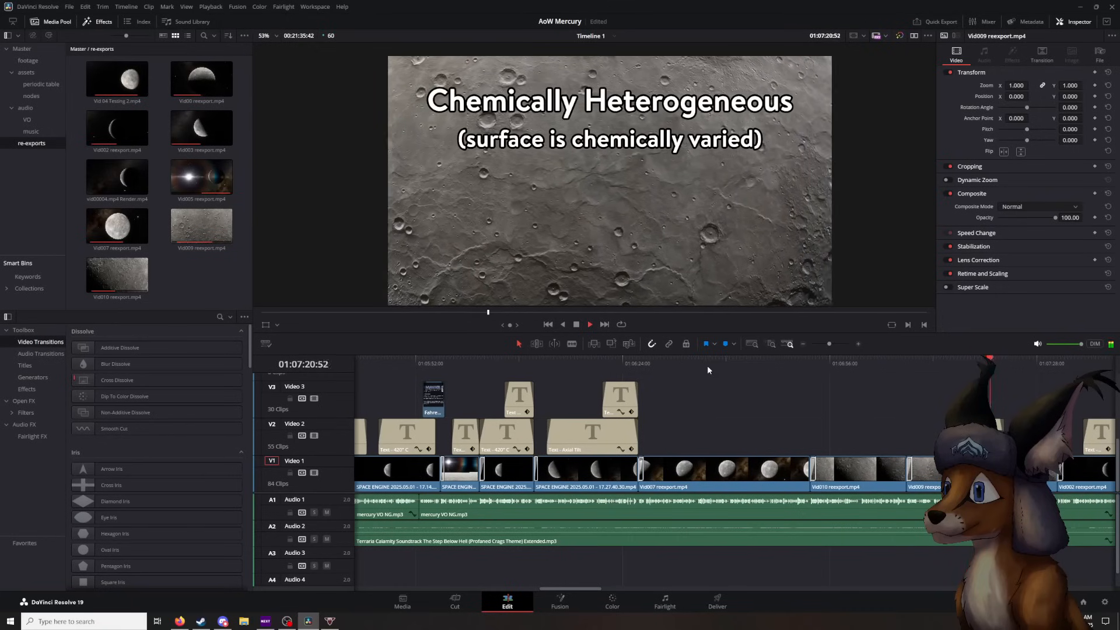
{"action": "key", "text": "space"}
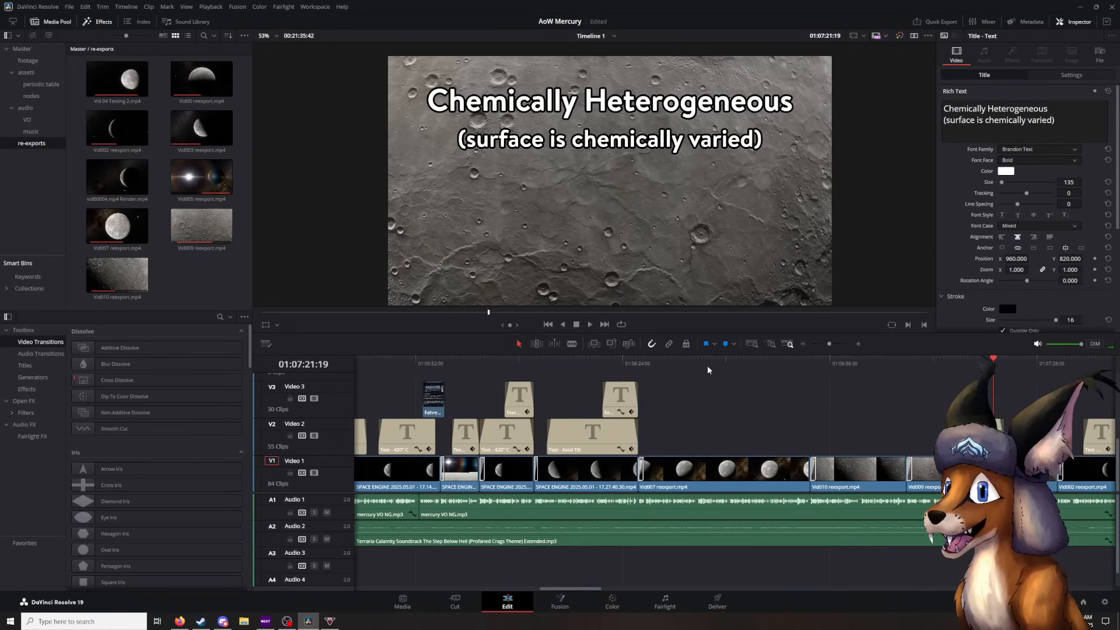
{"action": "key", "text": "space"}
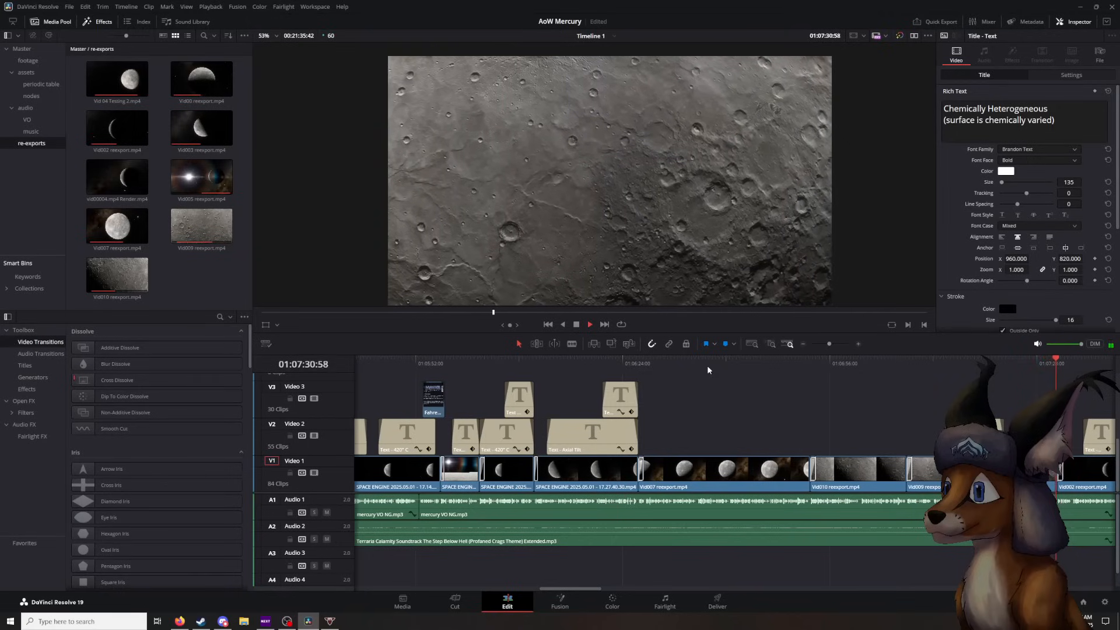
{"action": "key", "text": "space"}
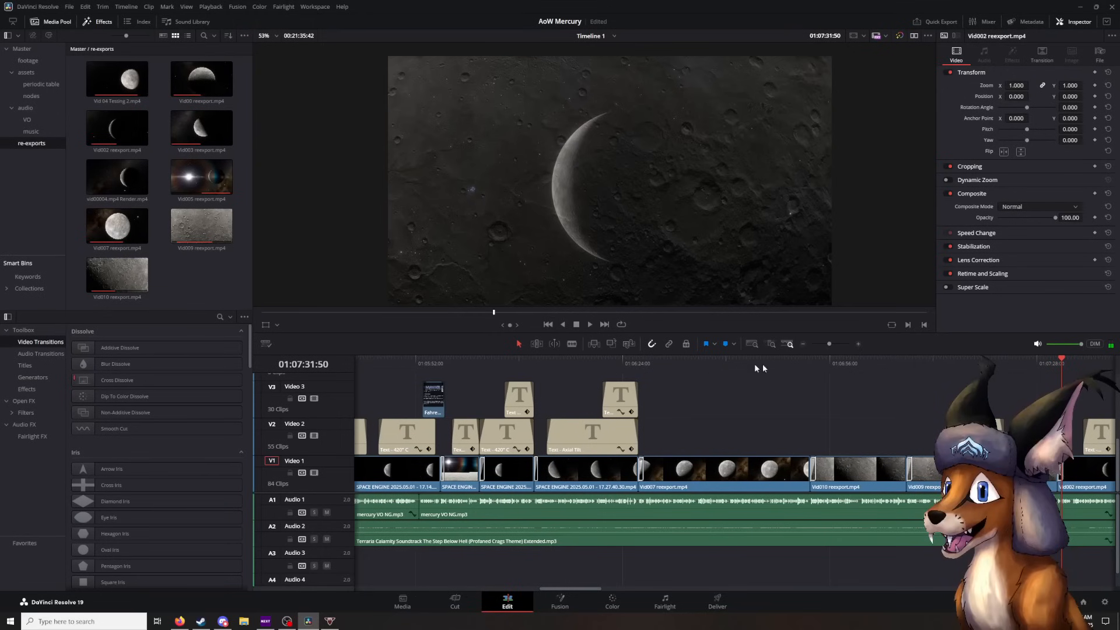
- Scrub through the Vid009 reexport surface shot from 01:07:10:35 and on to the start of Vid002 at 01:07:31:12
{"action": "left_click", "coordinate": [925, 366]}
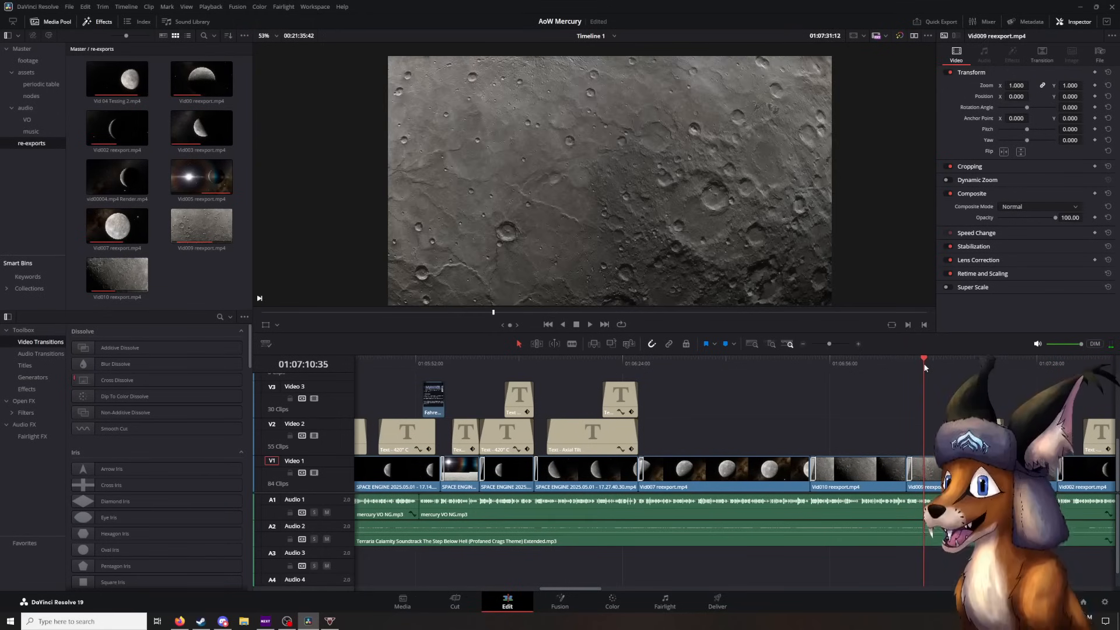
{"action": "left_click_drag", "start_coordinate": [924, 366], "coordinate": [1042, 366]}
{"action": "scroll", "coordinate": [669, 362], "scroll_direction": "right", "scroll_amount": 8}
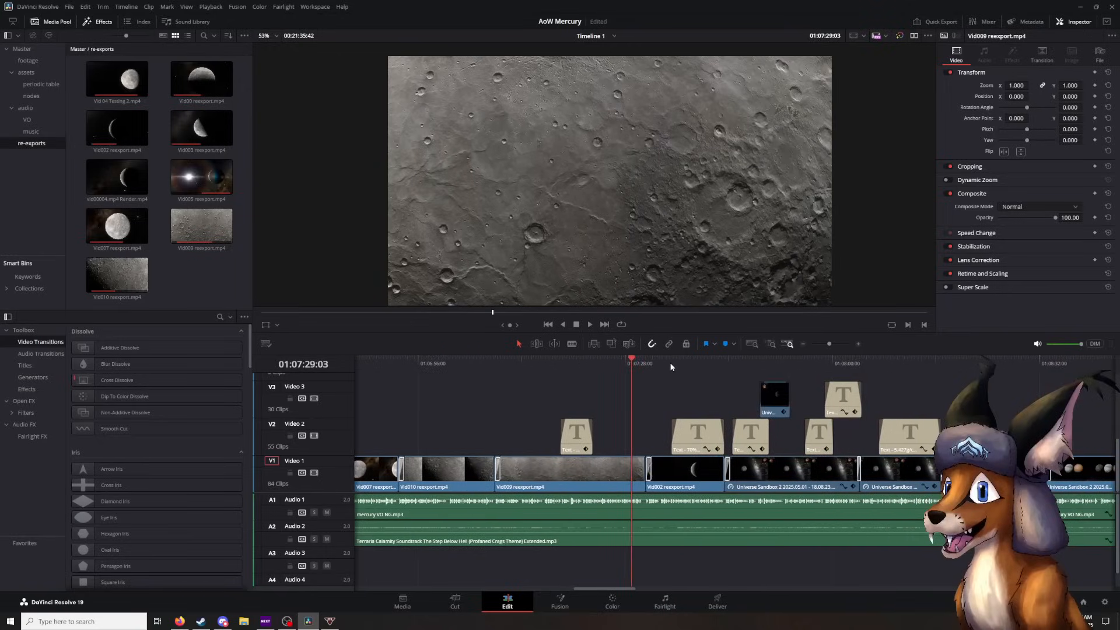
{"action": "left_click_drag", "start_coordinate": [624, 366], "coordinate": [642, 383]}
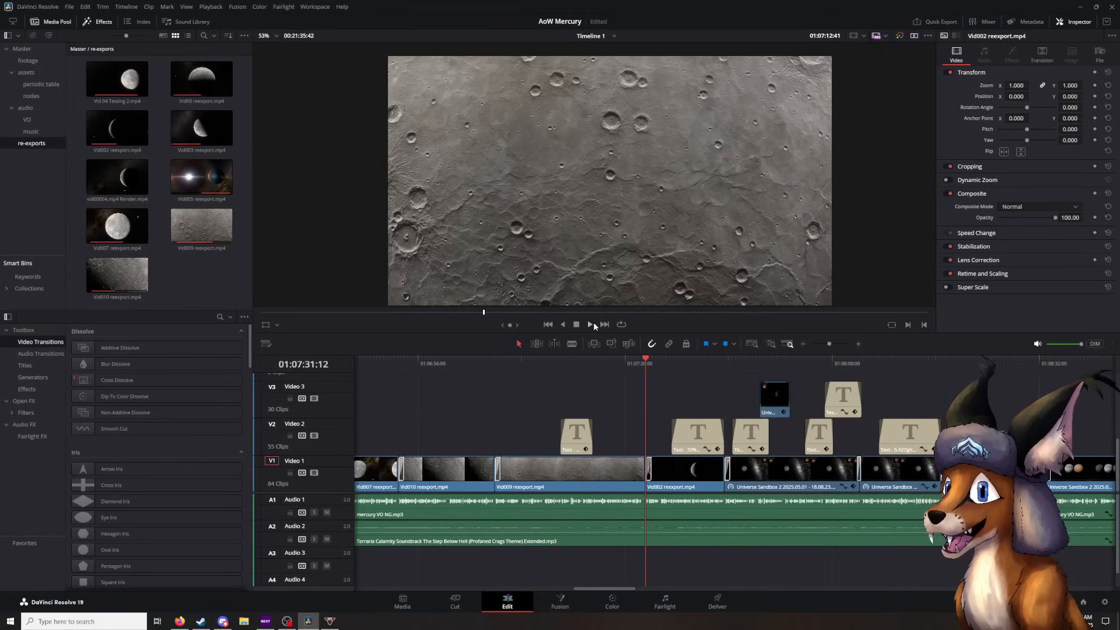
- Play the 70% Metallic / 30% Silicate title, replay part of it, and continue to the "Core is 57%" title at 01:07:47:00
{"action": "left_click", "coordinate": [592, 324]}
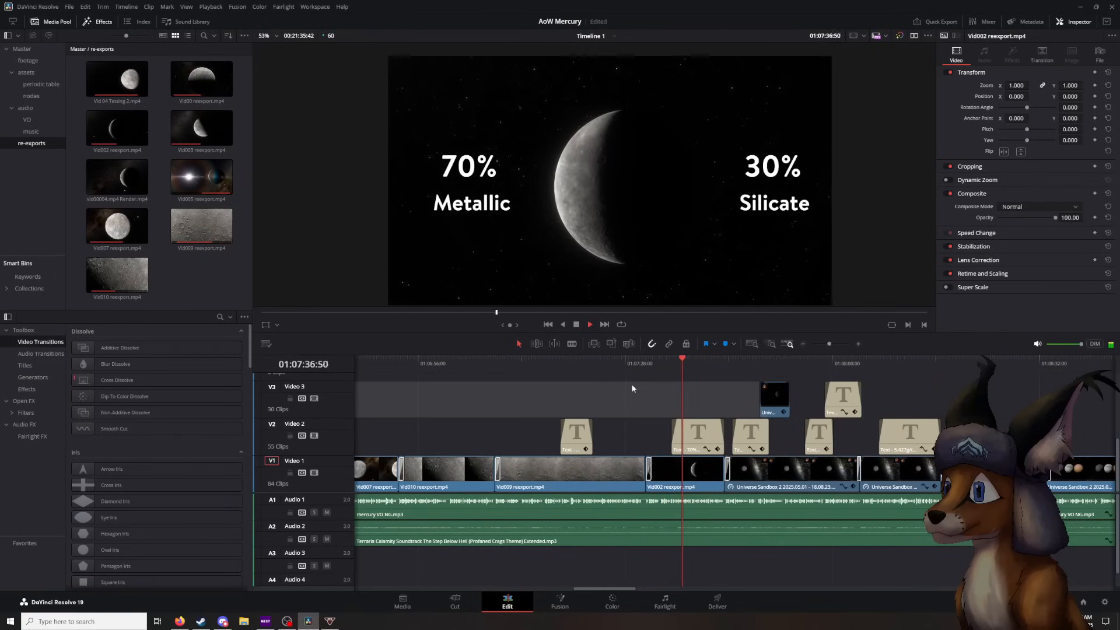
{"action": "left_click", "coordinate": [577, 324]}
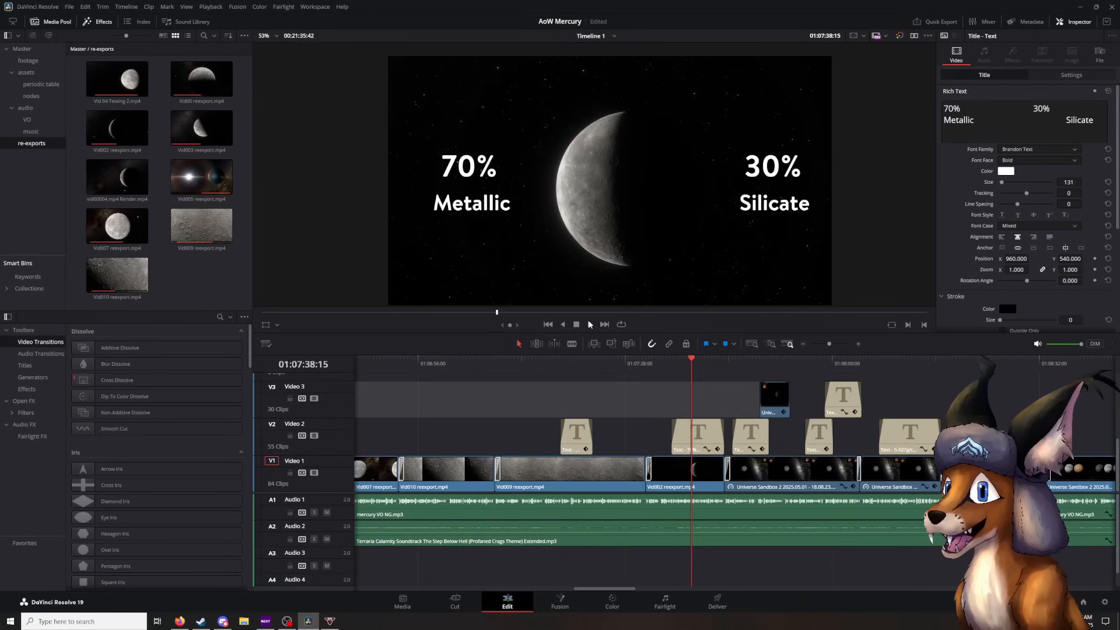
{"action": "left_click", "coordinate": [683, 365]}
{"action": "left_click", "coordinate": [589, 325]}
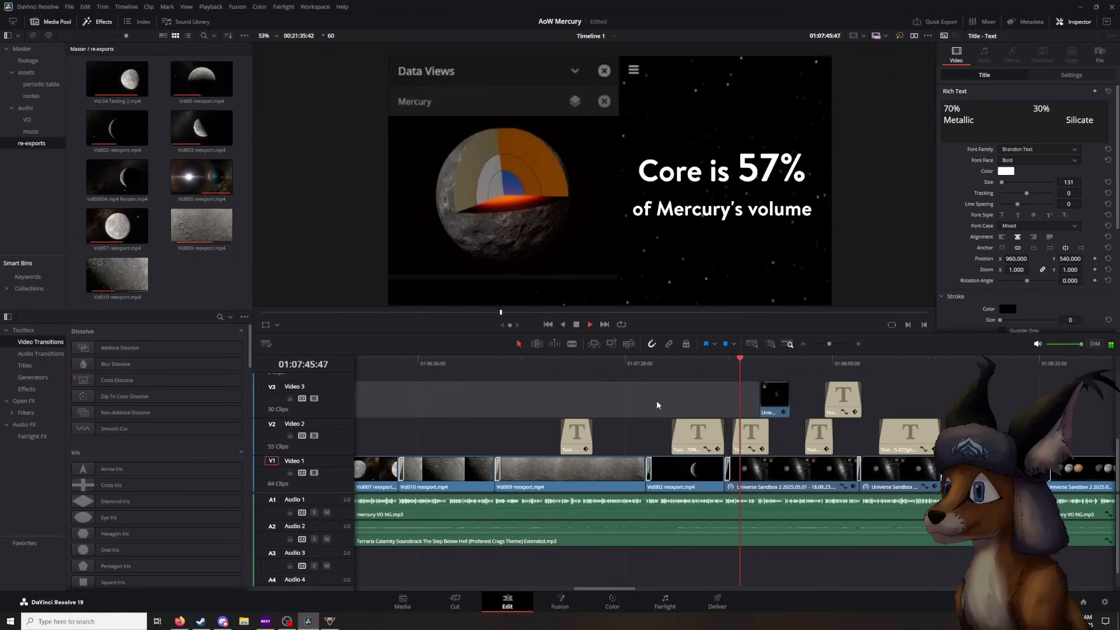
{"action": "left_click", "coordinate": [577, 325]}
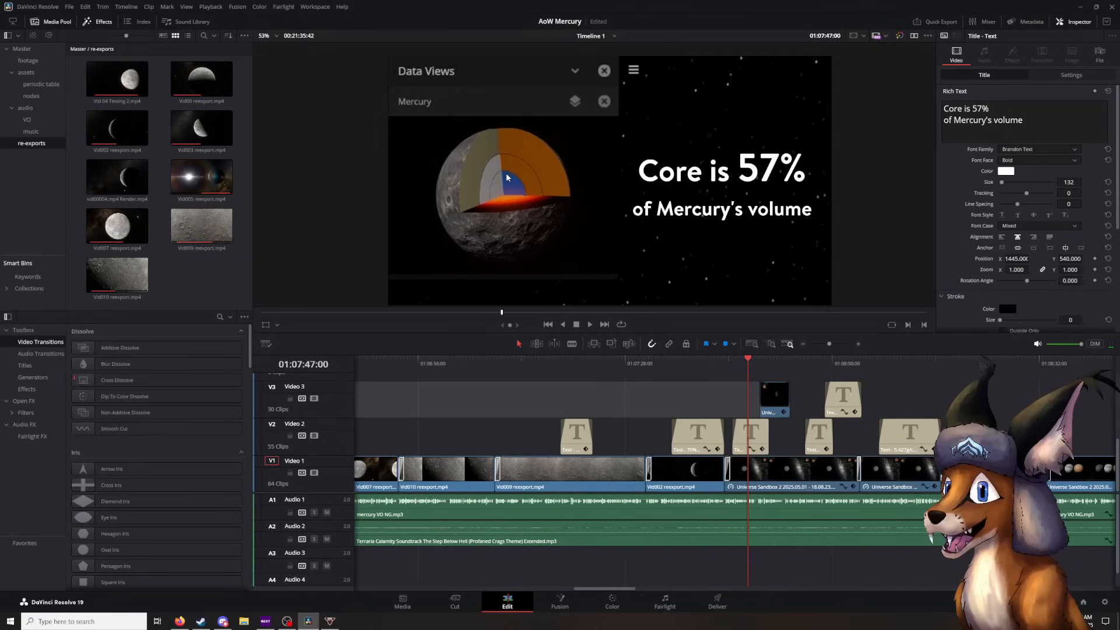
- Replay part of the "Core is 57%" title over the Mercury cutaway, stopping at 01:07:47:45
{"action": "left_click", "coordinate": [742, 359]}
{"action": "left_click", "coordinate": [590, 325]}
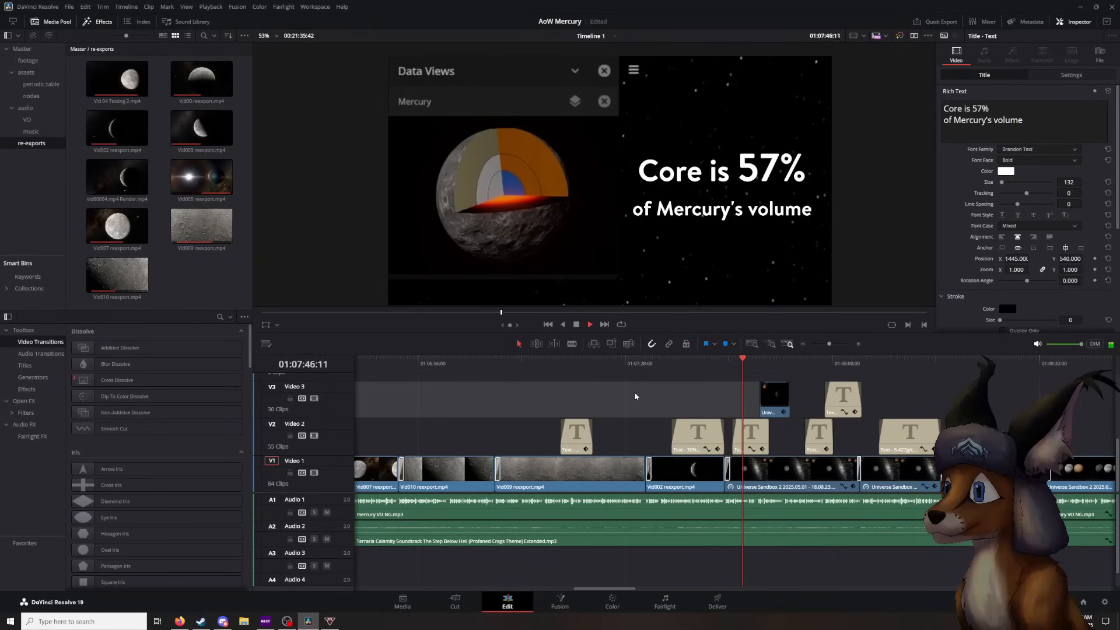
{"action": "left_click", "coordinate": [576, 325]}
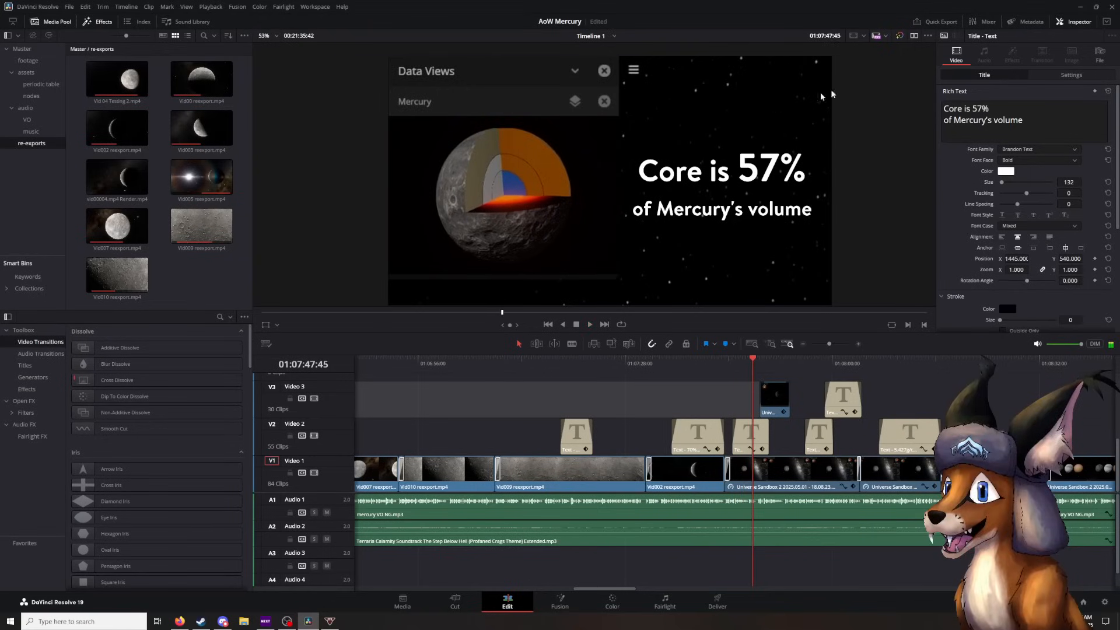
- Inspect the separate font sizes of "57%" and "of Mercury's volume" within the title's rich text
{"action": "left_click_drag", "start_coordinate": [990, 109], "coordinate": [943, 109]}
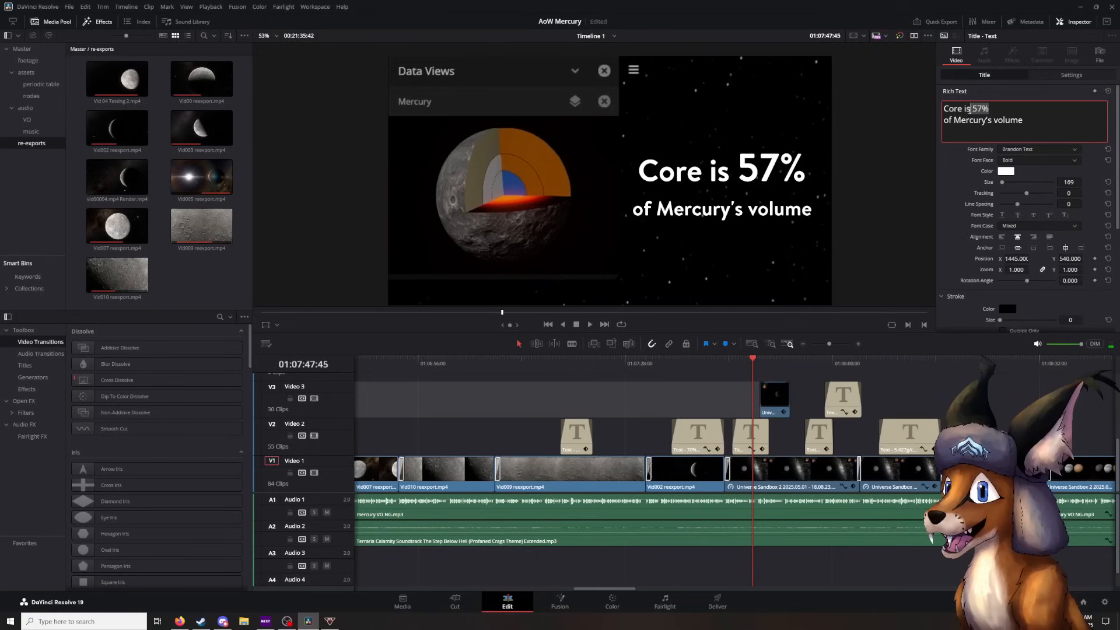
{"action": "left_click", "coordinate": [959, 109]}
{"action": "left_click_drag", "start_coordinate": [1028, 121], "coordinate": [914, 123]}
{"action": "left_click", "coordinate": [725, 386]}
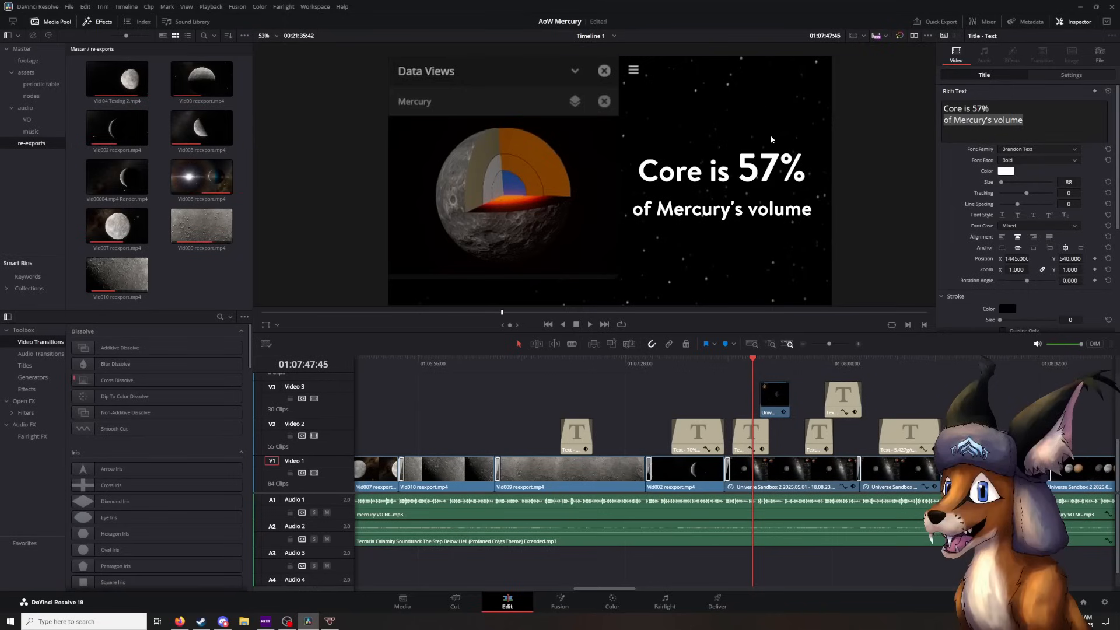
- Play on from the "Core is 57%" title through the crust and mantle title to the two-planet comparison shot, stopping at 01:08:22:40
{"action": "left_click", "coordinate": [590, 324]}
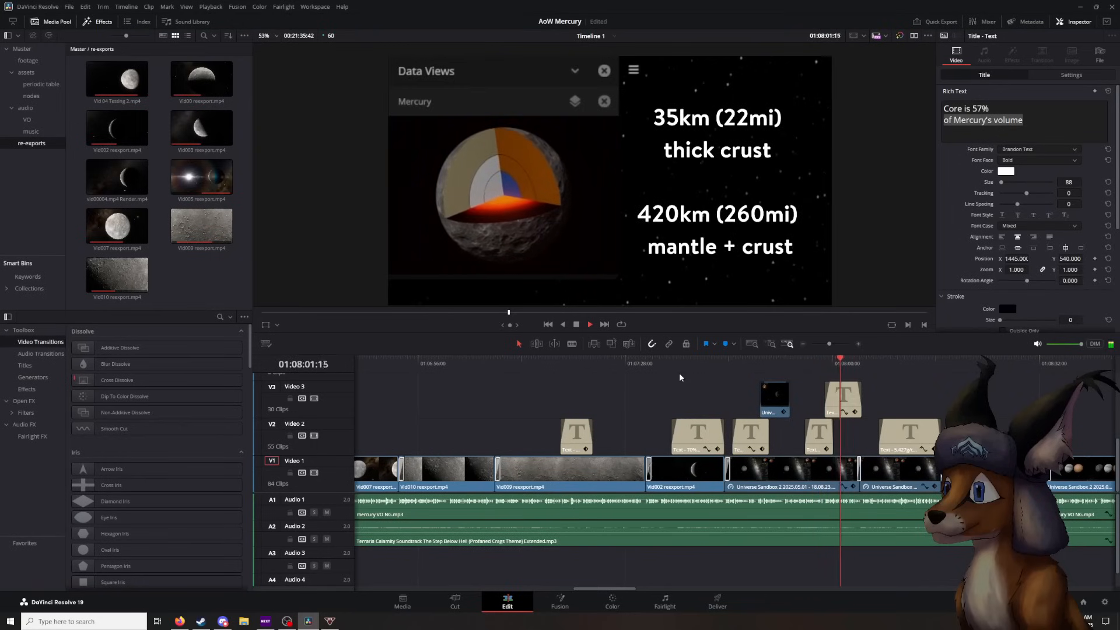
{"action": "left_click", "coordinate": [578, 327]}
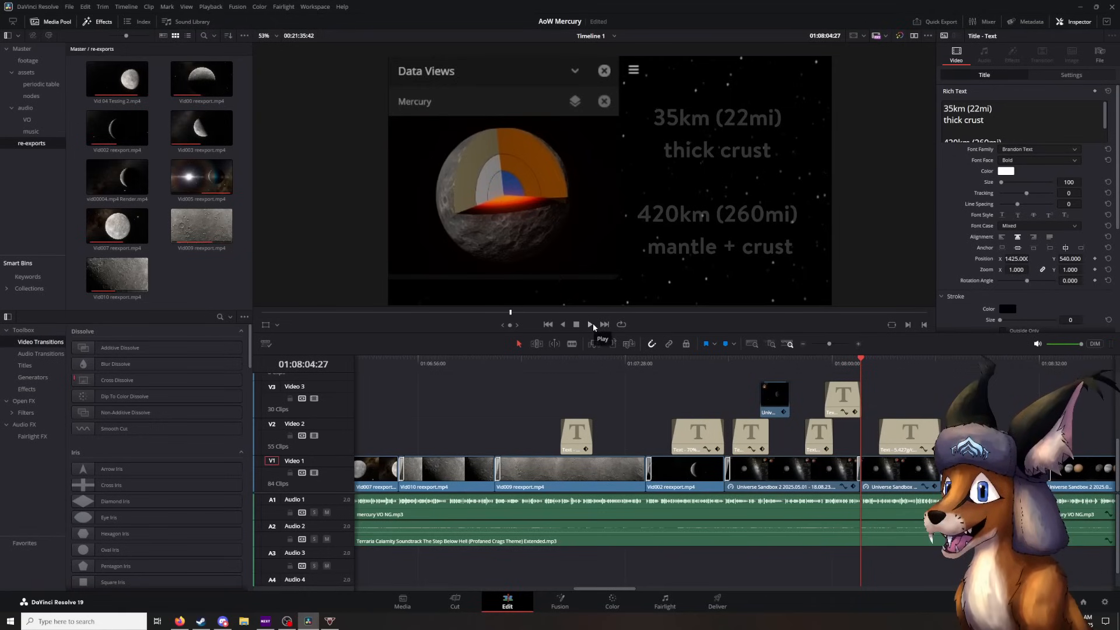
{"action": "left_click", "coordinate": [593, 324]}
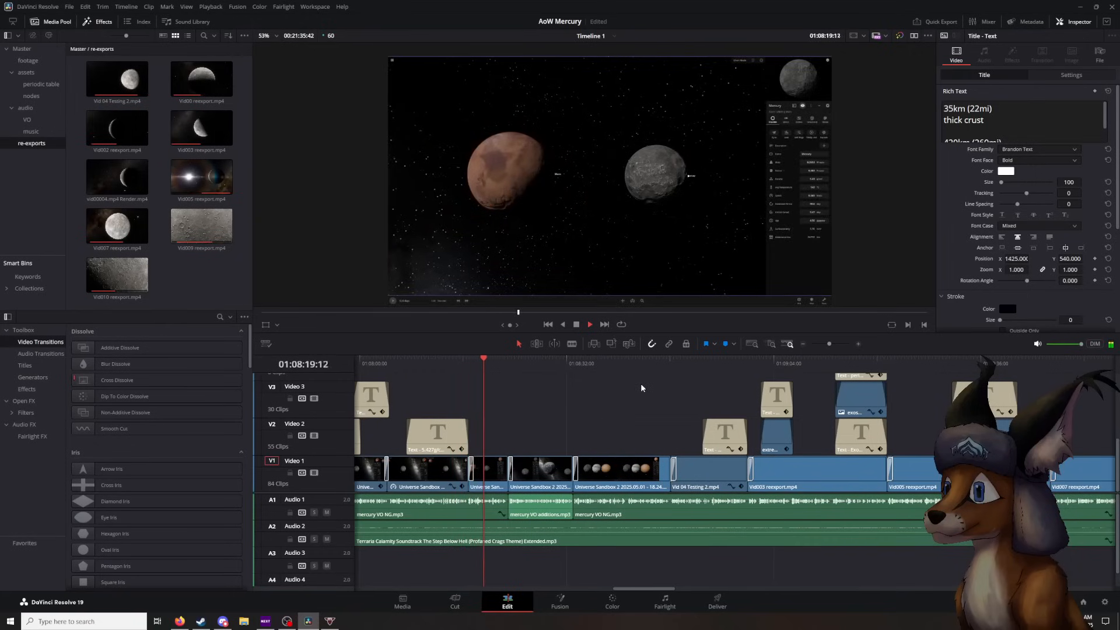
{"action": "left_click", "coordinate": [576, 325]}
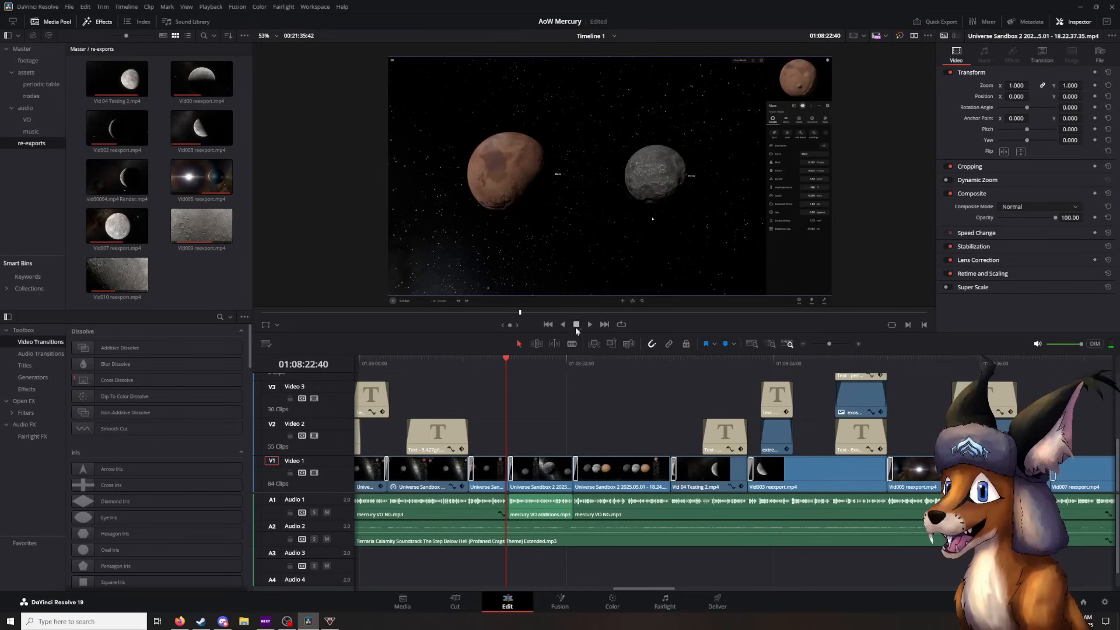
- Point out the mercury VO additions audio clip and play through it to the three-body comparison shot, stopping at 01:08:47:49
{"action": "left_click", "coordinate": [530, 516]}
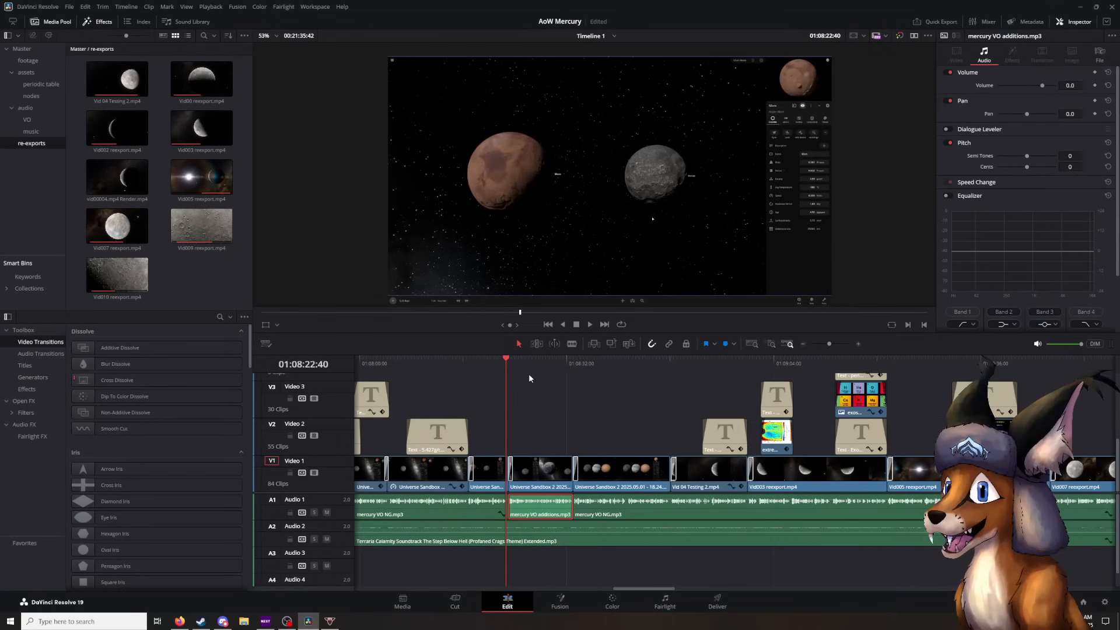
{"action": "left_click", "coordinate": [595, 325]}
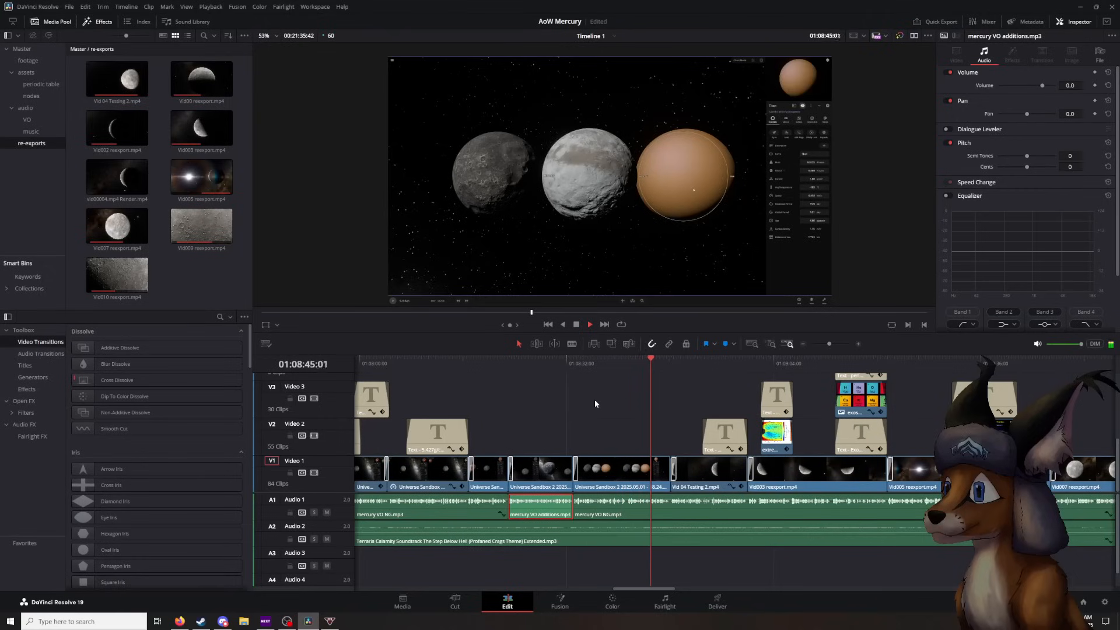
{"action": "left_click", "coordinate": [576, 324]}
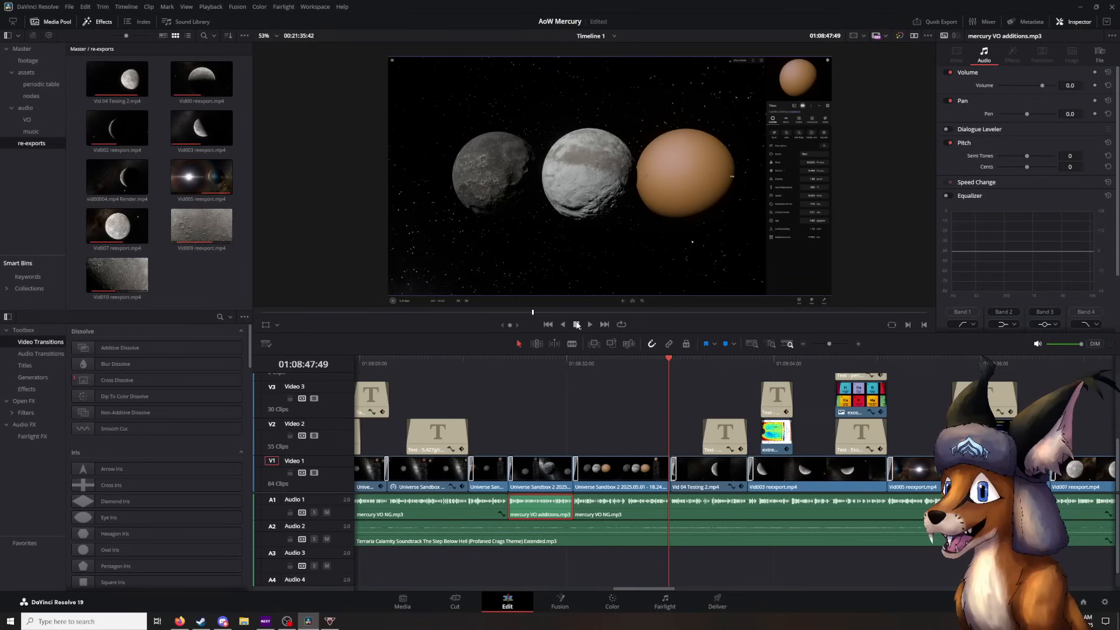
{"action": "key", "text": "alt+Tab"}
{"action": "key", "text": "alt+Tab"}
- Deselect the audio clip and play from the end of the three-body comparison to the Ion Density image at 01:09:03:06
{"action": "left_click", "coordinate": [689, 401]}
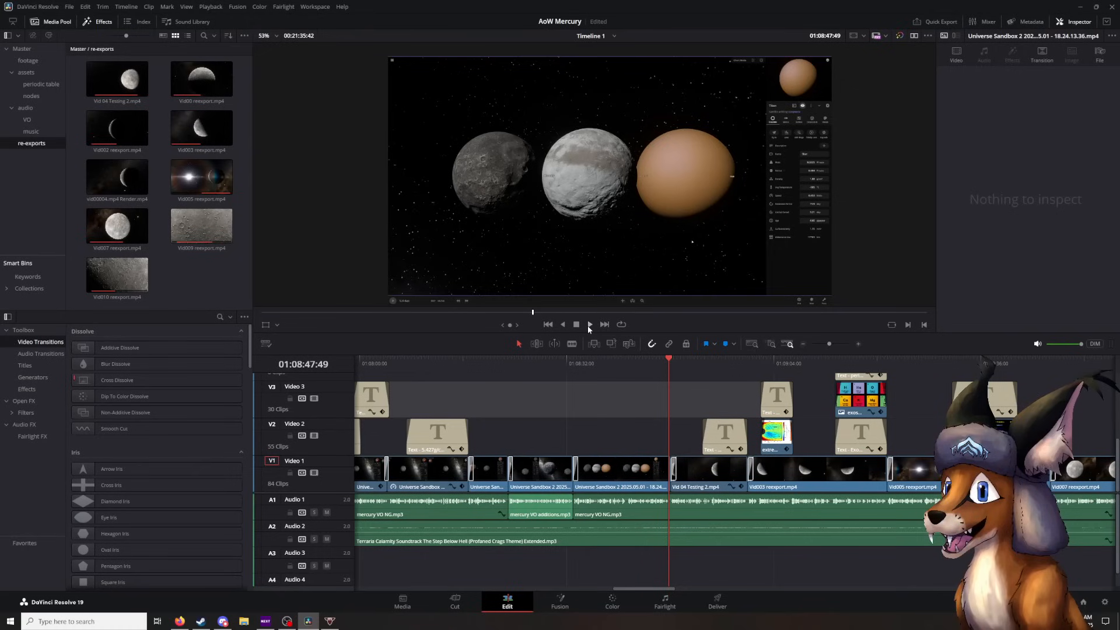
{"action": "left_click_drag", "start_coordinate": [670, 362], "coordinate": [664, 363]}
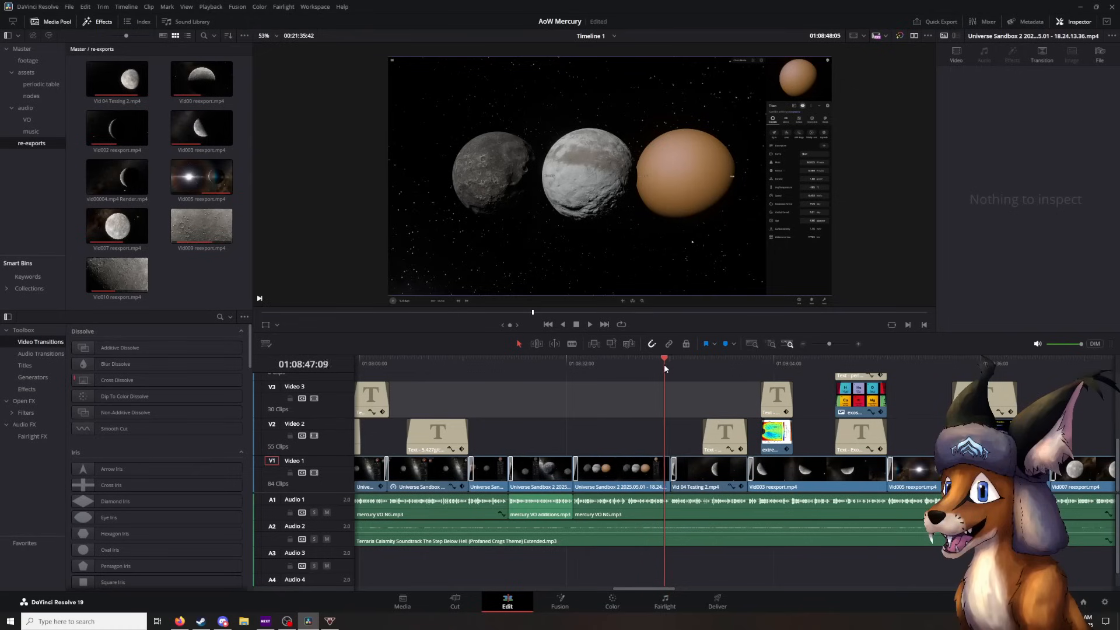
{"action": "left_click", "coordinate": [590, 325]}
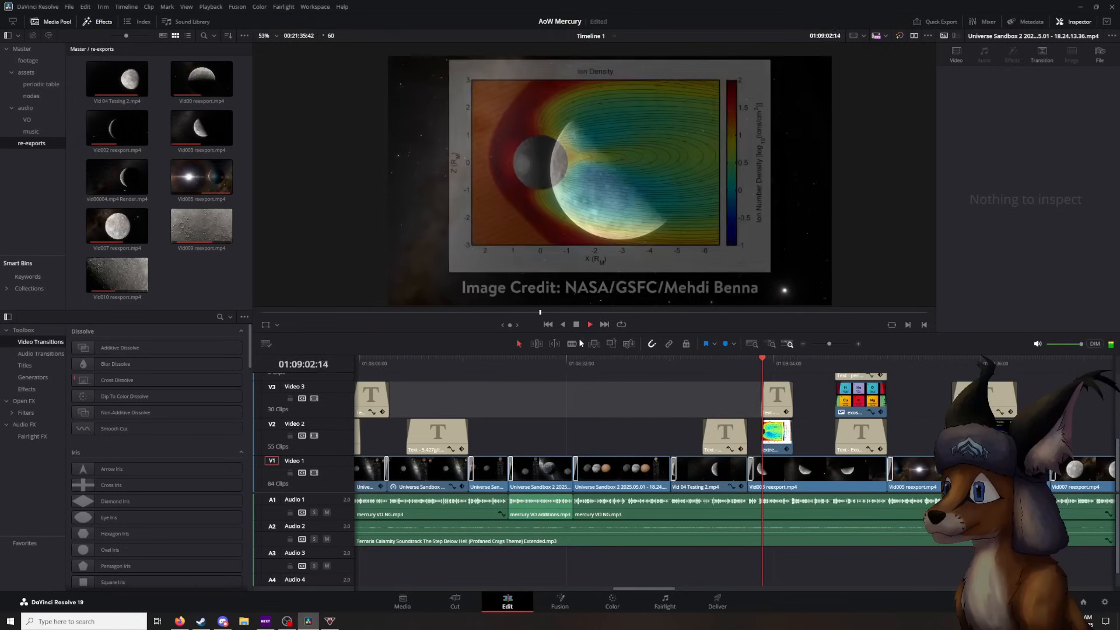
{"action": "left_click", "coordinate": [576, 325]}
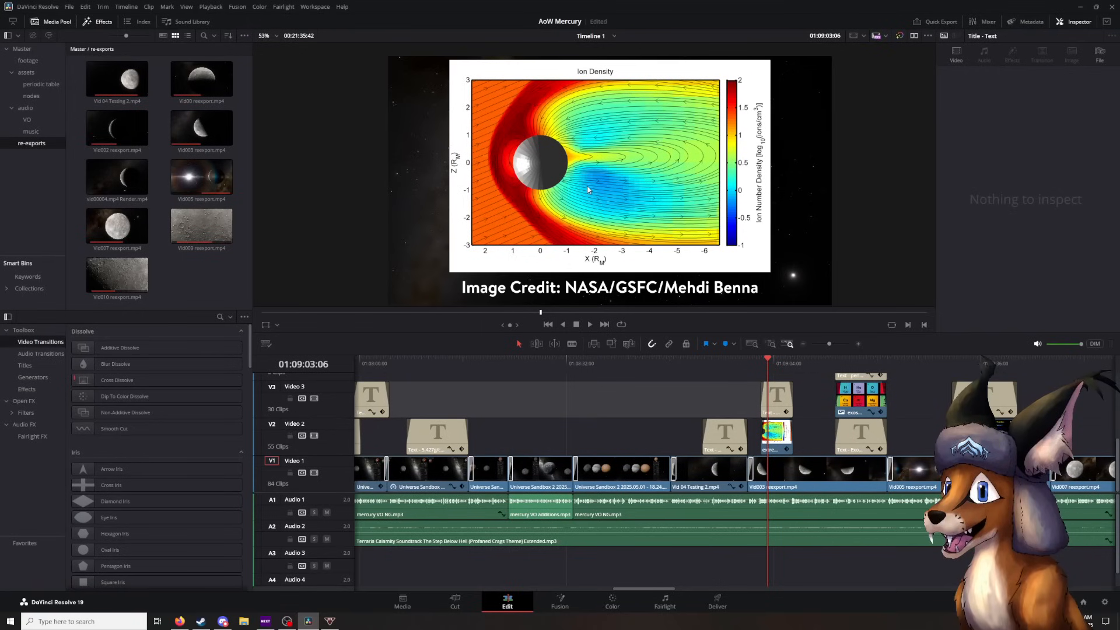
- Play on from the Ion Density image to the Exosphere Elements periodic table overlay, stopping at 01:09:17:49
{"action": "left_click", "coordinate": [590, 326]}
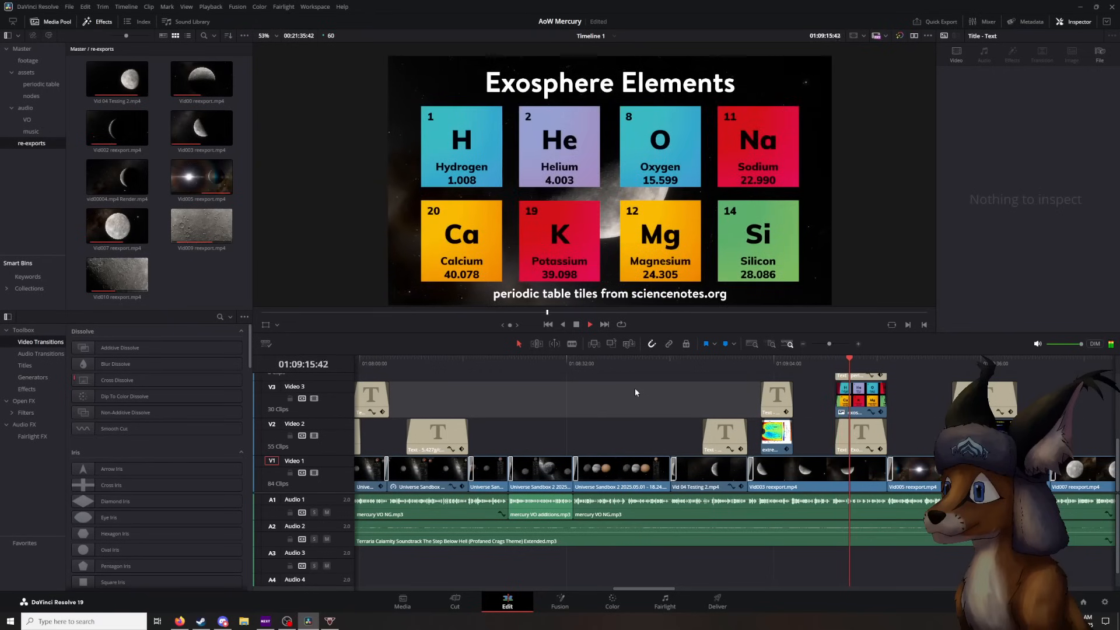
{"action": "key", "text": "space"}
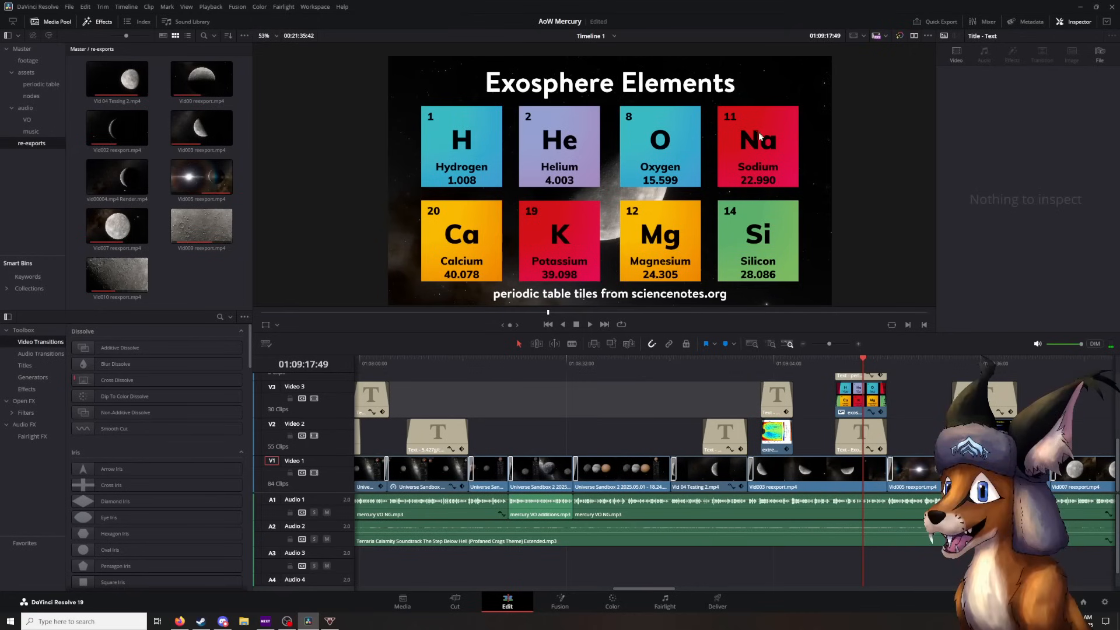
{"action": "scroll", "coordinate": [818, 381], "scroll_direction": "right", "scroll_amount": 3}
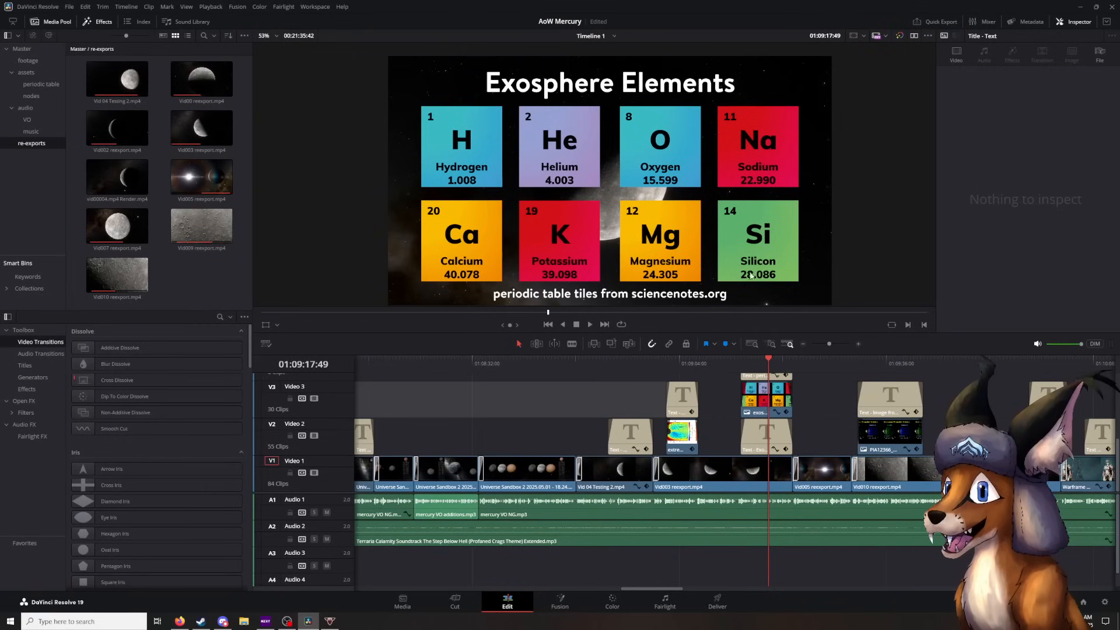
- Play on to the Calcium and Magnesium Emission image, then replay it from its start to the end of Vid010 reexport at 01:09:46:40
{"action": "left_click", "coordinate": [590, 325]}
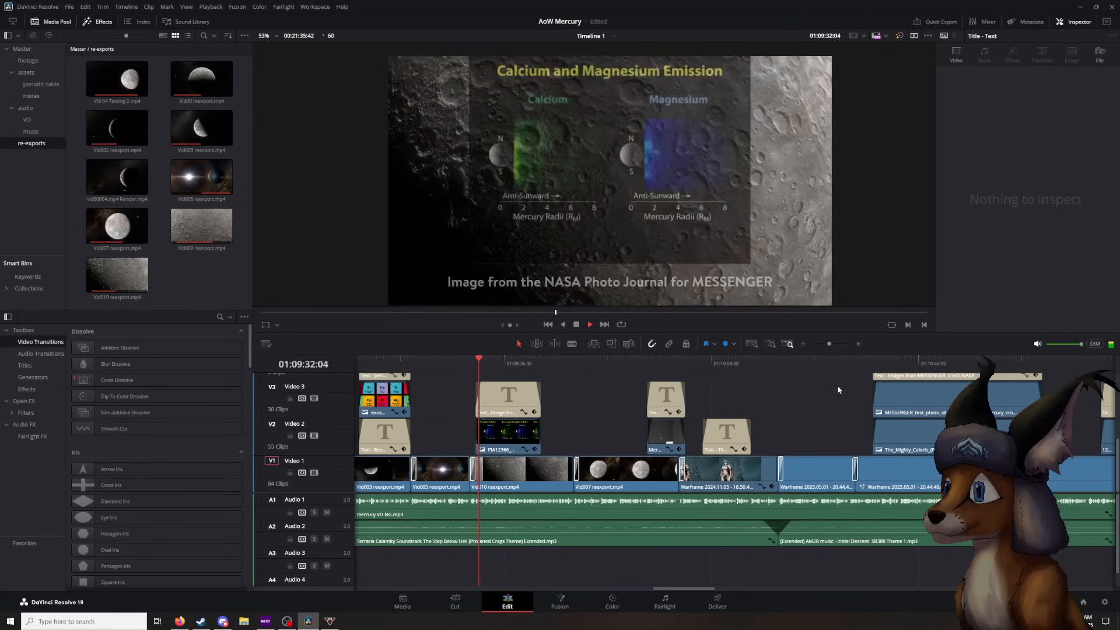
{"action": "key", "text": "space"}
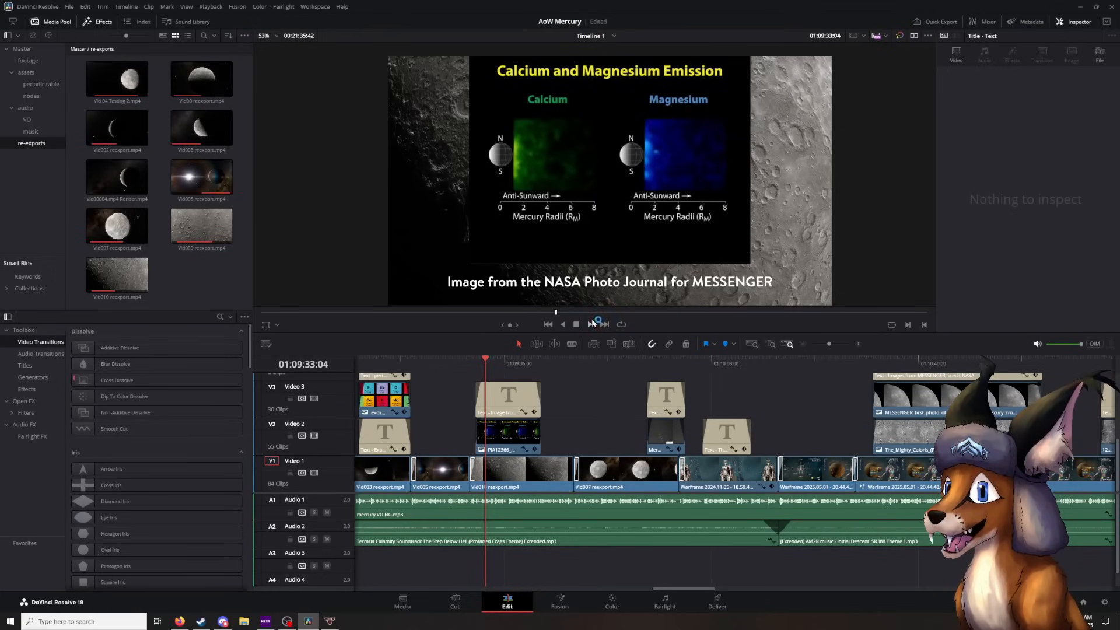
{"action": "key", "text": "Up"}
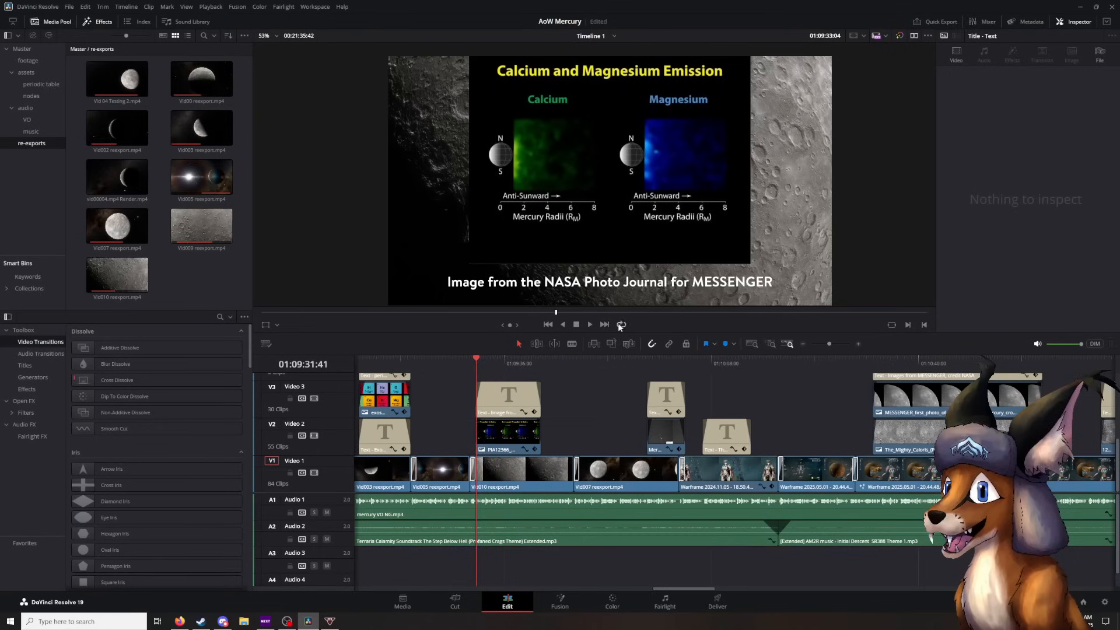
{"action": "left_click", "coordinate": [590, 324]}
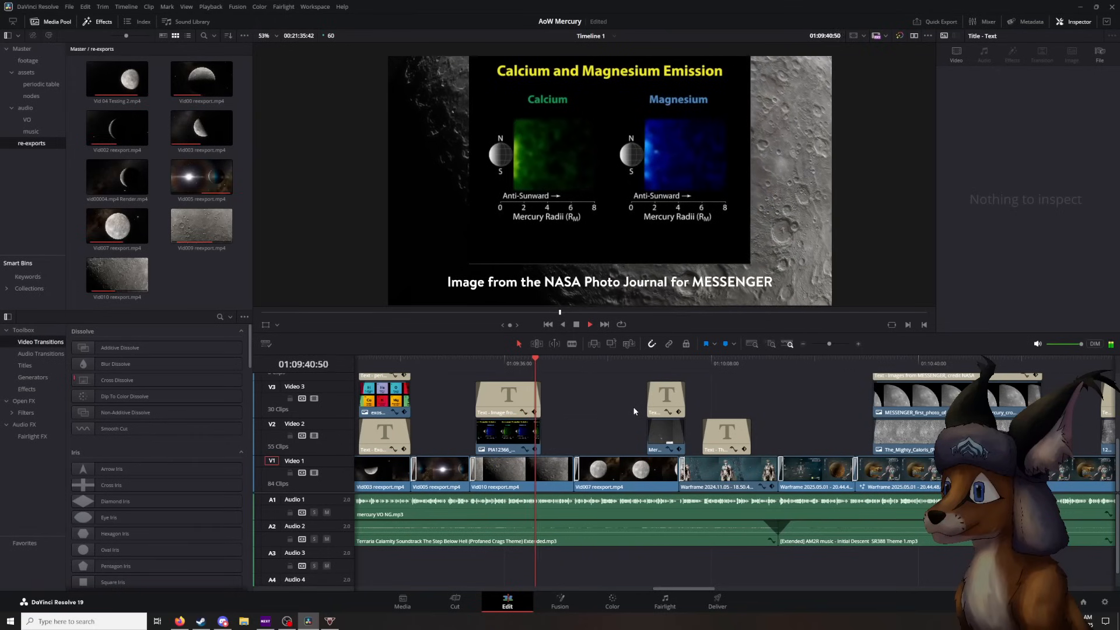
{"action": "left_click", "coordinate": [577, 324]}
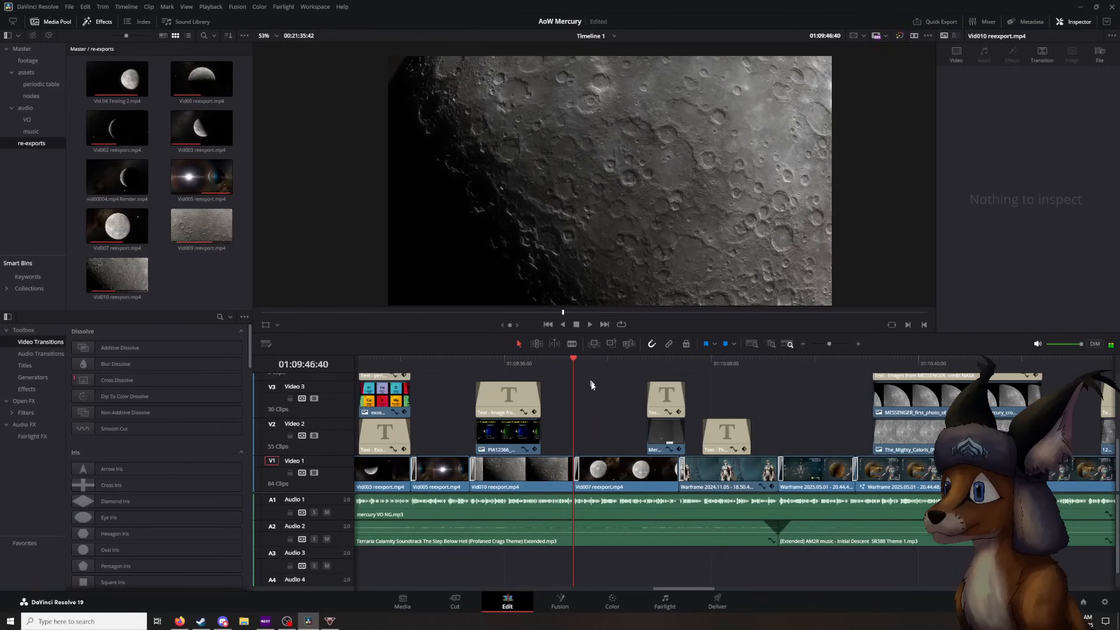
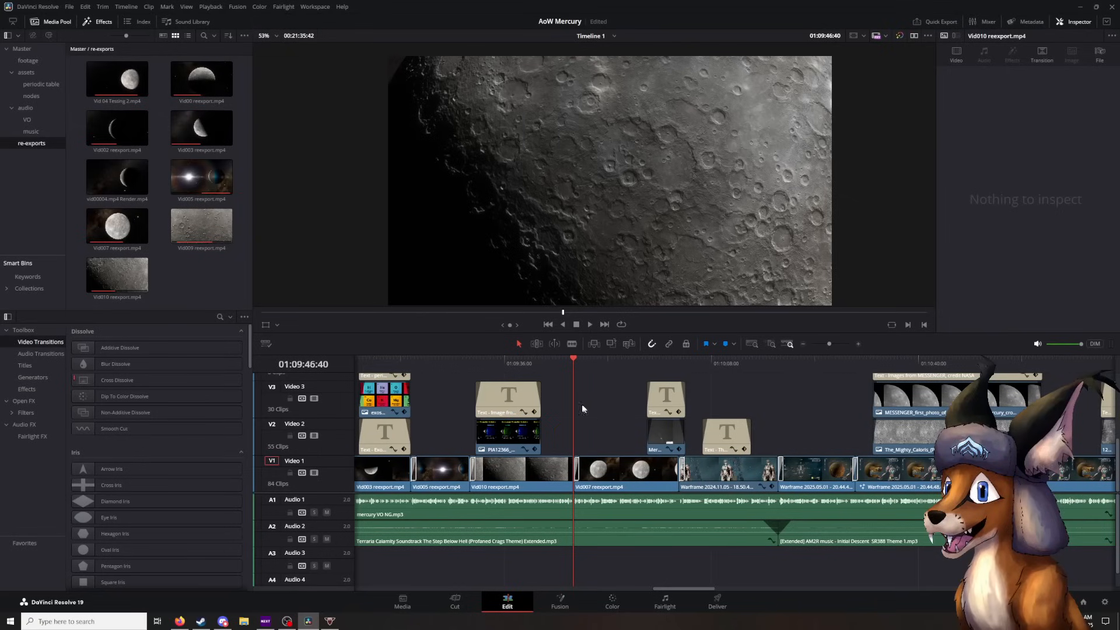
- Play on from the end of Vid010 reexport through Vid007 reexport to the Mercury Sodium Tail image, stopping at 01:10:00:30
{"action": "left_click", "coordinate": [589, 324]}
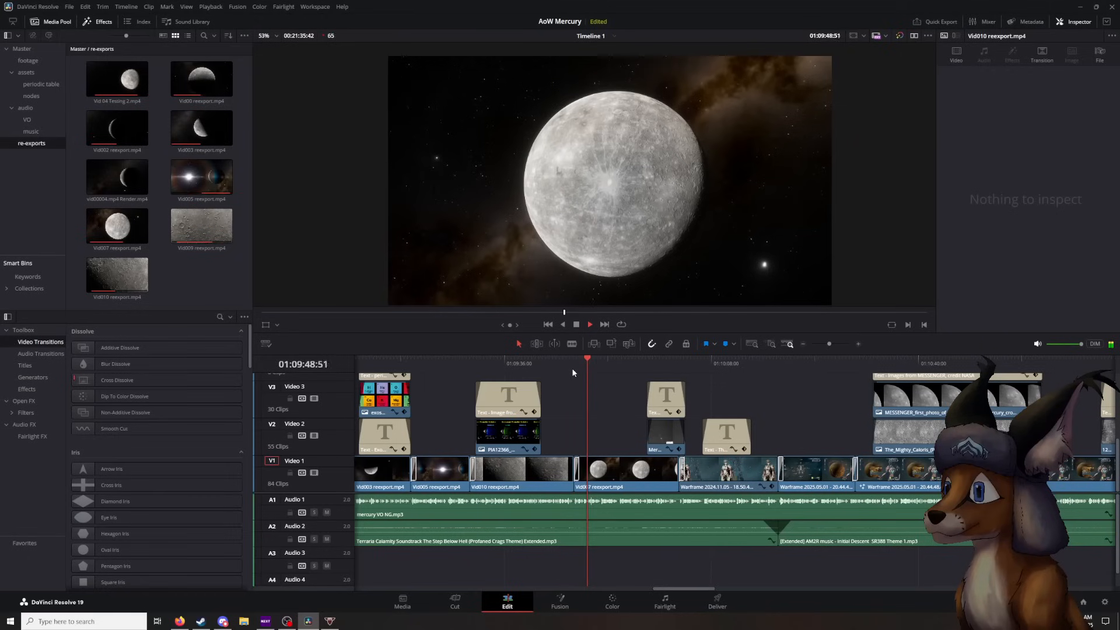
{"action": "left_click", "coordinate": [576, 324]}
{"action": "left_click", "coordinate": [592, 361]}
{"action": "left_click", "coordinate": [591, 324]}
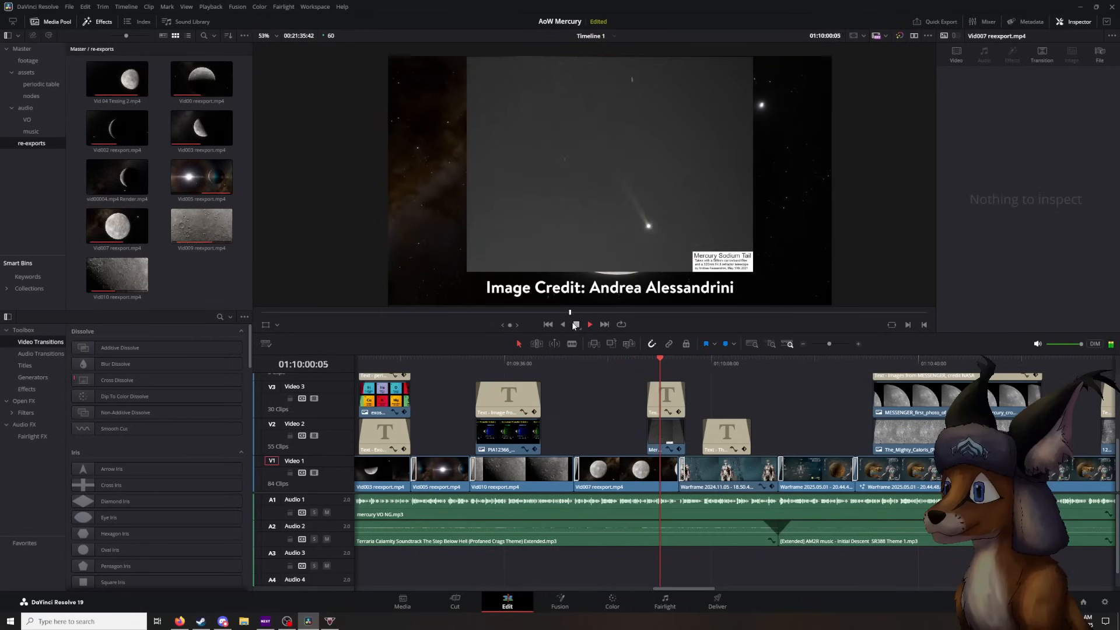
{"action": "key", "text": "space"}
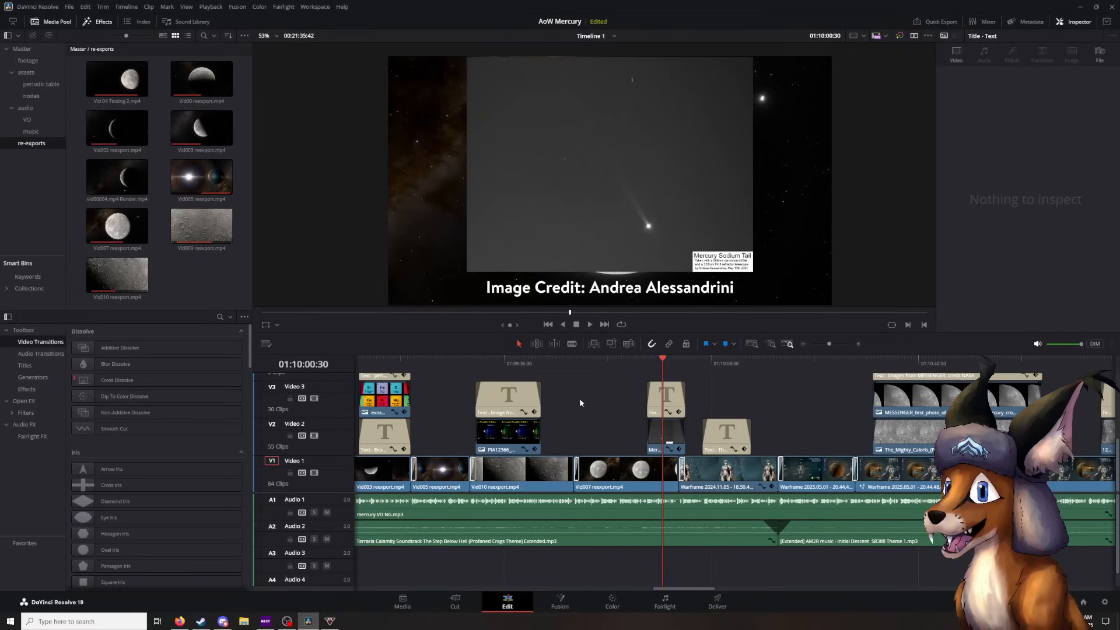
- Replay from the sodium tail image and continue through the "This is NOT comprehensive" title to the Mercury star chart, stopping at 01:10:25:00
{"action": "left_click", "coordinate": [656, 363]}
{"action": "left_click", "coordinate": [590, 325]}
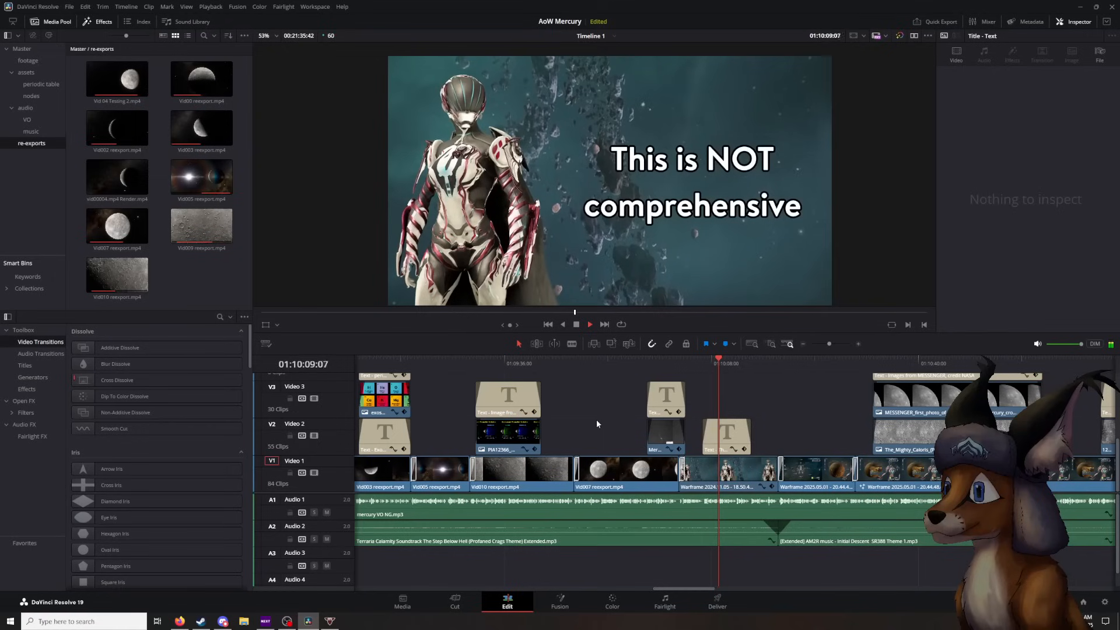
{"action": "left_click", "coordinate": [576, 323]}
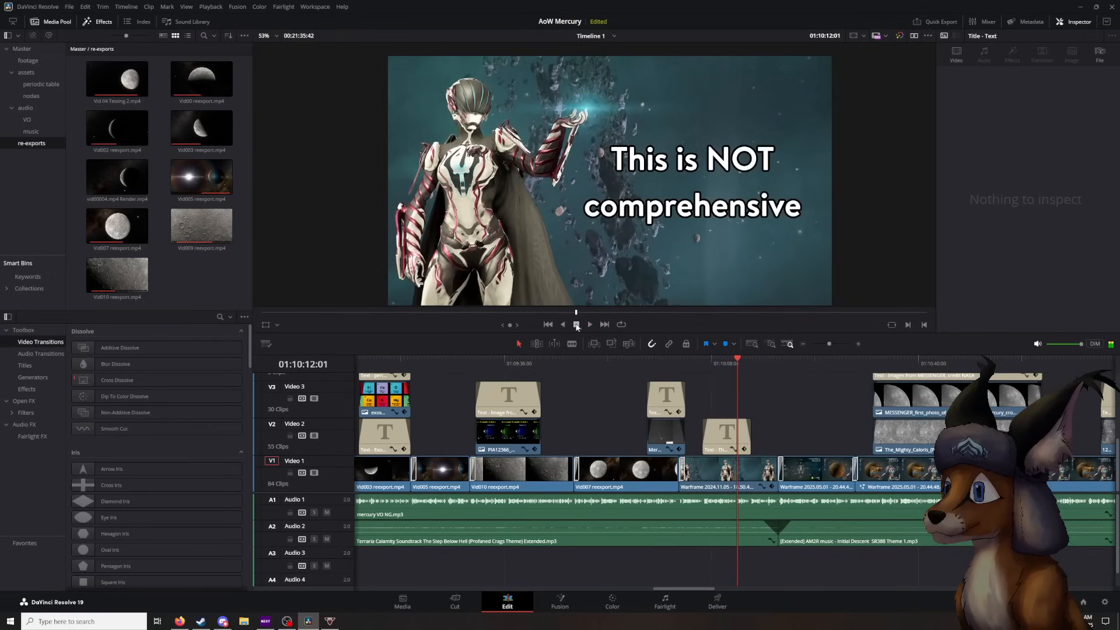
{"action": "left_click", "coordinate": [734, 371]}
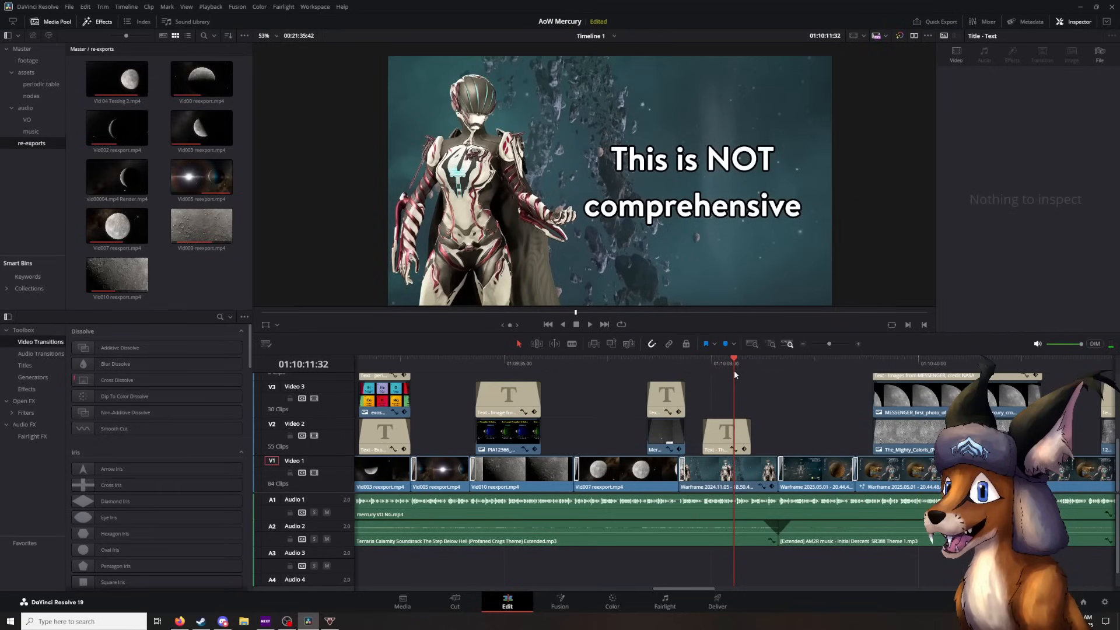
{"action": "left_click", "coordinate": [589, 325]}
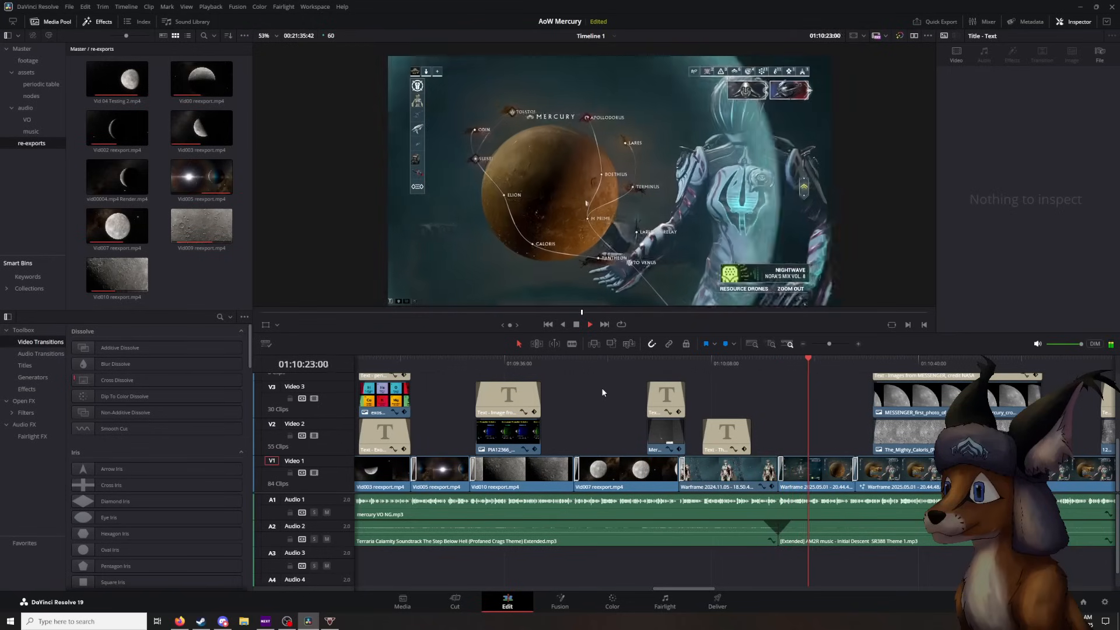
{"action": "left_click", "coordinate": [577, 327]}
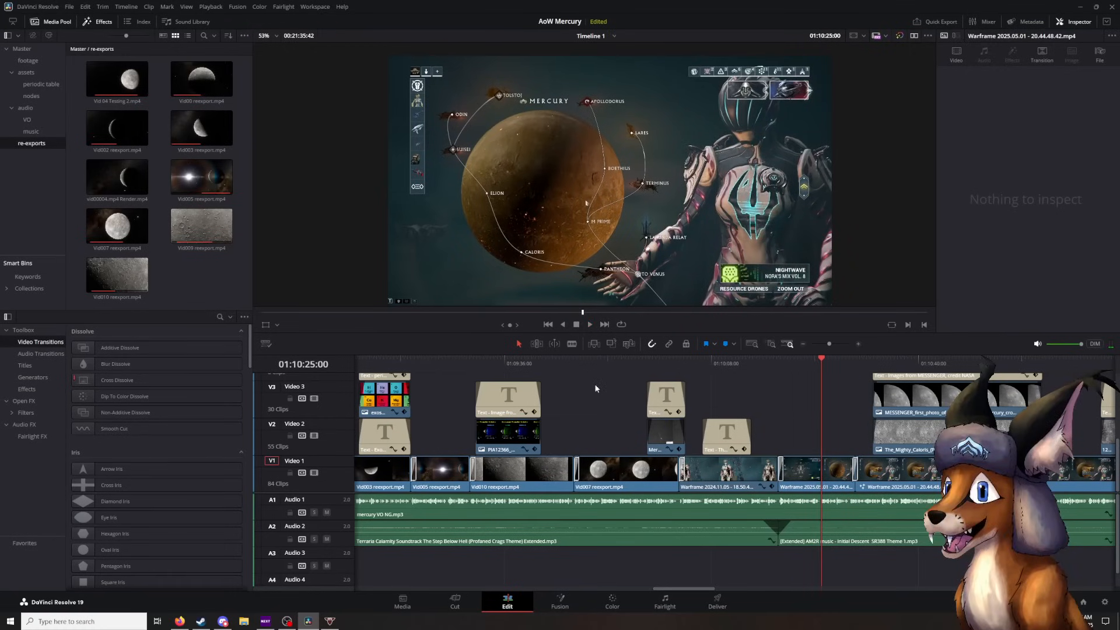
- Step back slightly in the star chart footage and play on to the two MESSENGER images, stopping at 01:10:34:48
{"action": "left_click_drag", "start_coordinate": [821, 364], "coordinate": [817, 364]}
{"action": "left_click", "coordinate": [589, 324]}
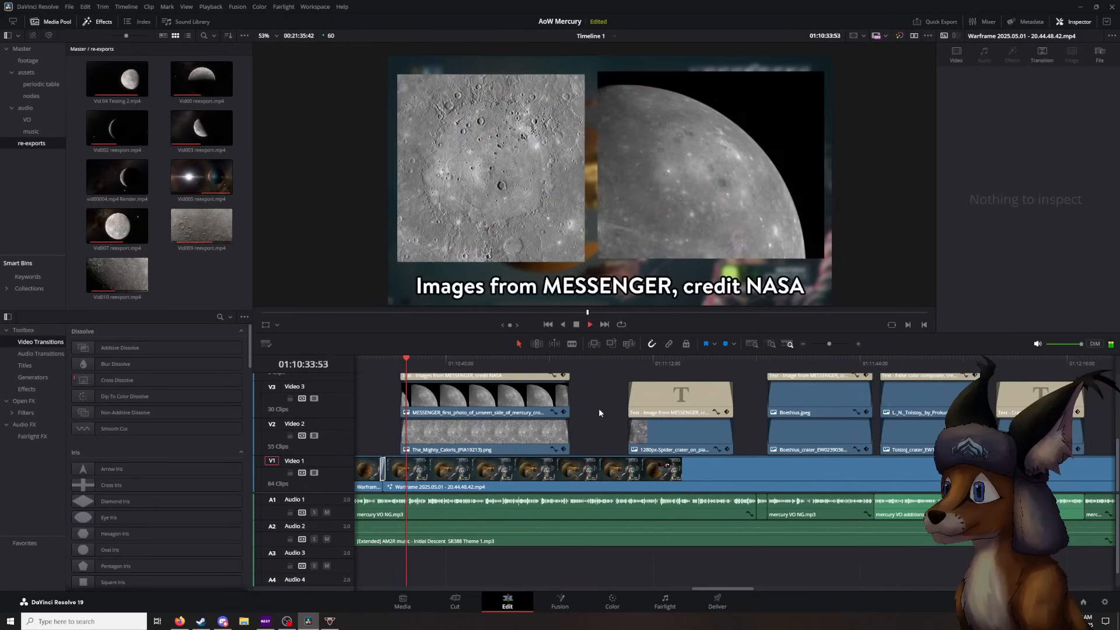
{"action": "left_click", "coordinate": [576, 325]}
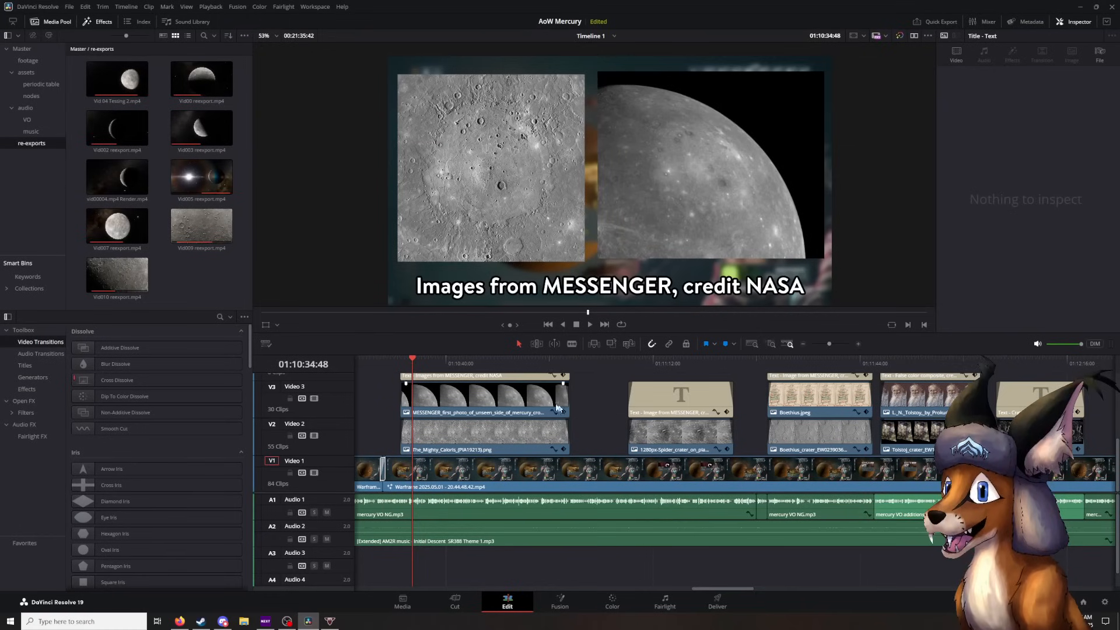
- Scrub across the MESSENGER images to 01:10:38:14 and play on to the Caloris node in the star chart, stopping at 01:11:06:24
{"action": "left_click", "coordinate": [610, 360]}
{"action": "left_click_drag", "start_coordinate": [623, 379], "coordinate": [434, 376]}
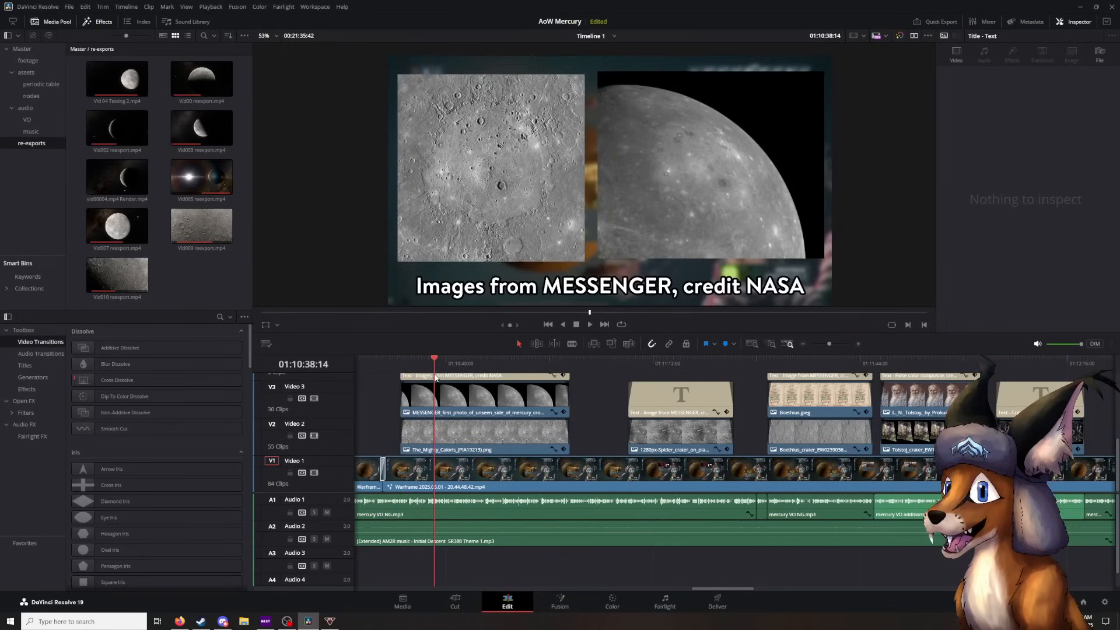
{"action": "left_click", "coordinate": [599, 413]}
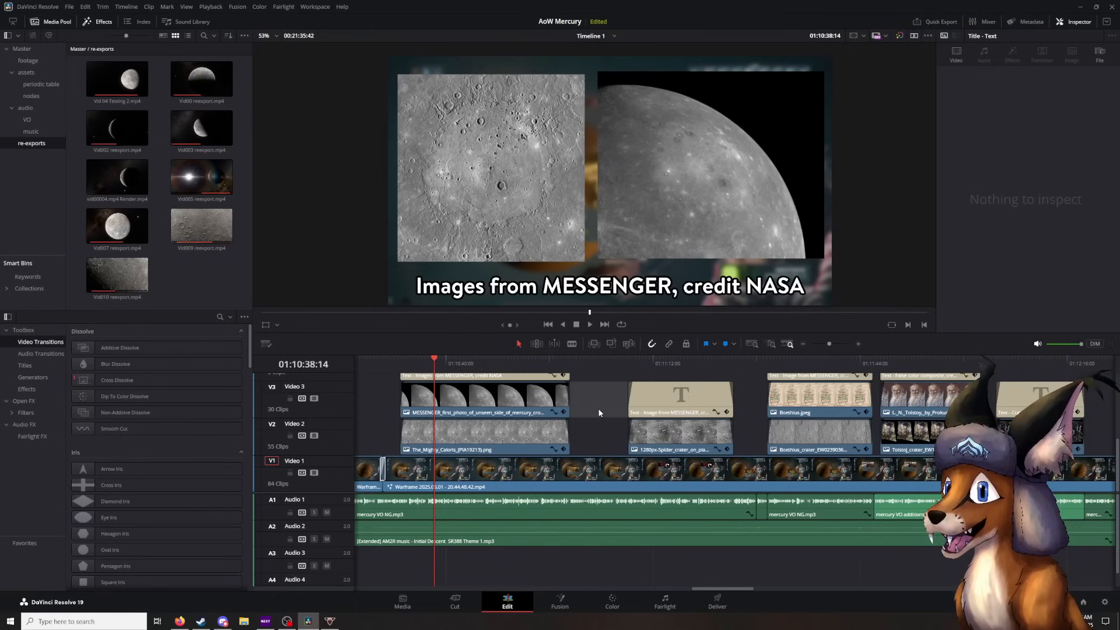
{"action": "left_click", "coordinate": [578, 442]}
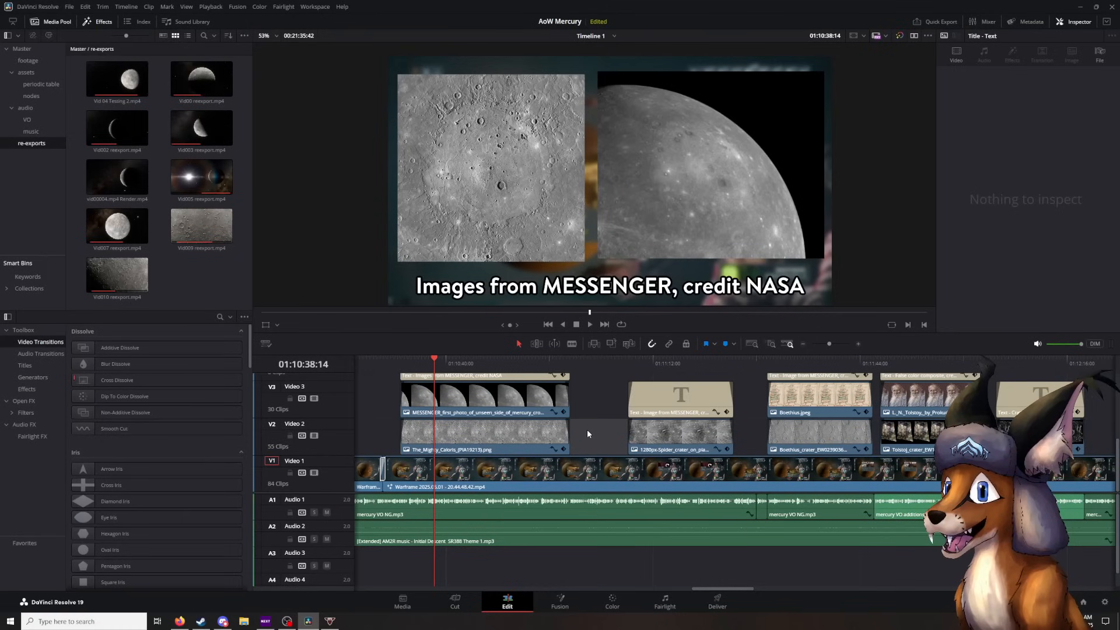
{"action": "left_click", "coordinate": [590, 324]}
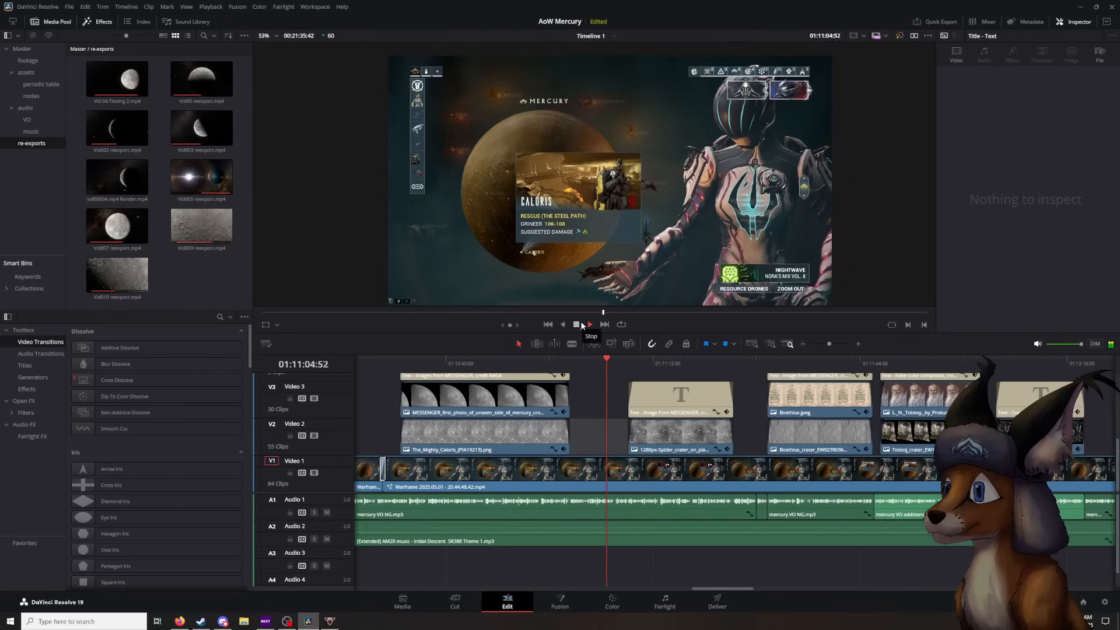
{"action": "left_click", "coordinate": [581, 324]}
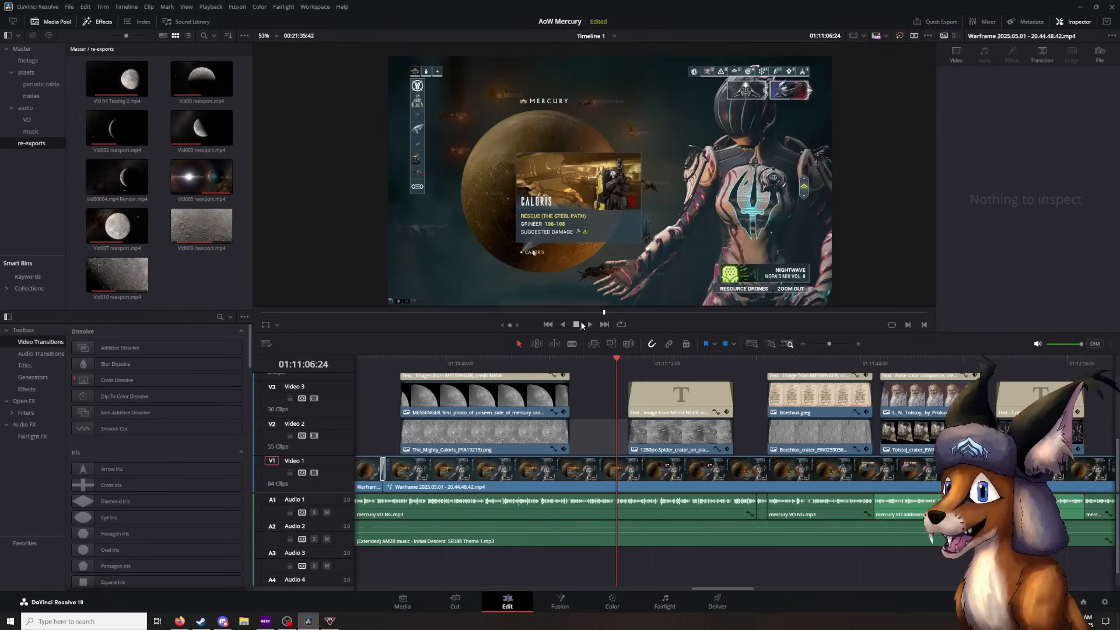
- Play on to the single MESSENGER crater image at 01:11:17:25, then scrub back to the Caloris node at 01:11:02:51
{"action": "key", "text": "space"}
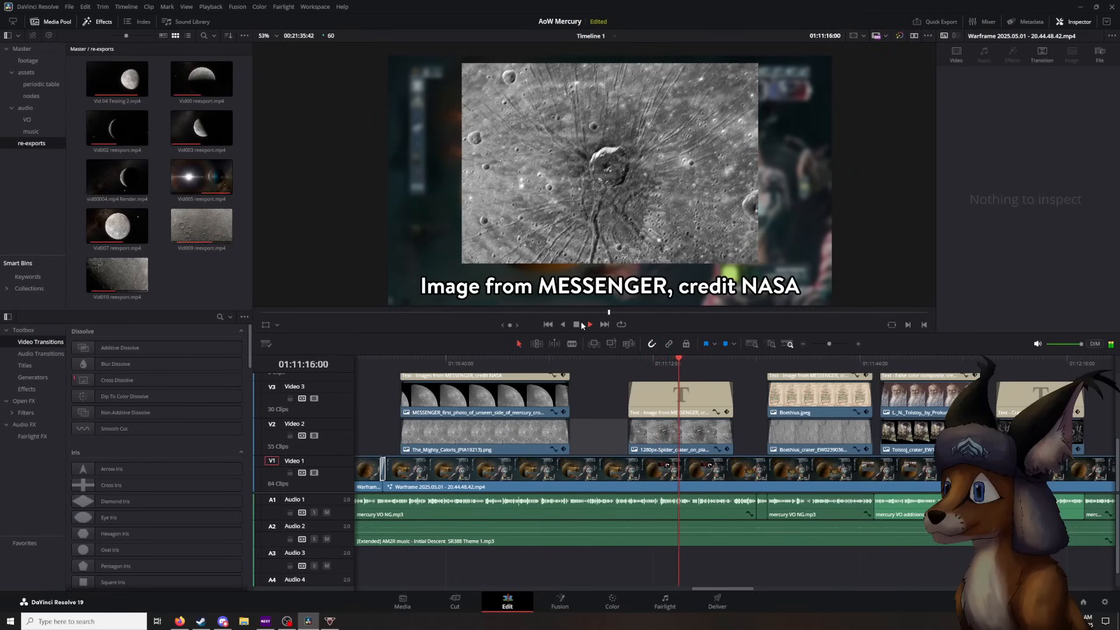
{"action": "left_click", "coordinate": [581, 323]}
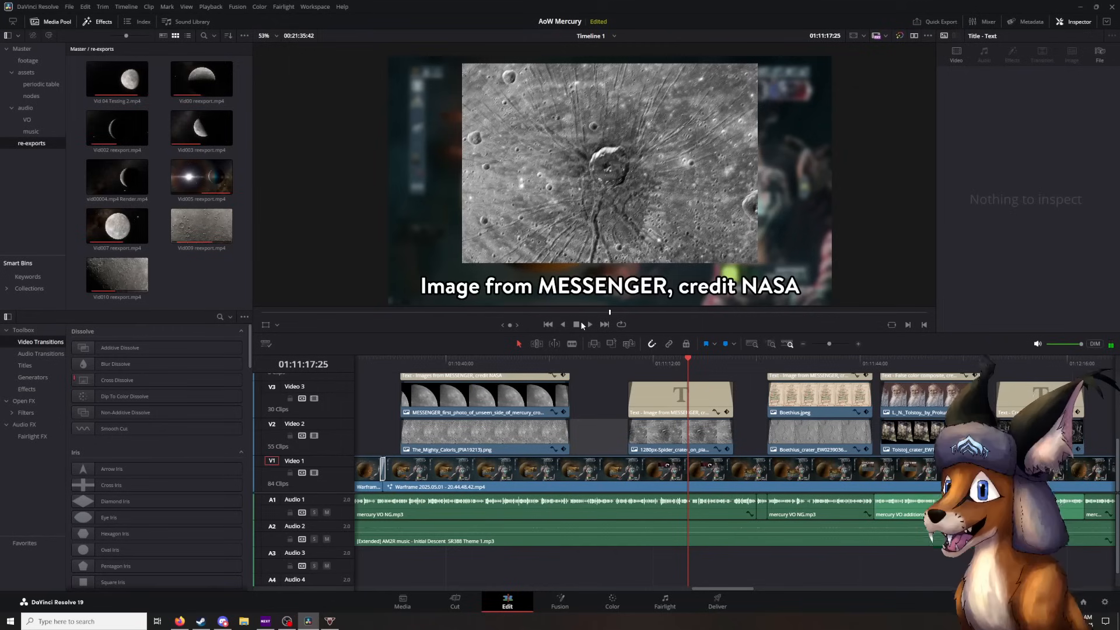
{"action": "left_click_drag", "start_coordinate": [688, 357], "coordinate": [594, 380]}
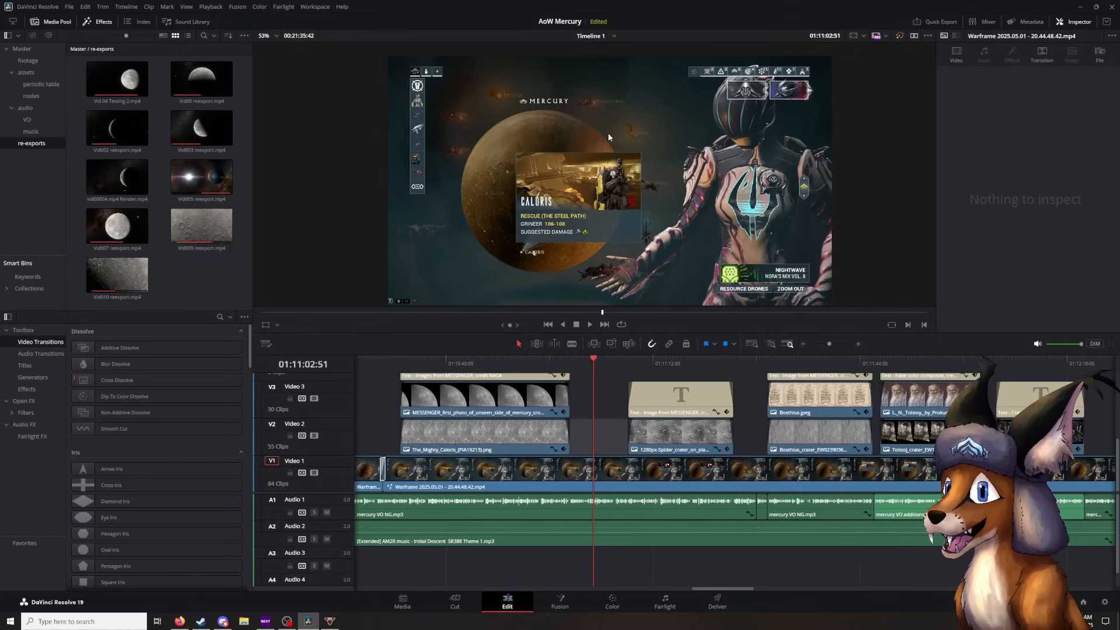
- Skip ahead within the MESSENGER crater image and play to the fade-in of the Boethius overlay, stopping at 01:11:29:51
{"action": "left_click_drag", "start_coordinate": [593, 369], "coordinate": [707, 362]}
{"action": "key", "text": "space"}
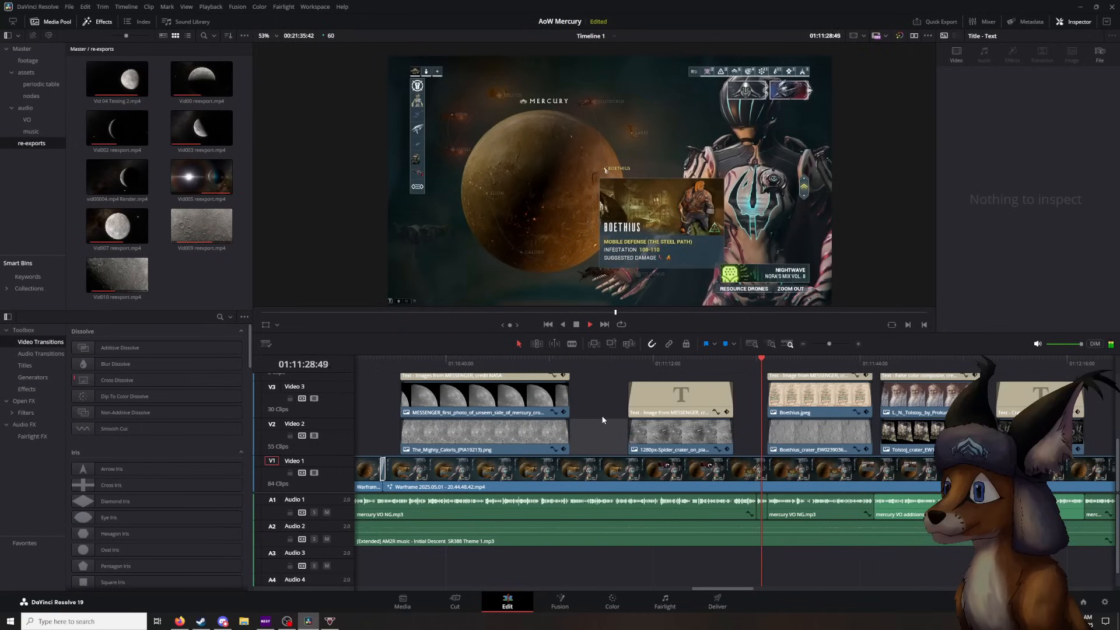
{"action": "key", "text": "space"}
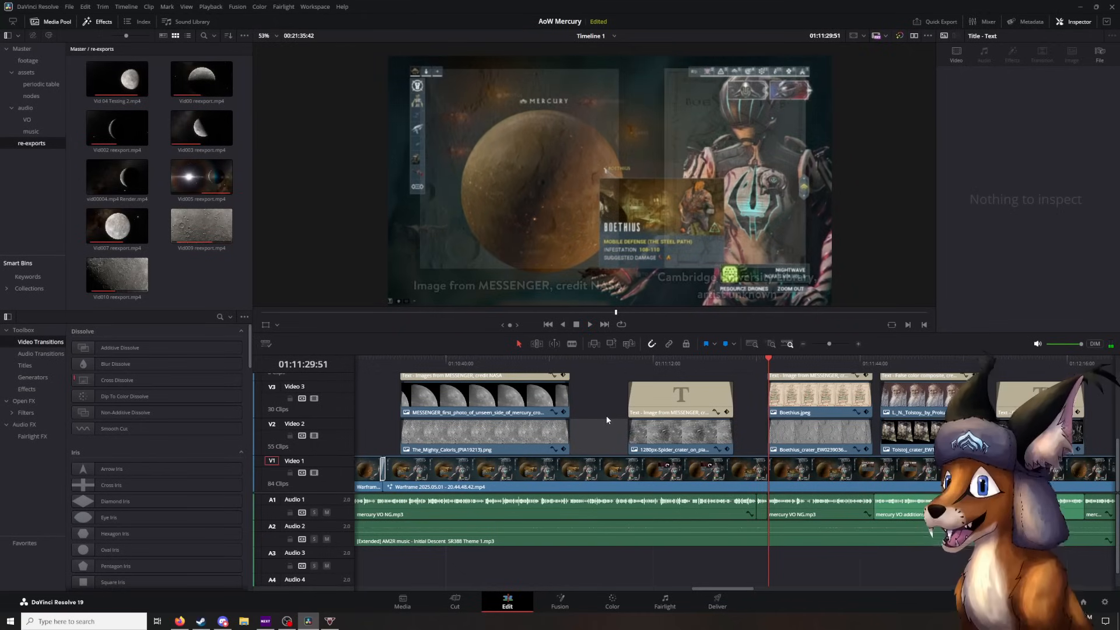
- Return to just before the Boethius overlay at 01:11:29:43 and replay its fade-in, stopping at 01:11:36:24
{"action": "scroll", "coordinate": [622, 404], "scroll_direction": "right", "scroll_amount": 3}
{"action": "scroll", "coordinate": [842, 414], "scroll_direction": "right", "scroll_amount": 1}
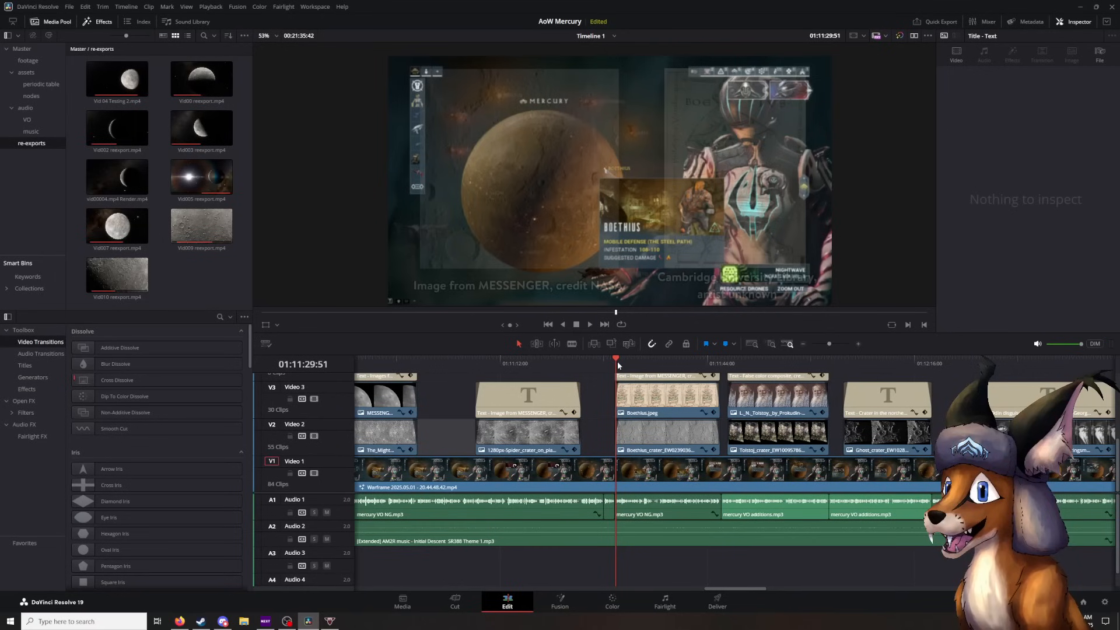
{"action": "scroll", "coordinate": [587, 387], "scroll_direction": "right", "scroll_amount": 2}
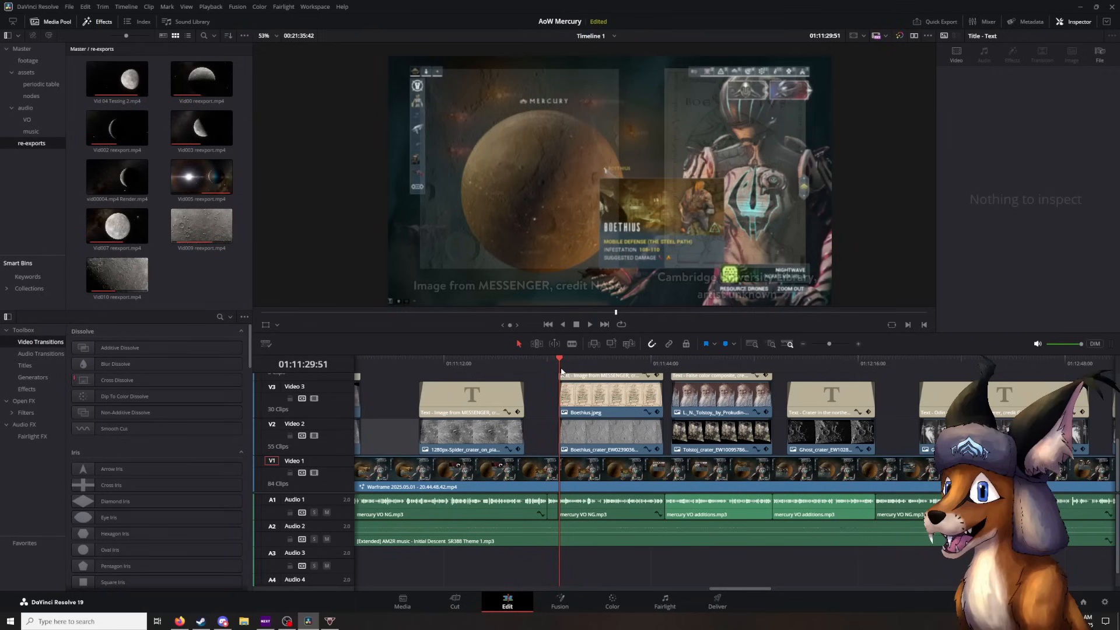
{"action": "mouse_move", "coordinate": [561, 363]}
{"action": "left_mouse_down"}
{"action": "mouse_move", "coordinate": [570, 364]}
{"action": "mouse_move", "coordinate": [556, 365]}
{"action": "left_mouse_up"}
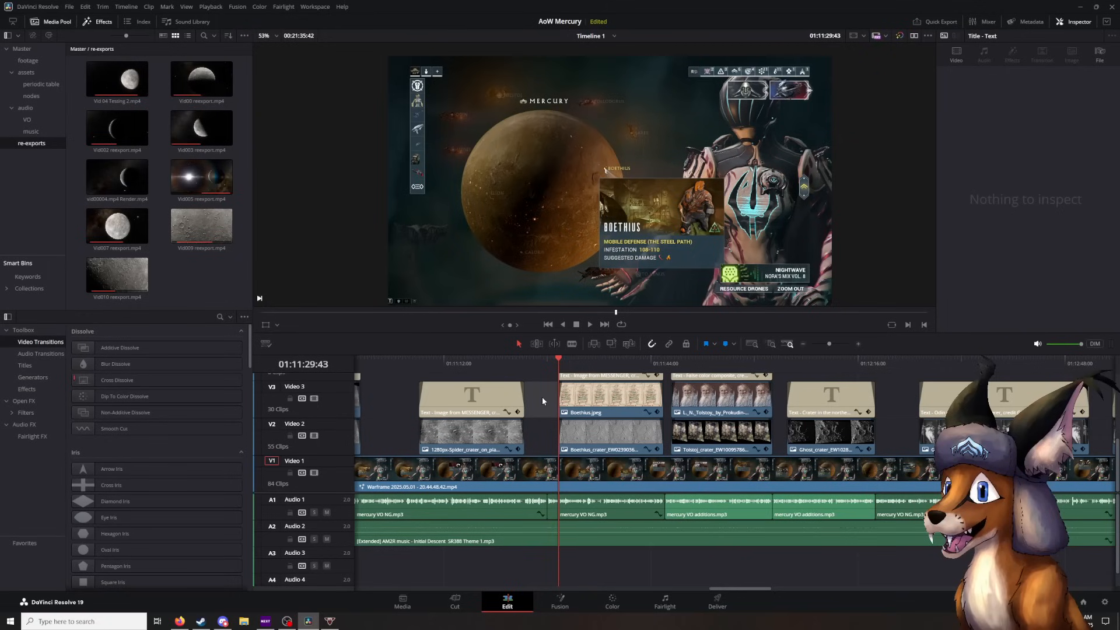
{"action": "key", "text": "space"}
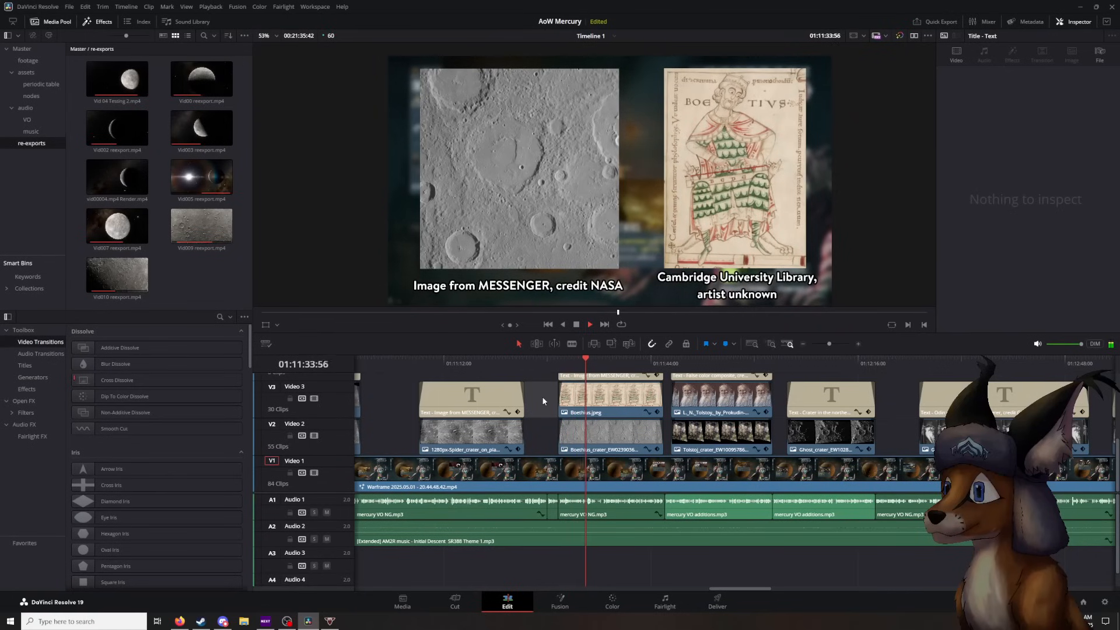
{"action": "key", "text": "space"}
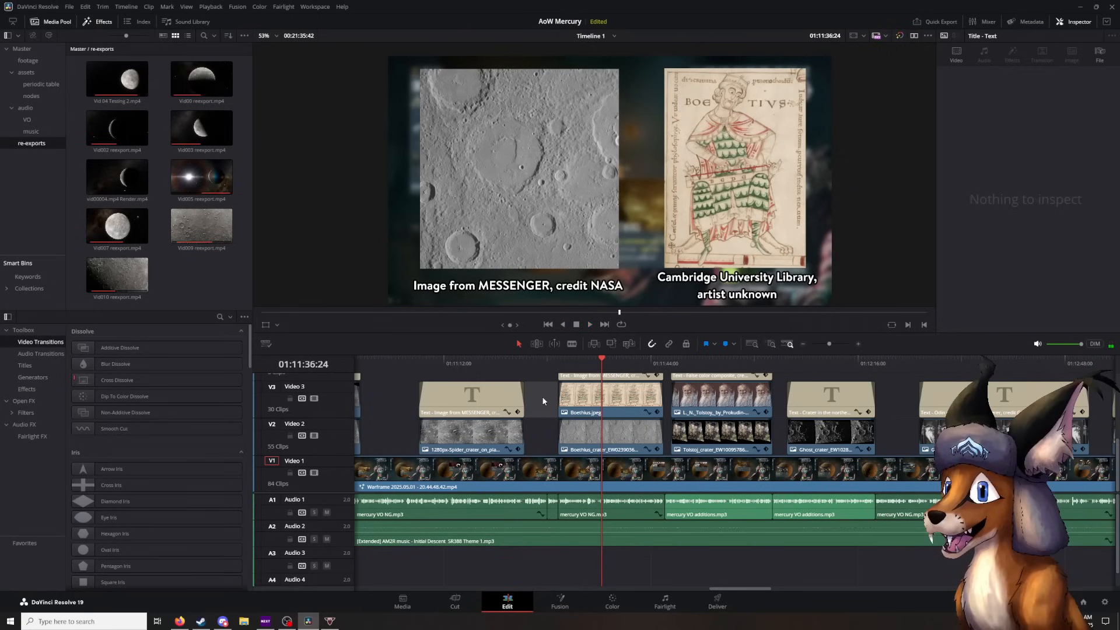
- Play on to the Tolstoy portrait overlay, stop at 01:11:49:10, and select the Tolstoj crater image clip to inspect it
{"action": "key", "text": "space"}
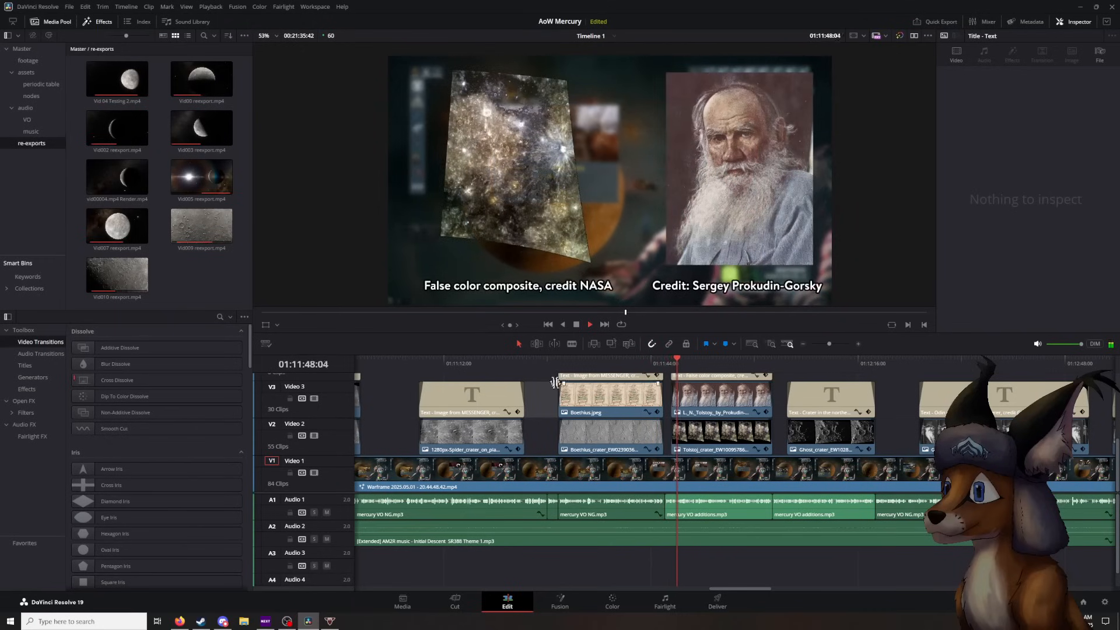
{"action": "left_click", "coordinate": [576, 324]}
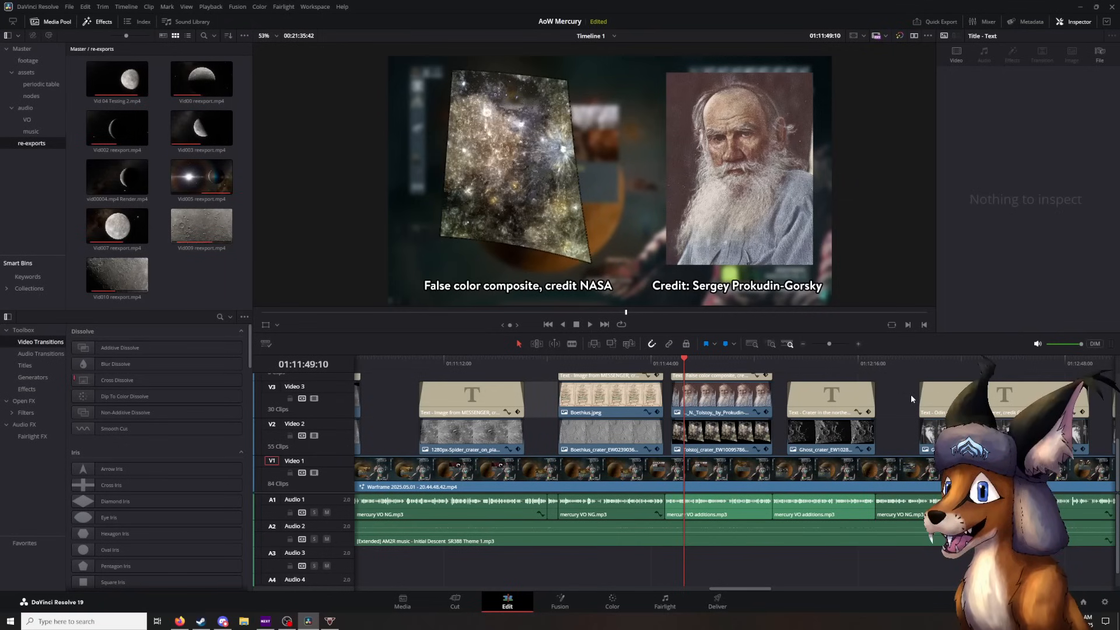
{"action": "scroll", "coordinate": [887, 392], "scroll_direction": "right", "scroll_amount": 4}
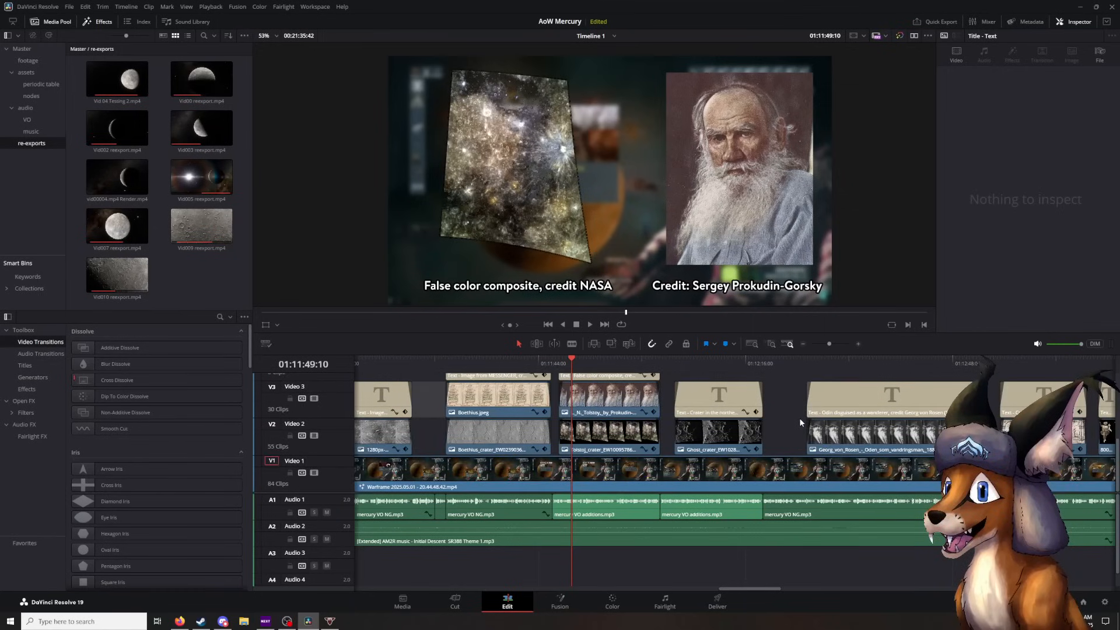
{"action": "left_click", "coordinate": [613, 426]}
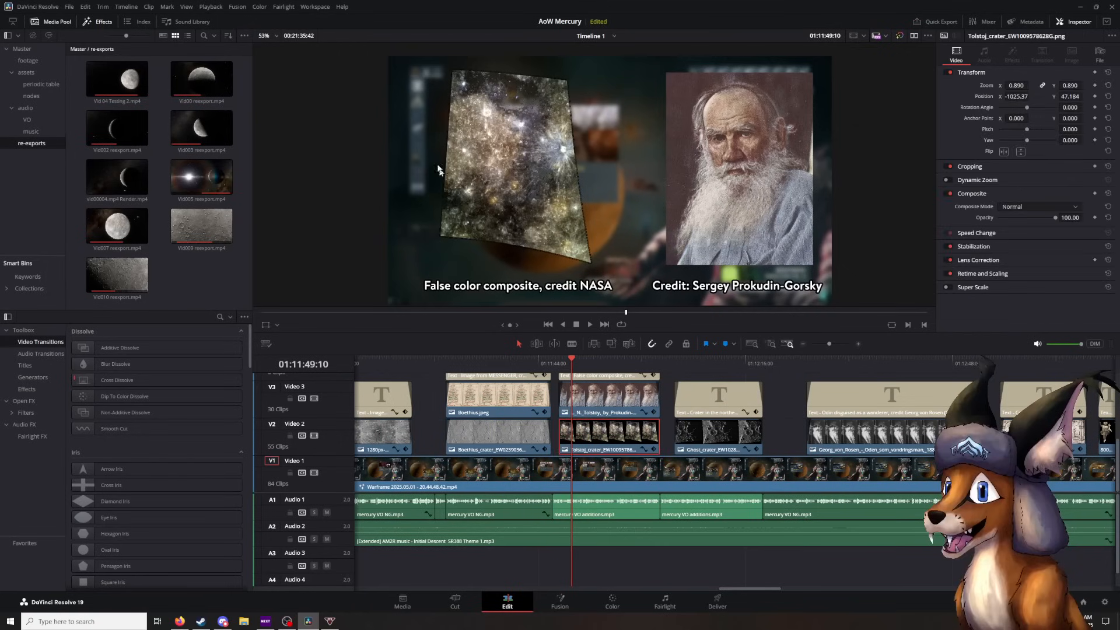
- Preview the northern Suisei Planitia crater image, then scrub back to the Tolstoy overlay at 01:11:49:47 and clear the clip selection
{"action": "left_click", "coordinate": [693, 357]}
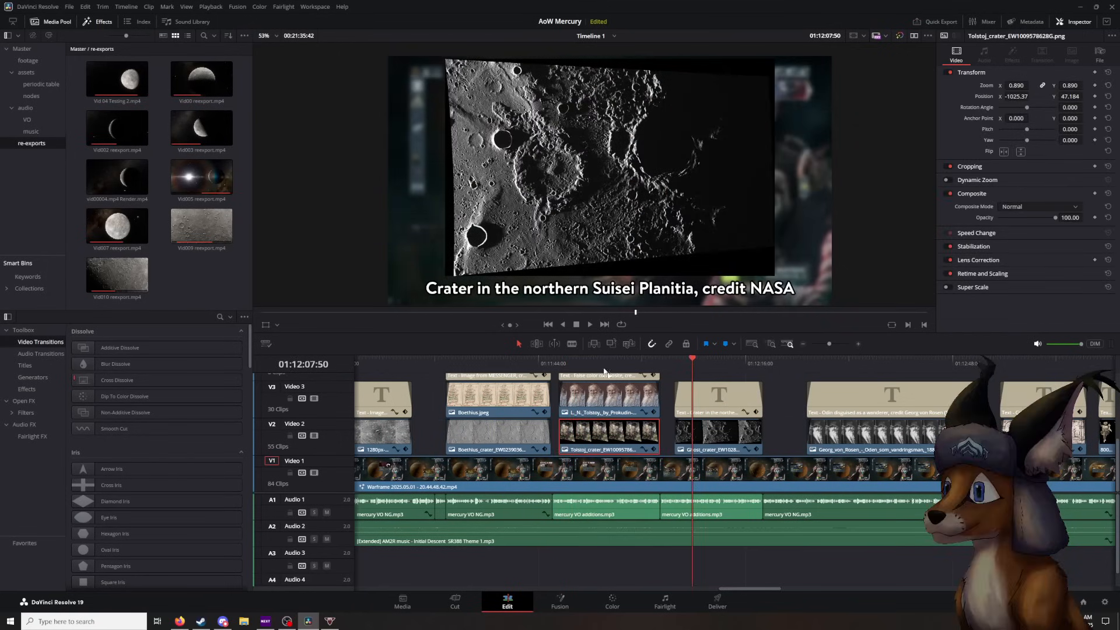
{"action": "left_click_drag", "start_coordinate": [694, 354], "coordinate": [576, 368]}
{"action": "left_click", "coordinate": [773, 408]}
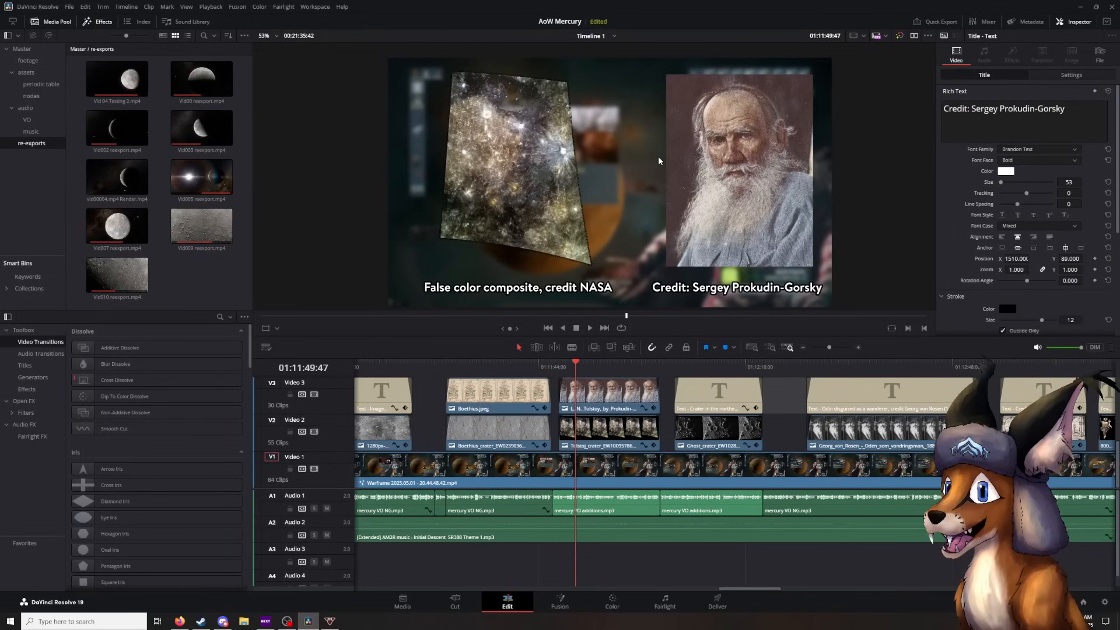
- Play from the Tolstoy overlay at 01:11:49:00 to the northern Suisei Planitia crater image and stop there
{"action": "left_click", "coordinate": [573, 369]}
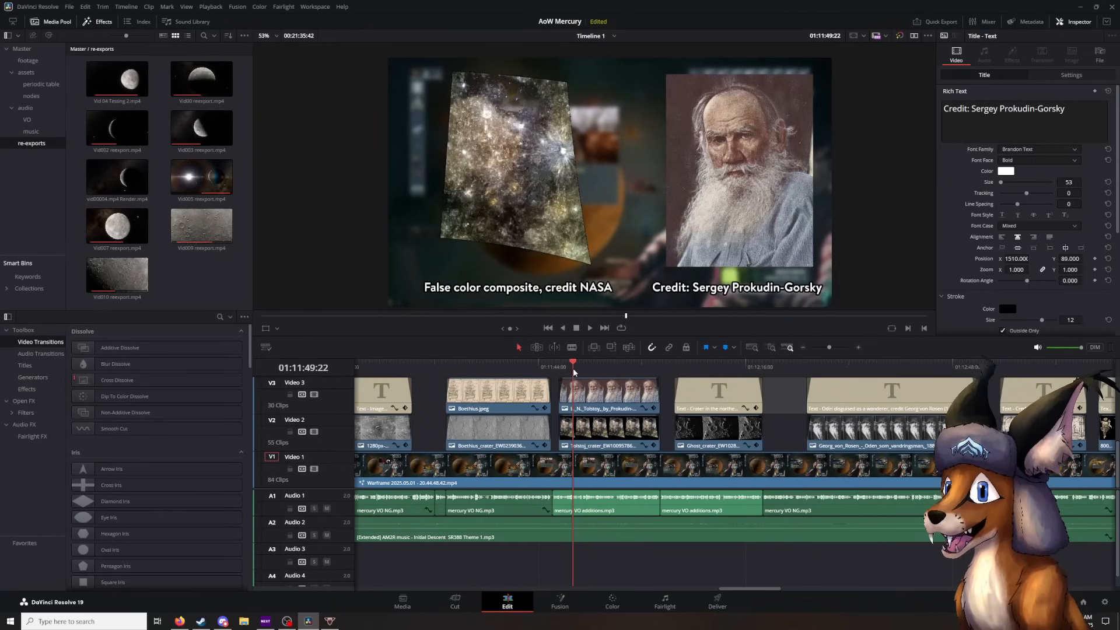
{"action": "left_click", "coordinate": [590, 327]}
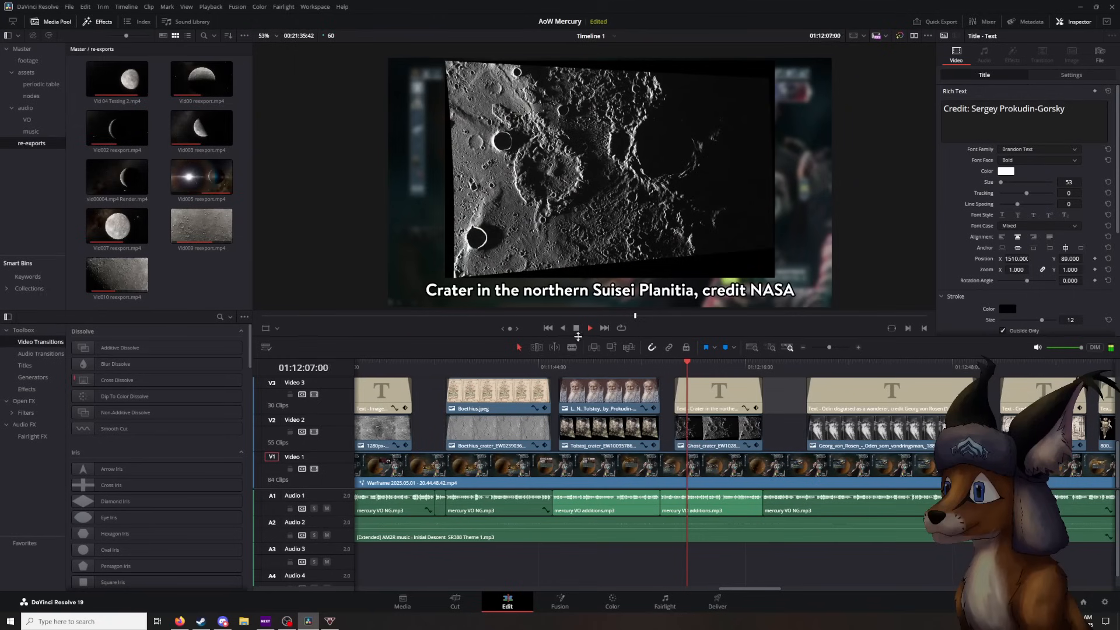
{"action": "left_click", "coordinate": [578, 328]}
- Play from the Suisei Planitia crater image to the Odin overlay, stop at 01:12:26:52, and select the Odin image clip briefly to inspect it
{"action": "left_click", "coordinate": [689, 361]}
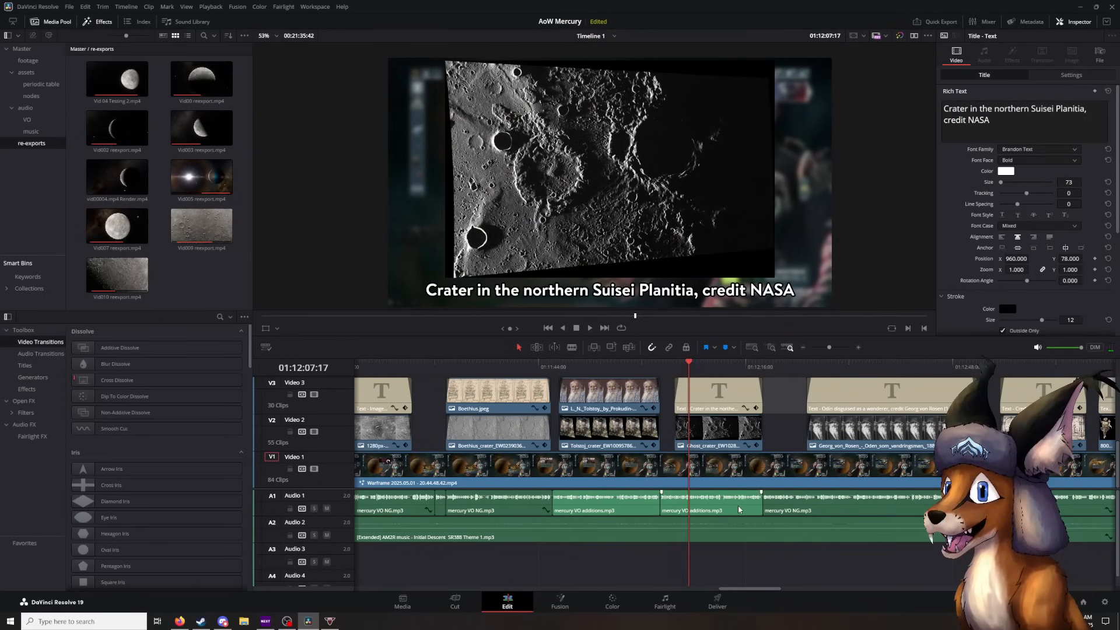
{"action": "left_click", "coordinate": [588, 328]}
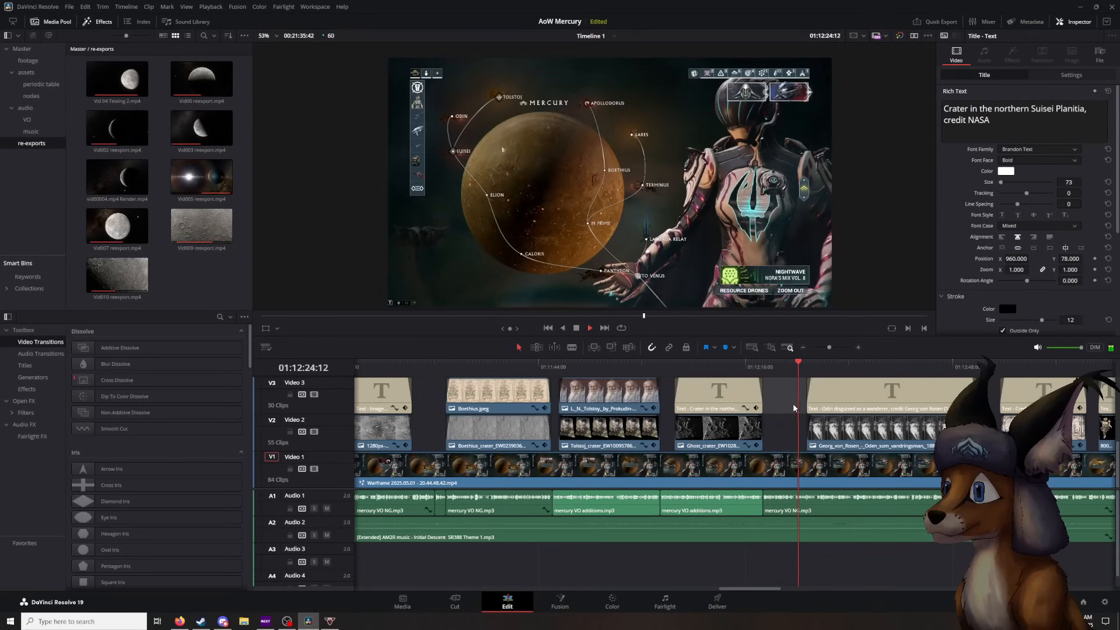
{"action": "left_click", "coordinate": [575, 328]}
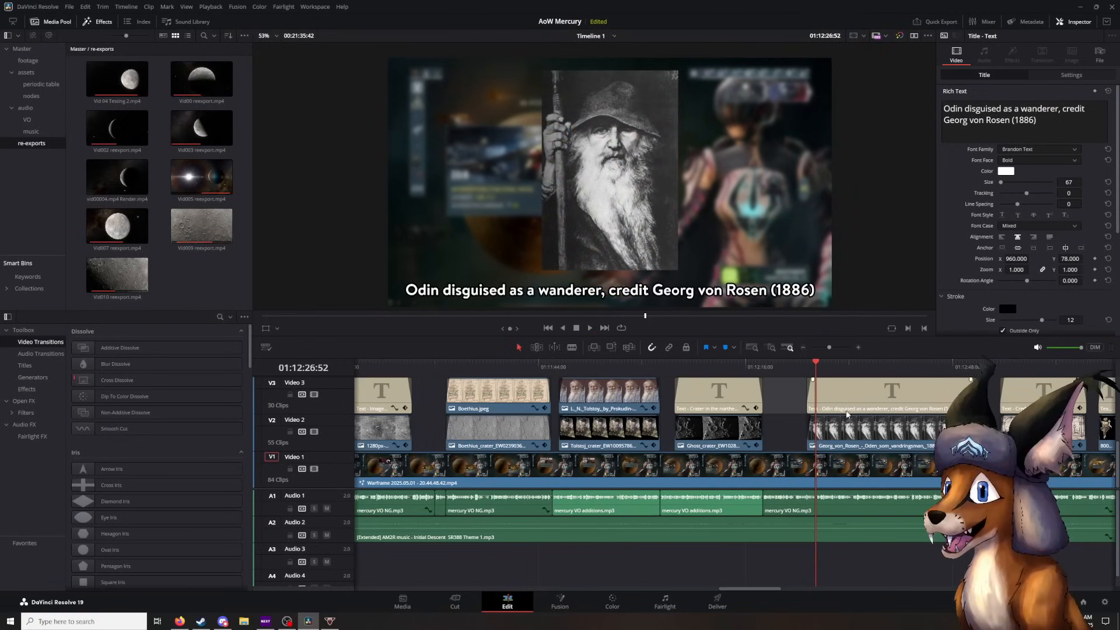
{"action": "left_click", "coordinate": [868, 435]}
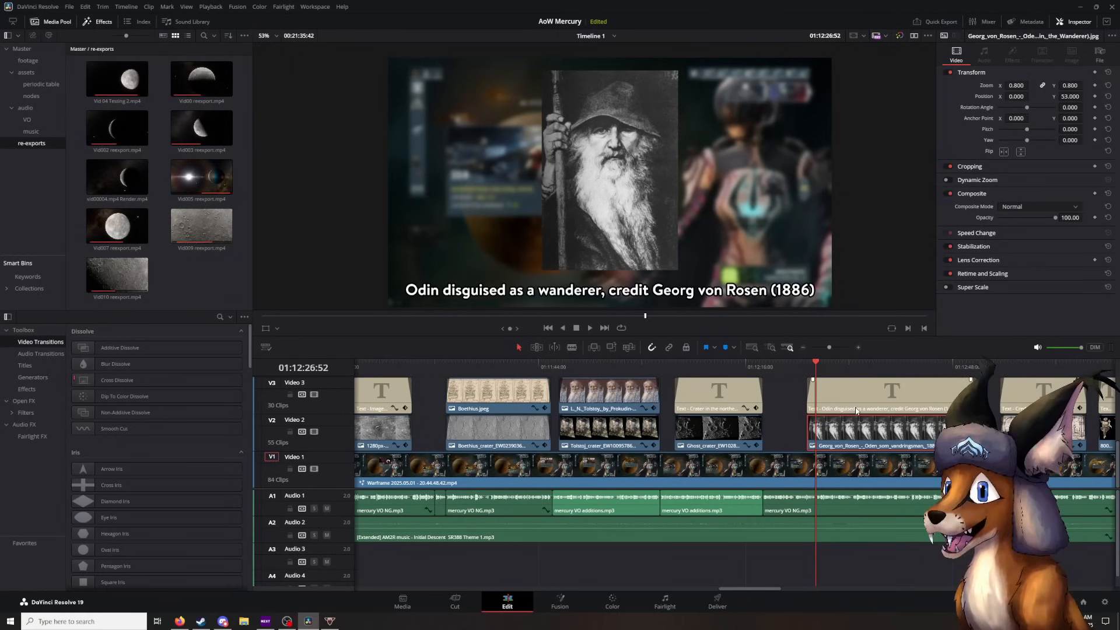
{"action": "left_click", "coordinate": [792, 391]}
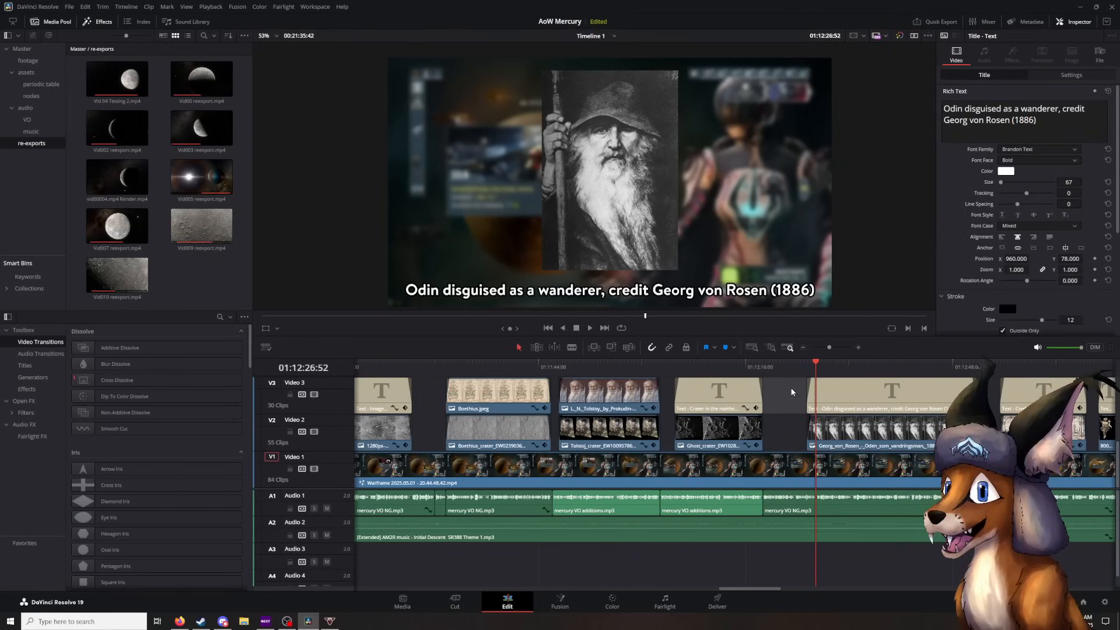
- Play through the Odin overlay and stop on its fade-out at 01:12:51:42
{"action": "left_click", "coordinate": [589, 329]}
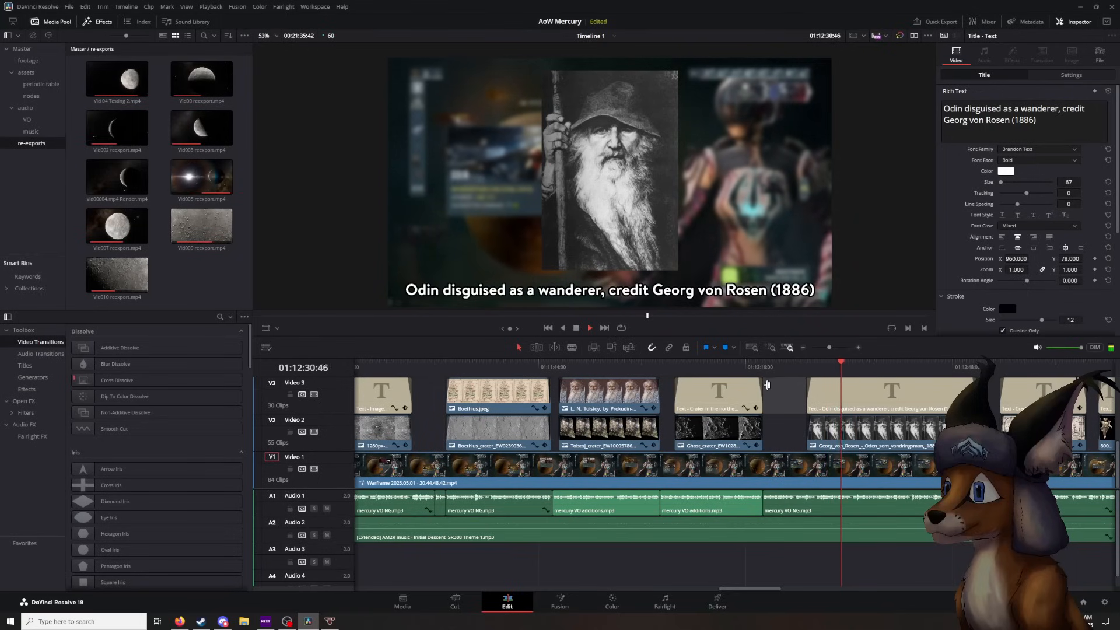
{"action": "scroll", "coordinate": [775, 390], "scroll_direction": "right", "scroll_amount": 5}
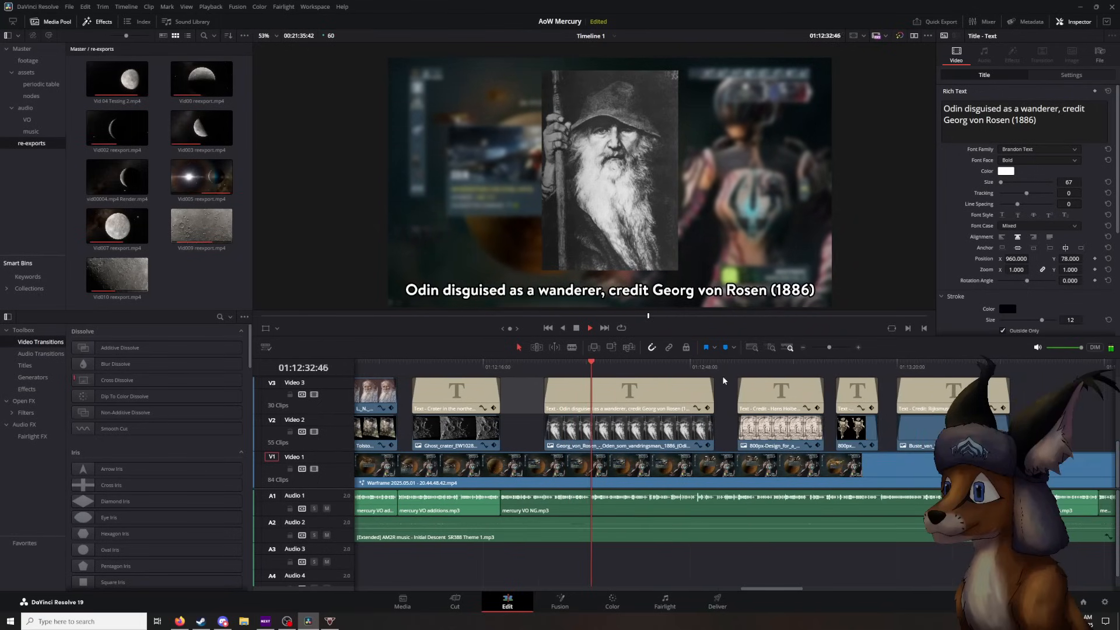
{"action": "scroll", "coordinate": [722, 376], "scroll_direction": "right", "scroll_amount": 2}
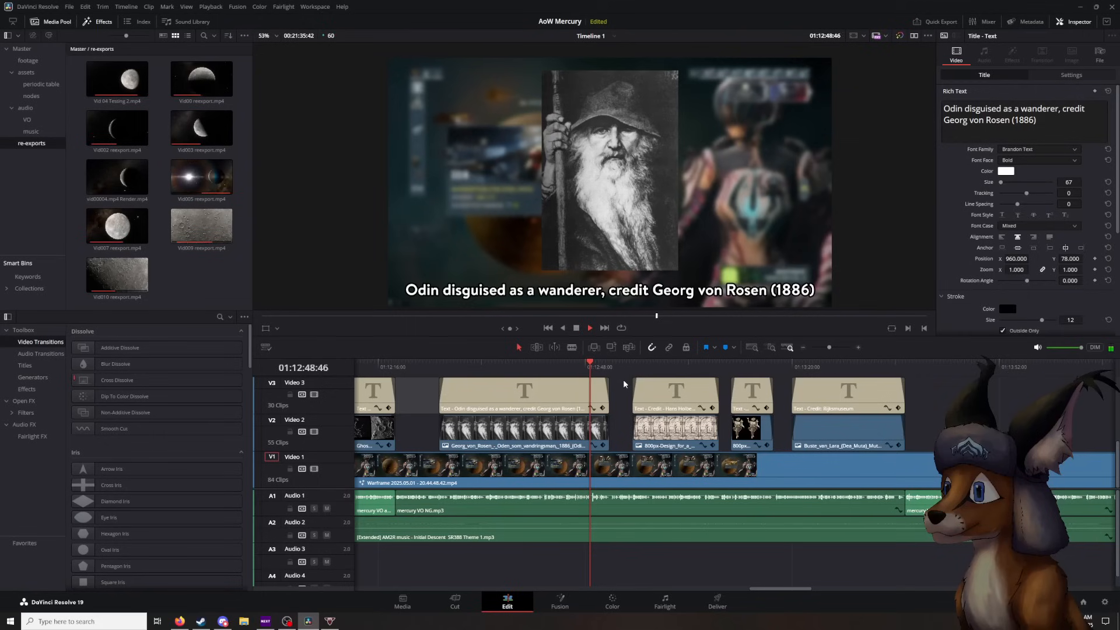
{"action": "left_click", "coordinate": [577, 329]}
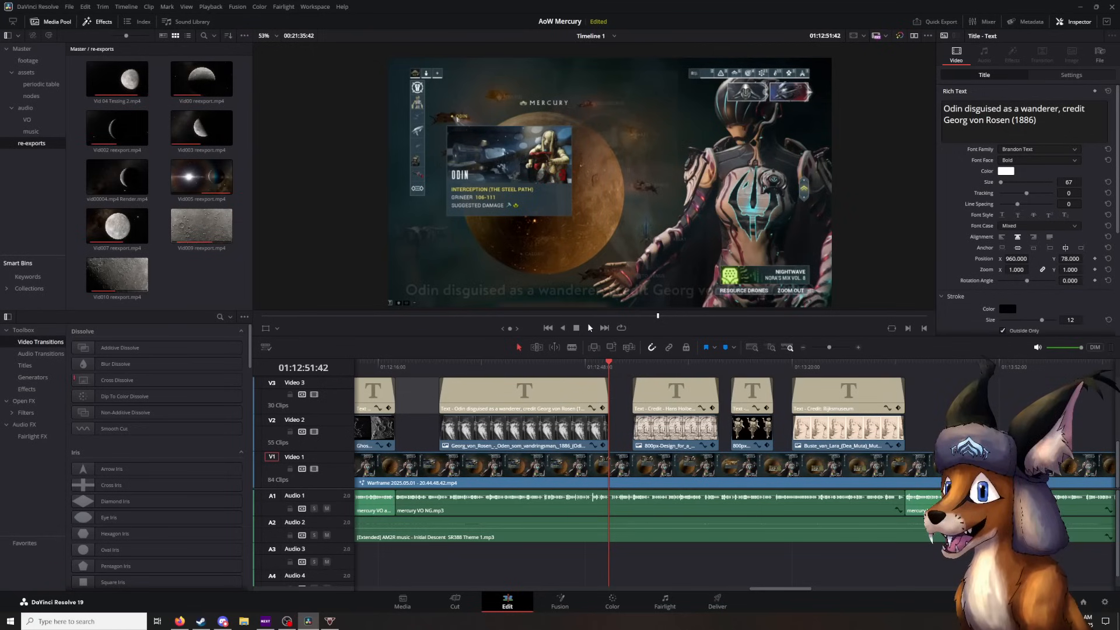
- Check the frame after the Odin overlay's fade-out, then replay from 01:12:50:54 to the Holbein drawing and stop at 01:12:58:15
{"action": "left_click", "coordinate": [608, 369]}
{"action": "left_click_drag", "start_coordinate": [607, 369], "coordinate": [611, 369]}
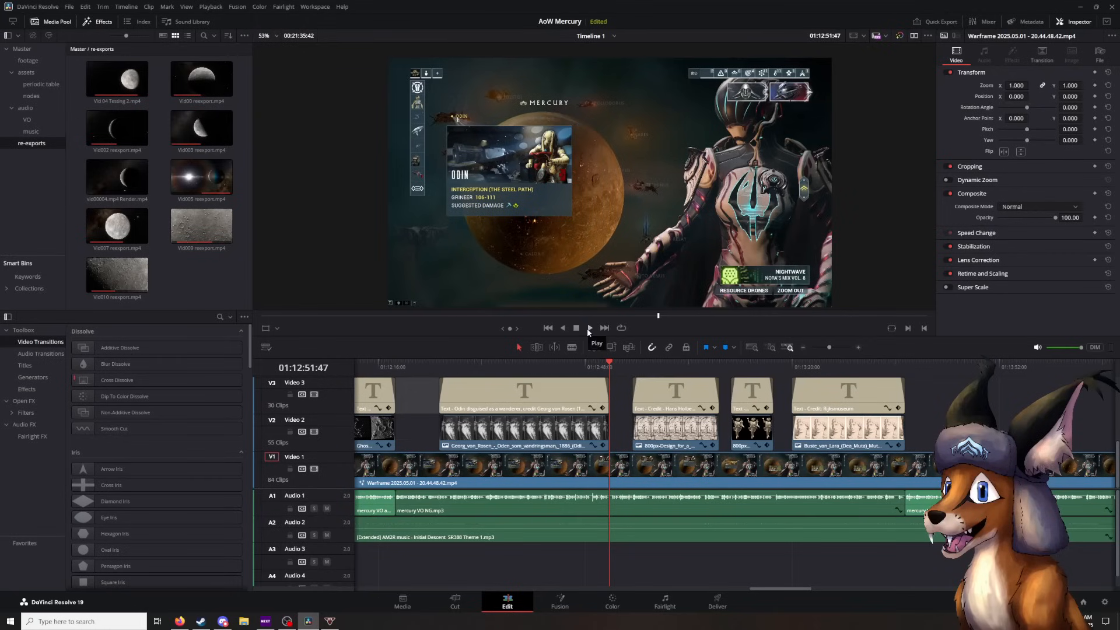
{"action": "left_click", "coordinate": [604, 367]}
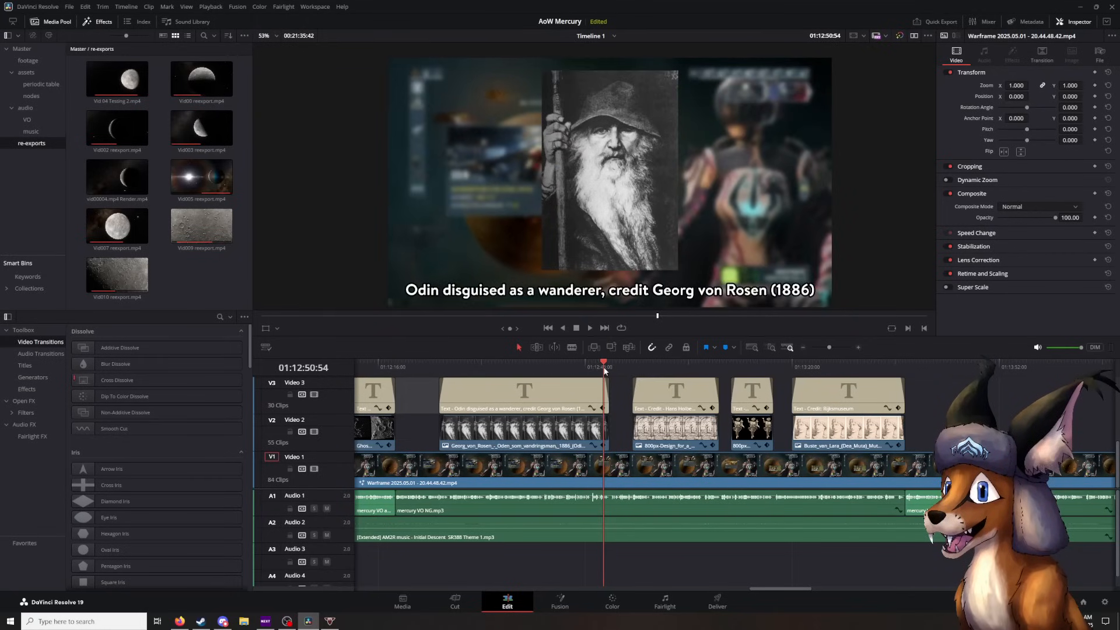
{"action": "left_click", "coordinate": [588, 326]}
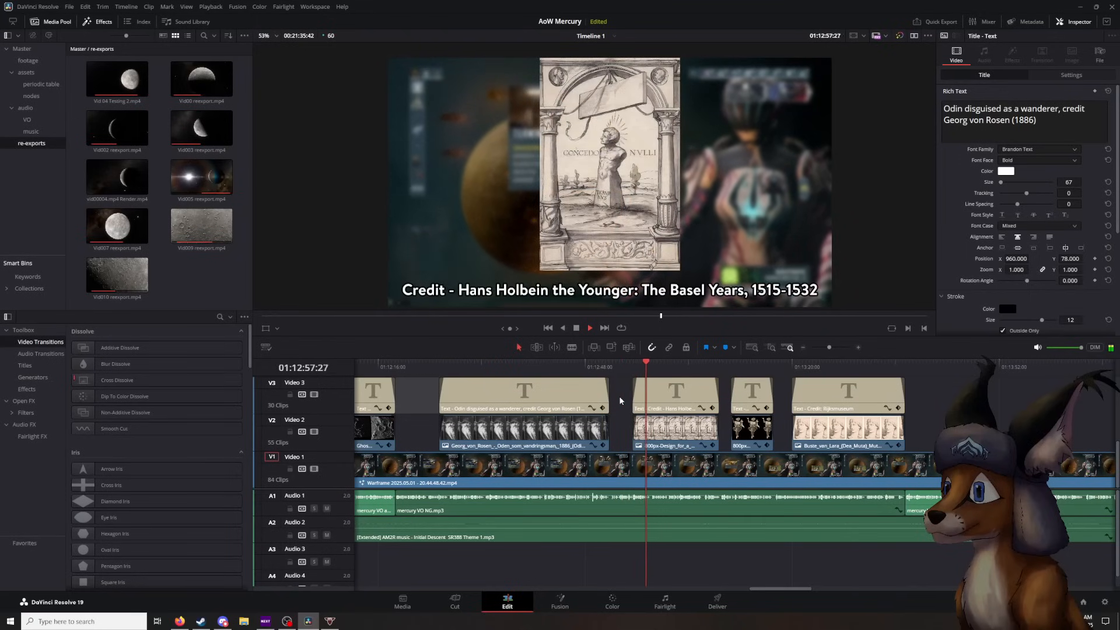
{"action": "key", "text": "space"}
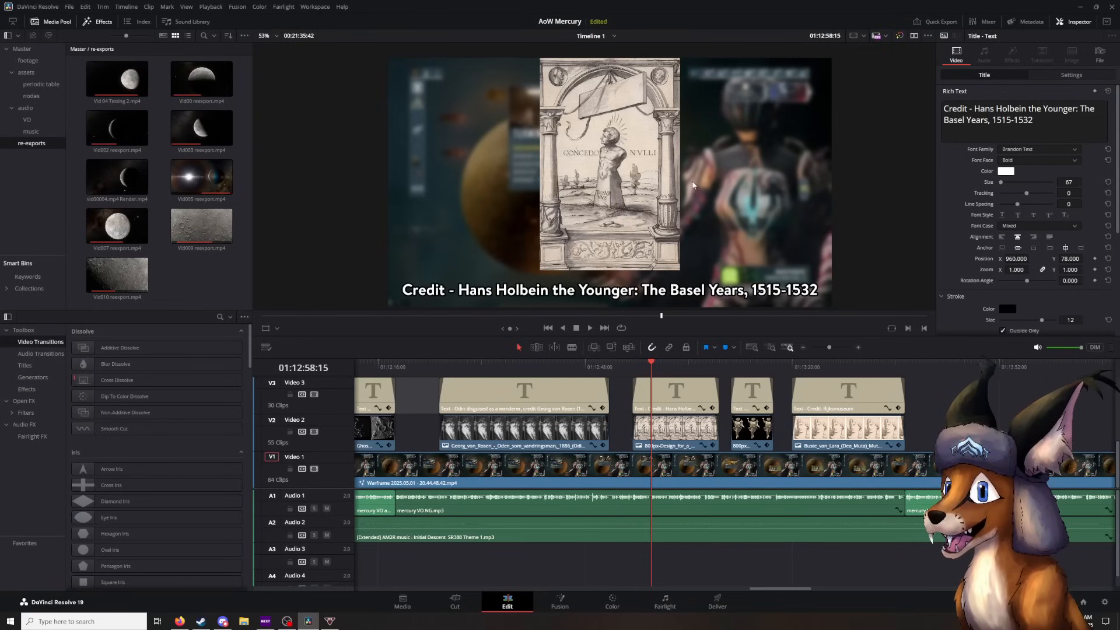
- Play the rest of the Holbein drawing overlay, pausing at 01:13:06:02, and continue to the Lares statue image, stopping at 01:13:11:42
{"action": "left_click", "coordinate": [590, 328]}
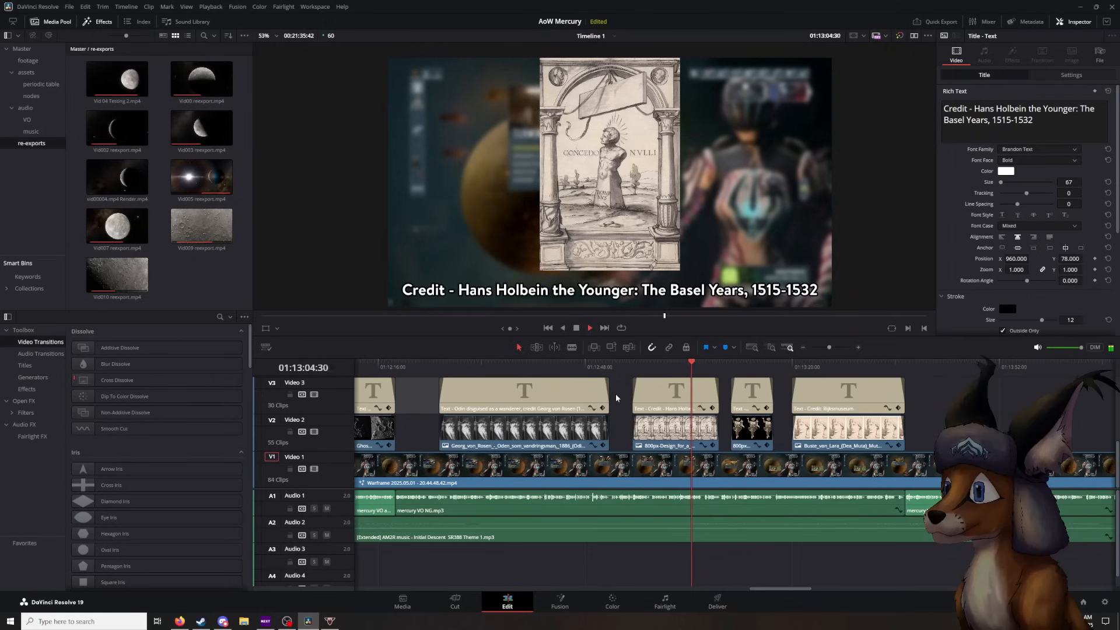
{"action": "left_click", "coordinate": [576, 328]}
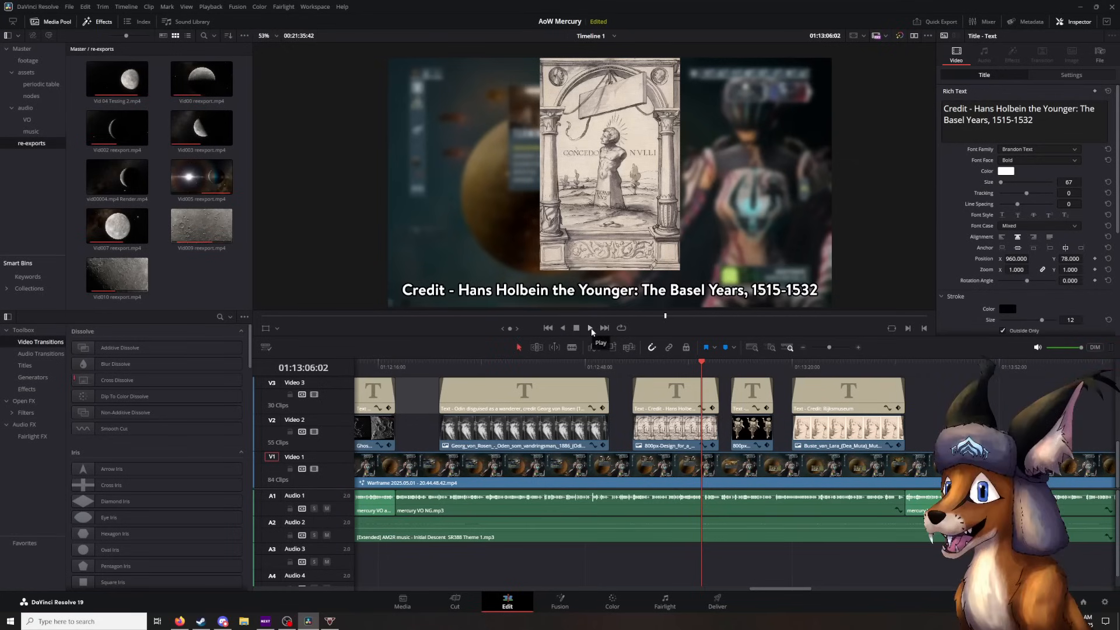
{"action": "left_click", "coordinate": [591, 328]}
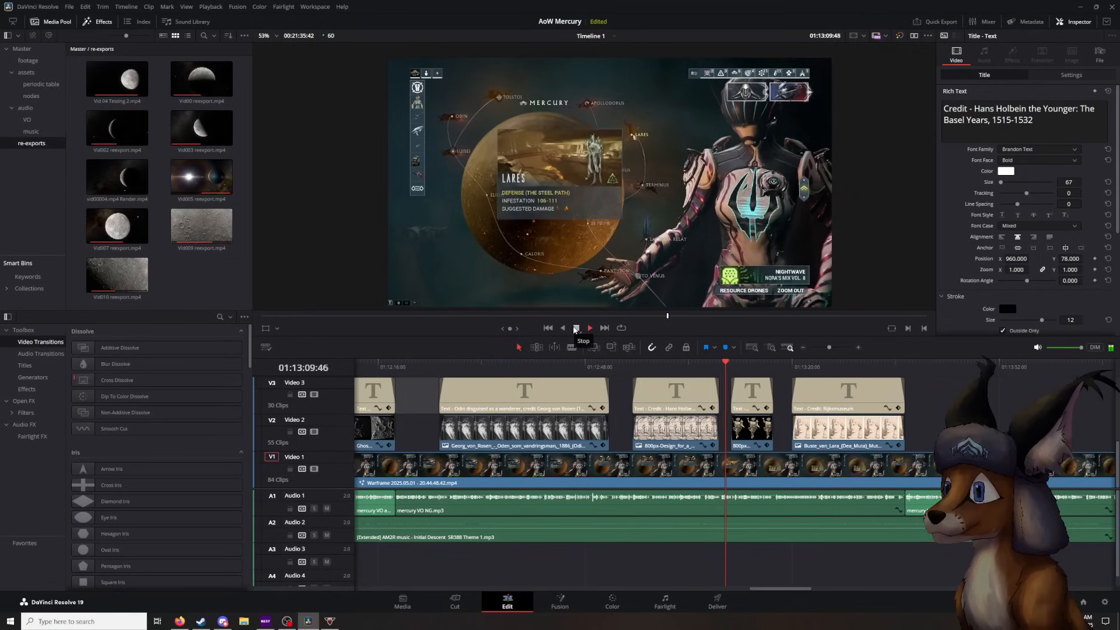
{"action": "left_click", "coordinate": [575, 328]}
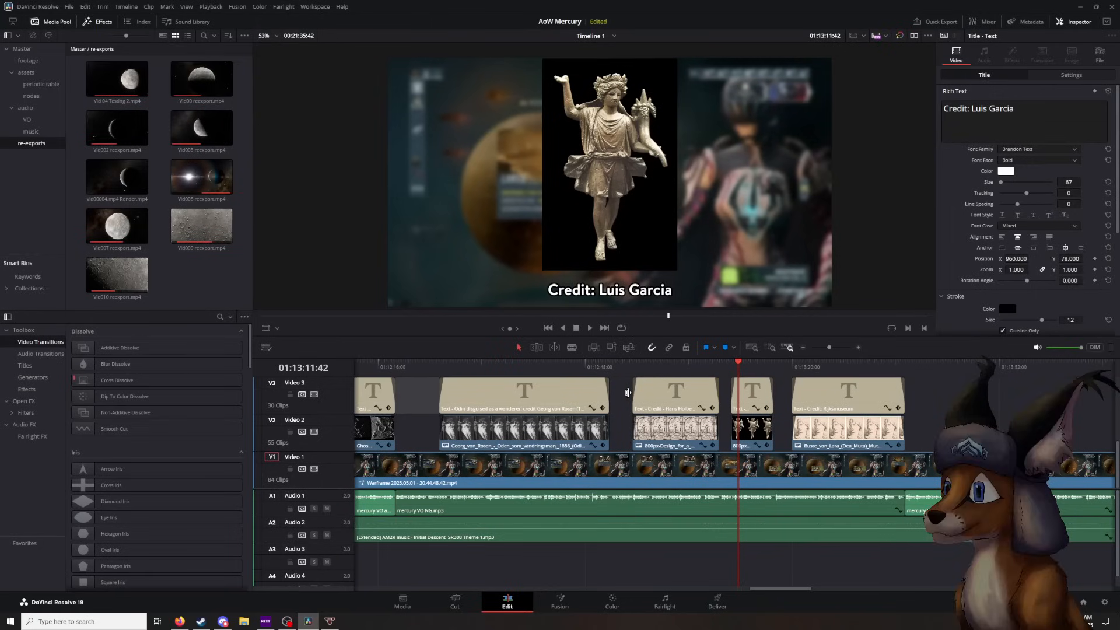
- Review the Lares statue's fade-out around 01:13:17:07, then play through the Rijksmuseum bust overlay and stop on its fade-out at 01:13:37:26
{"action": "left_click", "coordinate": [590, 328]}
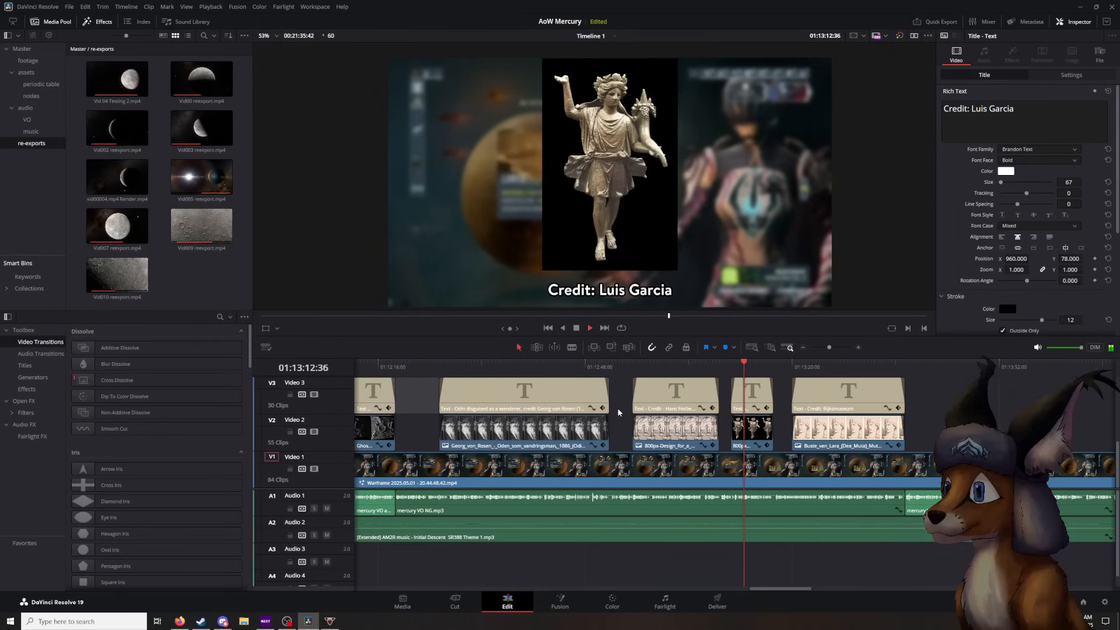
{"action": "left_click", "coordinate": [577, 328]}
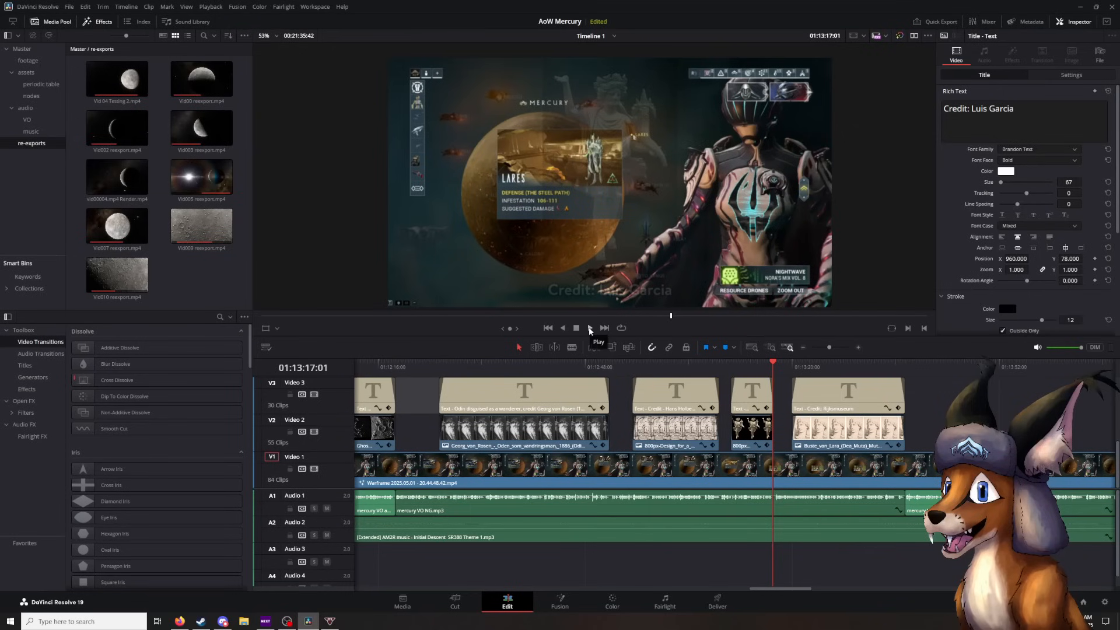
{"action": "left_click", "coordinate": [772, 372]}
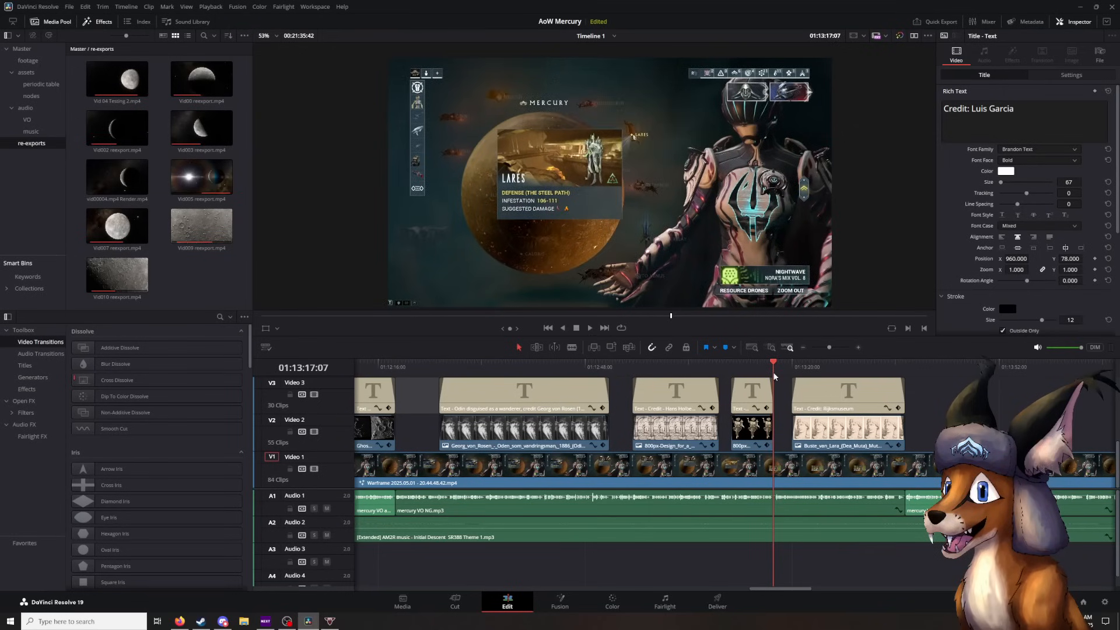
{"action": "left_click", "coordinate": [591, 327]}
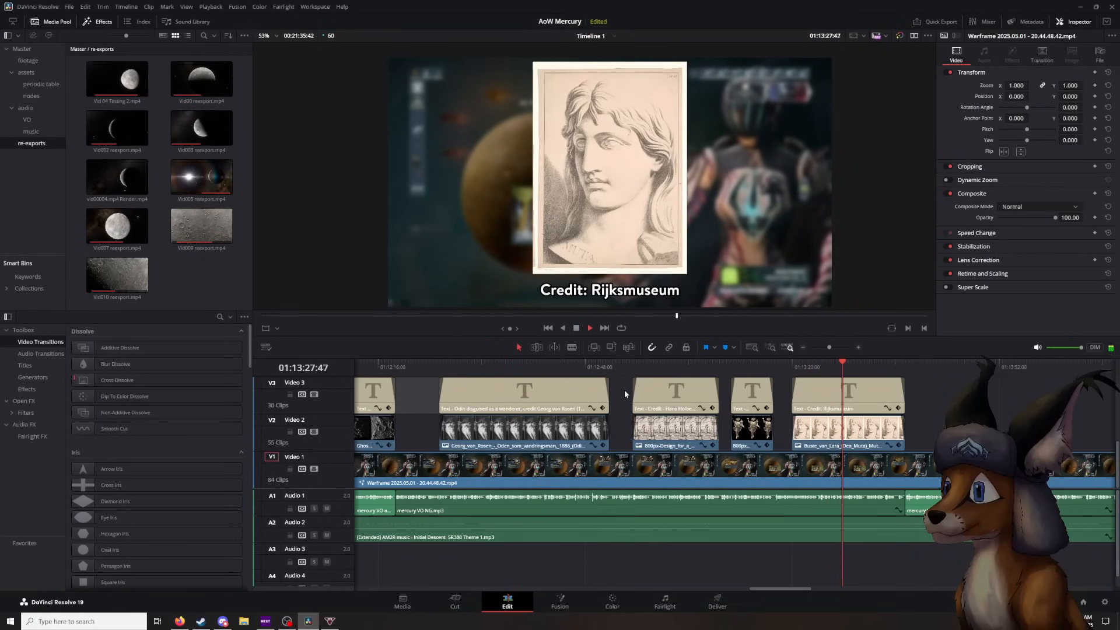
{"action": "left_click", "coordinate": [576, 329]}
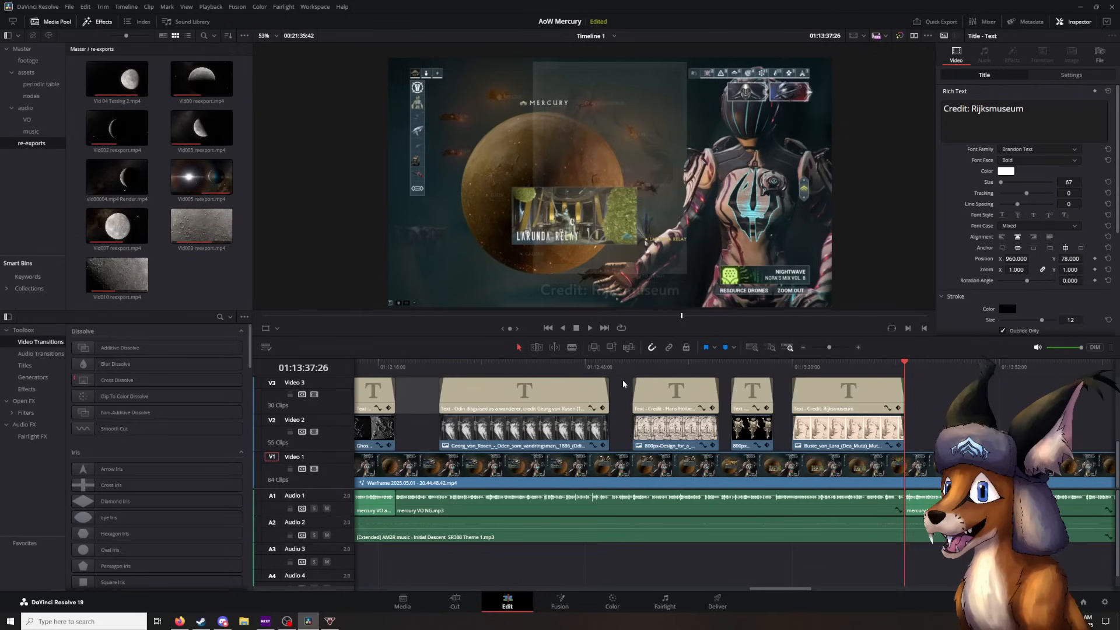
- Play the star chart footage to the red arrow overlays, pausing at Elion (01:13:50:57) and M Prime (01:14:04:47), and stop at 01:14:16:27
{"action": "key", "text": "space"}
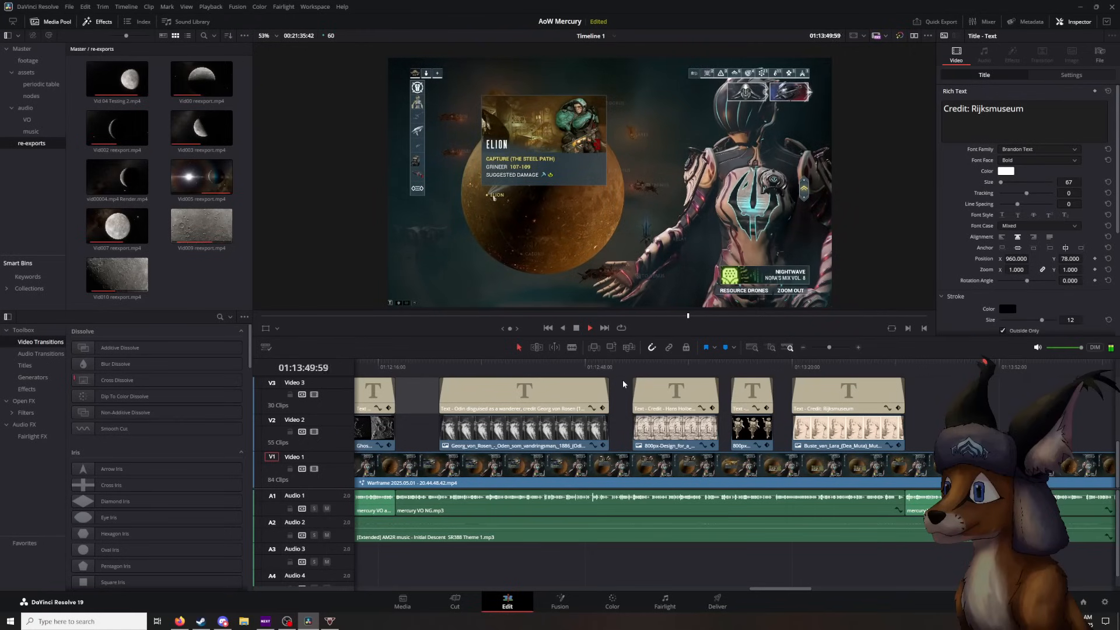
{"action": "key", "text": "space"}
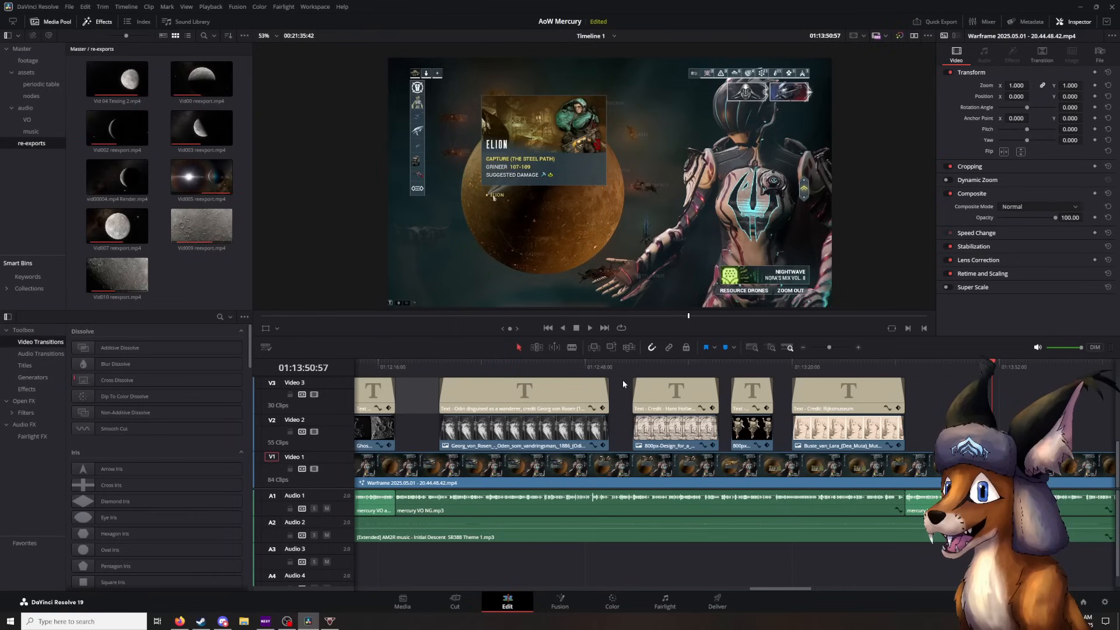
{"action": "key", "text": "space"}
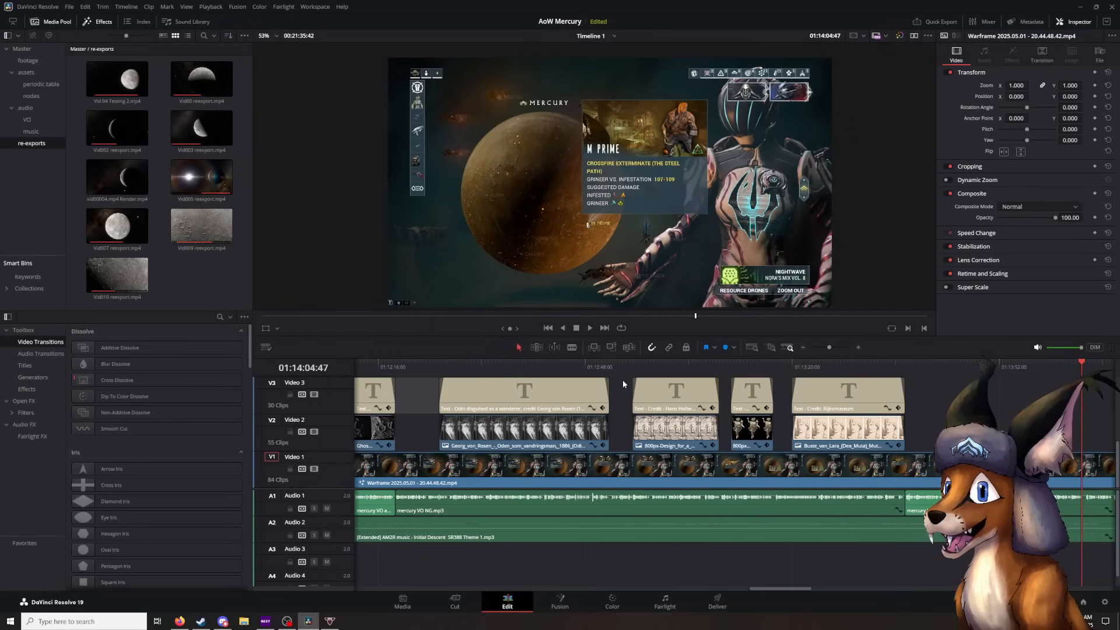
{"action": "key", "text": "space"}
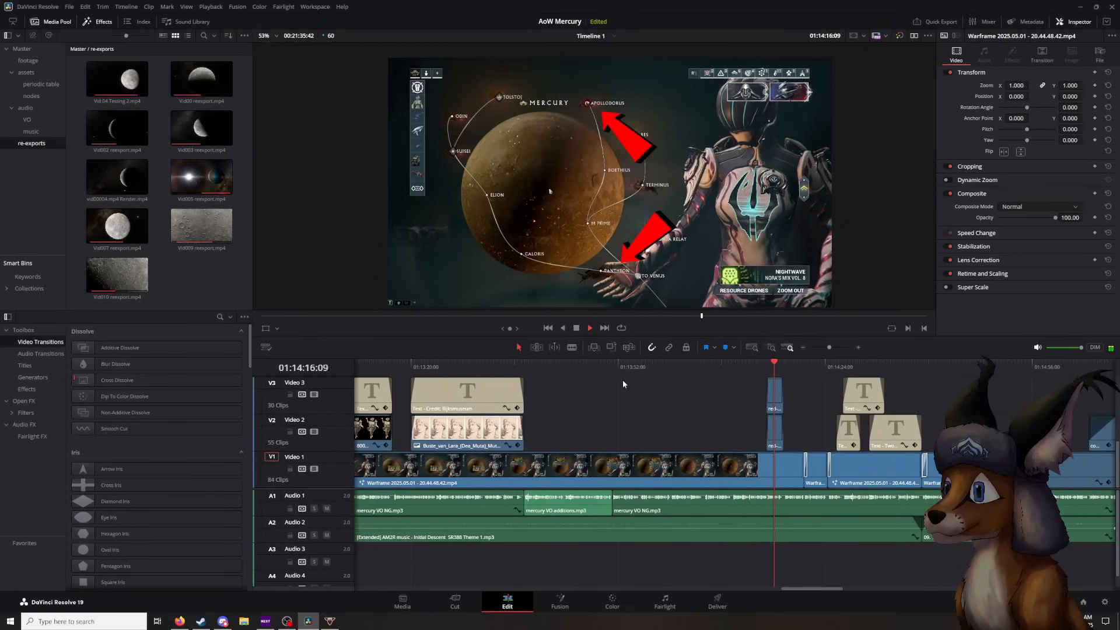
{"action": "key", "text": "space"}
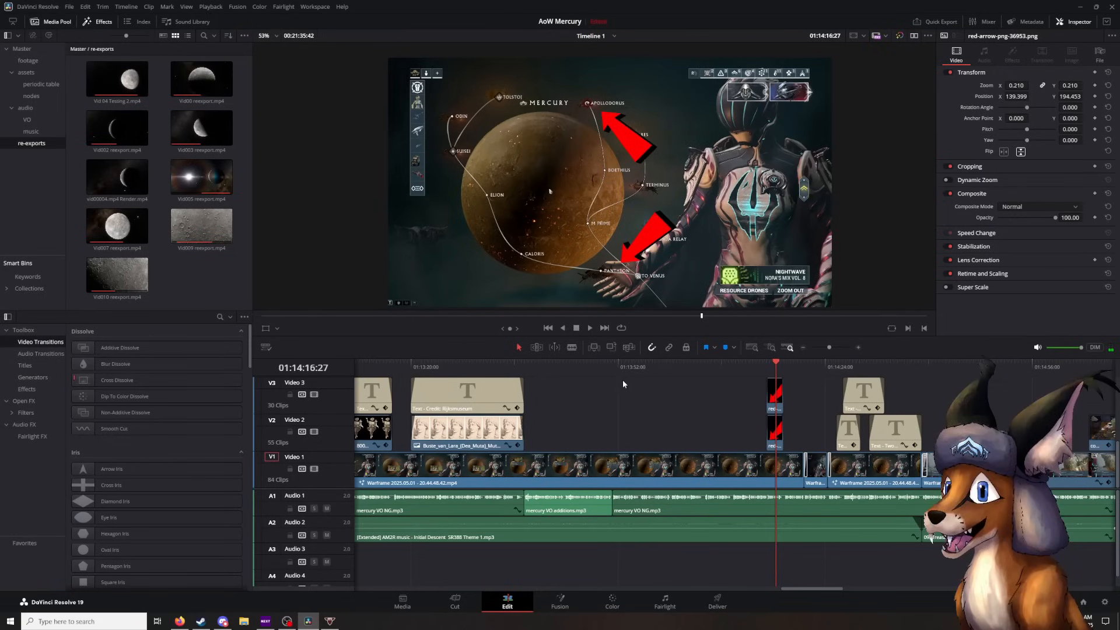
- Play on to the gameplay clip, pause at 01:14:22:40, and continue to the coolHuh.png overlay, stopping at 01:15:10:06
{"action": "key", "text": "space"}
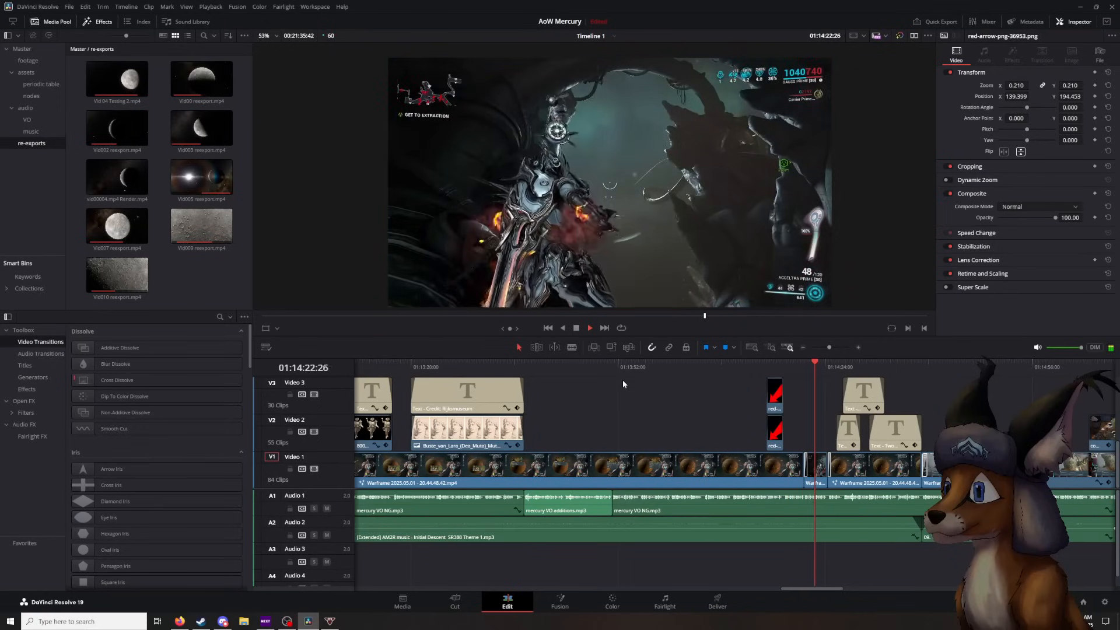
{"action": "key", "text": "space"}
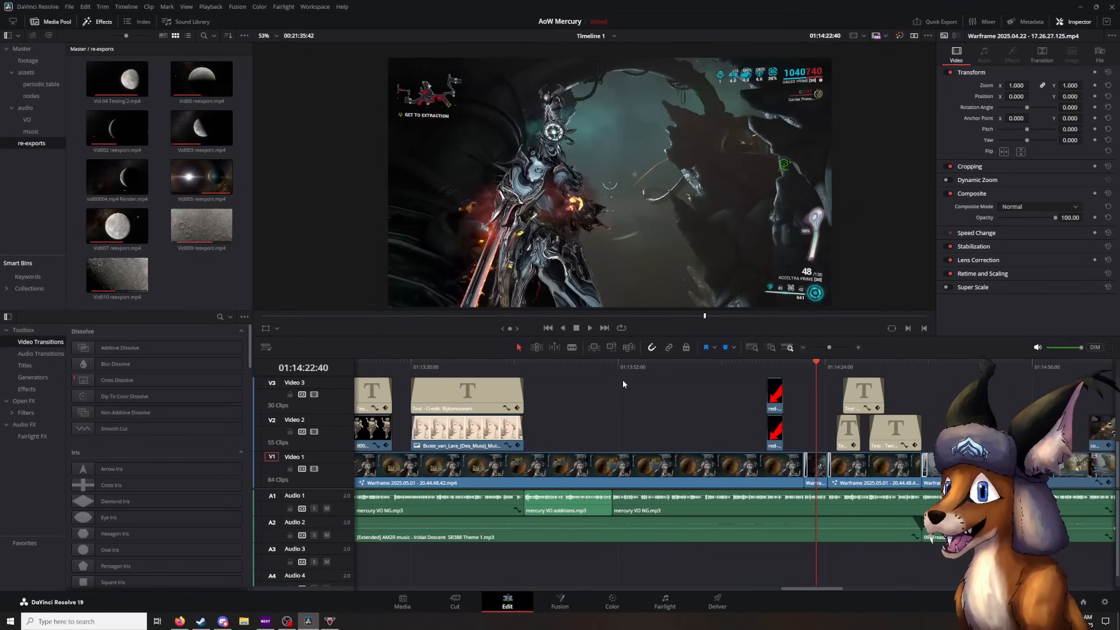
{"action": "key", "text": "space"}
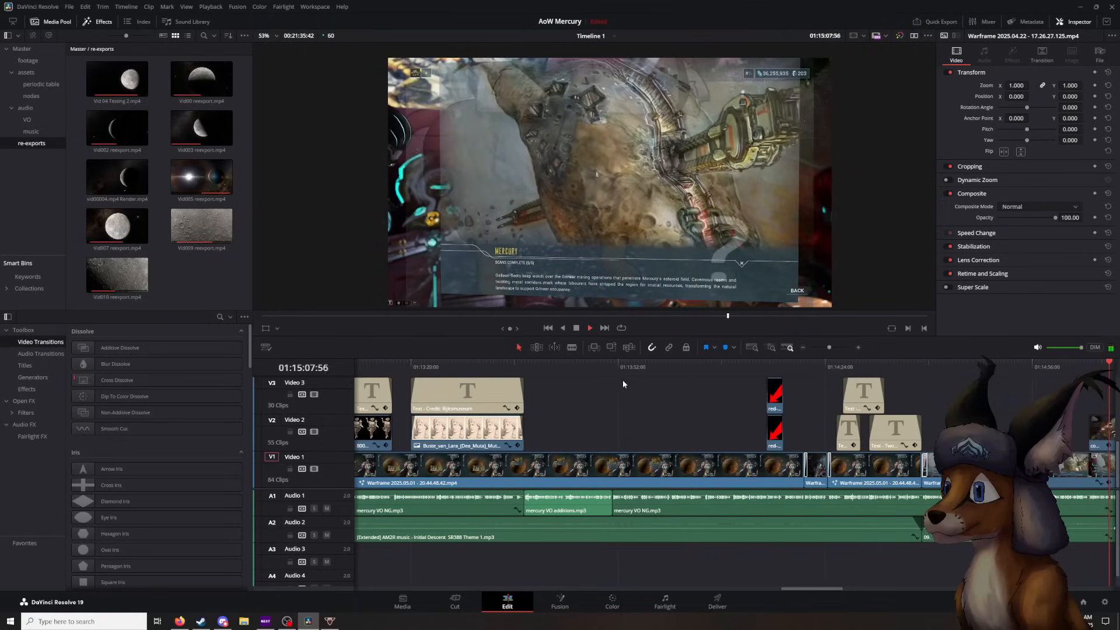
{"action": "key", "text": "space"}
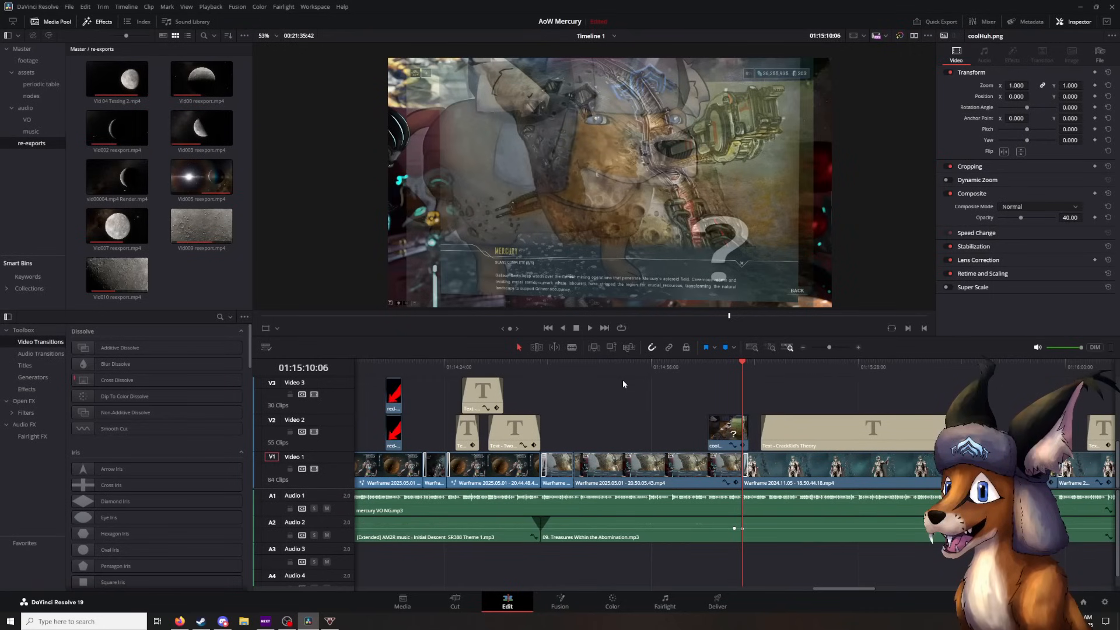
- Play the CrackKid's Theory title to 01:15:46:53, then scrub across the cut to the star chart clip and back to 01:15:46:56
{"action": "key", "text": "space"}
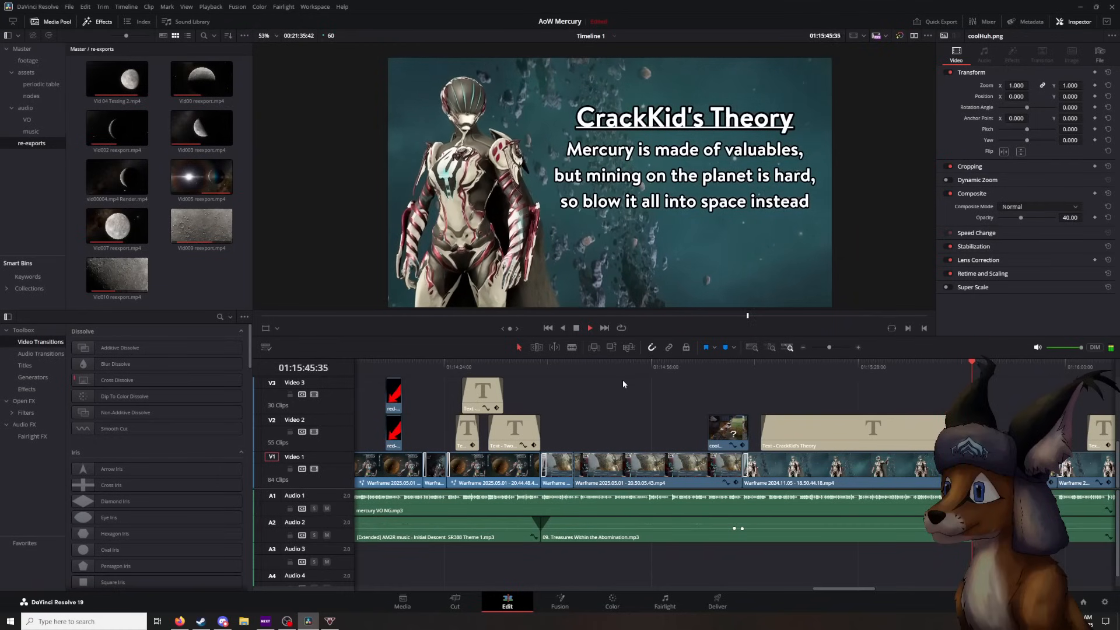
{"action": "key", "text": "space"}
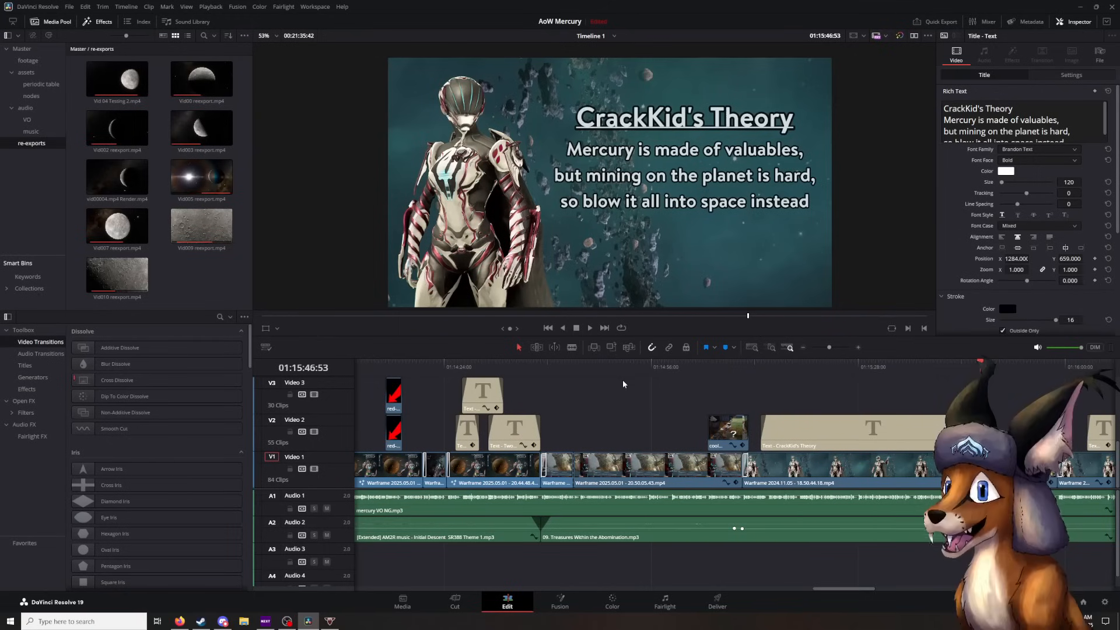
{"action": "mouse_move", "coordinate": [985, 370]}
{"action": "left_mouse_down"}
{"action": "mouse_move", "coordinate": [699, 373]}
{"action": "mouse_move", "coordinate": [990, 372]}
{"action": "left_mouse_up"}
{"action": "scroll", "coordinate": [915, 379], "scroll_direction": "left", "scroll_amount": 1}
{"action": "scroll", "coordinate": [686, 390], "scroll_direction": "right", "scroll_amount": 6}
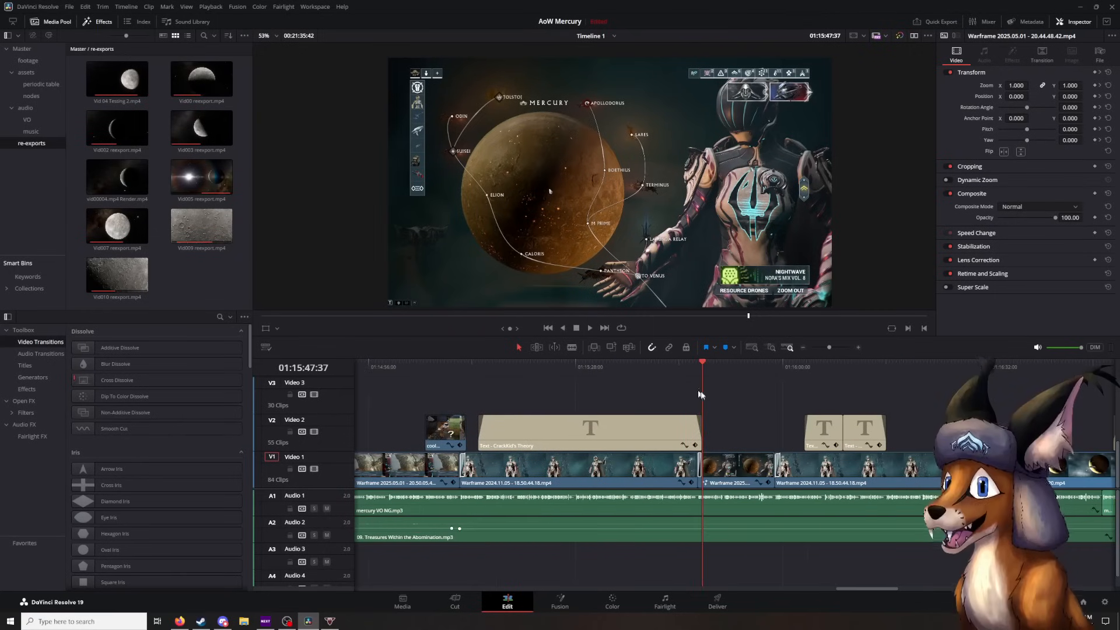
{"action": "left_click_drag", "start_coordinate": [699, 364], "coordinate": [699, 409]}
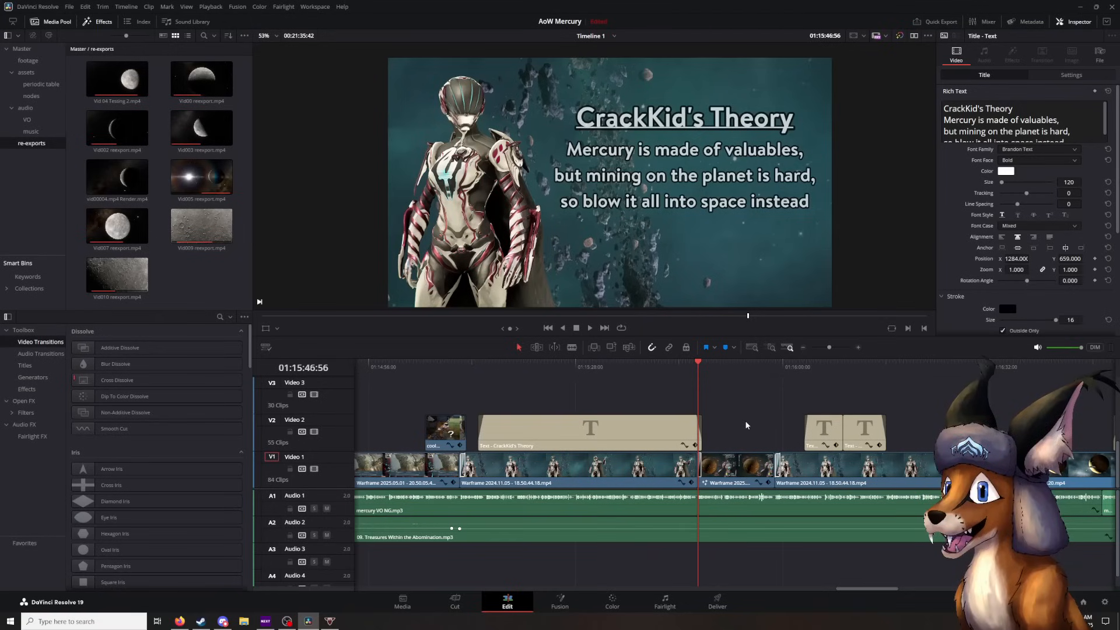
- Play on through the "Natural Landscape" title, pausing at 01:16:06:16 and 01:16:29:29, and stop on the brown tint note at 01:16:38:42
{"action": "key", "text": "space"}
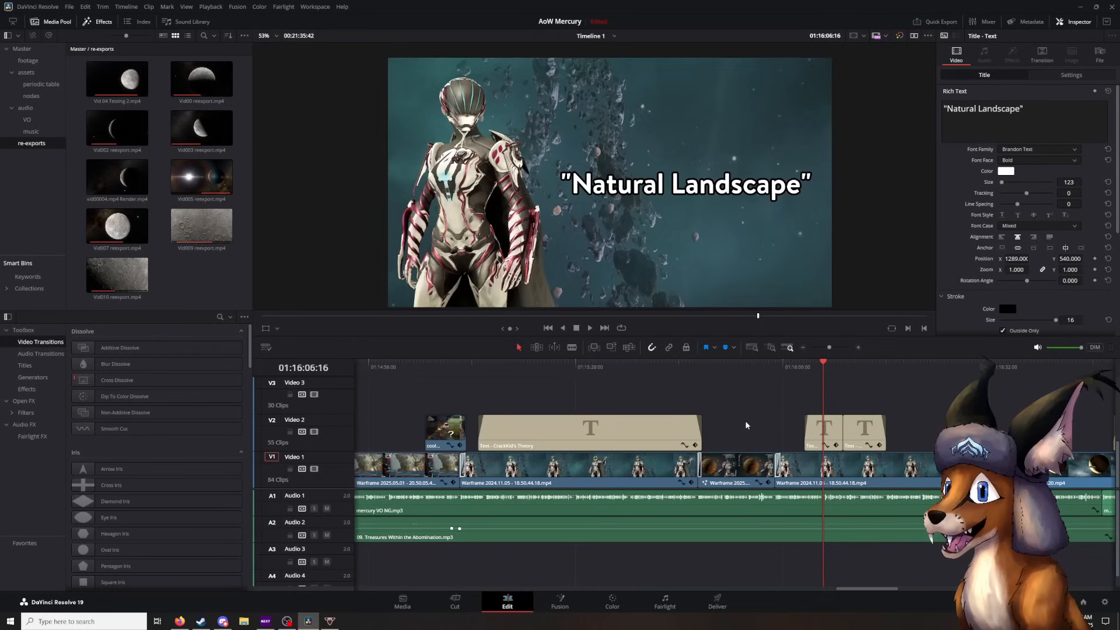
{"action": "key", "text": "space"}
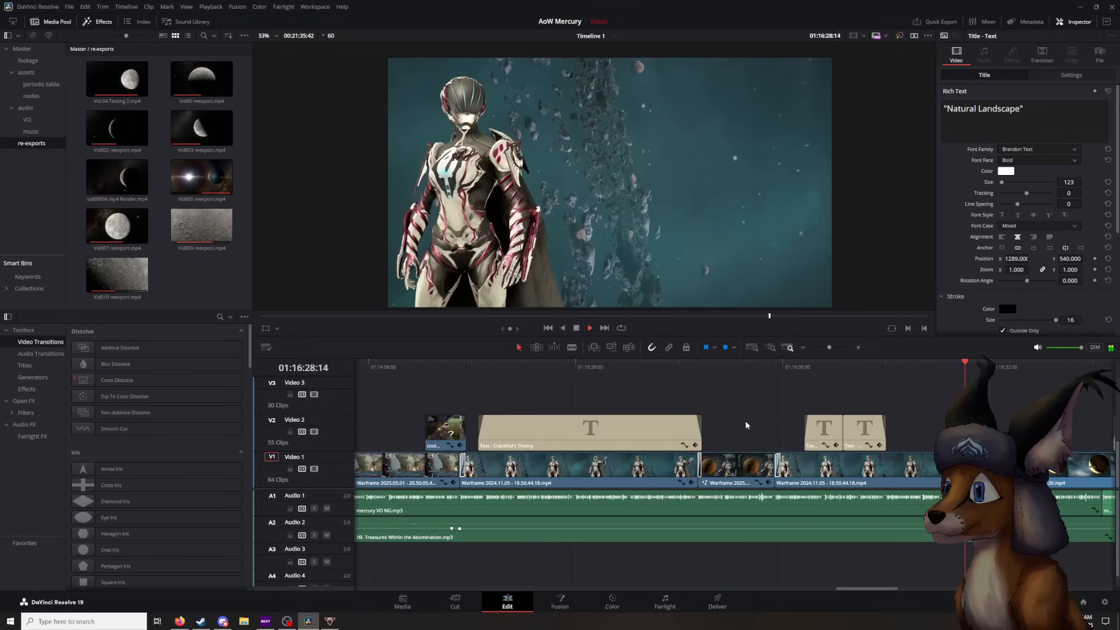
{"action": "key", "text": "space"}
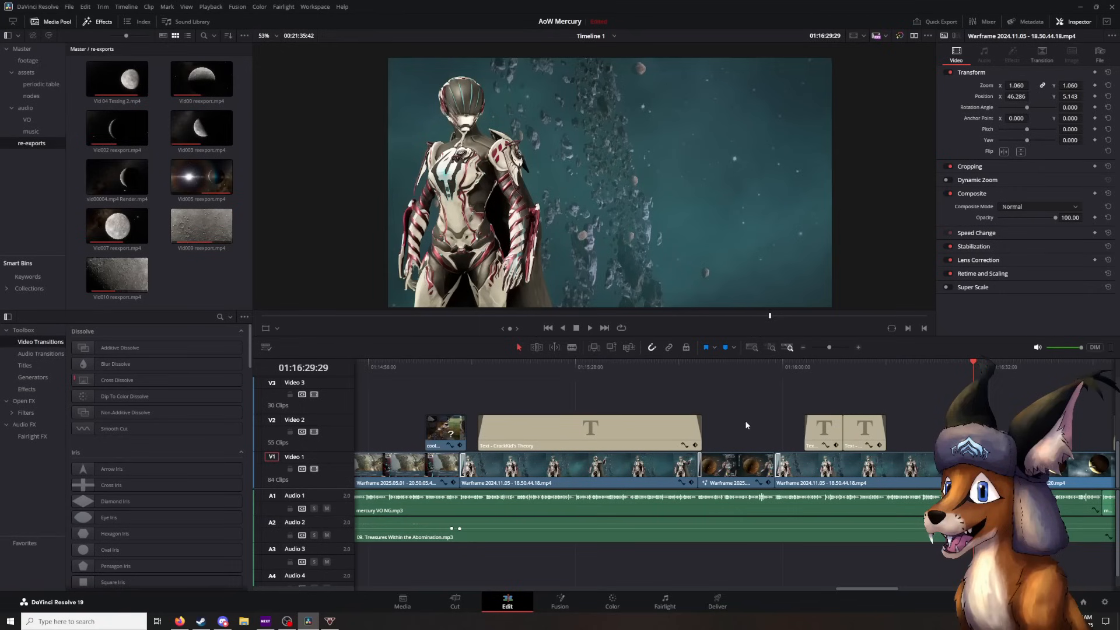
{"action": "key", "text": "space"}
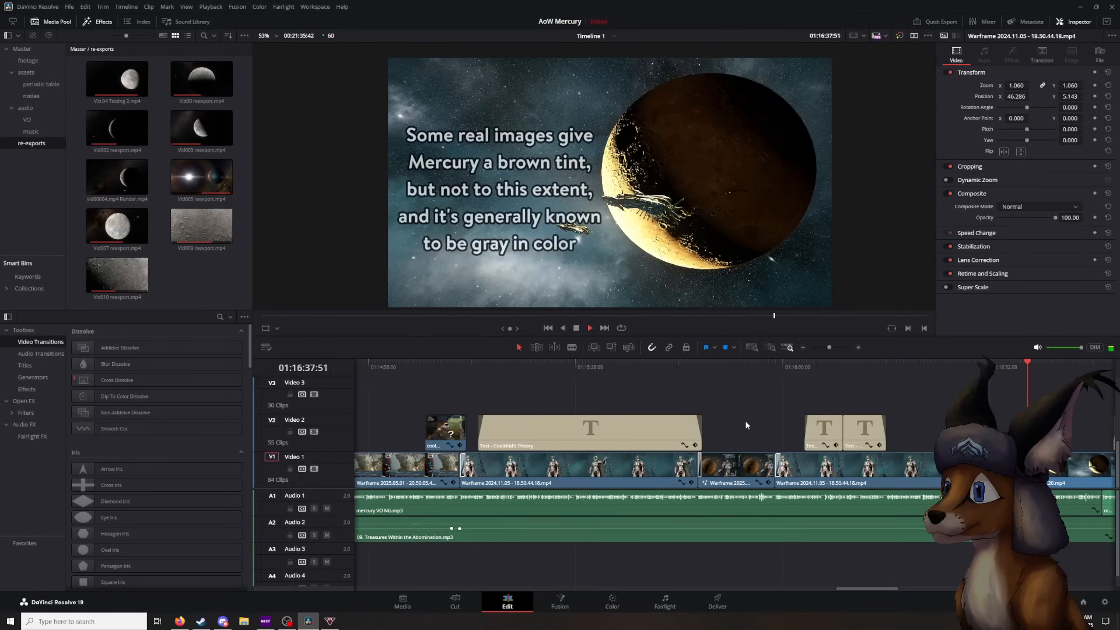
{"action": "key", "text": "space"}
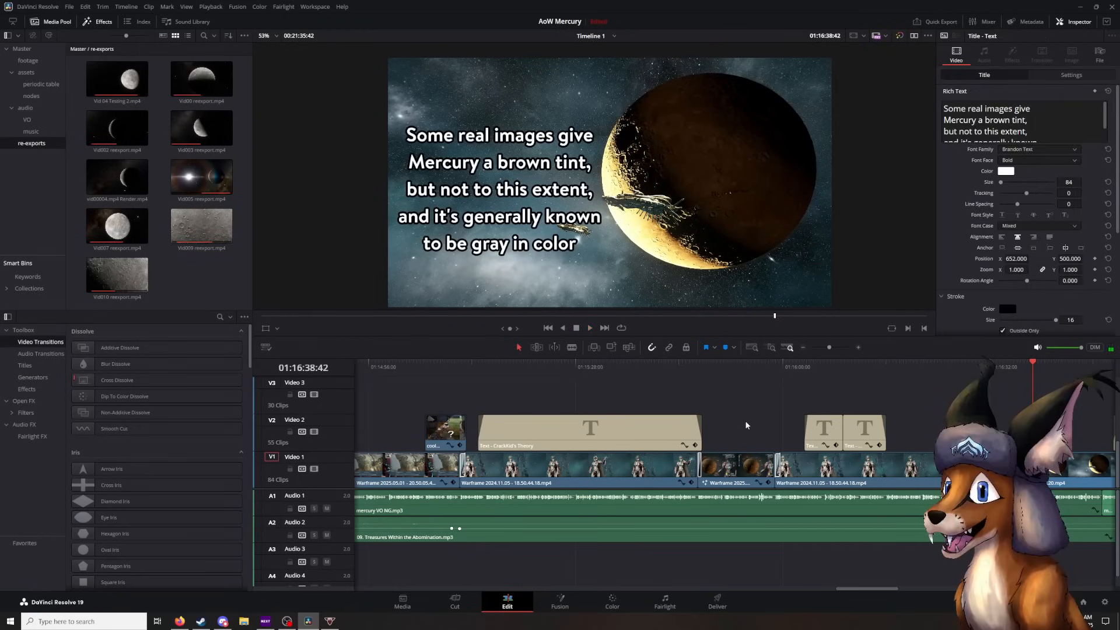
- Try the MESSENGER spacecraft image from the assets bin on Video 3 over the brown tint note, shifted aside for comparison, and delete it
{"action": "left_click", "coordinate": [27, 73]}
{"action": "scroll", "coordinate": [195, 228], "scroll_direction": "down", "scroll_amount": 3}
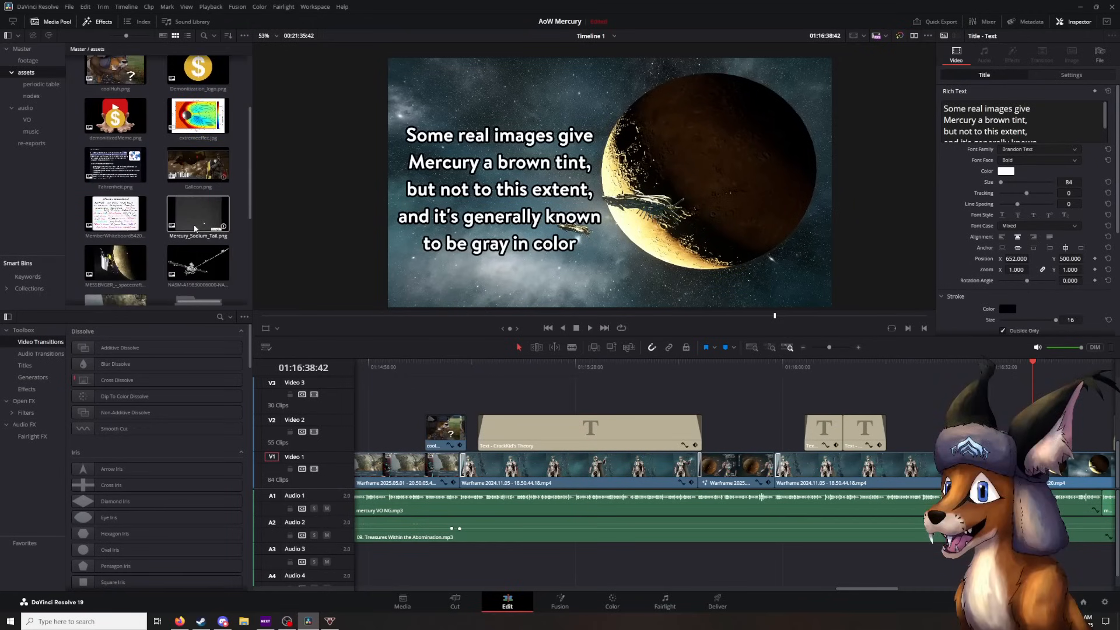
{"action": "scroll", "coordinate": [195, 228], "scroll_direction": "down", "scroll_amount": 2}
{"action": "left_click_drag", "start_coordinate": [116, 75], "coordinate": [1034, 396]}
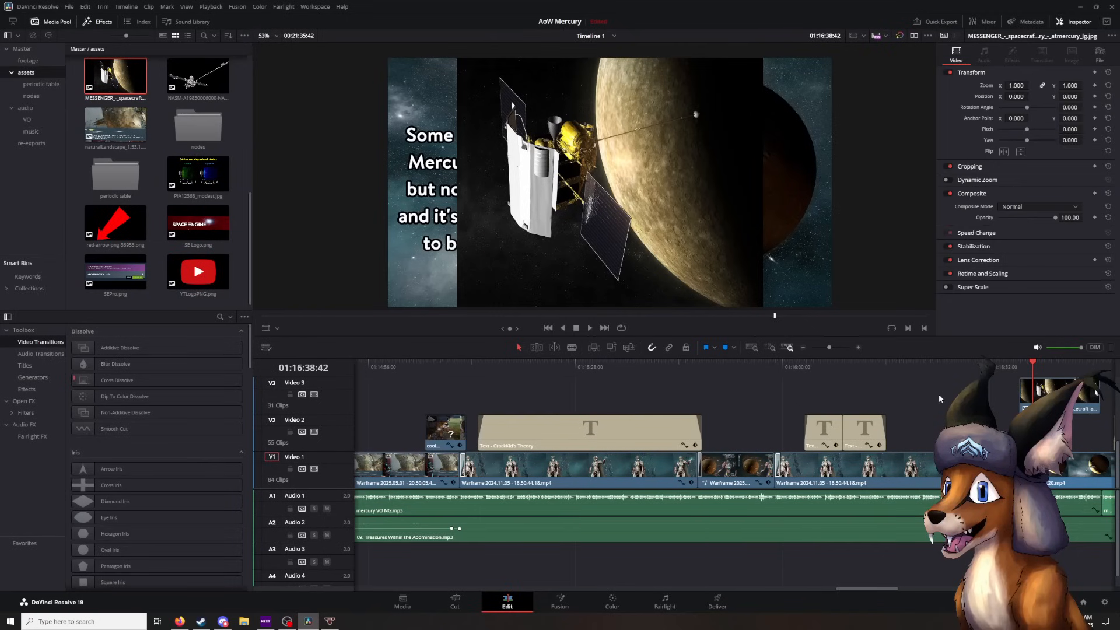
{"action": "left_click_drag", "start_coordinate": [940, 398], "coordinate": [872, 399]}
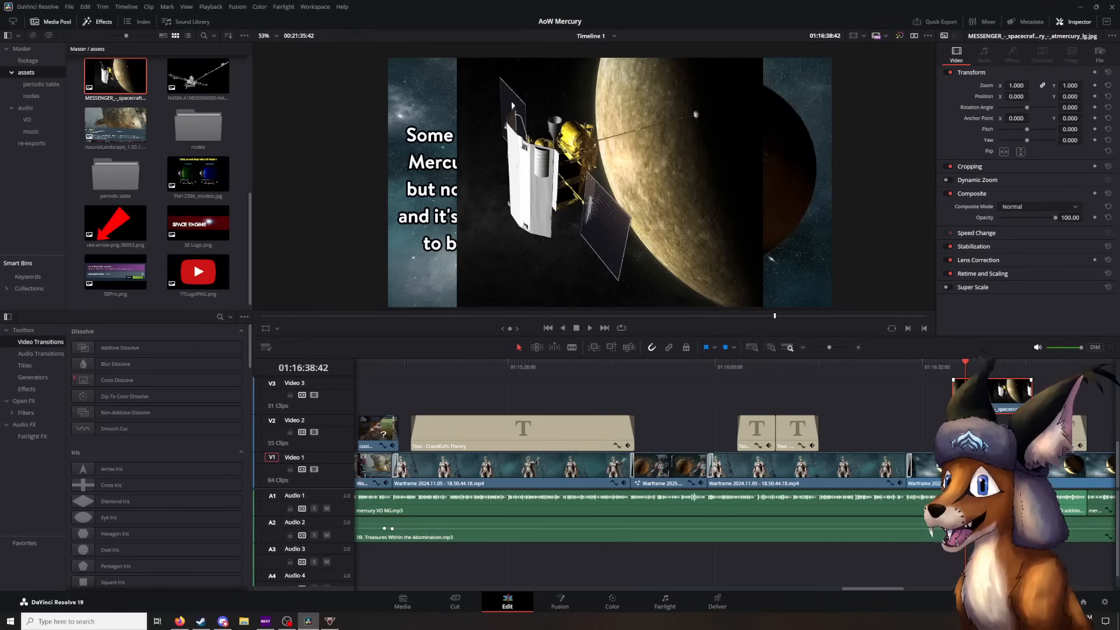
{"action": "key", "text": "shift+grave"}
{"action": "left_click_drag", "start_coordinate": [653, 205], "coordinate": [475, 205]}
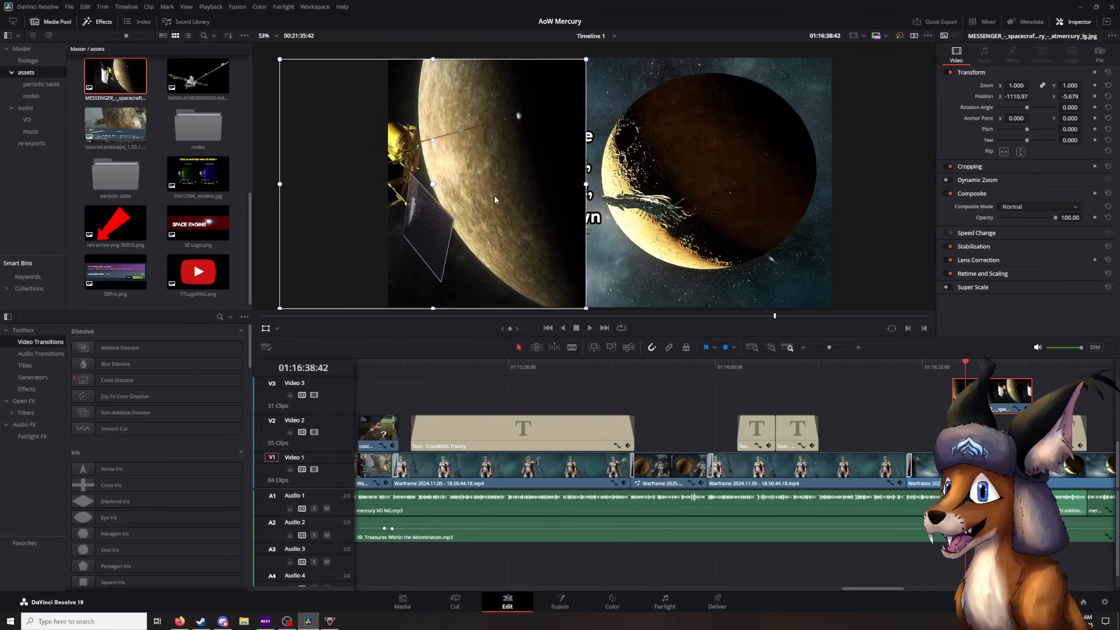
{"action": "key", "text": "Delete"}
- Go back to 01:16:36:39 and play the Mercury clip past the brown tint note to 01:16:48:54
{"action": "left_click_drag", "start_coordinate": [964, 368], "coordinate": [951, 378]}
{"action": "left_click", "coordinate": [1017, 407]}
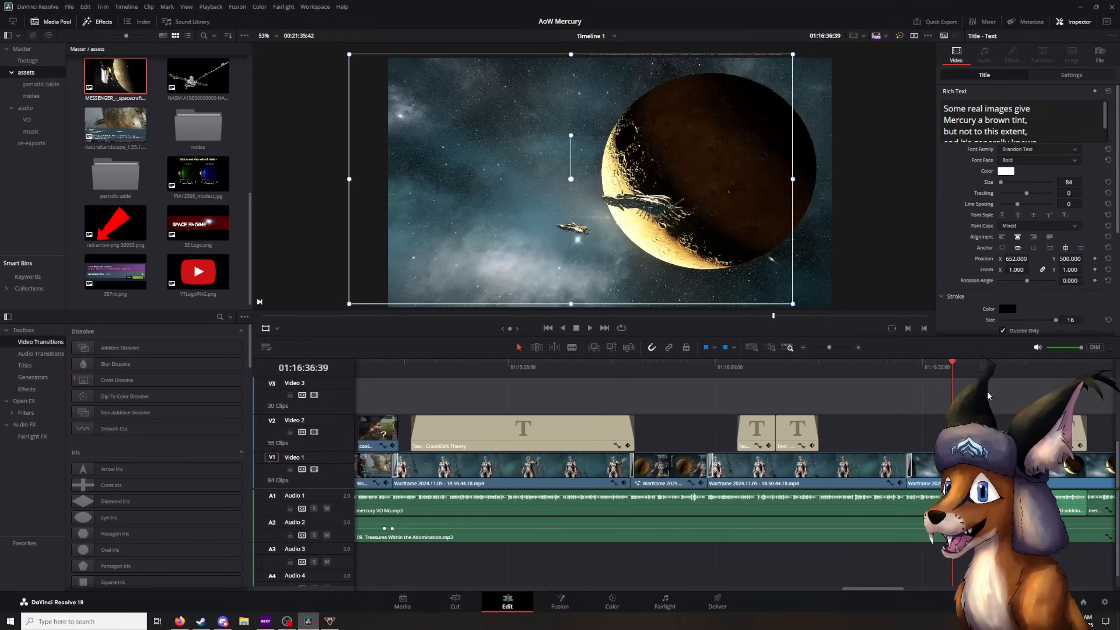
{"action": "key", "text": "space"}
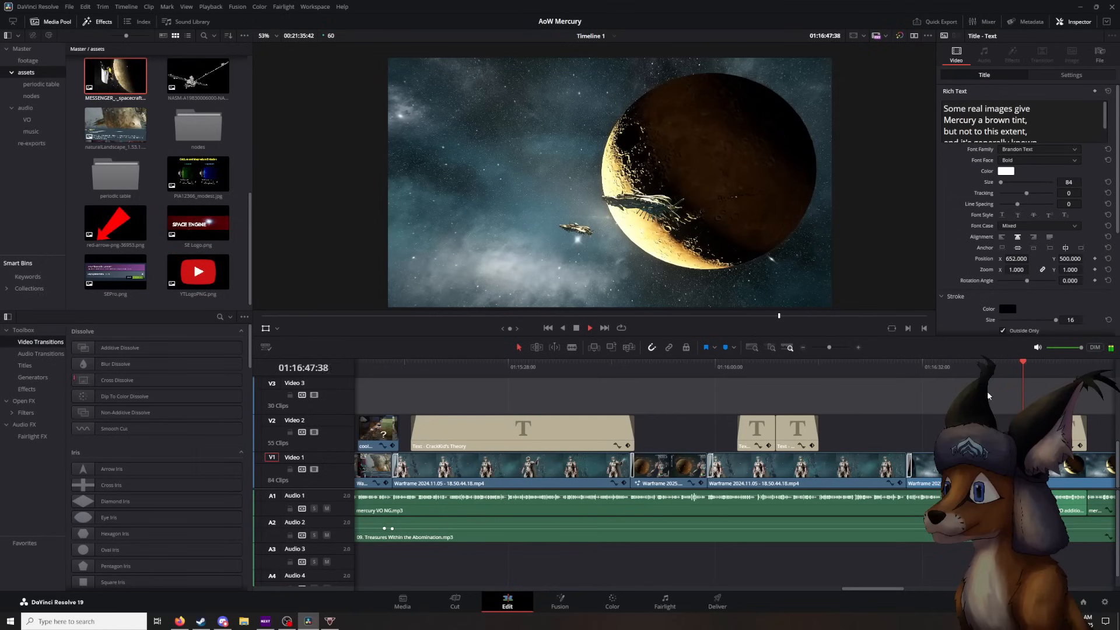
{"action": "key", "text": "space"}
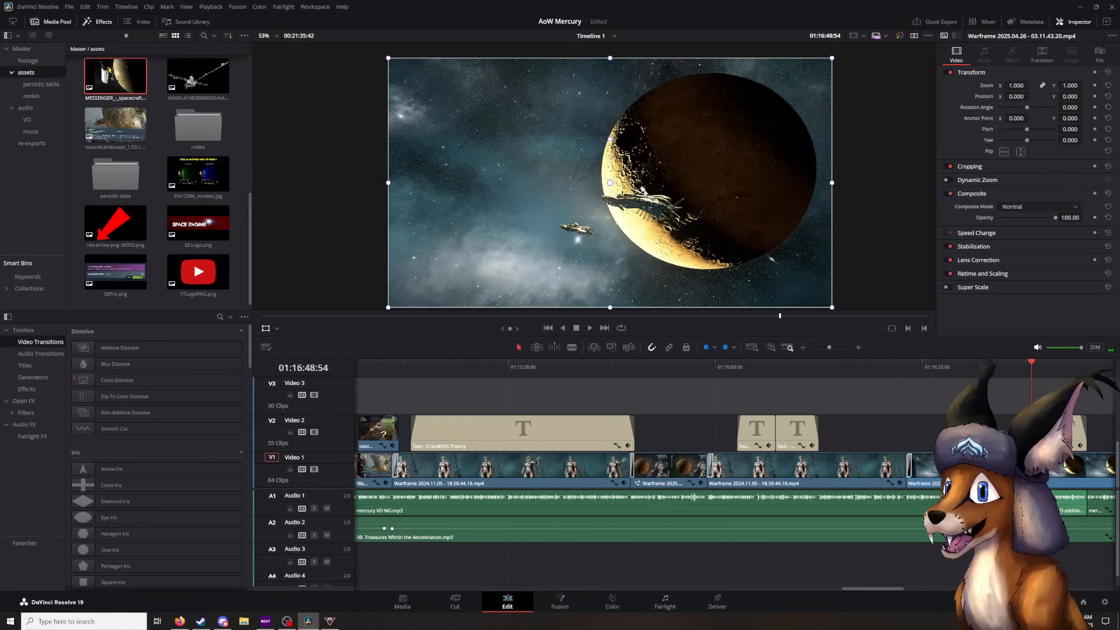
- Examine the ships and the glow beside Mercury at high magnification in the viewer, and return to the full frame
{"action": "scroll", "coordinate": [607, 175], "scroll_direction": "up", "scroll_amount": 5}
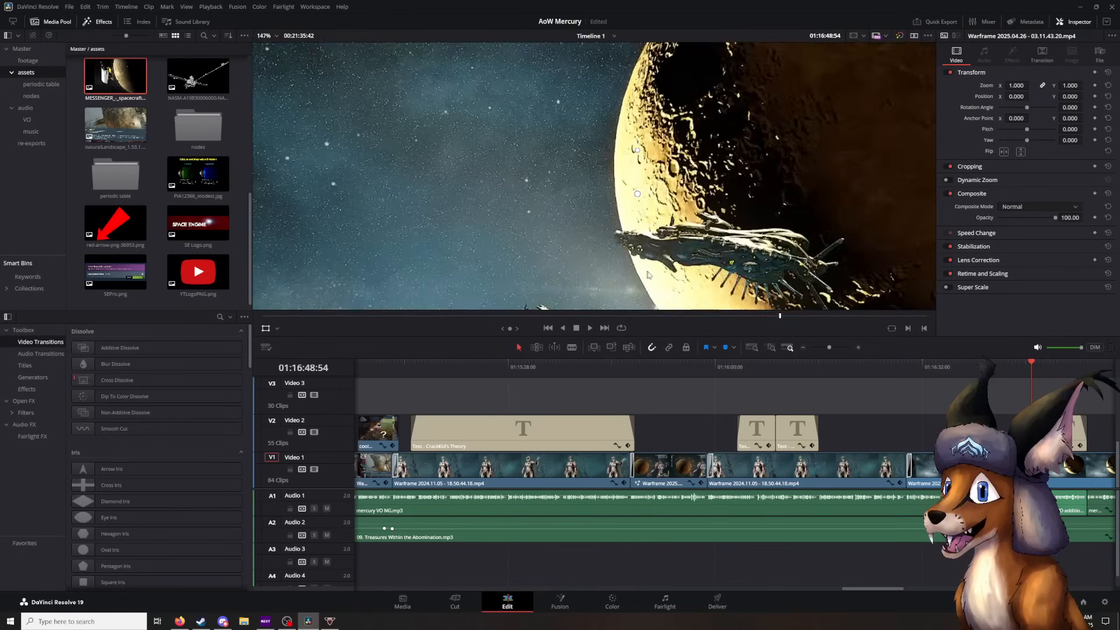
{"action": "scroll", "coordinate": [609, 196], "scroll_direction": "up", "scroll_amount": 5}
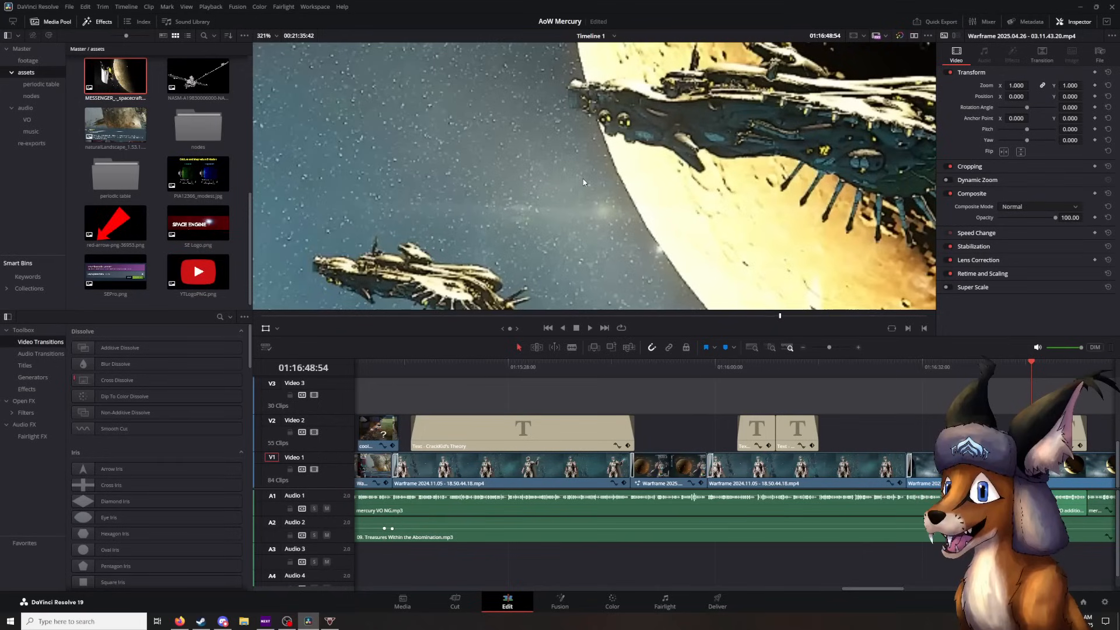
{"action": "scroll", "coordinate": [629, 250], "scroll_direction": "up", "scroll_amount": 4}
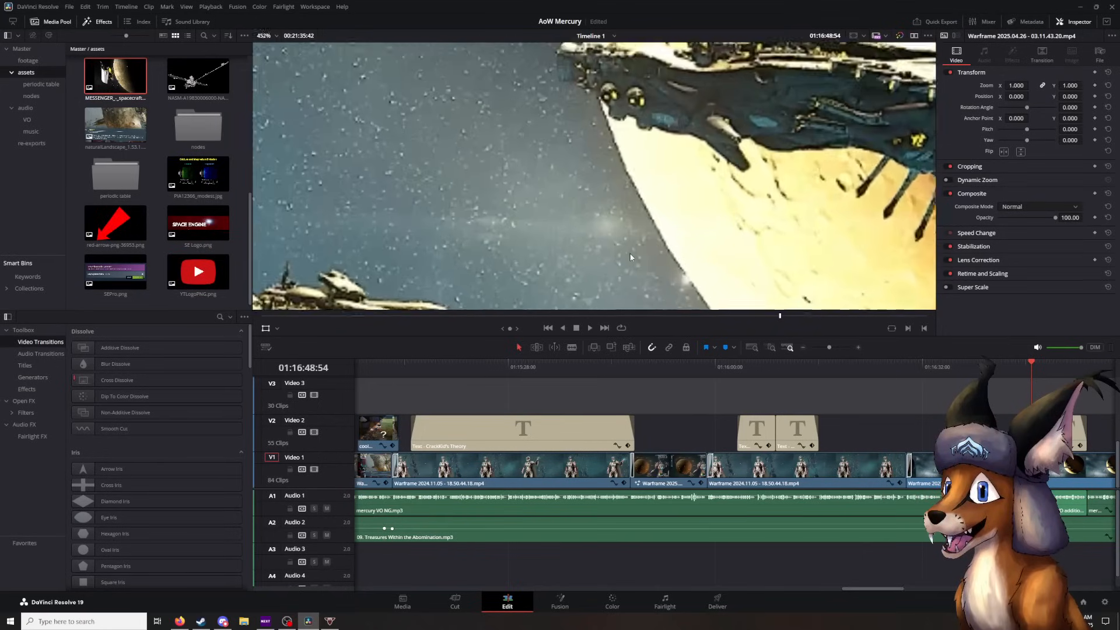
{"action": "scroll", "coordinate": [630, 254], "scroll_direction": "up", "scroll_amount": 5}
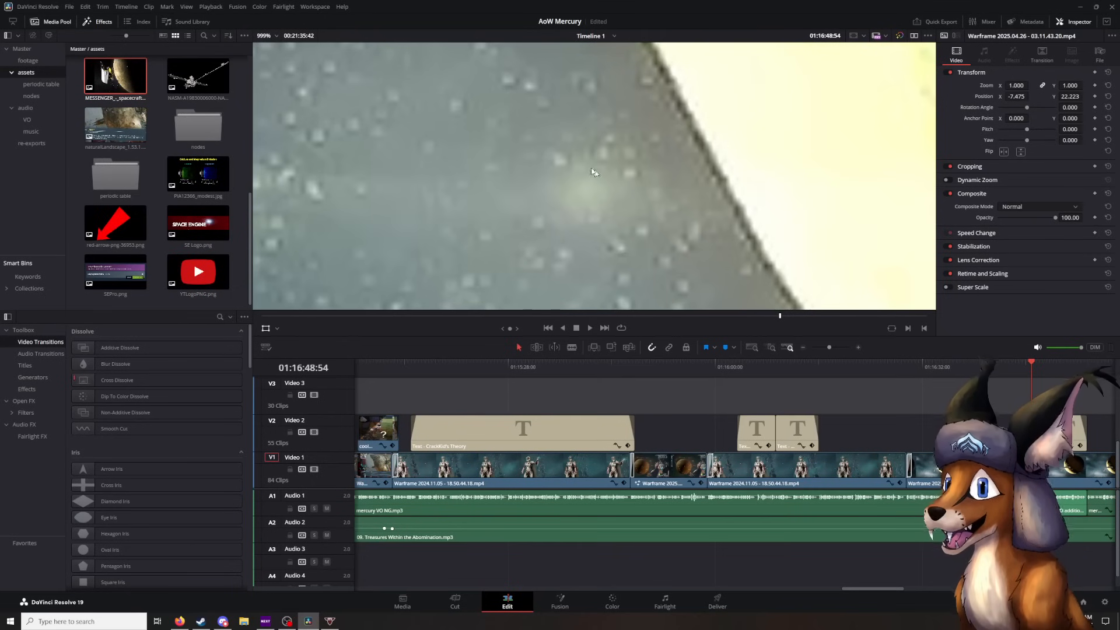
{"action": "scroll", "coordinate": [596, 134], "scroll_direction": "down", "scroll_amount": 7}
{"action": "scroll", "coordinate": [595, 139], "scroll_direction": "down", "scroll_amount": 6}
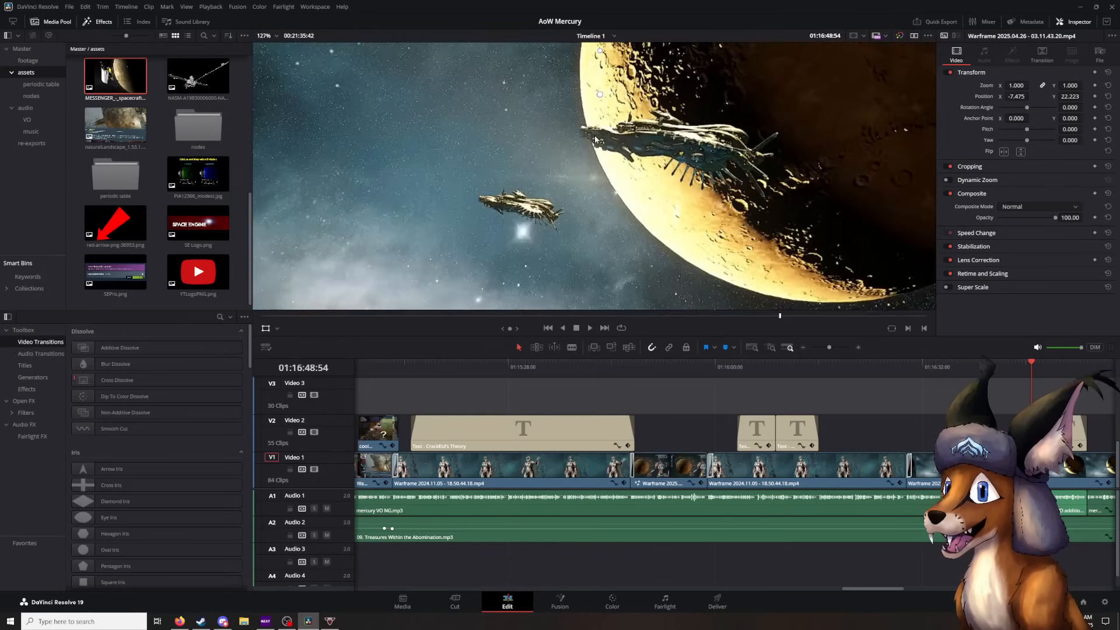
{"action": "scroll", "coordinate": [596, 191], "scroll_direction": "down", "scroll_amount": 2}
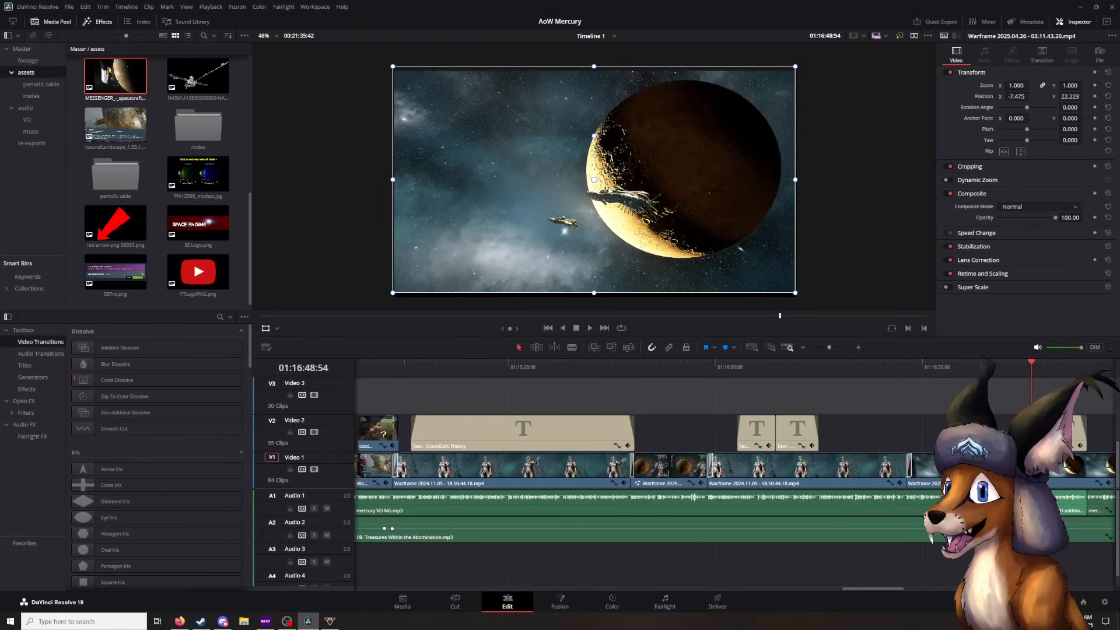
{"action": "scroll", "coordinate": [609, 187], "scroll_direction": "up", "scroll_amount": 1}
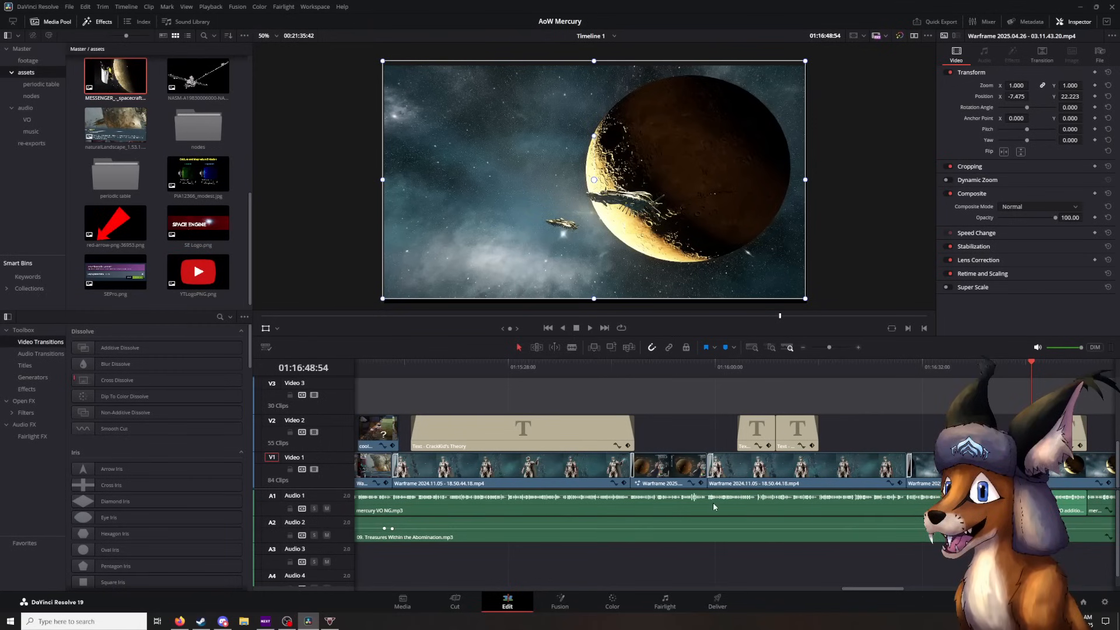
{"action": "left_click_drag", "start_coordinate": [481, 234], "coordinate": [498, 237]}
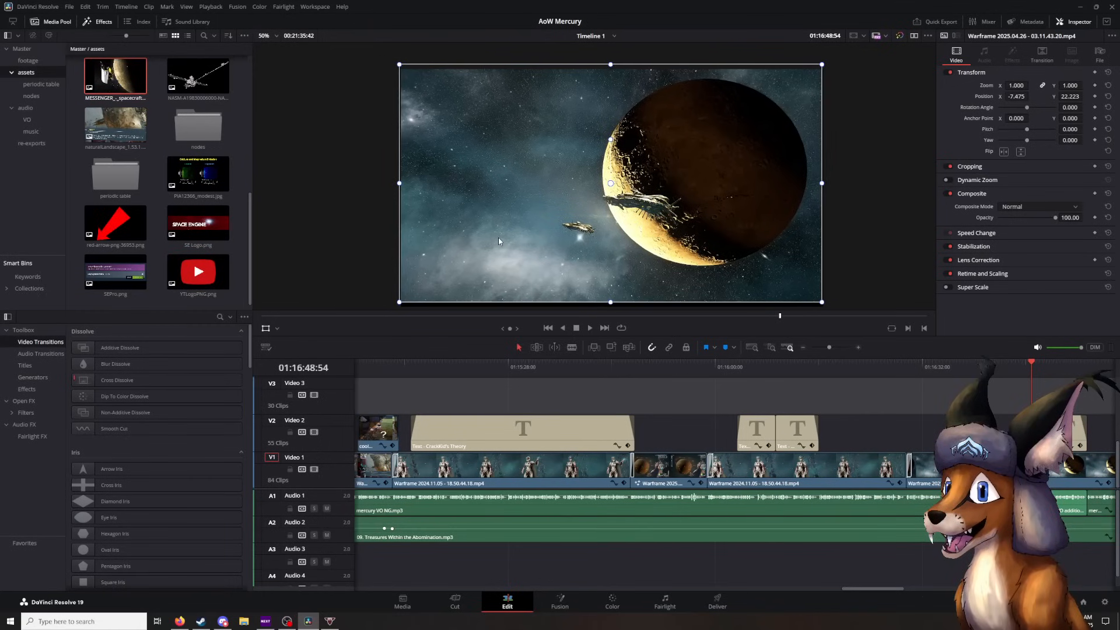
- Play on to the "Quickly relative to its real life rotation speed" title and inspect the Mercury frame's edges around 01:16:51:44
{"action": "key", "text": "space"}
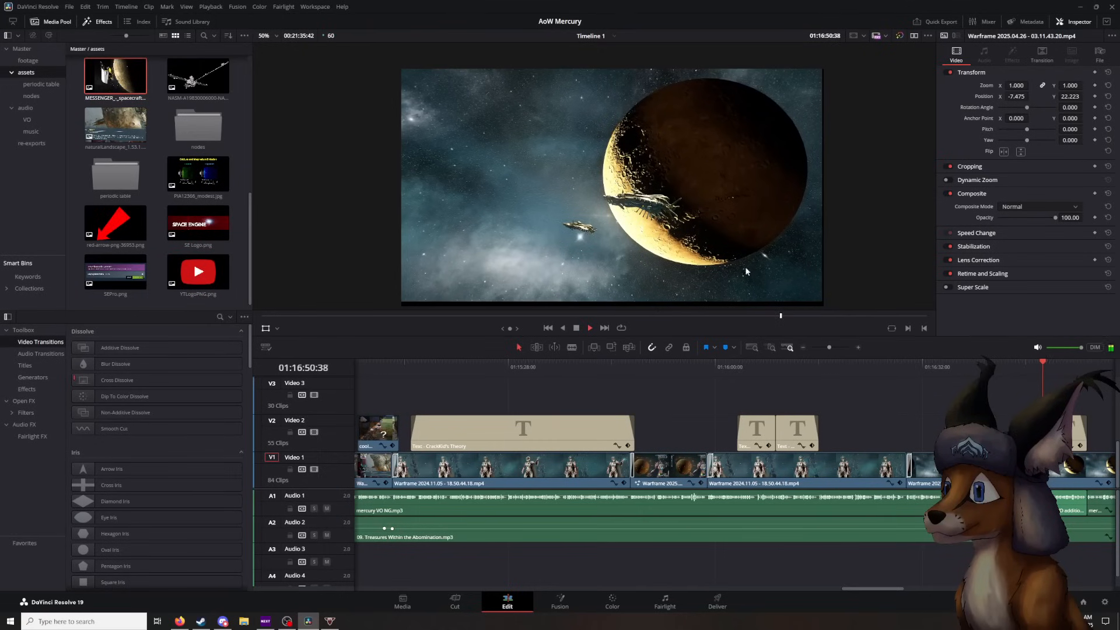
{"action": "key", "text": "space"}
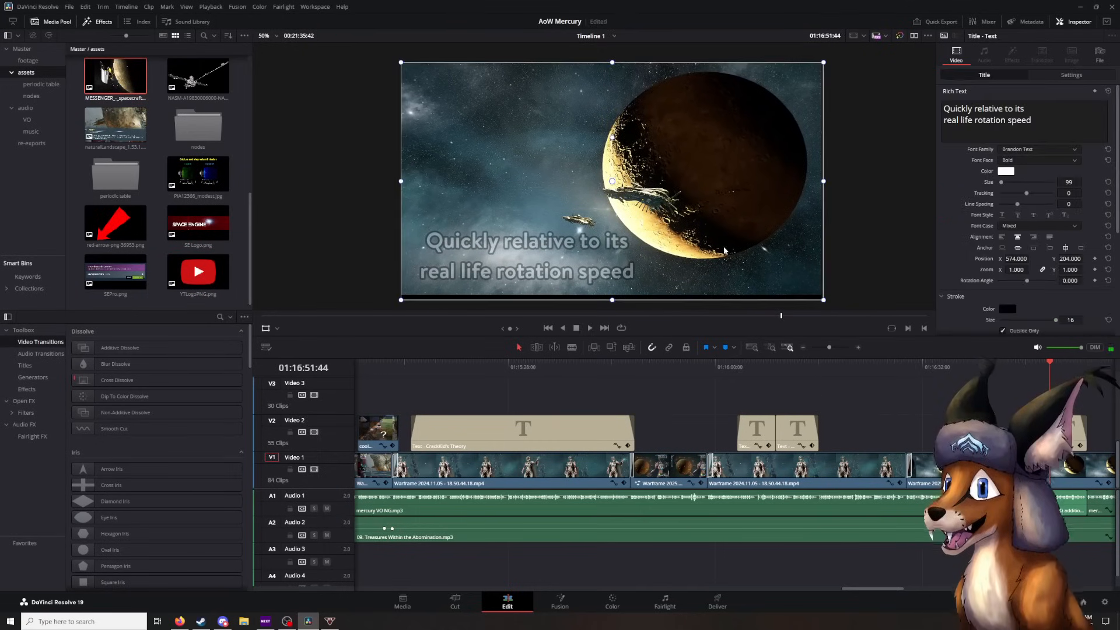
{"action": "left_click", "coordinate": [975, 465]}
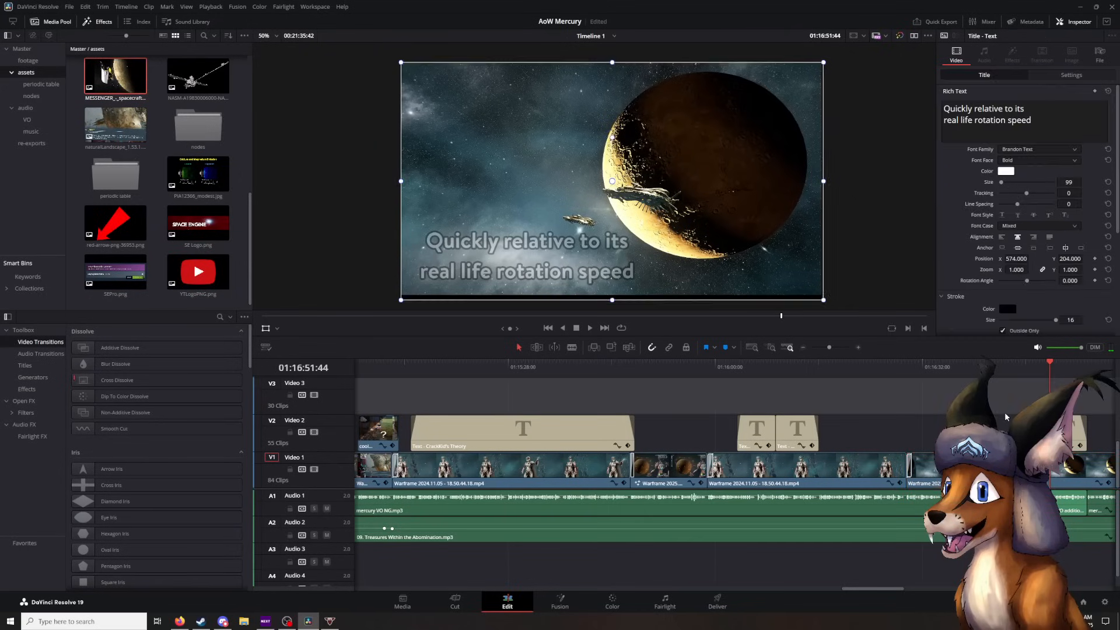
{"action": "key", "text": "space"}
- Replay the transition into the Mercury clip up to 01:16:30:41 and undo the clip's accidental position shift
{"action": "key", "text": "space"}
{"action": "left_click", "coordinate": [900, 364]}
{"action": "key", "text": "space"}
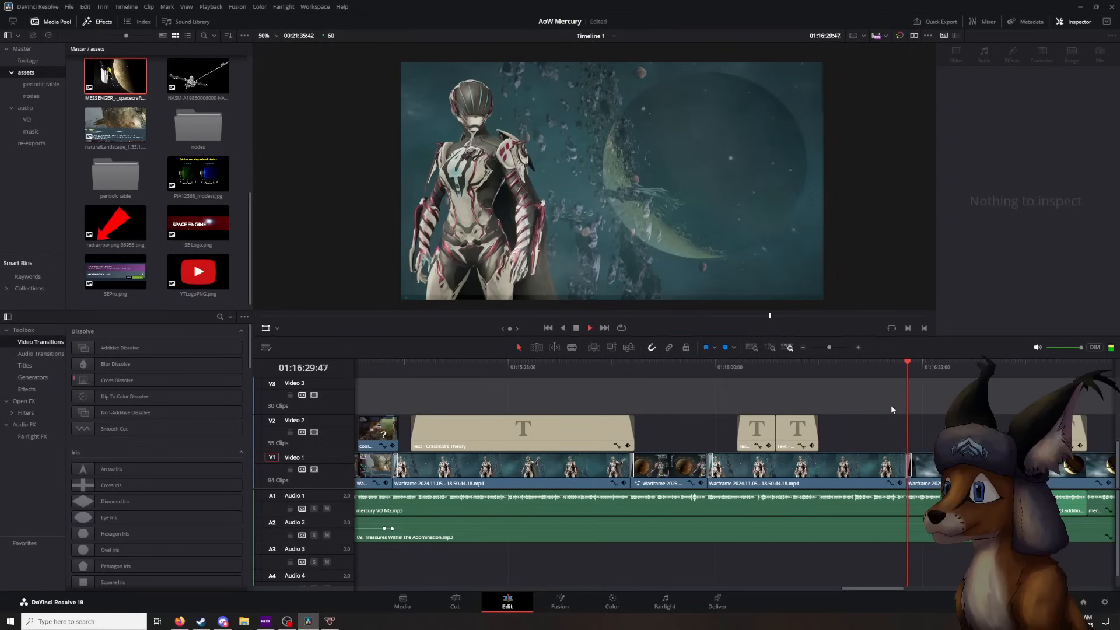
{"action": "key", "text": "space"}
{"action": "key", "text": "ctrl+z"}
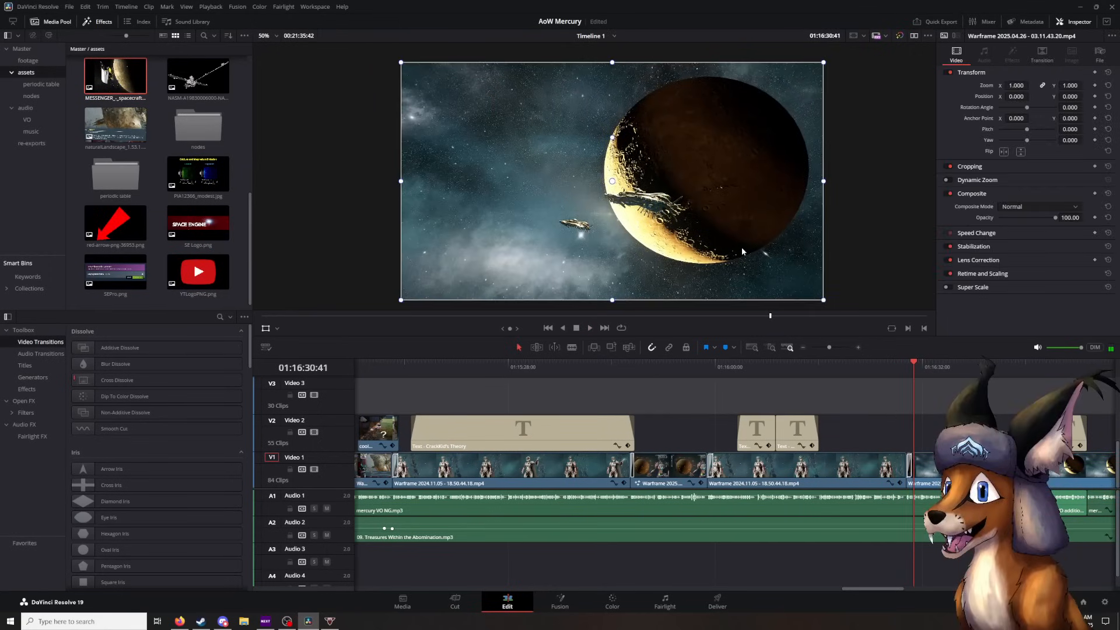
- Play the Mercury clip from 01:16:30:41 to the rotation speed title, stopping at 01:16:54:58
{"action": "left_click", "coordinate": [877, 418]}
{"action": "key", "text": "space"}
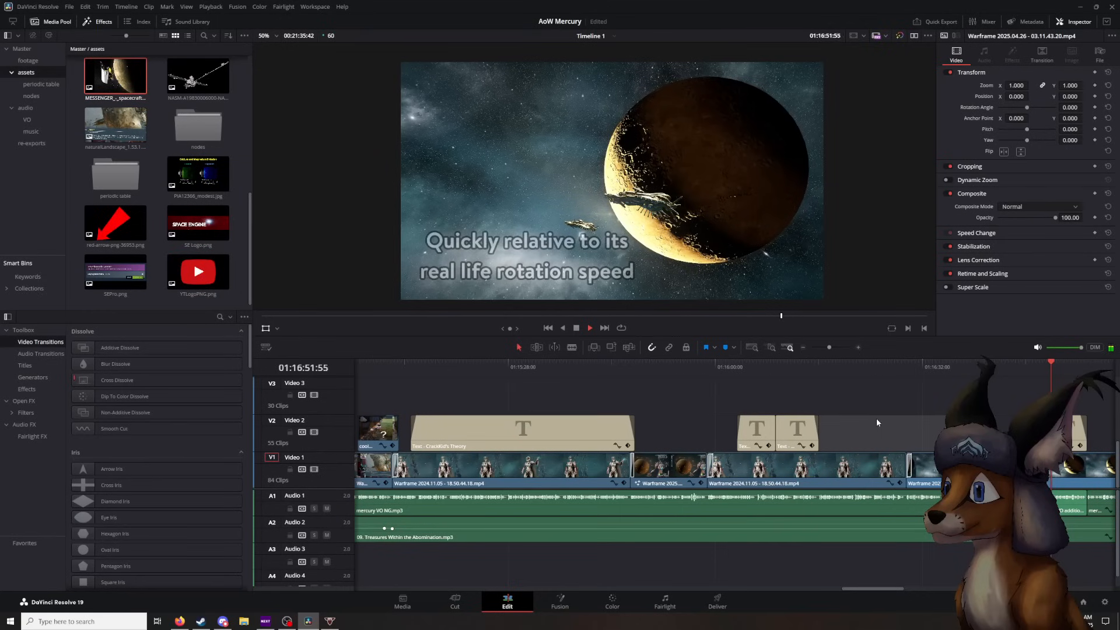
{"action": "left_click", "coordinate": [576, 328]}
- Play on to the space battle gameplay, pause at 01:17:11:38, and continue through the black-and-white aside to 01:17:29:12
{"action": "left_click_drag", "start_coordinate": [1028, 397], "coordinate": [699, 397]}
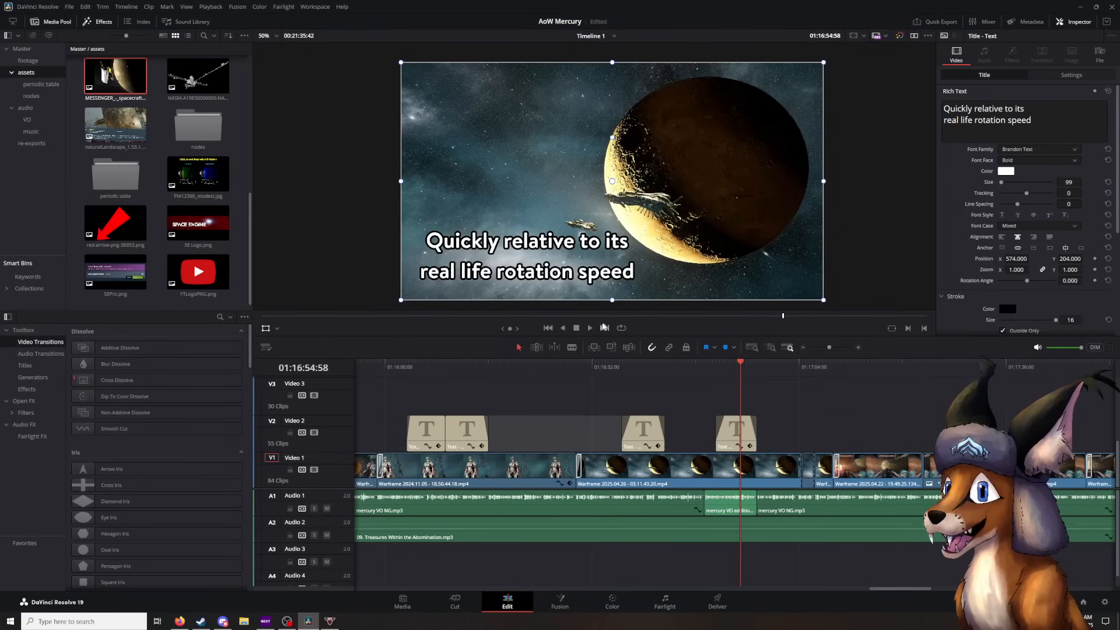
{"action": "left_click", "coordinate": [588, 328]}
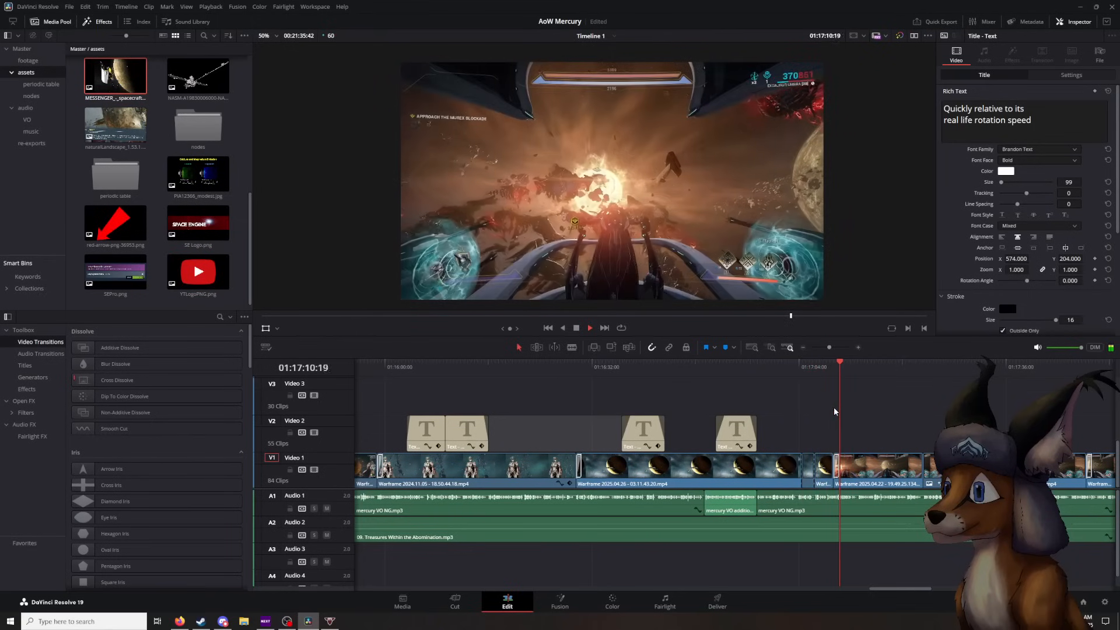
{"action": "left_click", "coordinate": [576, 329]}
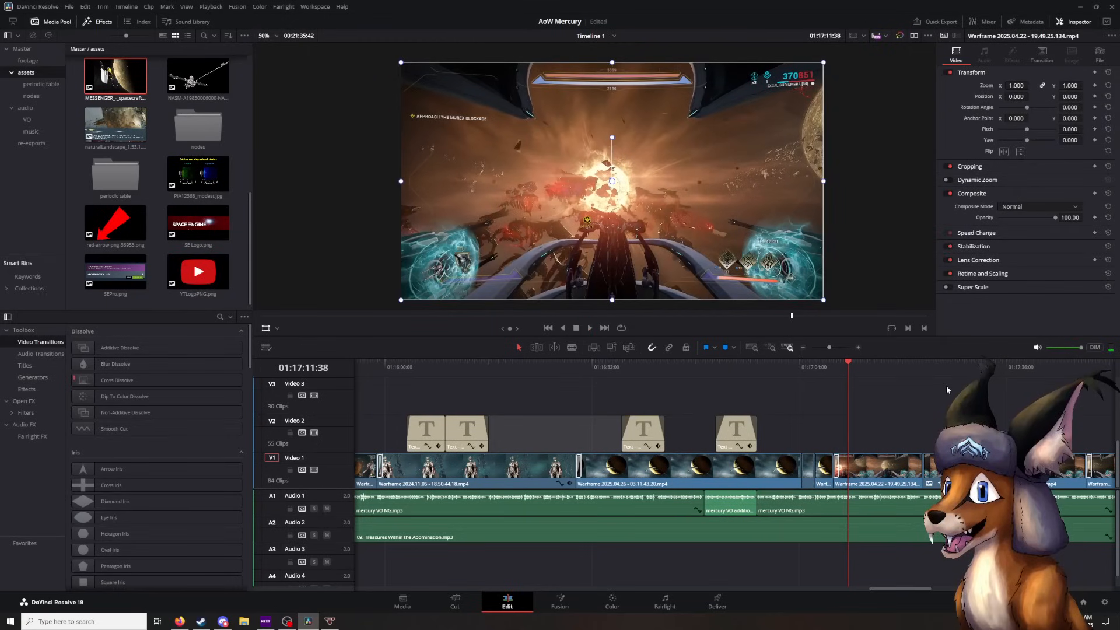
{"action": "scroll", "coordinate": [946, 390], "scroll_direction": "right", "scroll_amount": 5}
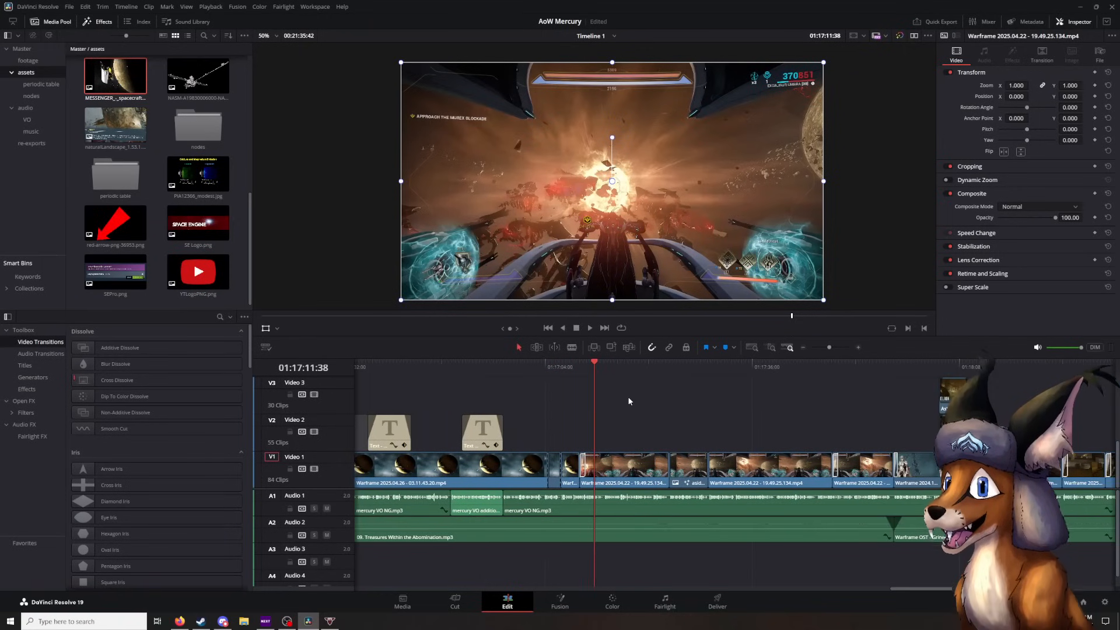
{"action": "left_click", "coordinate": [590, 328]}
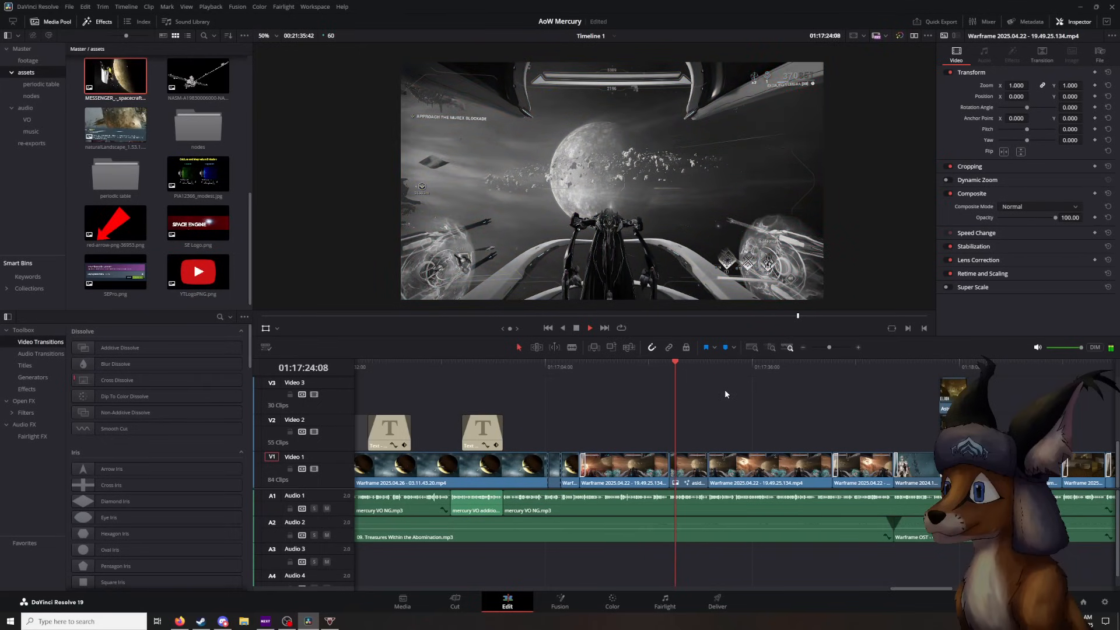
{"action": "left_click", "coordinate": [575, 329]}
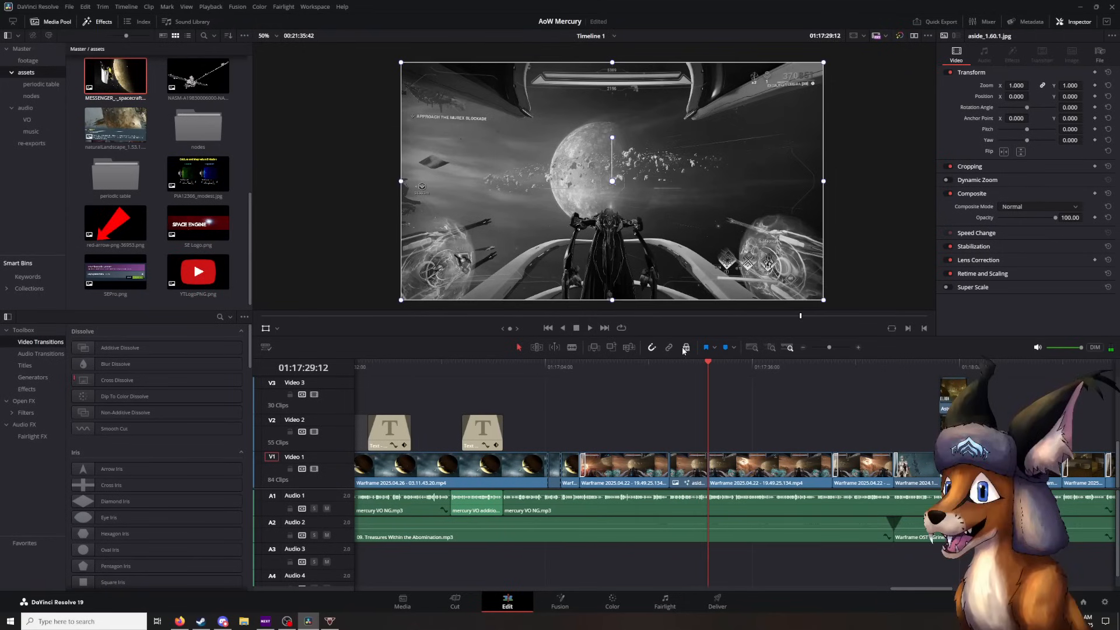
- Inspect the cut from the black-and-white aside back to gameplay at 01:17:29:15, and scrub back to 01:17:12:39
{"action": "left_click", "coordinate": [706, 366]}
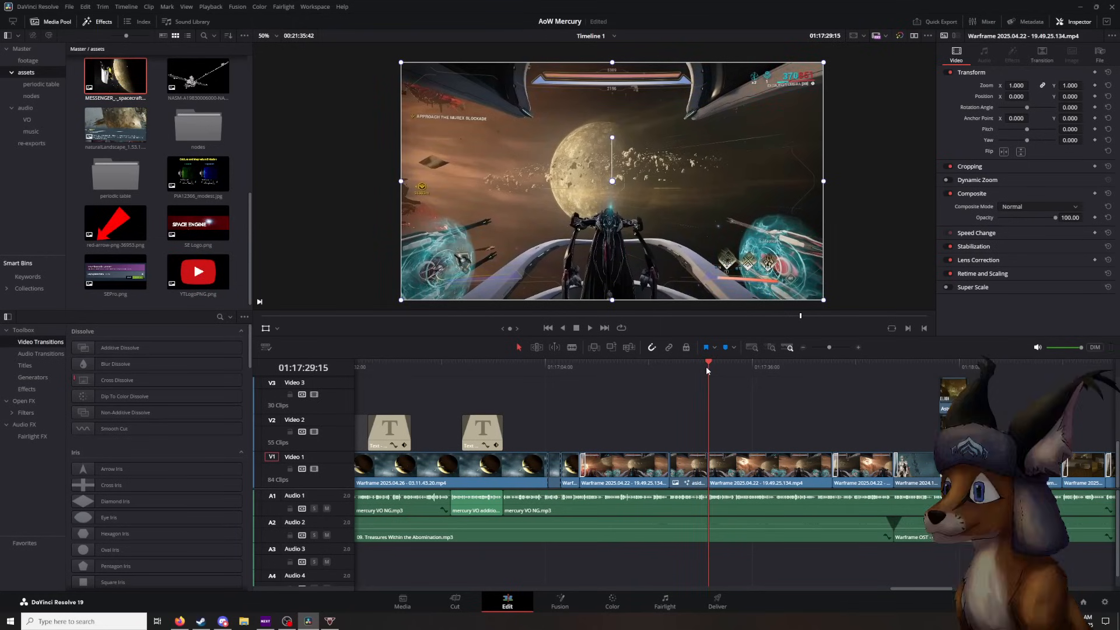
{"action": "mouse_move", "coordinate": [706, 366]}
{"action": "left_mouse_down"}
{"action": "mouse_move", "coordinate": [695, 365]}
{"action": "mouse_move", "coordinate": [708, 367]}
{"action": "left_mouse_up"}
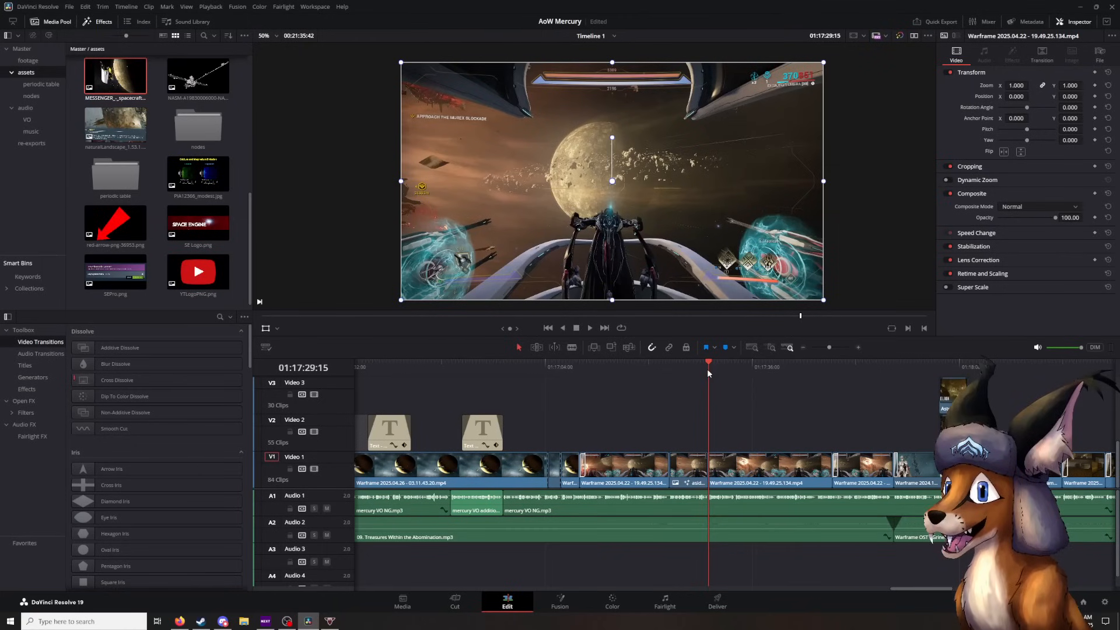
{"action": "mouse_move", "coordinate": [707, 371]}
{"action": "left_mouse_down"}
{"action": "mouse_move", "coordinate": [691, 371]}
{"action": "mouse_move", "coordinate": [707, 377]}
{"action": "left_mouse_up"}
{"action": "left_click_drag", "start_coordinate": [710, 369], "coordinate": [601, 379]}
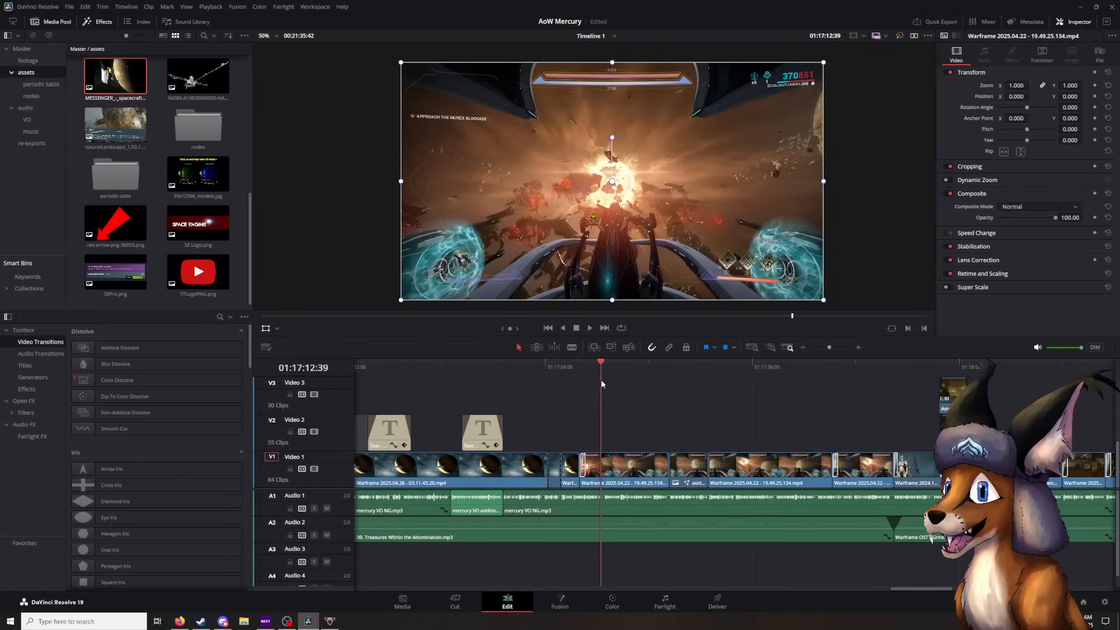
- Scrub the space battle gameplay to the cut at 01:17:29:15 and play on to 01:17:56:02, pausing at 01:17:45:38
{"action": "mouse_move", "coordinate": [601, 379]}
{"action": "left_mouse_down"}
{"action": "mouse_move", "coordinate": [636, 377]}
{"action": "mouse_move", "coordinate": [607, 382]}
{"action": "left_mouse_up"}
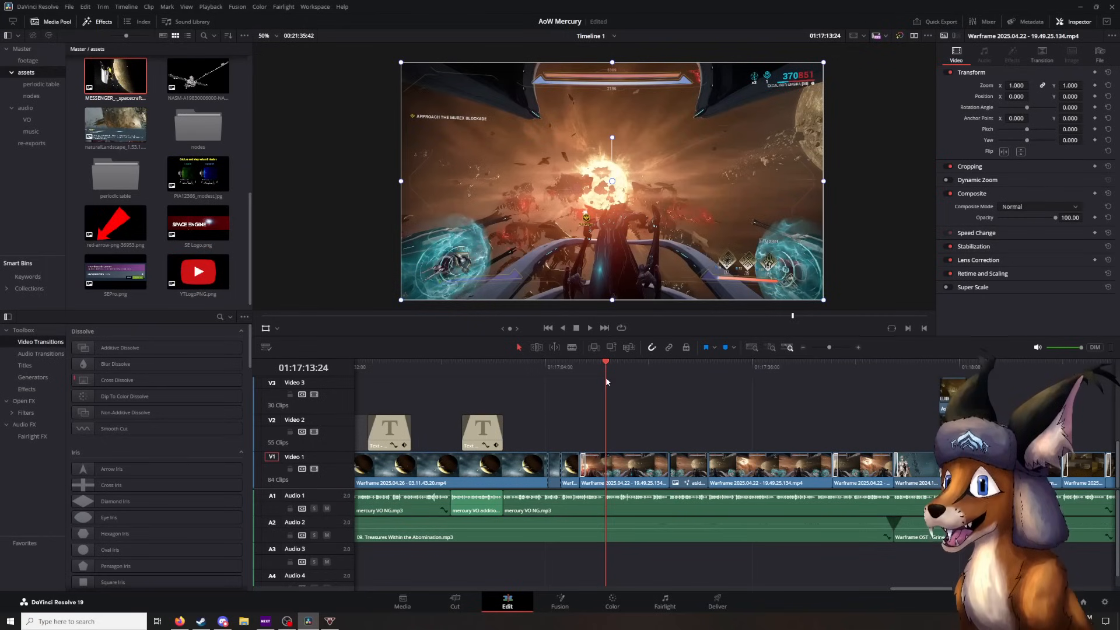
{"action": "left_click_drag", "start_coordinate": [606, 382], "coordinate": [707, 377]}
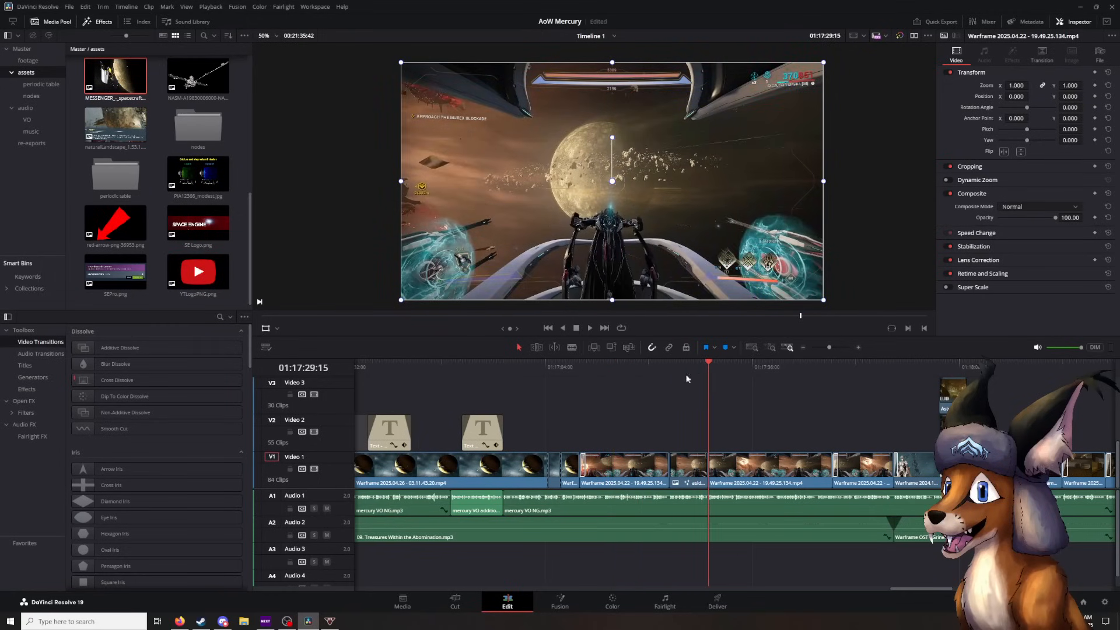
{"action": "left_click", "coordinate": [591, 328]}
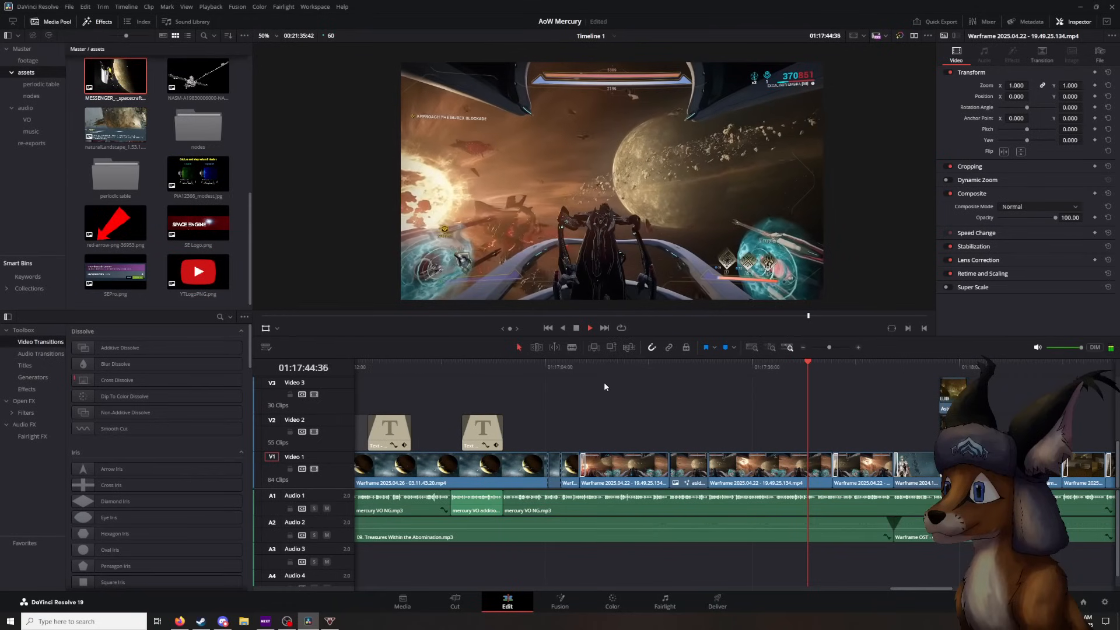
{"action": "key", "text": "space"}
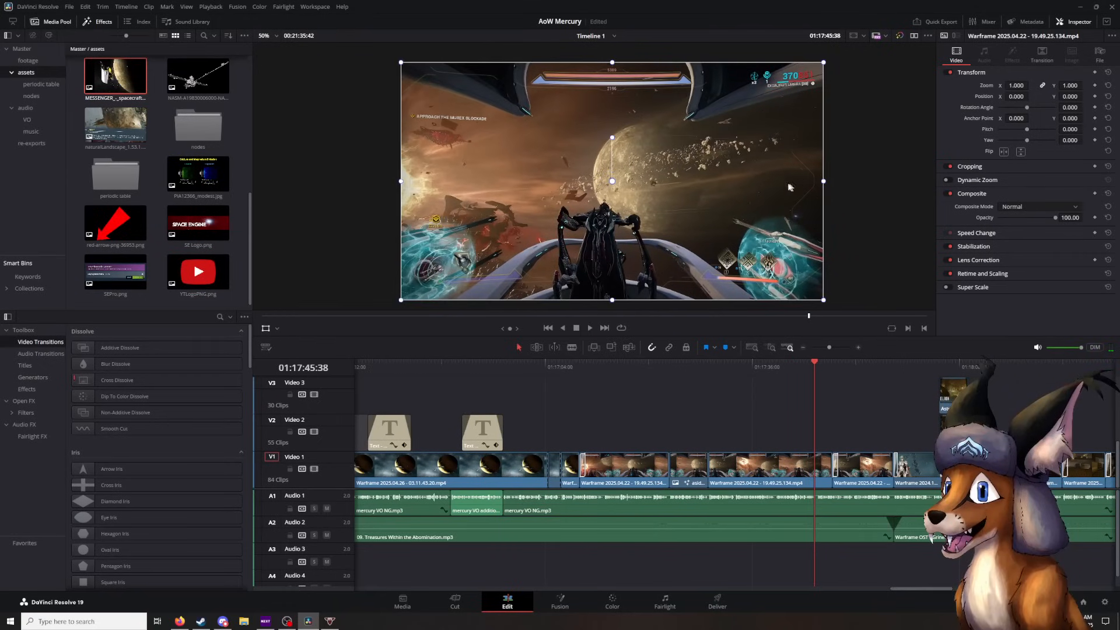
{"action": "left_click", "coordinate": [590, 328]}
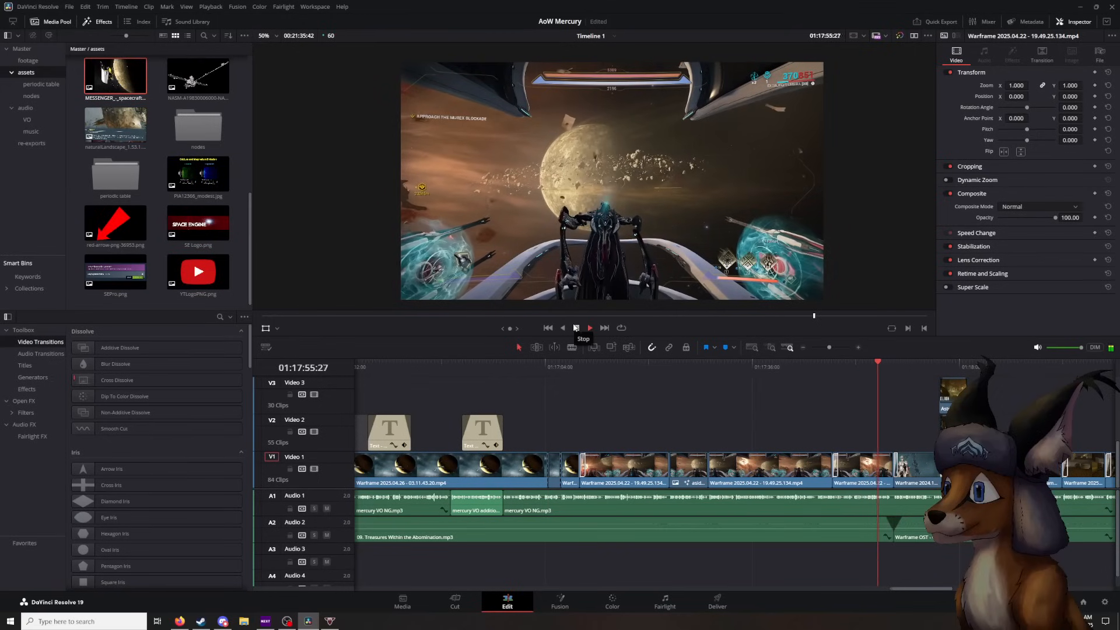
{"action": "left_click", "coordinate": [575, 328]}
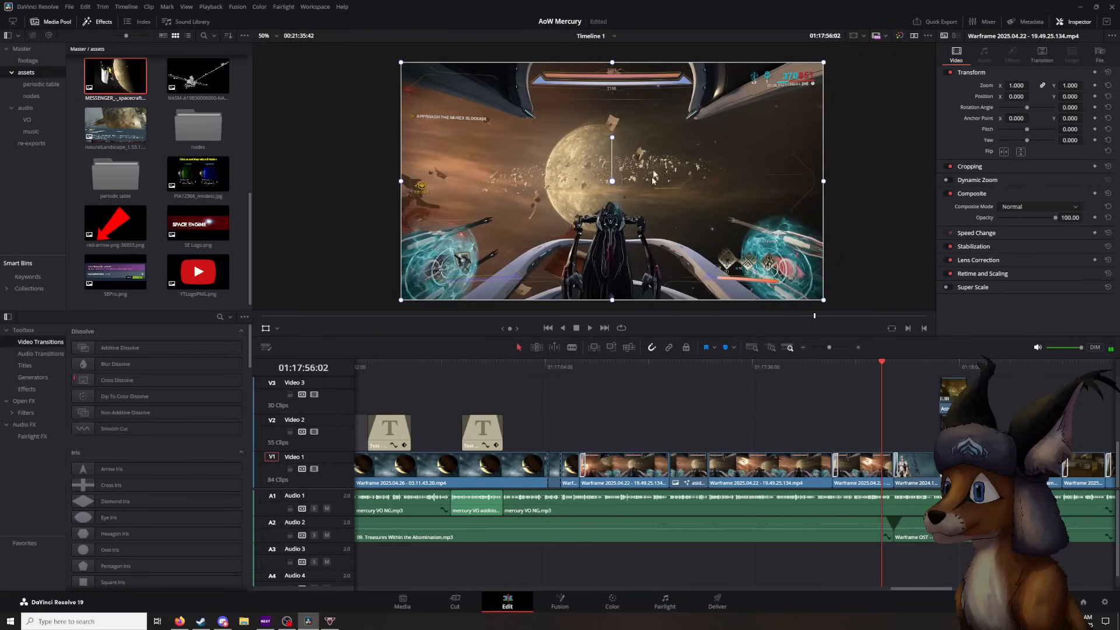
- Examine the gameplay image up close at 01:17:53:42 and 01:17:52:21, and return the viewer to showing the whole frame
{"action": "left_click", "coordinate": [867, 363]}
{"action": "scroll", "coordinate": [621, 202], "scroll_direction": "up", "scroll_amount": 10}
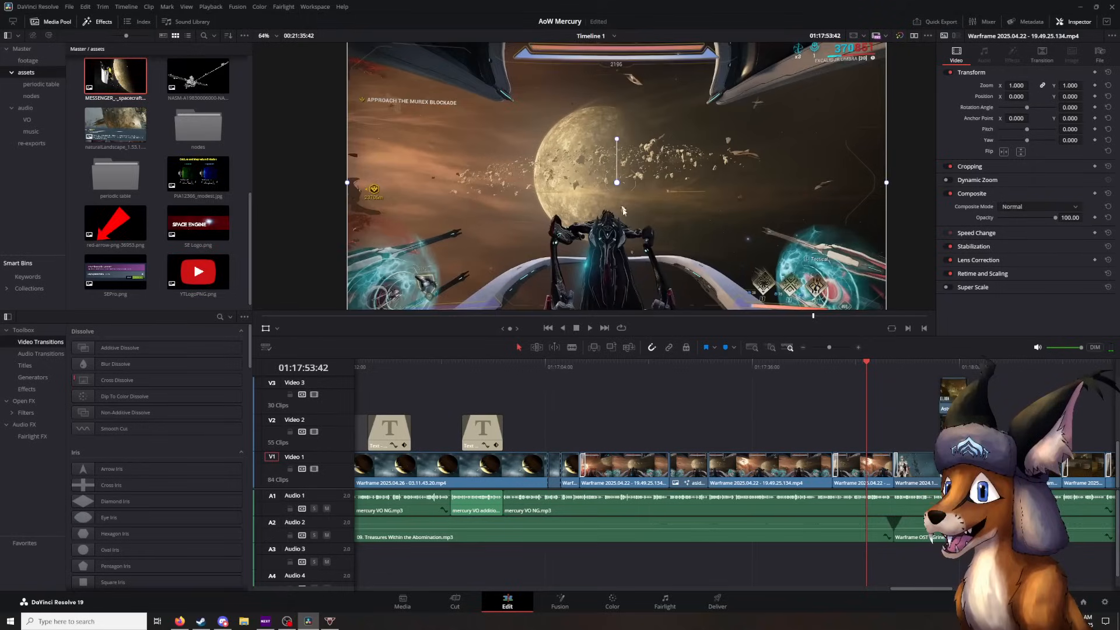
{"action": "scroll", "coordinate": [621, 141], "scroll_direction": "up", "scroll_amount": 6}
{"action": "left_click_drag", "start_coordinate": [652, 204], "coordinate": [618, 145]}
{"action": "scroll", "coordinate": [621, 141], "scroll_direction": "down", "scroll_amount": 5}
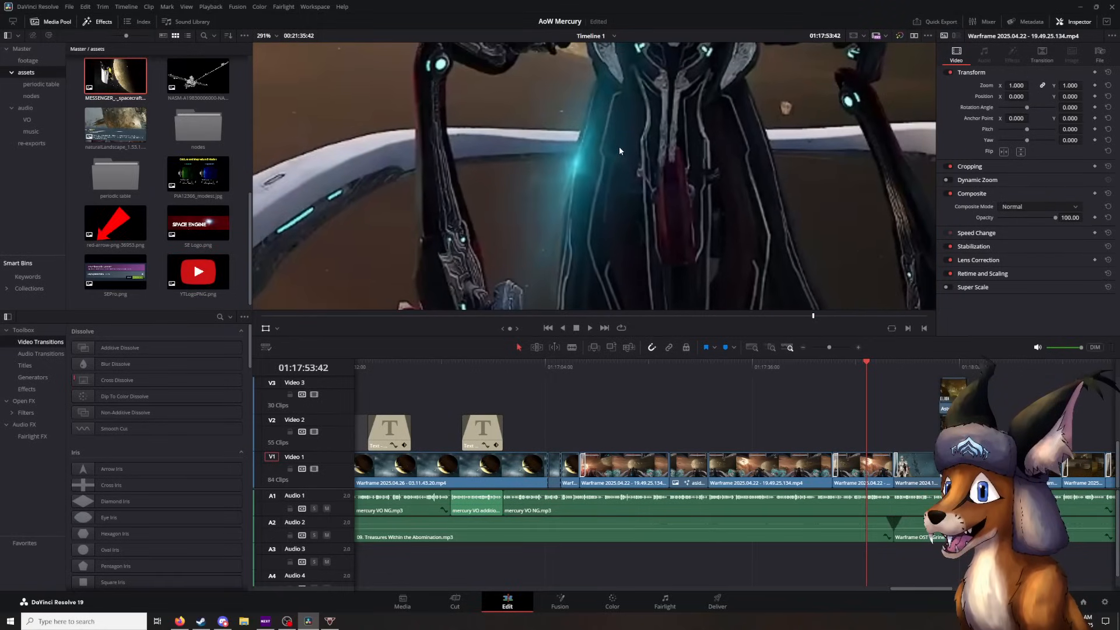
{"action": "mouse_move", "coordinate": [863, 365]}
{"action": "left_mouse_down"}
{"action": "mouse_move", "coordinate": [873, 364]}
{"action": "mouse_move", "coordinate": [858, 365]}
{"action": "left_mouse_up"}
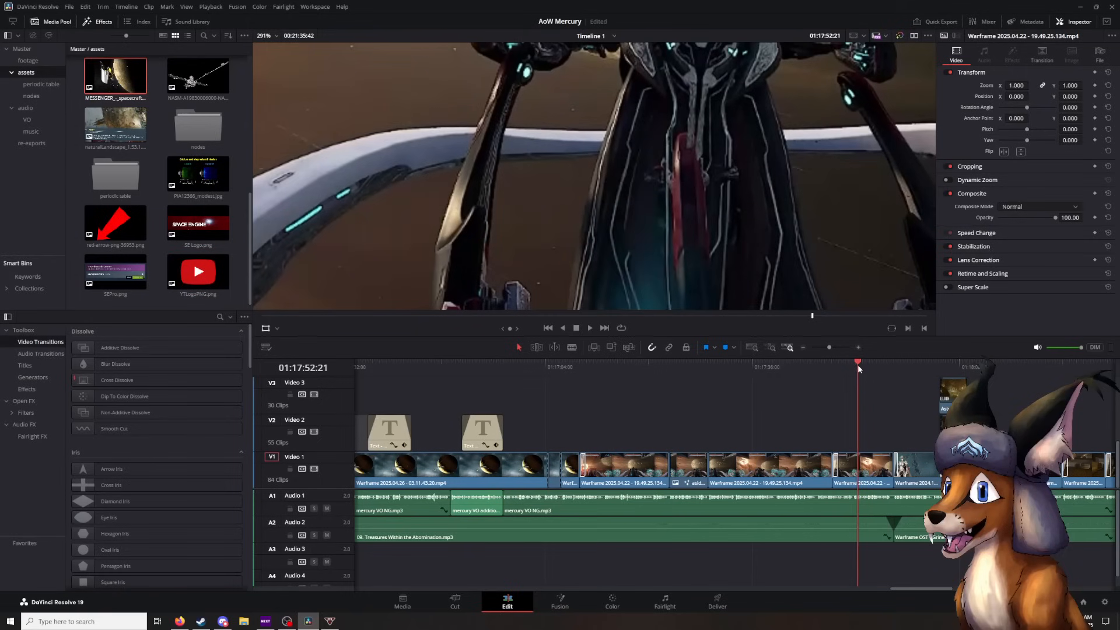
{"action": "scroll", "coordinate": [733, 206], "scroll_direction": "down", "scroll_amount": 8}
{"action": "scroll", "coordinate": [717, 171], "scroll_direction": "up", "scroll_amount": 5}
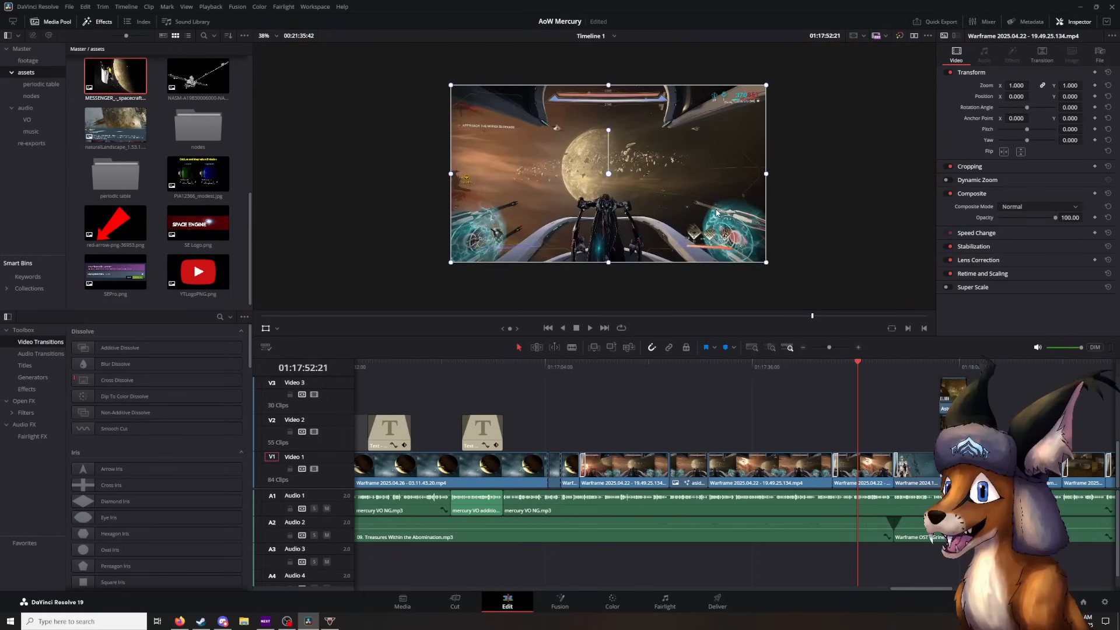
{"action": "mouse_move", "coordinate": [727, 236]}
{"action": "left_mouse_down"}
{"action": "mouse_move", "coordinate": [724, 226]}
{"action": "mouse_move", "coordinate": [736, 229]}
{"action": "left_mouse_up"}
{"action": "scroll", "coordinate": [736, 233], "scroll_direction": "up", "scroll_amount": 1}
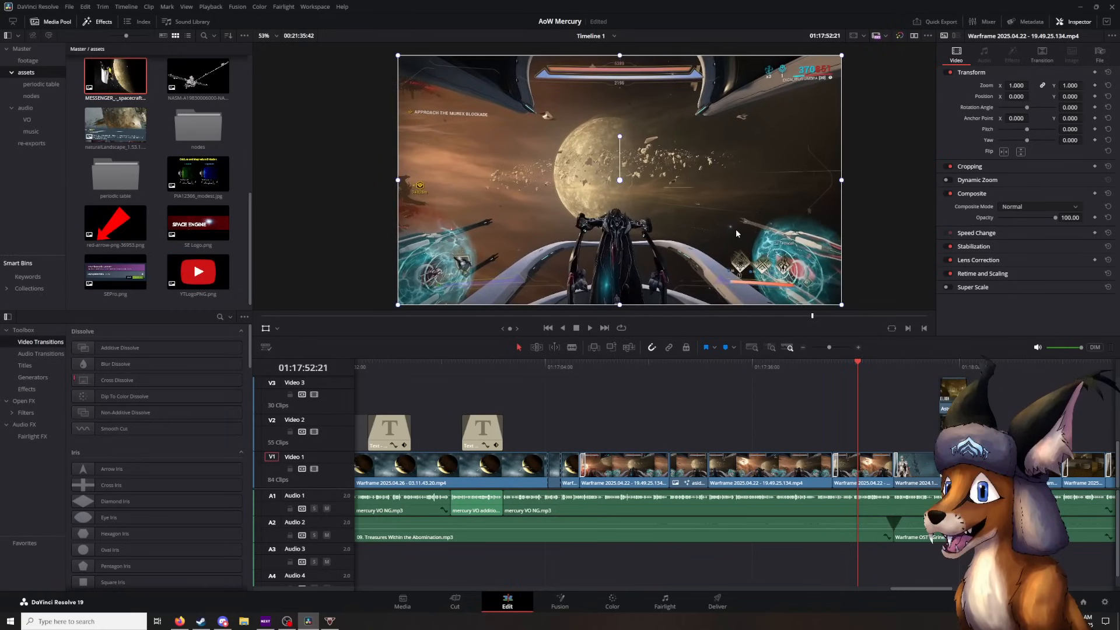
- Replay the end of the space battle gameplay from 01:17:49:25 to 01:17:57:25
{"action": "left_click", "coordinate": [838, 369]}
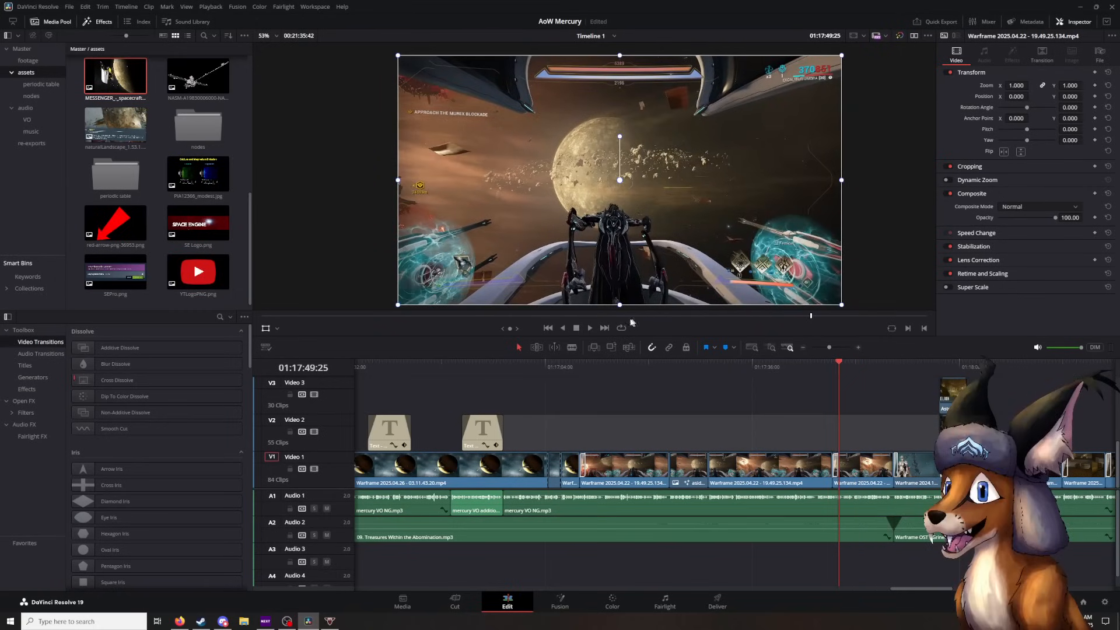
{"action": "left_click", "coordinate": [590, 328]}
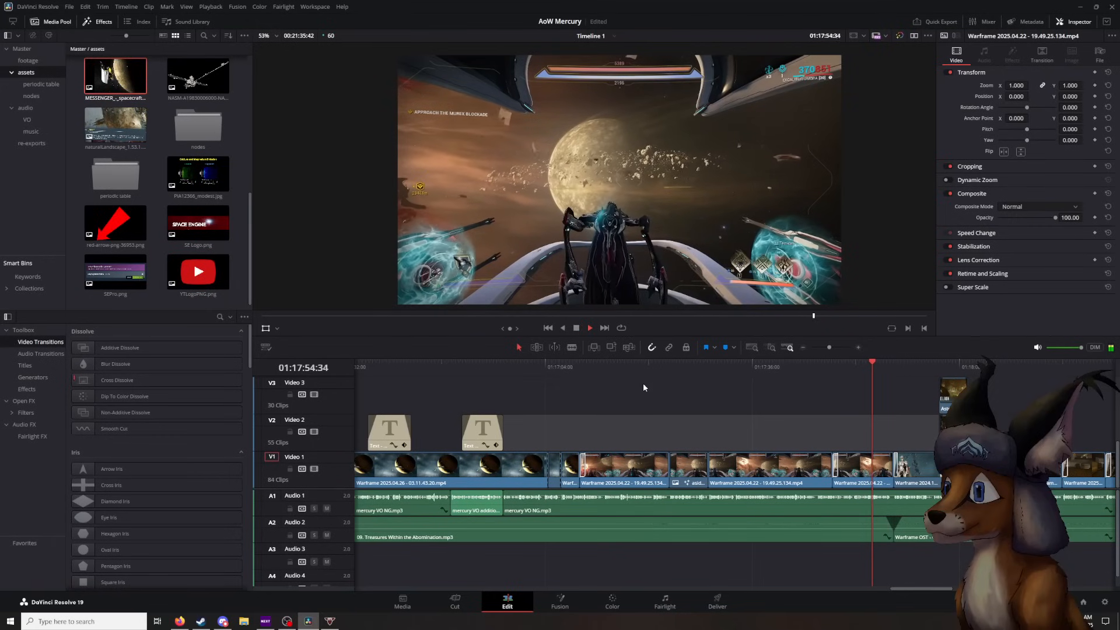
{"action": "left_click", "coordinate": [576, 328]}
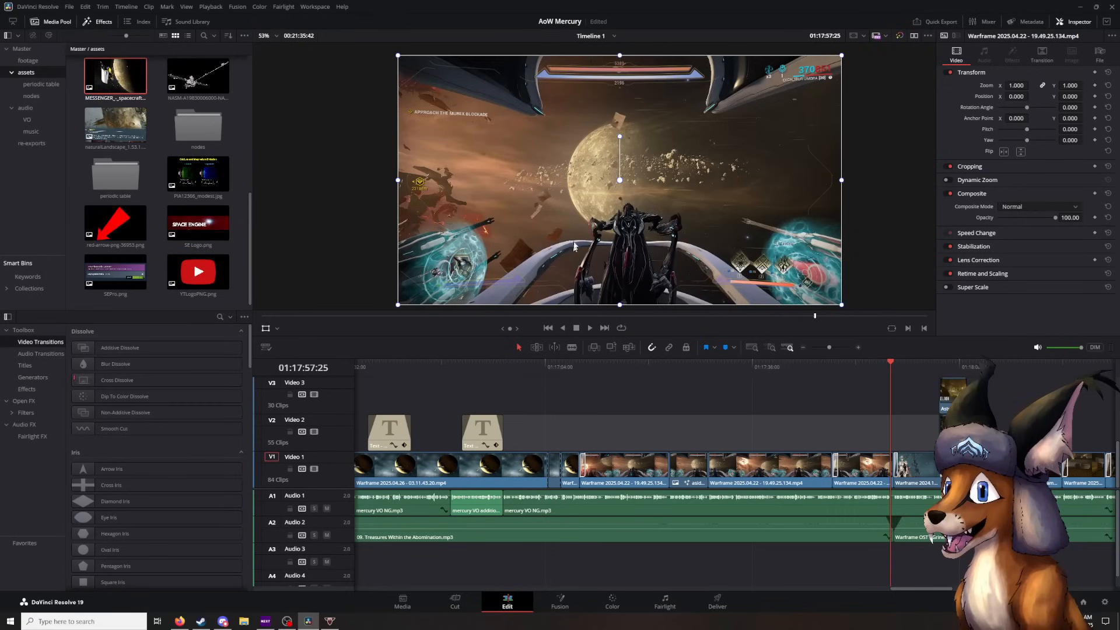
- Play through the Pantheon and Elion image overlays to 01:18:10:59, and bring the following timeline clips into view
{"action": "left_click", "coordinate": [589, 329]}
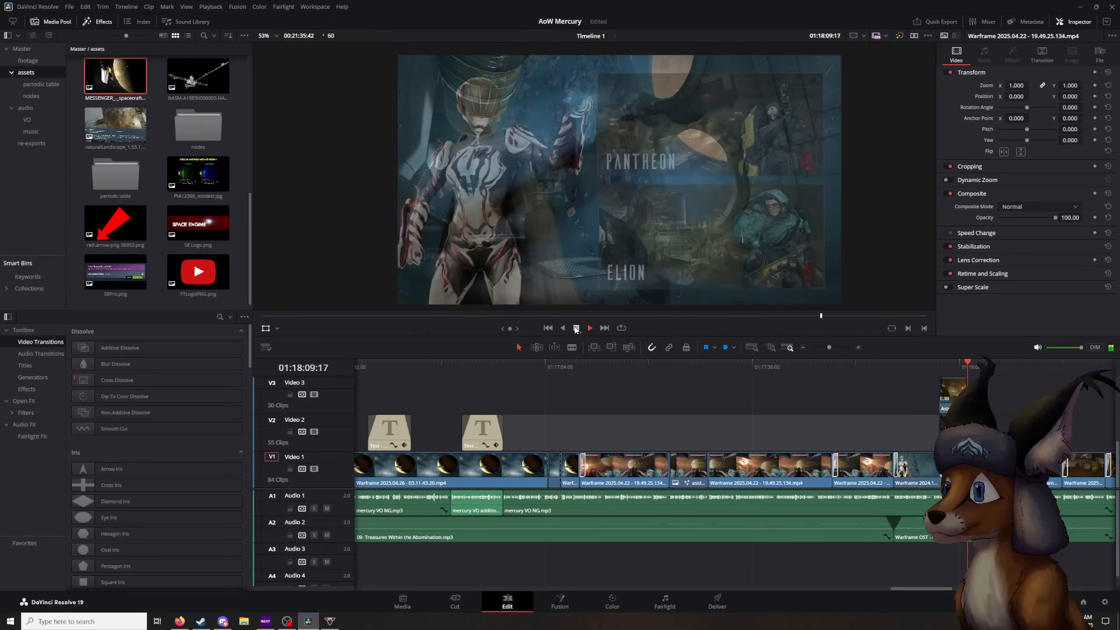
{"action": "left_click", "coordinate": [576, 327]}
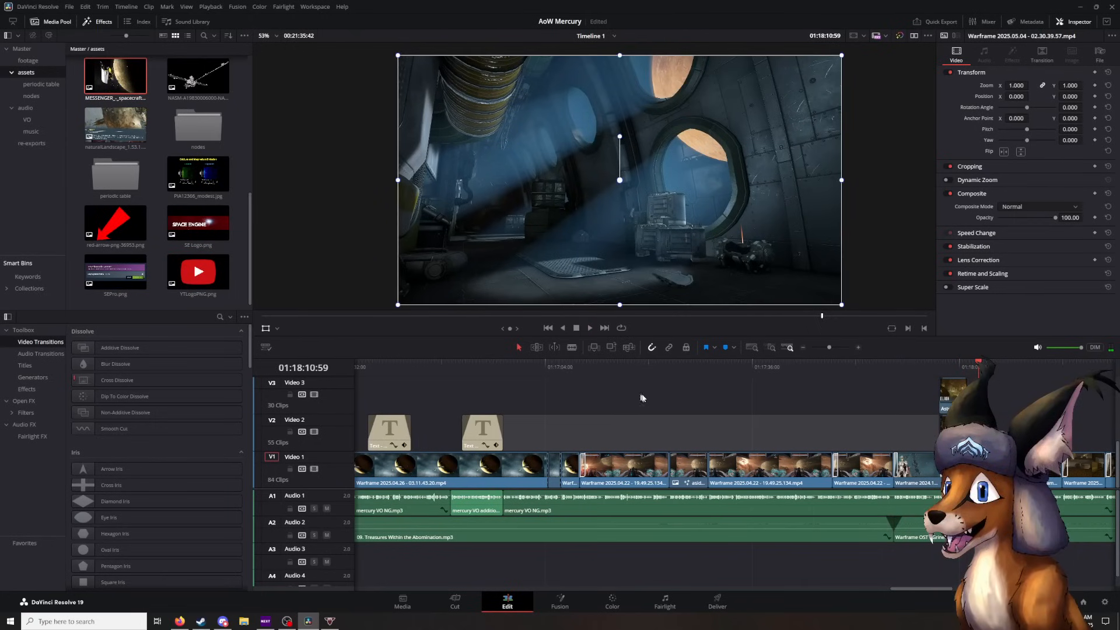
{"action": "scroll", "coordinate": [604, 410], "scroll_direction": "right", "scroll_amount": 10}
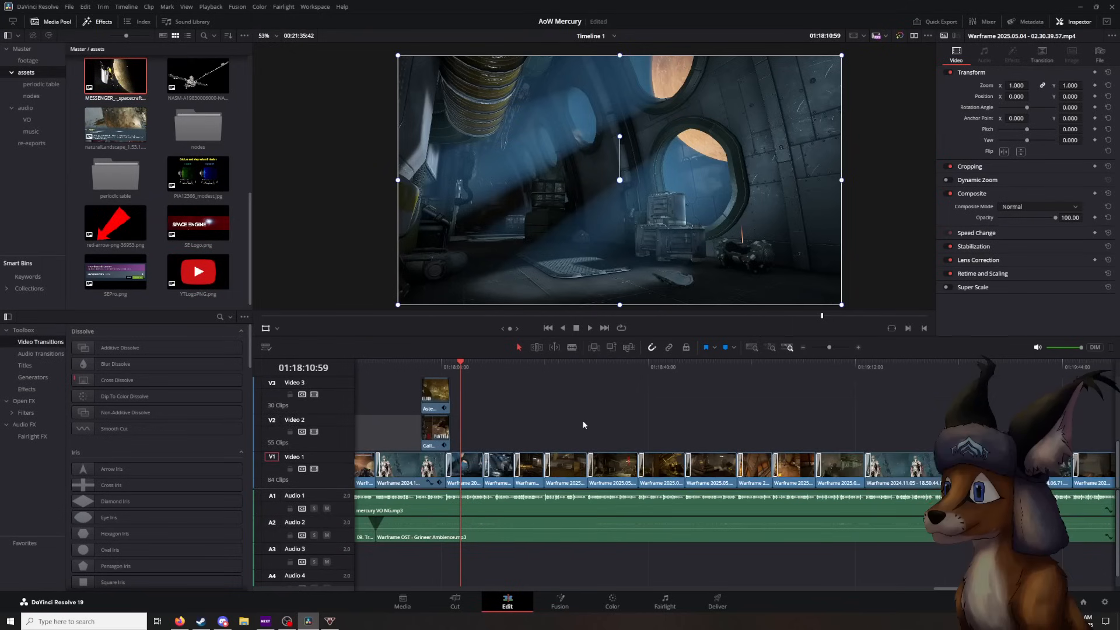
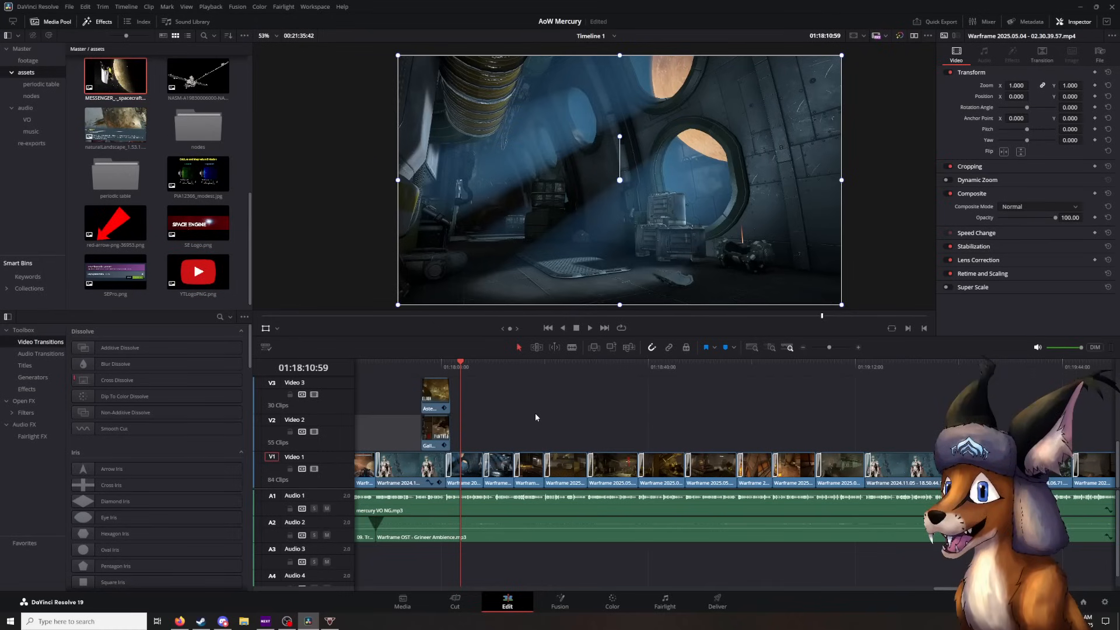
- Play the gameplay footage from 01:18:10:59 to 01:18:35:03, pausing at 01:18:27:13
{"action": "left_click", "coordinate": [591, 328]}
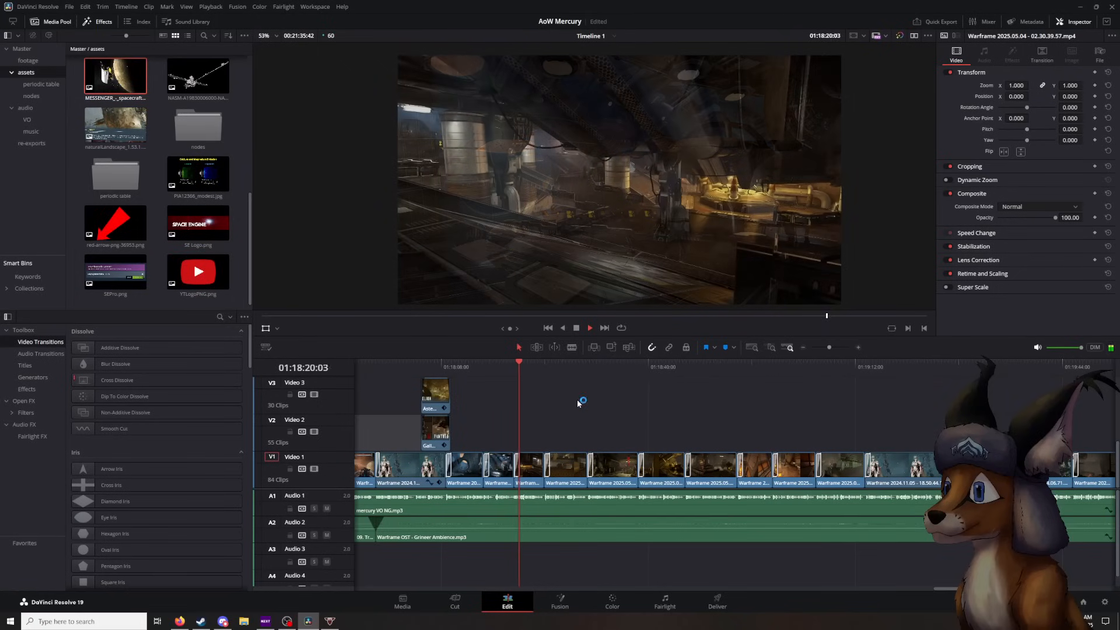
{"action": "left_click", "coordinate": [573, 328]}
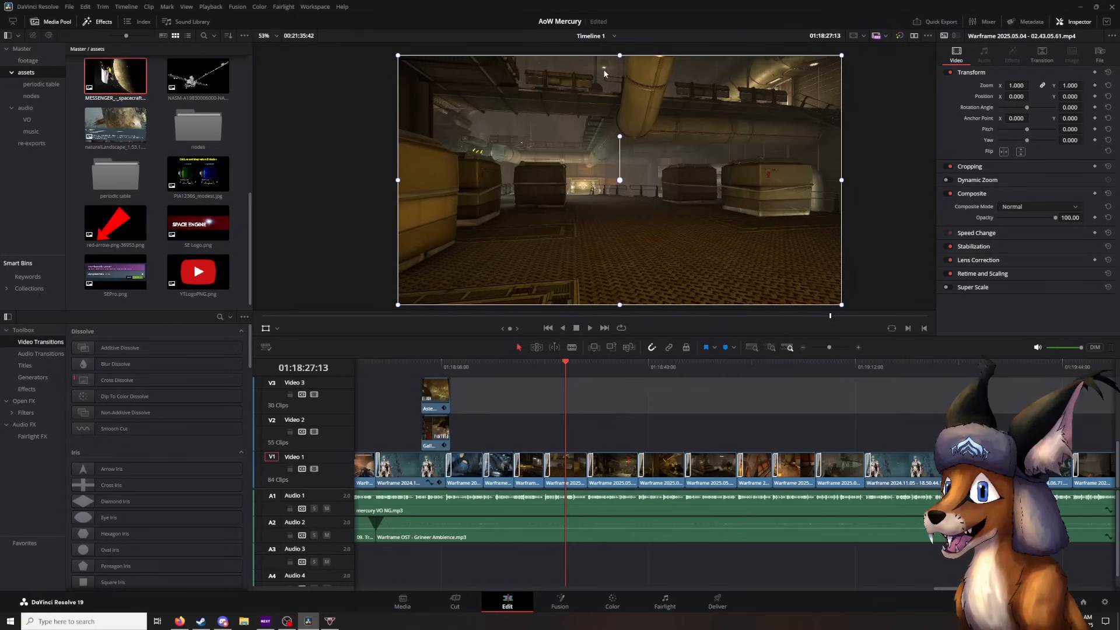
{"action": "left_click", "coordinate": [591, 328]}
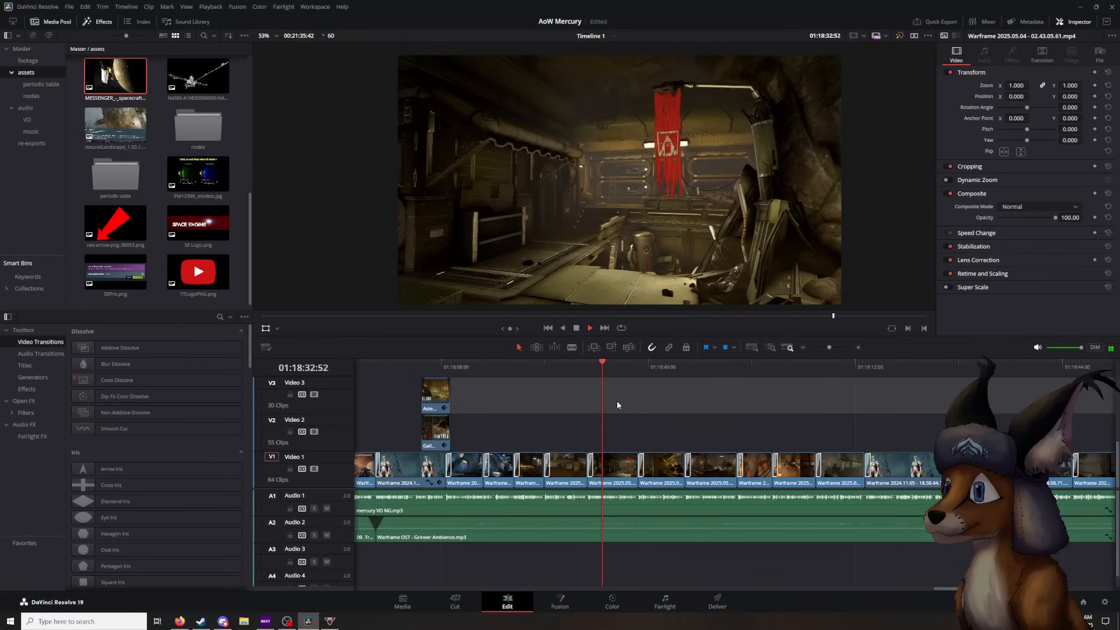
{"action": "left_click", "coordinate": [577, 329]}
- Examine the lower end of the red banner up close at 01:18:35:03, and return the viewer to the whole frame
{"action": "scroll", "coordinate": [701, 188], "scroll_direction": "up", "scroll_amount": 8}
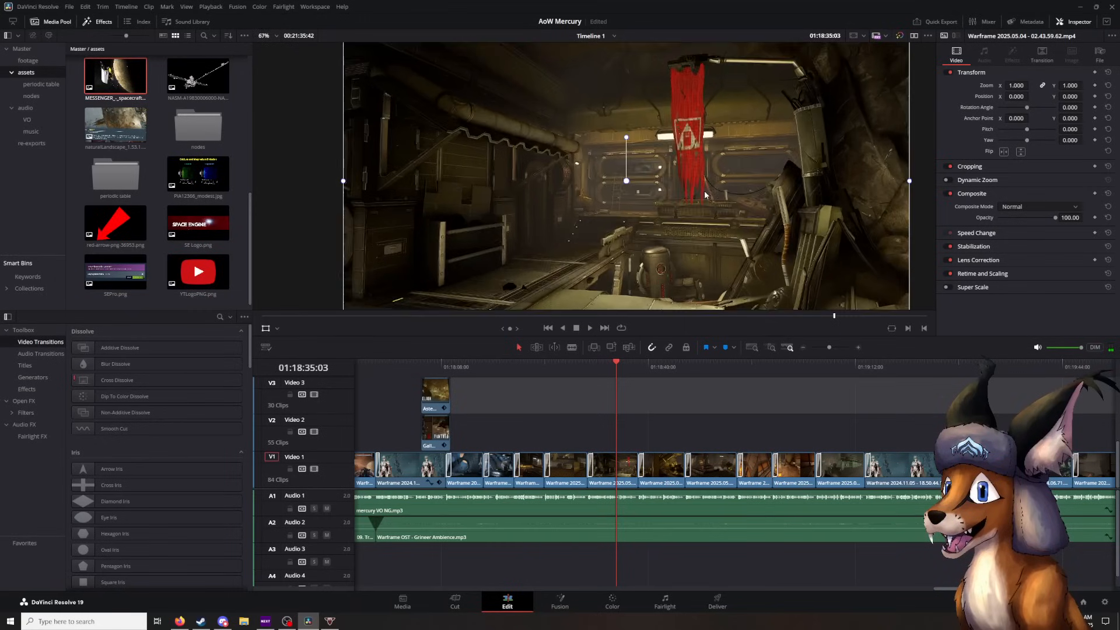
{"action": "scroll", "coordinate": [730, 213], "scroll_direction": "up", "scroll_amount": 6}
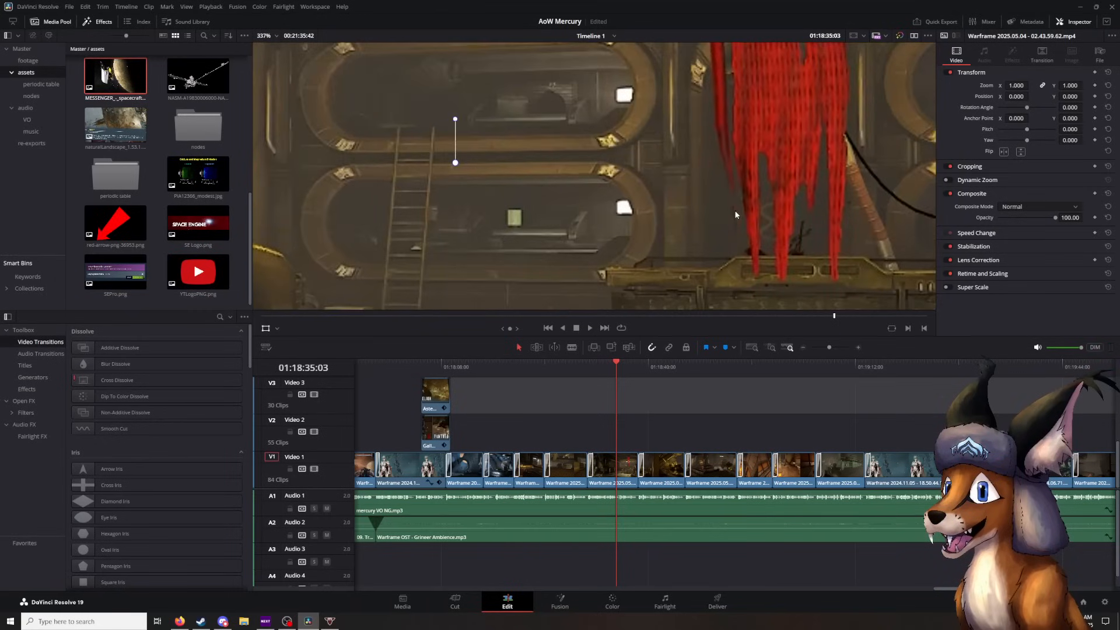
{"action": "scroll", "coordinate": [633, 200], "scroll_direction": "up", "scroll_amount": 2}
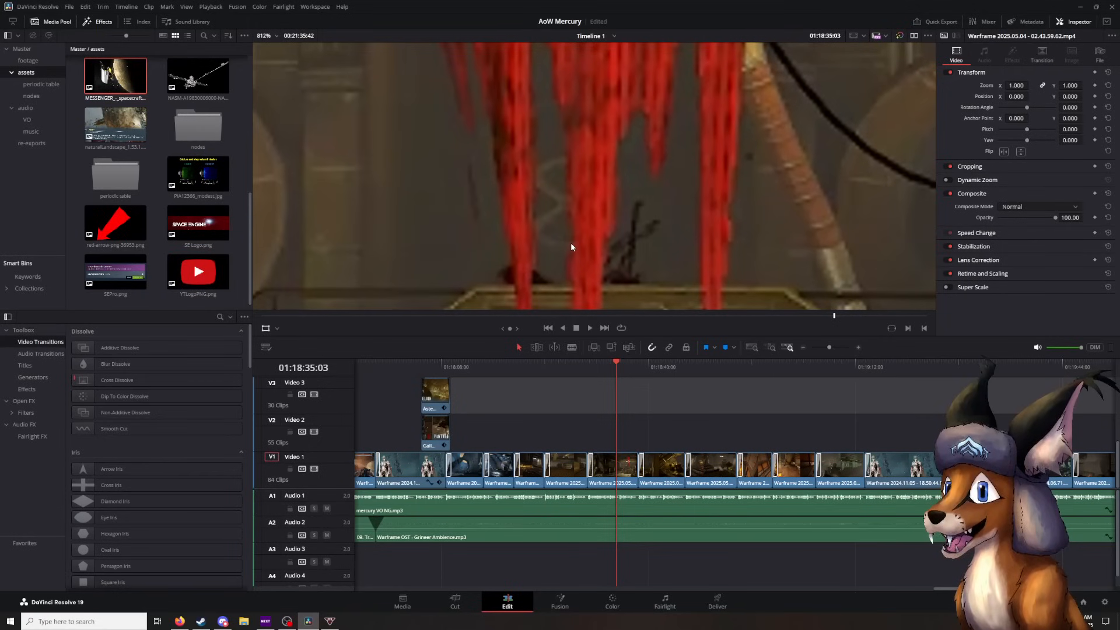
{"action": "scroll", "coordinate": [566, 242], "scroll_direction": "down", "scroll_amount": 7}
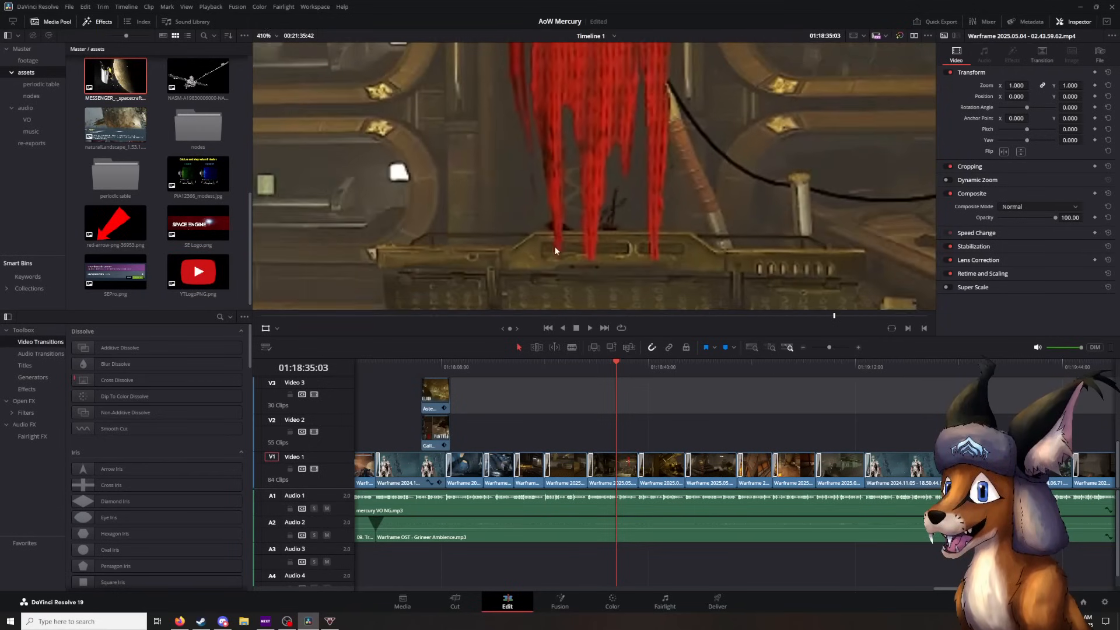
{"action": "scroll", "coordinate": [551, 247], "scroll_direction": "down", "scroll_amount": 7}
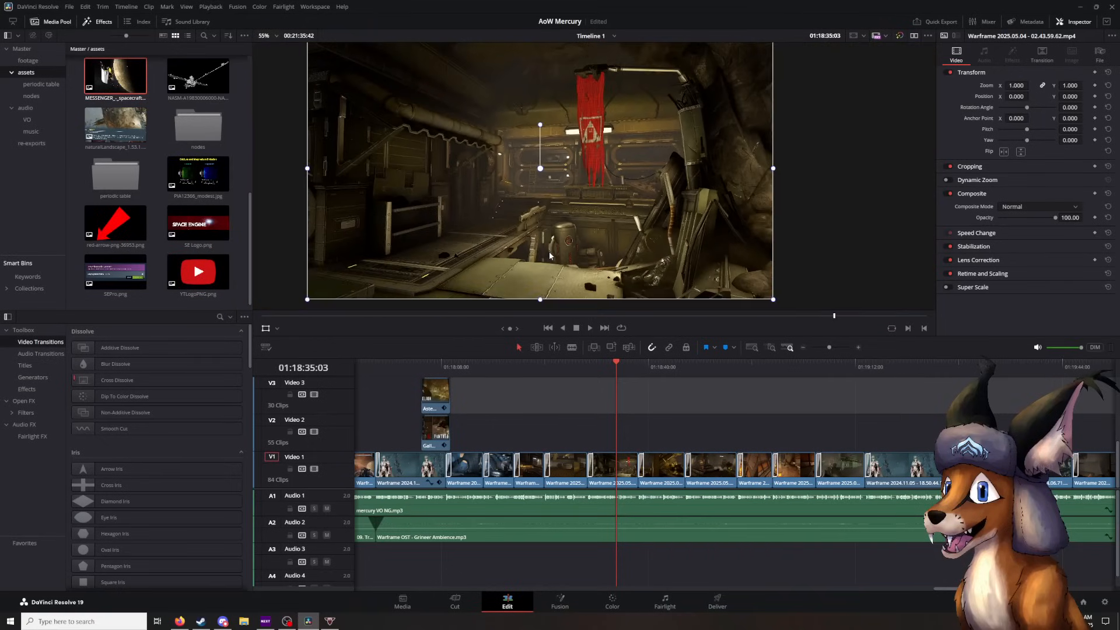
{"action": "scroll", "coordinate": [548, 255], "scroll_direction": "down", "scroll_amount": 2}
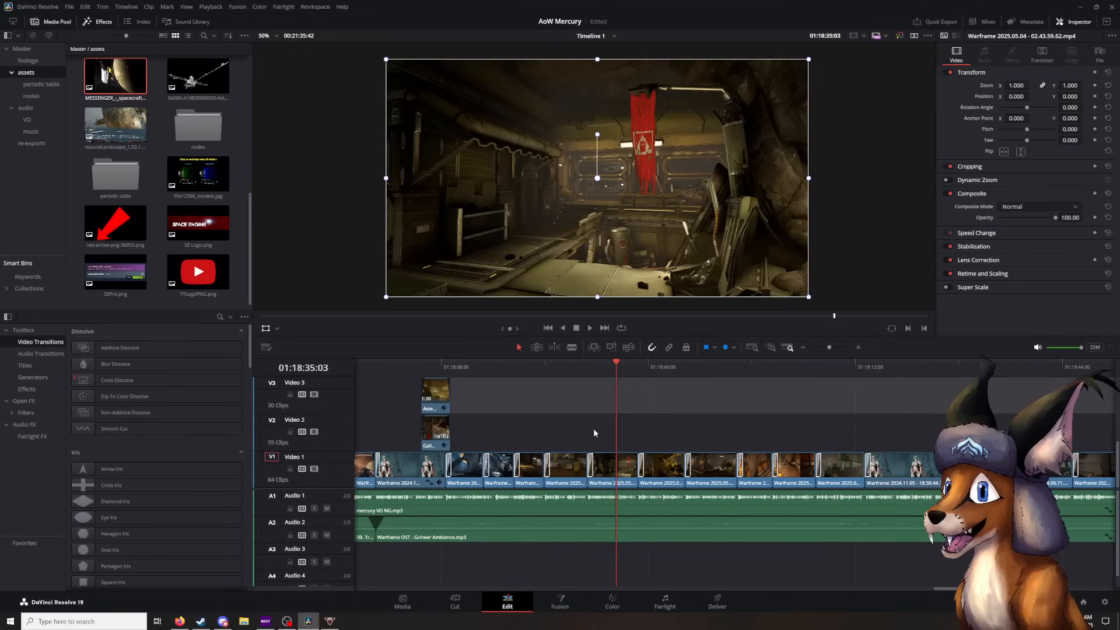
- Play the gameplay footage on to 01:19:12:37, pausing at 01:18:45:30 and 01:19:05:30
{"action": "left_click", "coordinate": [590, 328]}
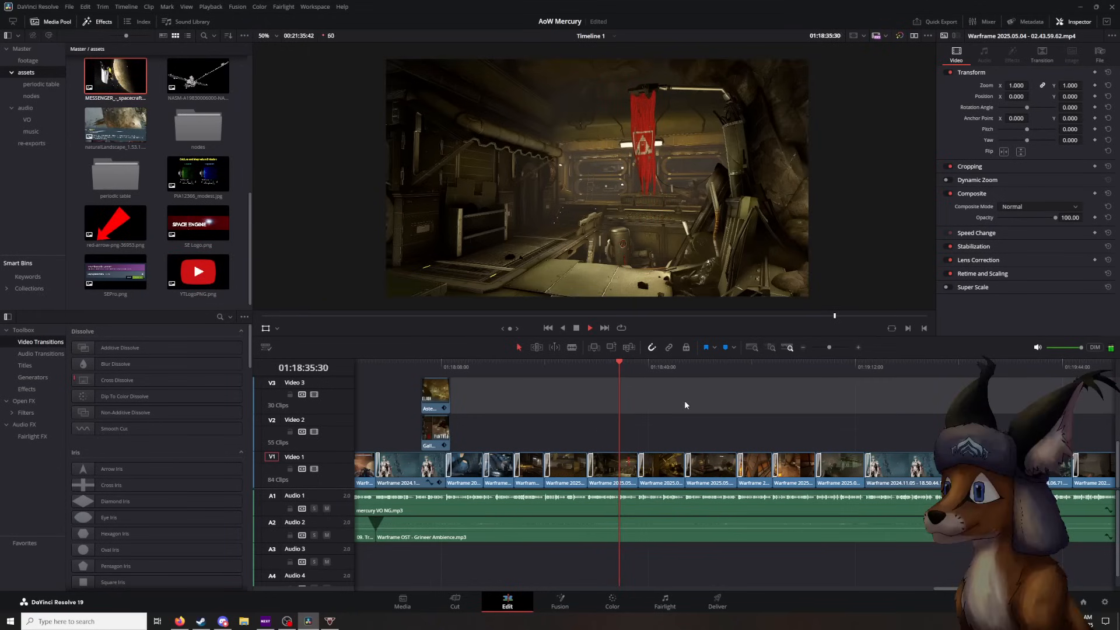
{"action": "scroll", "coordinate": [621, 267], "scroll_direction": "up", "scroll_amount": 1}
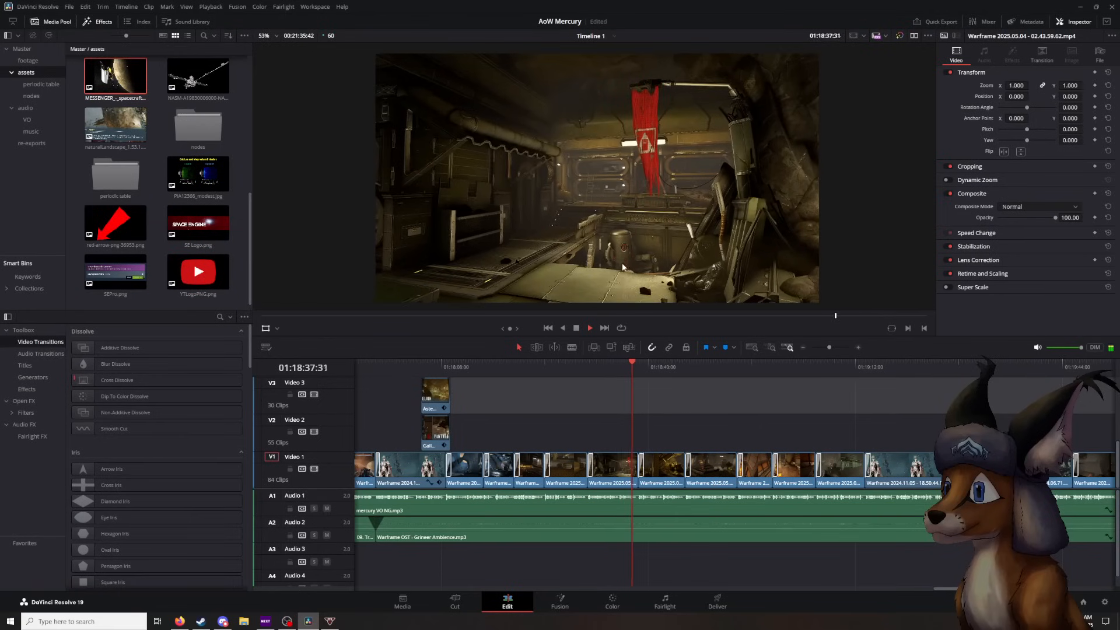
{"action": "left_click", "coordinate": [576, 329]}
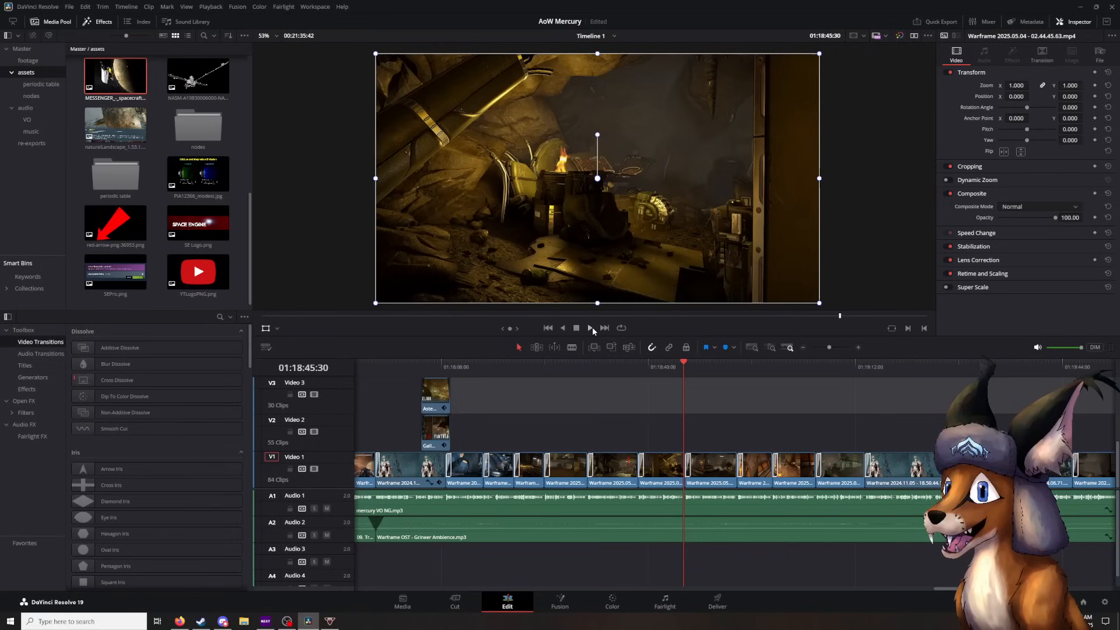
{"action": "left_click", "coordinate": [592, 327]}
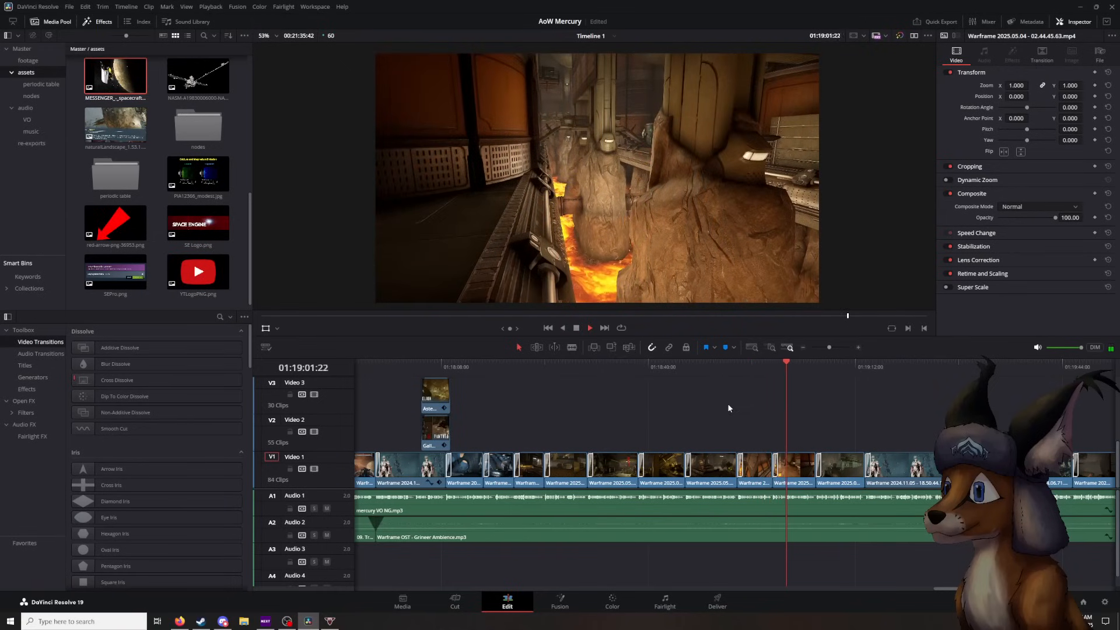
{"action": "left_click", "coordinate": [576, 328]}
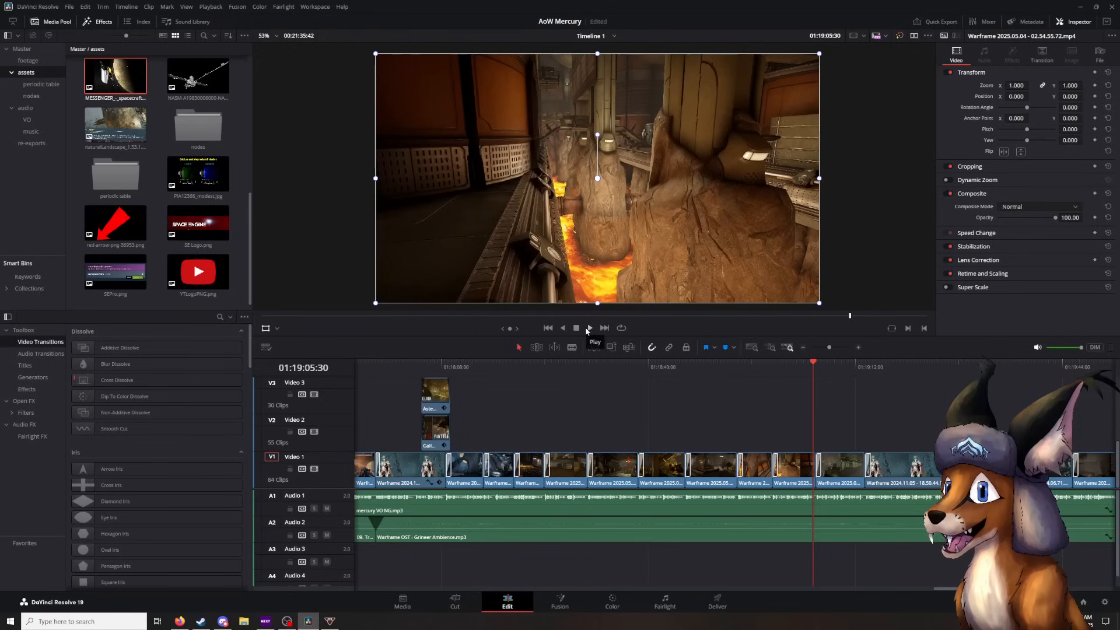
{"action": "left_click", "coordinate": [586, 327]}
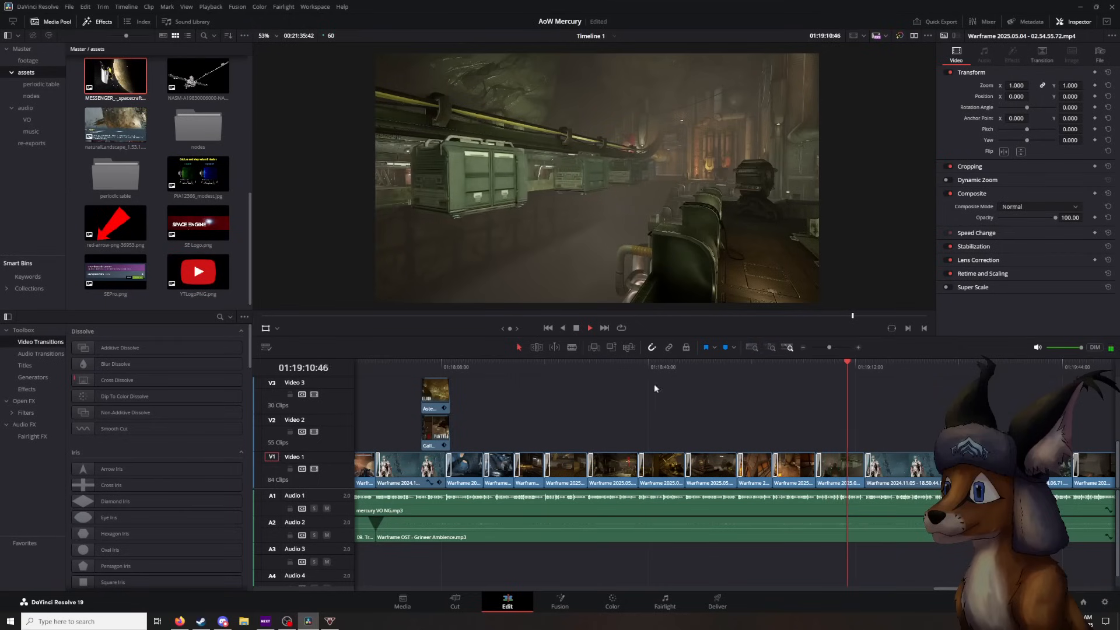
{"action": "left_click", "coordinate": [577, 329]}
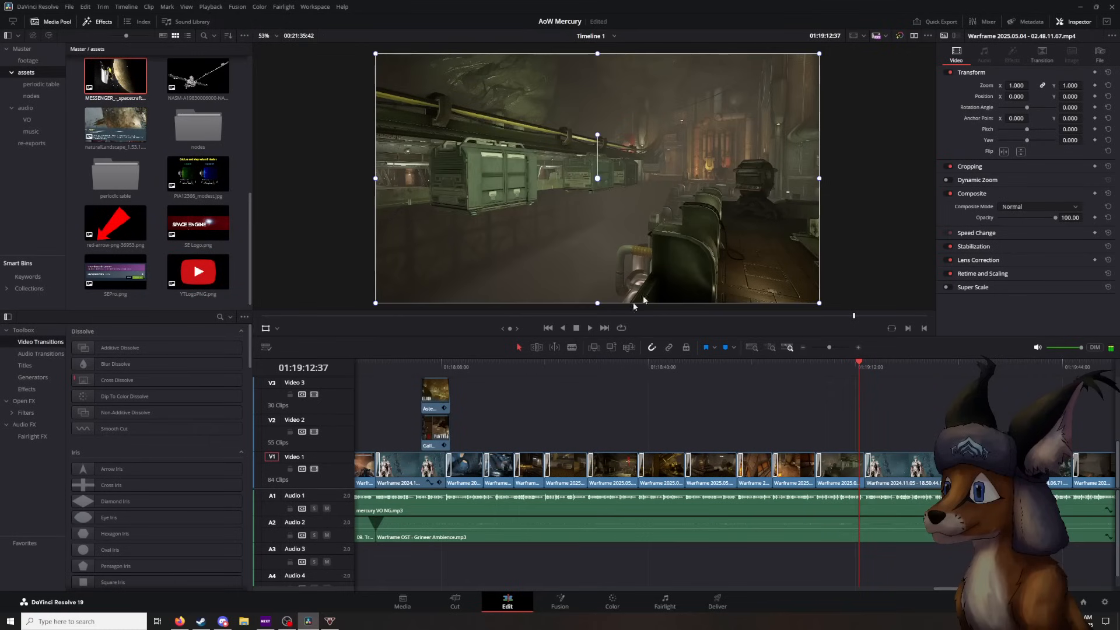
- Examine the distant figure by the glowing pipes up close at 01:19:11:40 and 01:19:10:15, and return the viewer to the whole frame
{"action": "left_click_drag", "start_coordinate": [857, 364], "coordinate": [853, 368]}
{"action": "scroll", "coordinate": [732, 198], "scroll_direction": "up", "scroll_amount": 10}
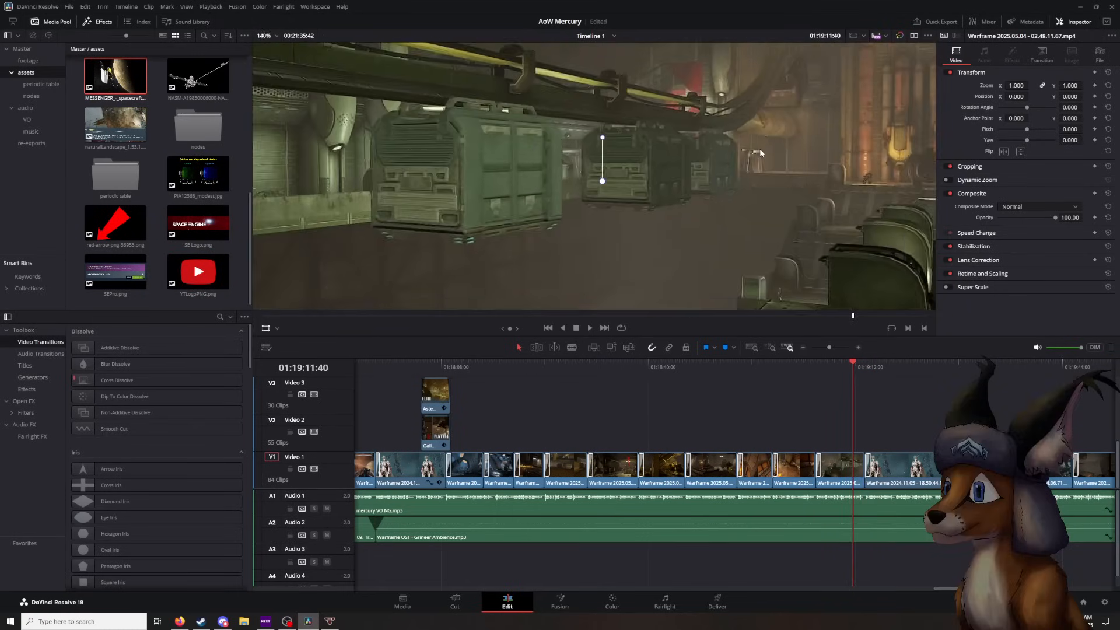
{"action": "scroll", "coordinate": [639, 132], "scroll_direction": "up", "scroll_amount": 6}
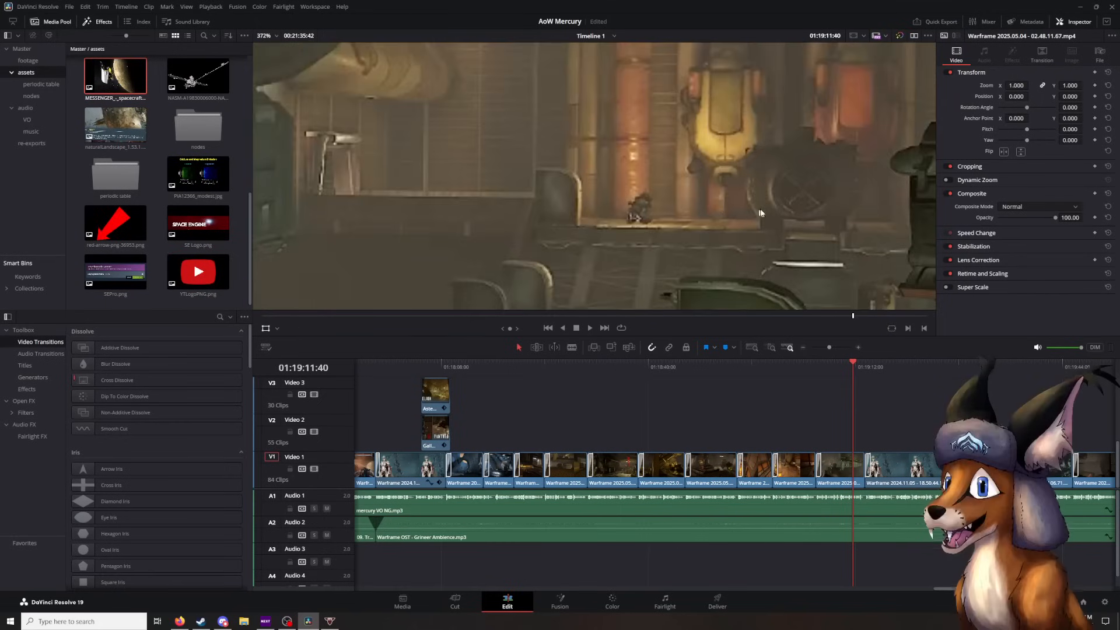
{"action": "scroll", "coordinate": [622, 136], "scroll_direction": "up", "scroll_amount": 2}
{"action": "mouse_move", "coordinate": [856, 368]}
{"action": "left_mouse_down"}
{"action": "mouse_move", "coordinate": [823, 373]}
{"action": "mouse_move", "coordinate": [862, 372]}
{"action": "mouse_move", "coordinate": [828, 377]}
{"action": "mouse_move", "coordinate": [862, 376]}
{"action": "mouse_move", "coordinate": [844, 376]}
{"action": "left_mouse_up"}
{"action": "scroll", "coordinate": [758, 146], "scroll_direction": "down", "scroll_amount": 3}
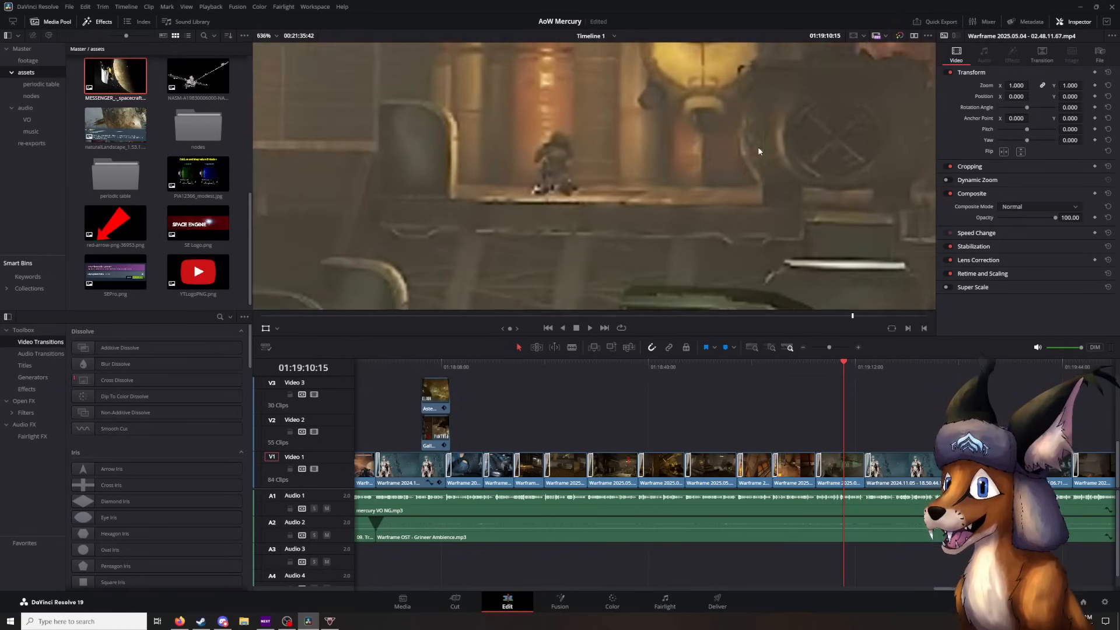
{"action": "scroll", "coordinate": [757, 146], "scroll_direction": "down", "scroll_amount": 15}
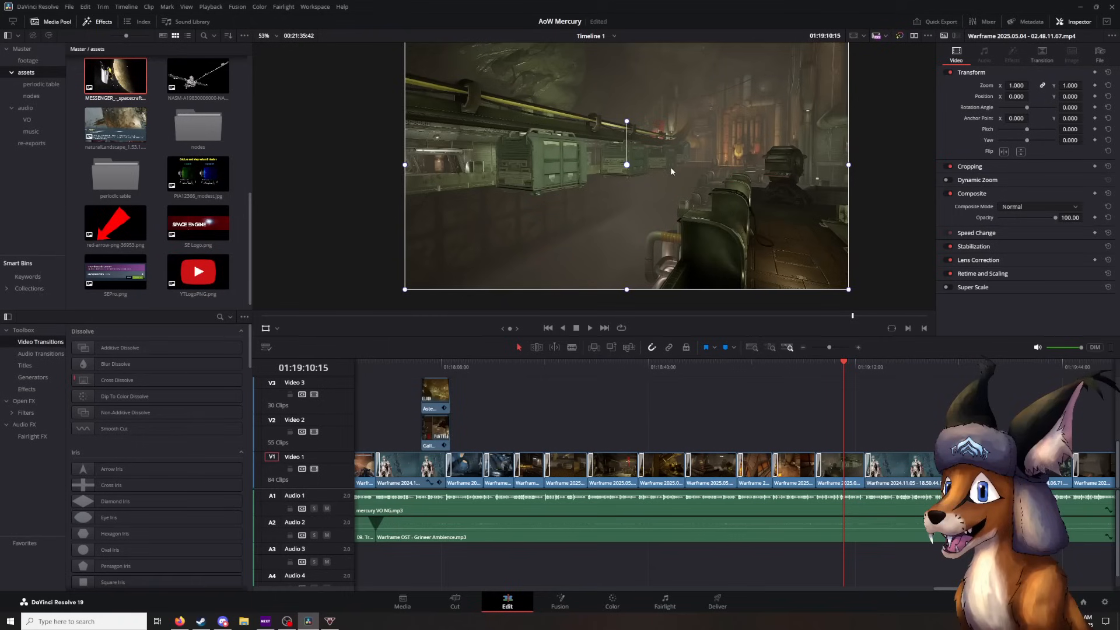
{"action": "scroll", "coordinate": [670, 168], "scroll_direction": "down", "scroll_amount": 1}
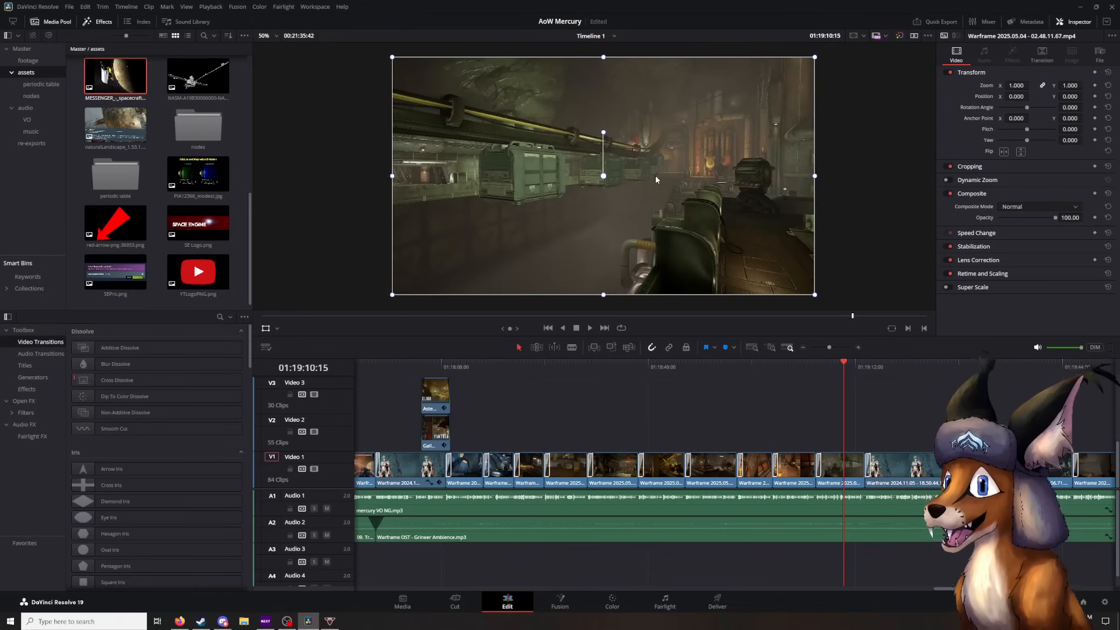
{"action": "scroll", "coordinate": [655, 176], "scroll_direction": "up", "scroll_amount": 1}
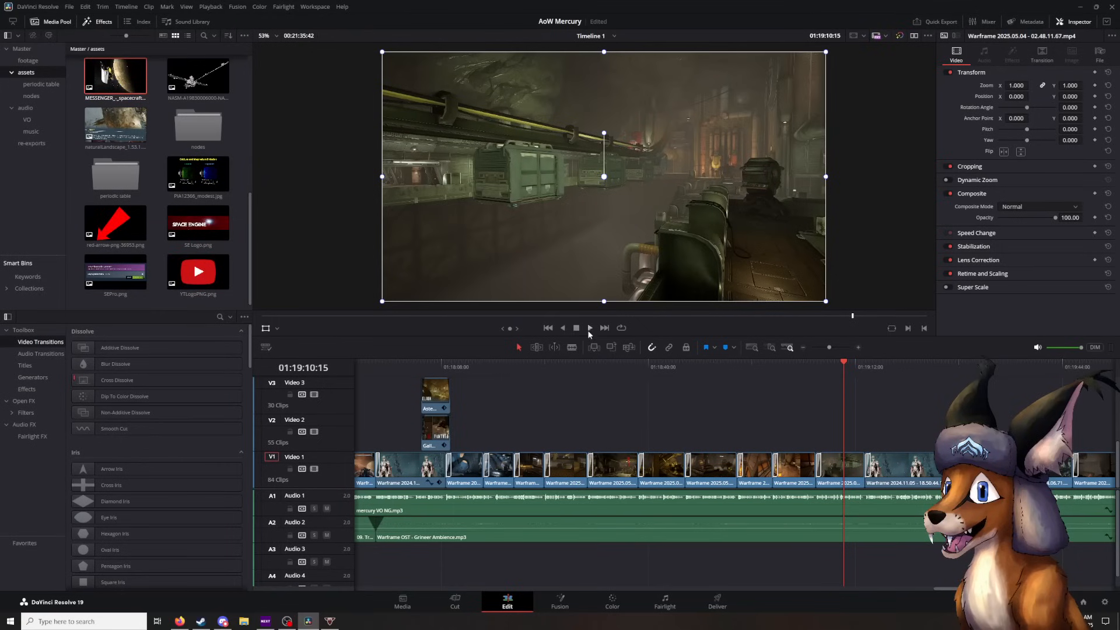
- Play from 01:19:10:15 through the character footage and the YouTube coin overlay to 01:19:31:19, pausing at 01:19:24:14
{"action": "key", "text": "space"}
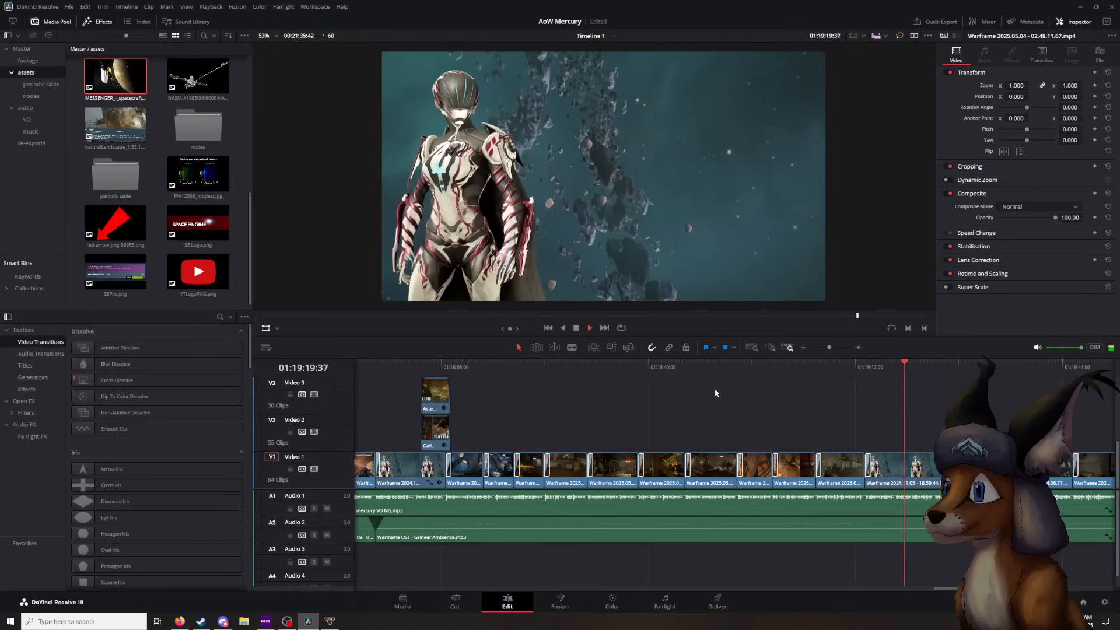
{"action": "left_click", "coordinate": [577, 329]}
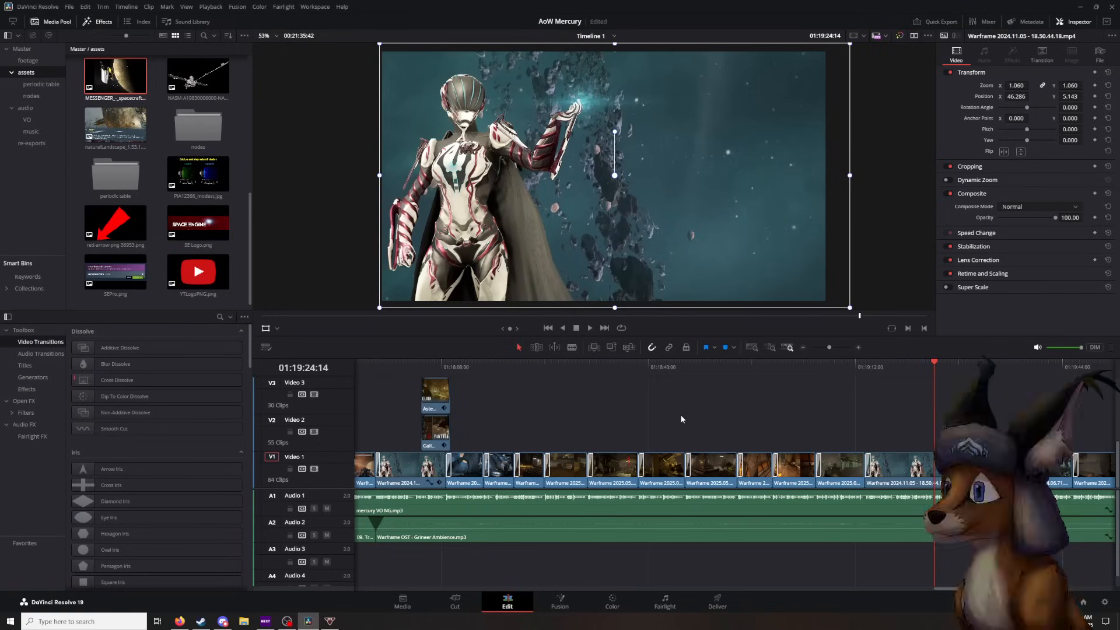
{"action": "left_click", "coordinate": [589, 329]}
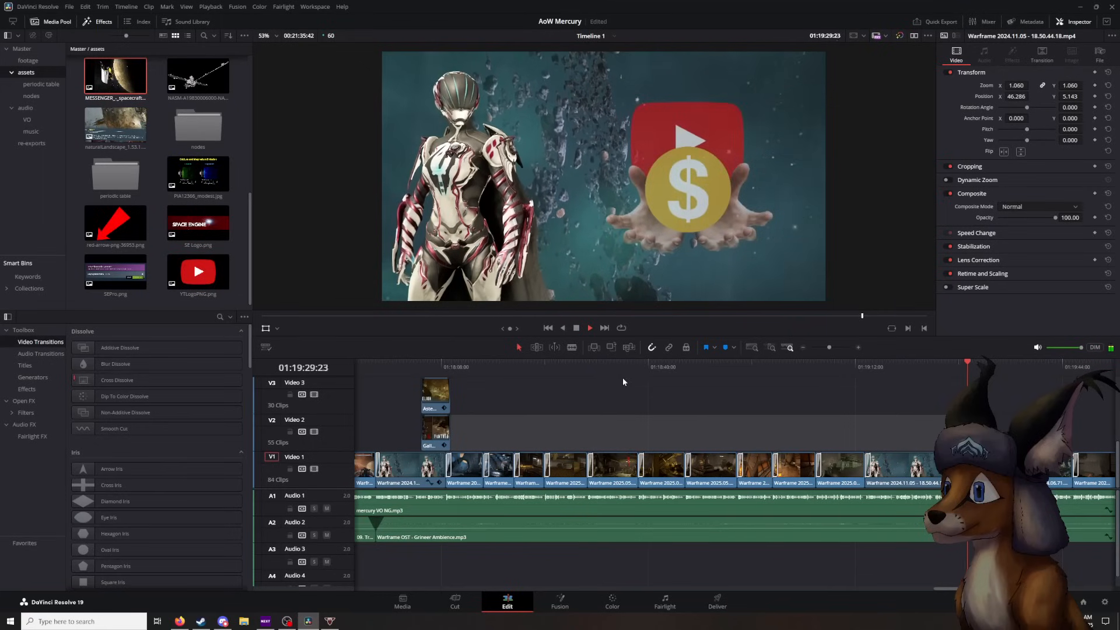
{"action": "left_click", "coordinate": [576, 328]}
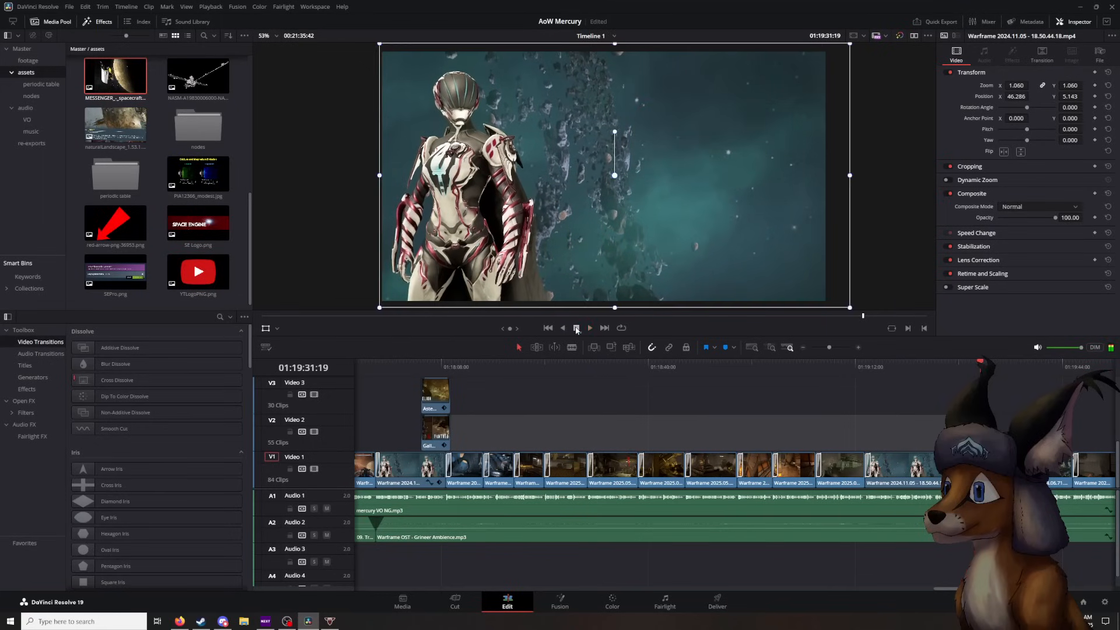
- Replay the demonitizedMeme.png overlay from its fade-in at 01:19:27:19 to 01:19:30:56
{"action": "left_click", "coordinate": [958, 363]}
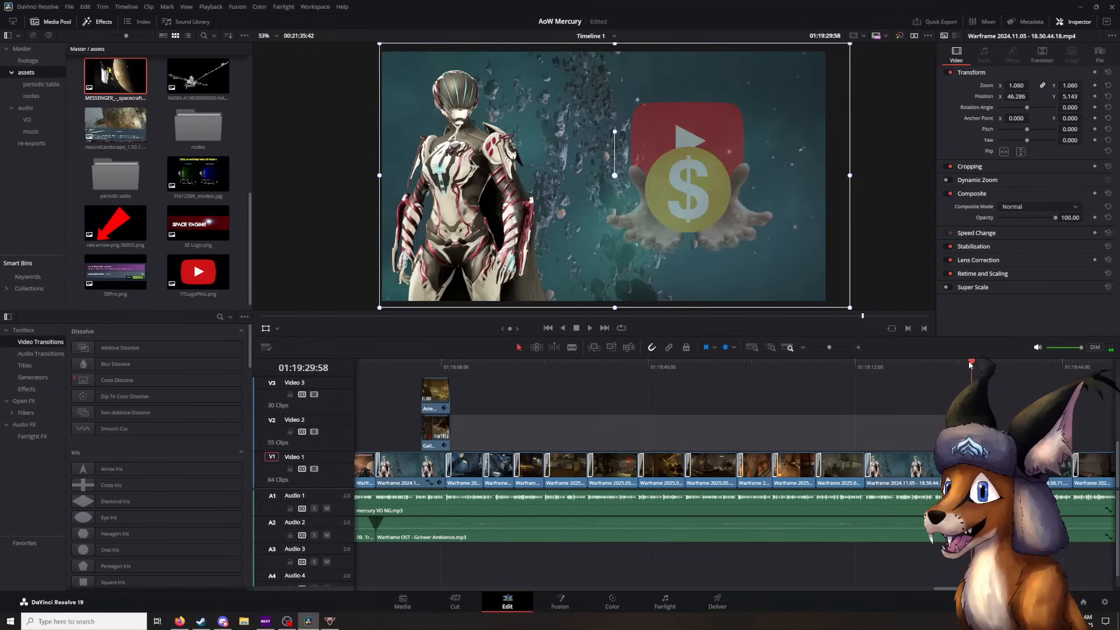
{"action": "left_click_drag", "start_coordinate": [960, 362], "coordinate": [954, 363]}
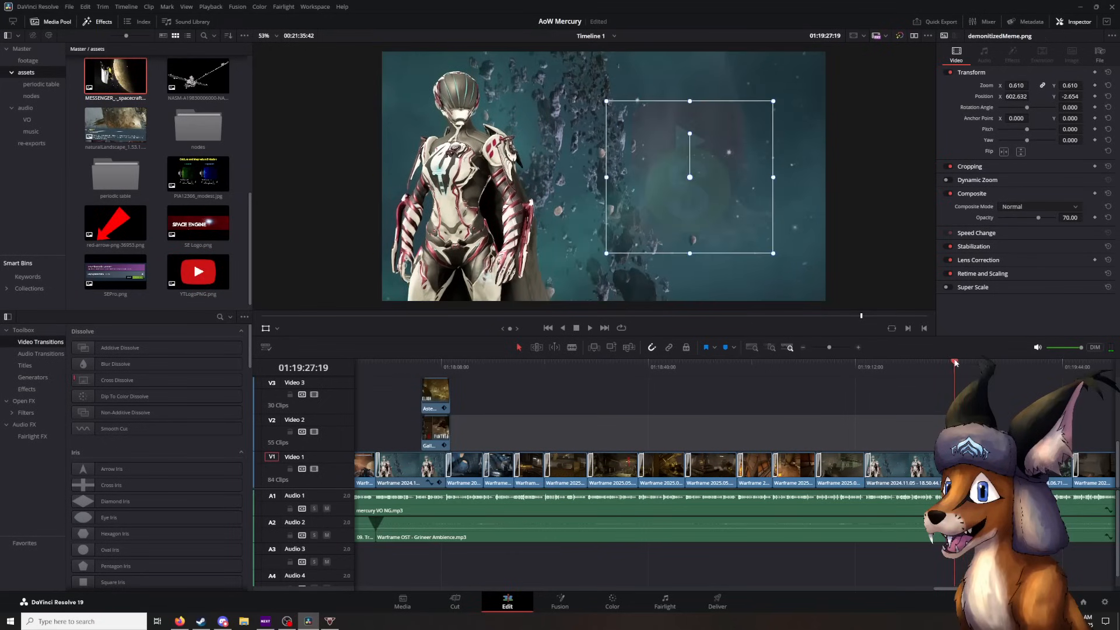
{"action": "left_click", "coordinate": [591, 328]}
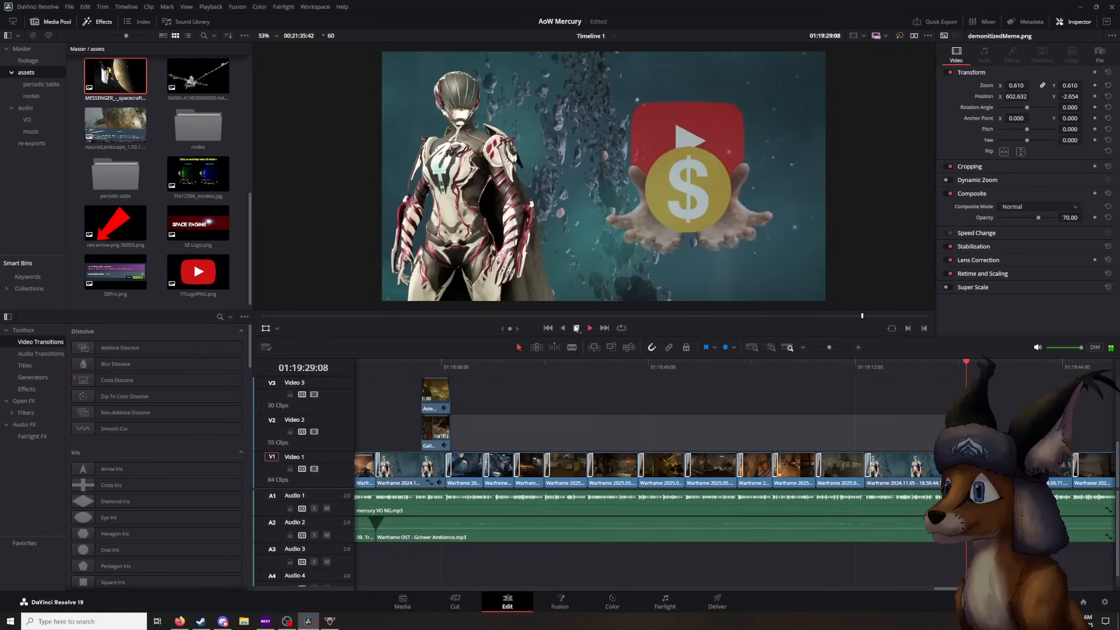
{"action": "left_click", "coordinate": [575, 328]}
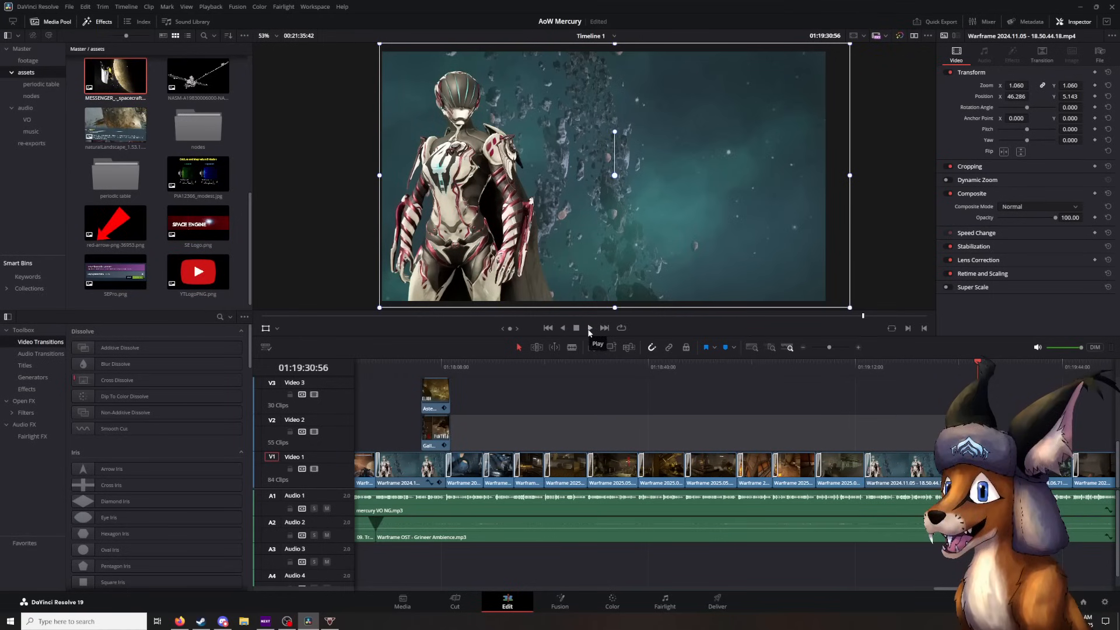
- Play on to 01:19:34:42 and compare the two round platform openings in the gameplay image up close
{"action": "left_click", "coordinate": [589, 328]}
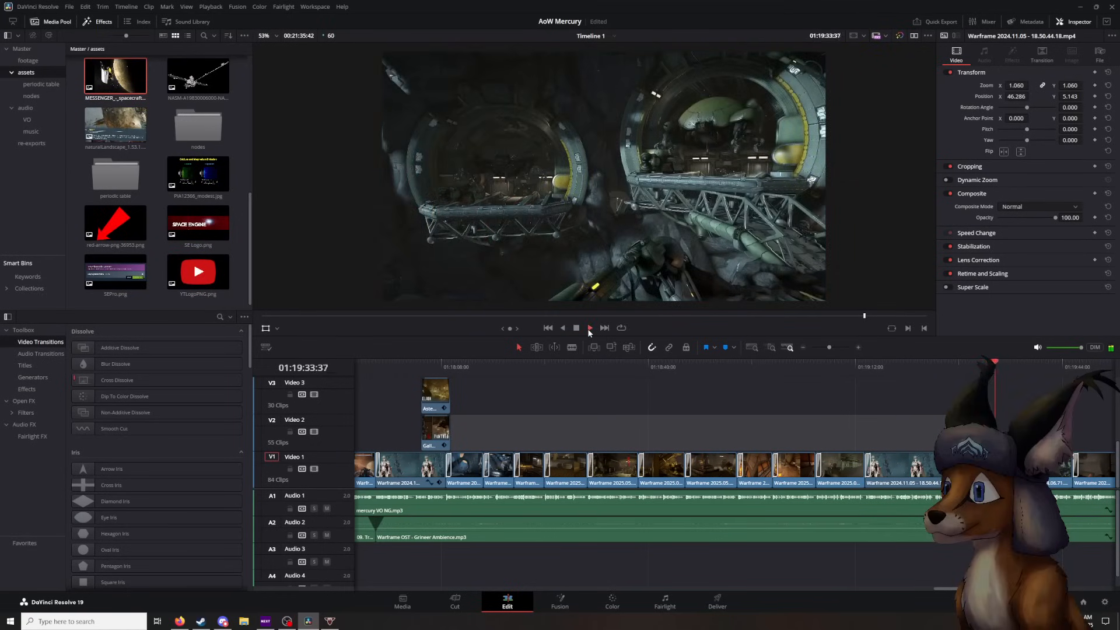
{"action": "left_click", "coordinate": [577, 328]}
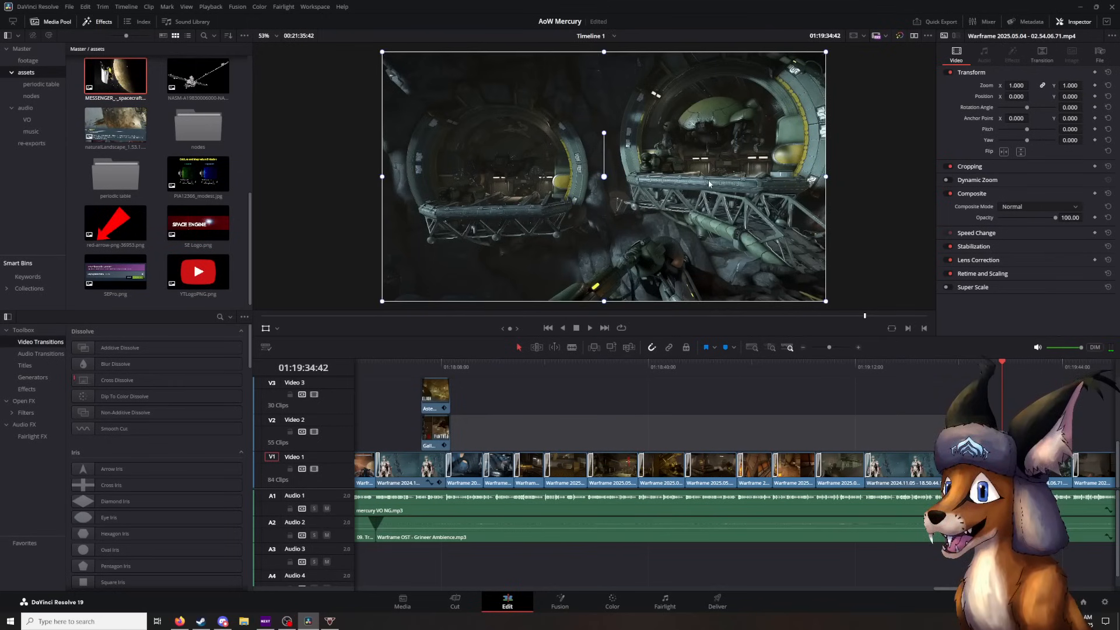
{"action": "scroll", "coordinate": [708, 184], "scroll_direction": "up", "scroll_amount": 8}
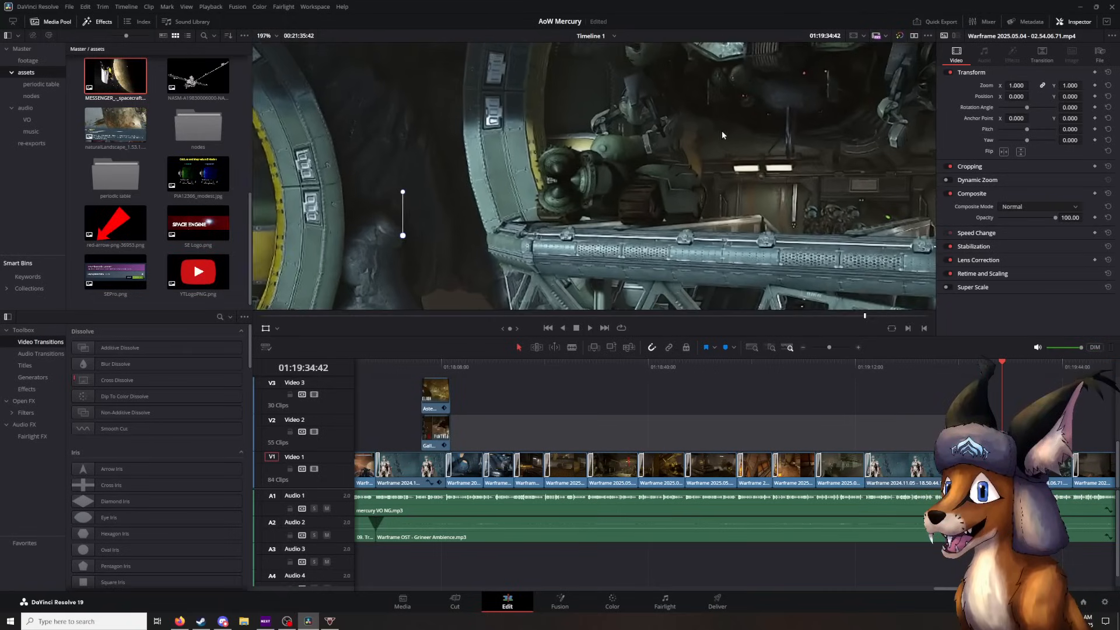
{"action": "scroll", "coordinate": [724, 136], "scroll_direction": "up", "scroll_amount": 2}
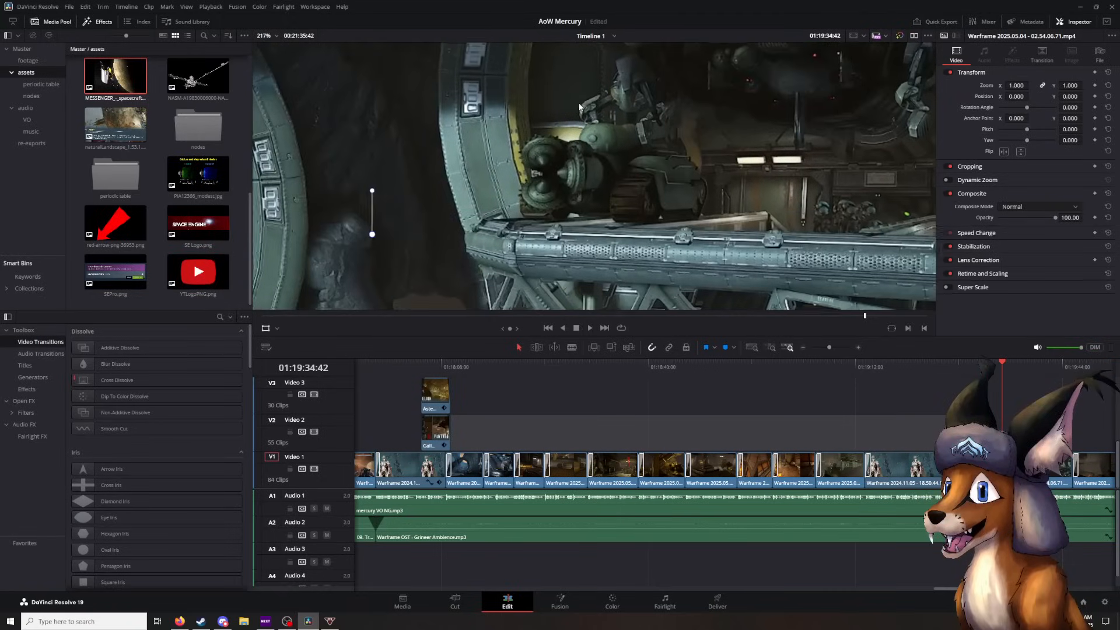
{"action": "left_click_drag", "start_coordinate": [425, 132], "coordinate": [747, 130]}
{"action": "left_click_drag", "start_coordinate": [408, 105], "coordinate": [707, 125]}
{"action": "left_click_drag", "start_coordinate": [331, 53], "coordinate": [432, 81]}
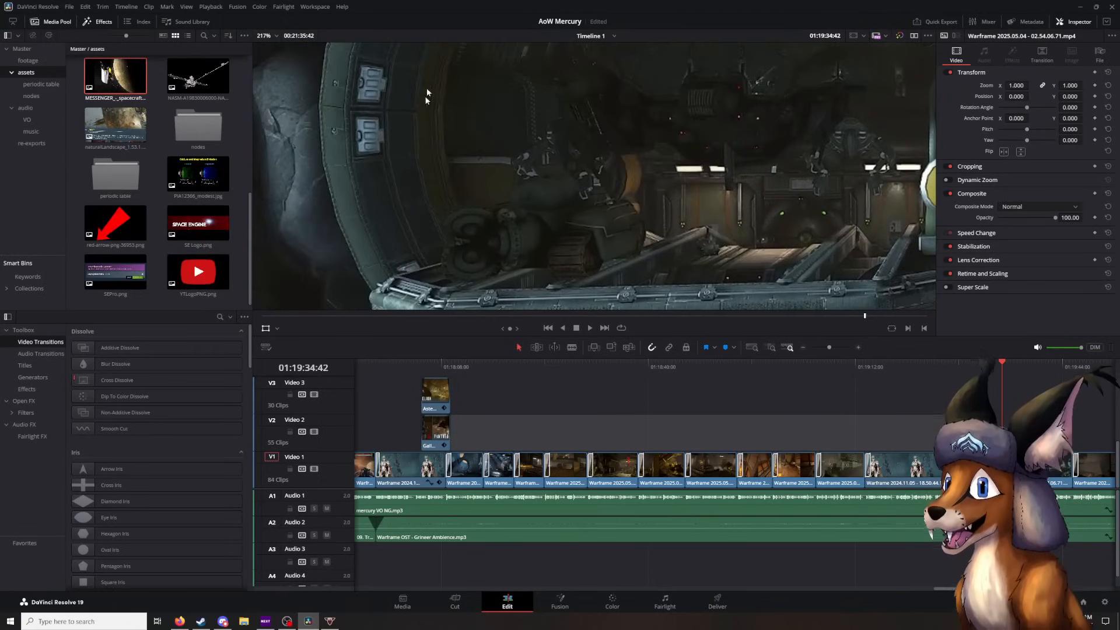
- Return the viewer to the whole frame and play the gameplay footage on from 01:19:34:42 to 01:19:54:45
{"action": "scroll", "coordinate": [537, 164], "scroll_direction": "down", "scroll_amount": 9}
{"action": "scroll", "coordinate": [640, 140], "scroll_direction": "down", "scroll_amount": 1}
{"action": "mouse_move", "coordinate": [640, 140]}
{"action": "left_mouse_down"}
{"action": "mouse_move", "coordinate": [585, 158]}
{"action": "mouse_move", "coordinate": [650, 160]}
{"action": "left_mouse_up"}
{"action": "scroll", "coordinate": [627, 157], "scroll_direction": "down", "scroll_amount": 1}
{"action": "left_click_drag", "start_coordinate": [658, 161], "coordinate": [659, 158]}
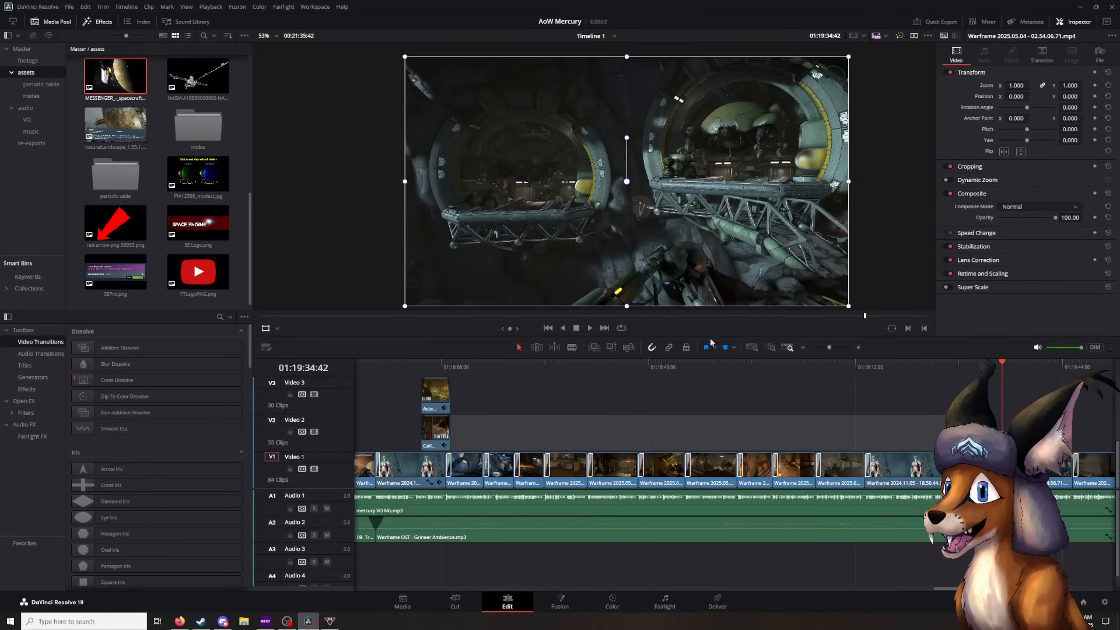
{"action": "left_click", "coordinate": [588, 328]}
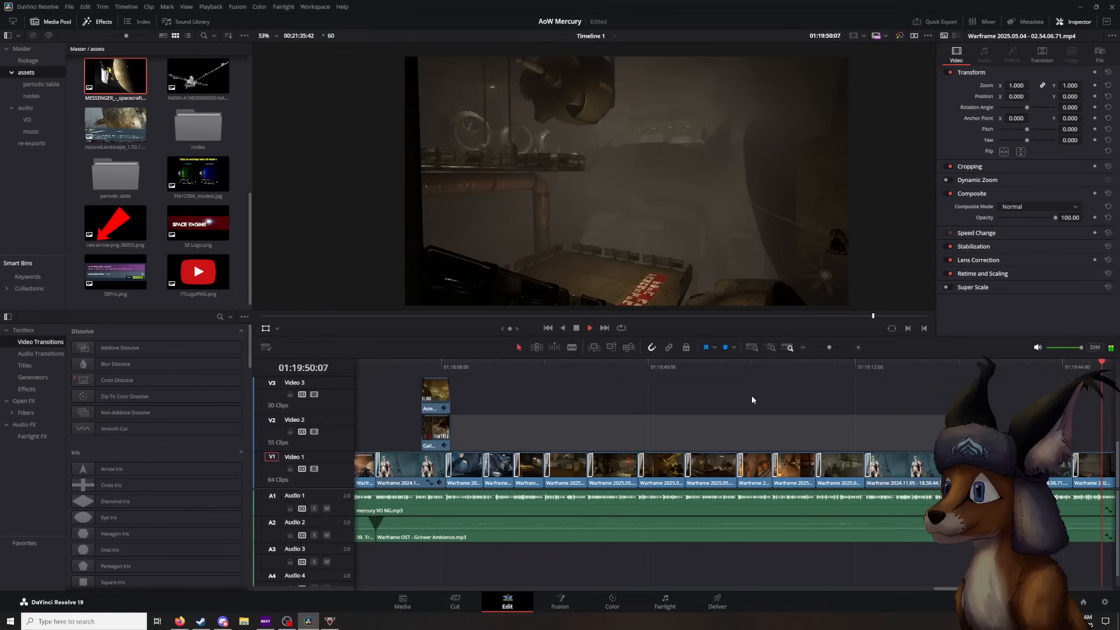
{"action": "left_click", "coordinate": [577, 328]}
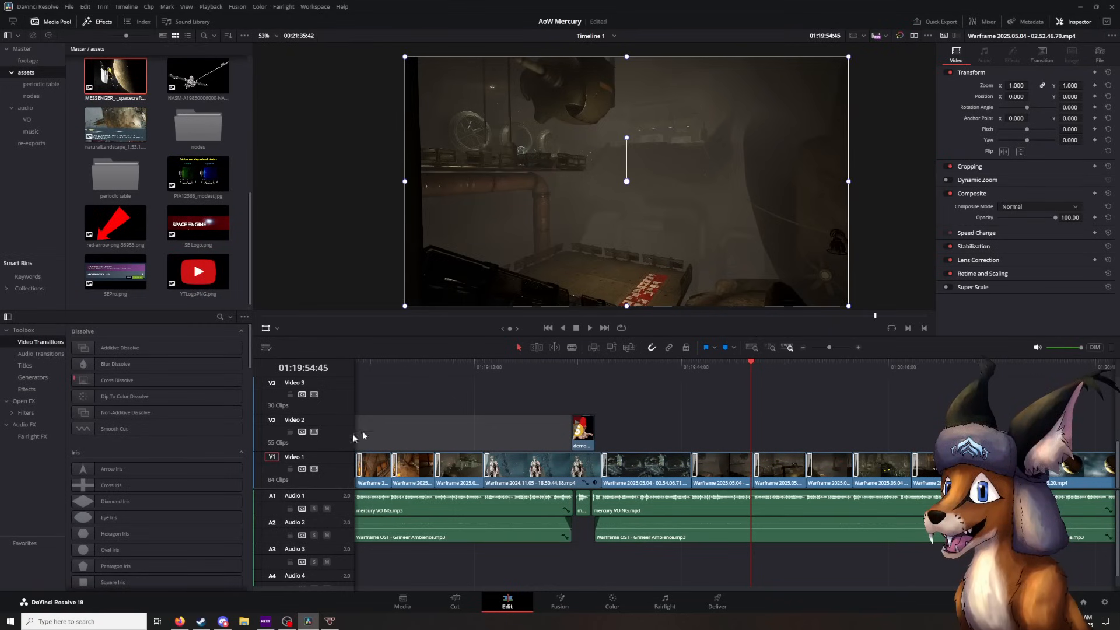
- Play from 01:19:54:45 through the factory interior footage to the planet shot at 01:20:29:49, pausing at 01:20:02:49
{"action": "left_click", "coordinate": [589, 329]}
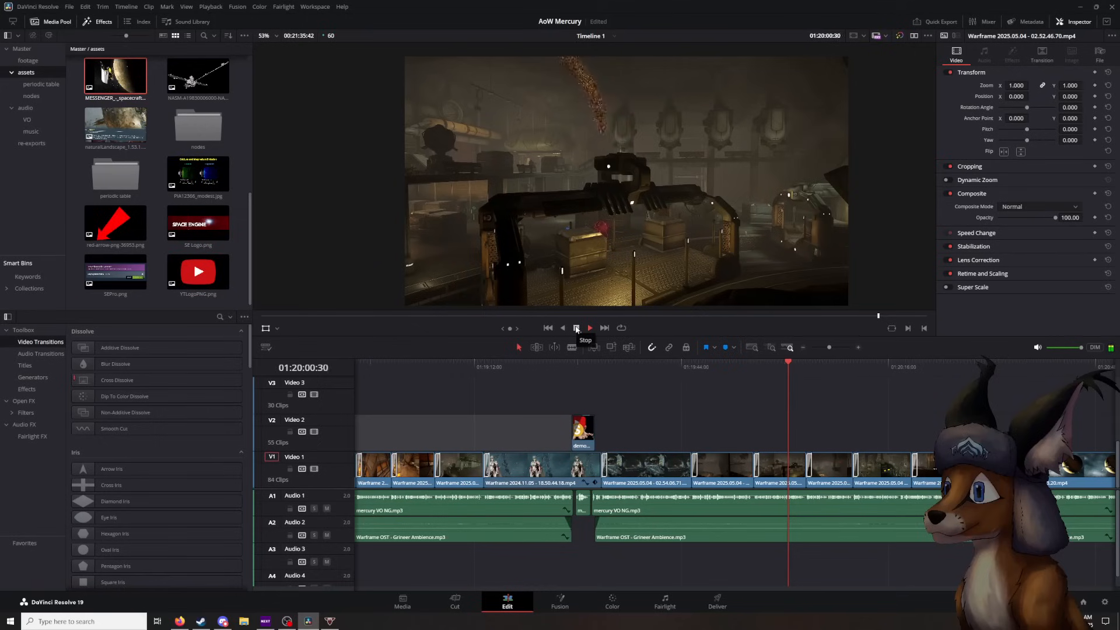
{"action": "left_click", "coordinate": [576, 328]}
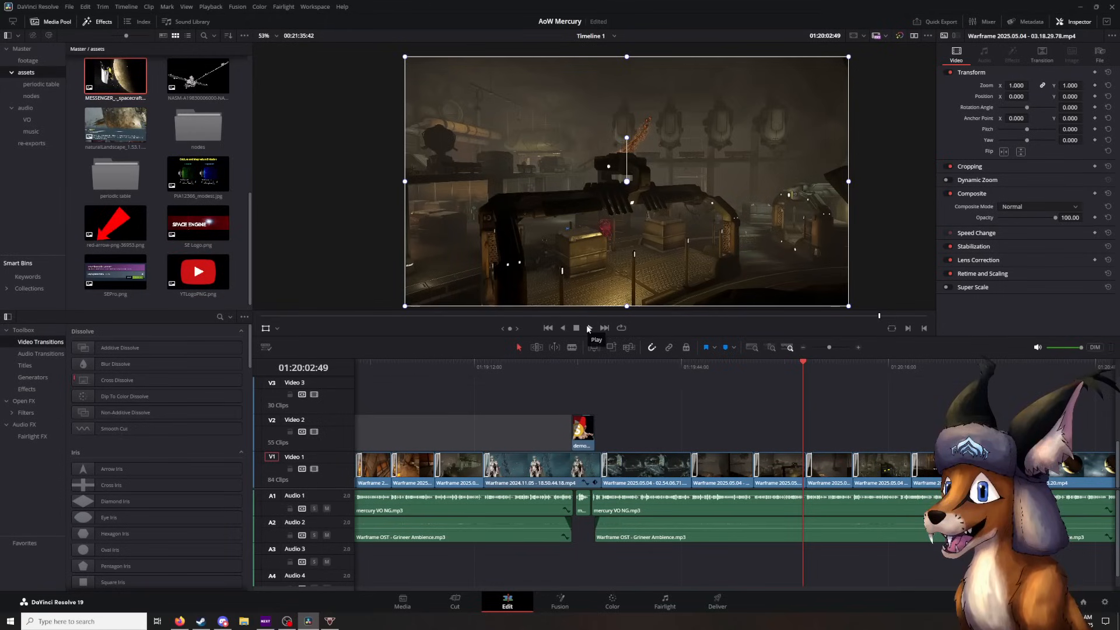
{"action": "left_click", "coordinate": [589, 328]}
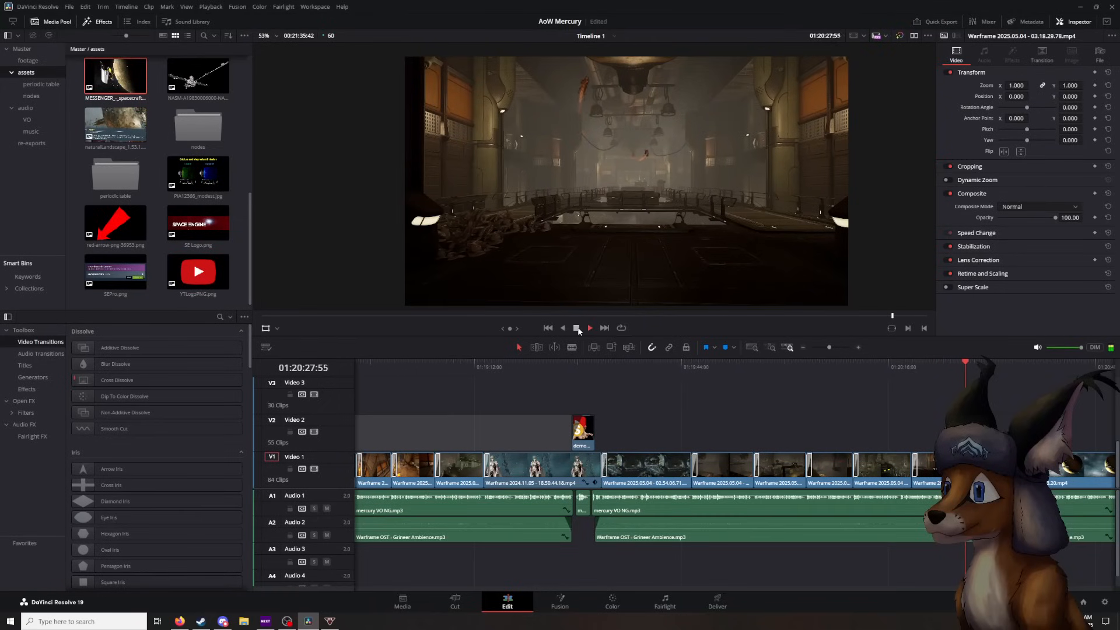
{"action": "left_click", "coordinate": [577, 328]}
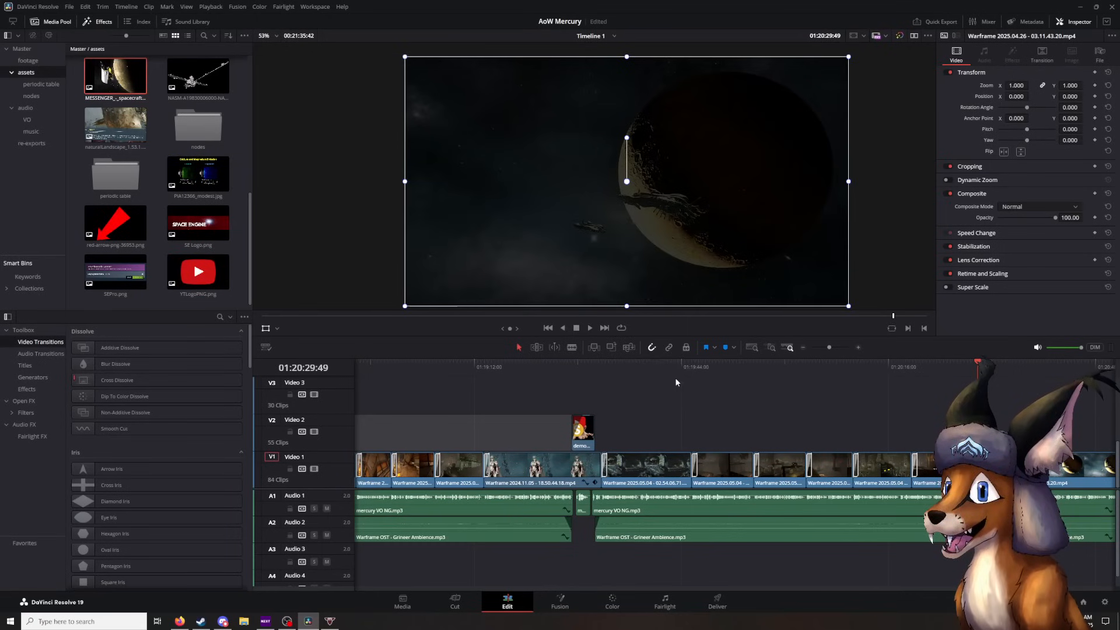
- Play the planet and spaceship shot from 01:20:29:49 to the Mercury clip at 01:21:01:15, pausing at 01:20:43:29
{"action": "left_click", "coordinate": [589, 328]}
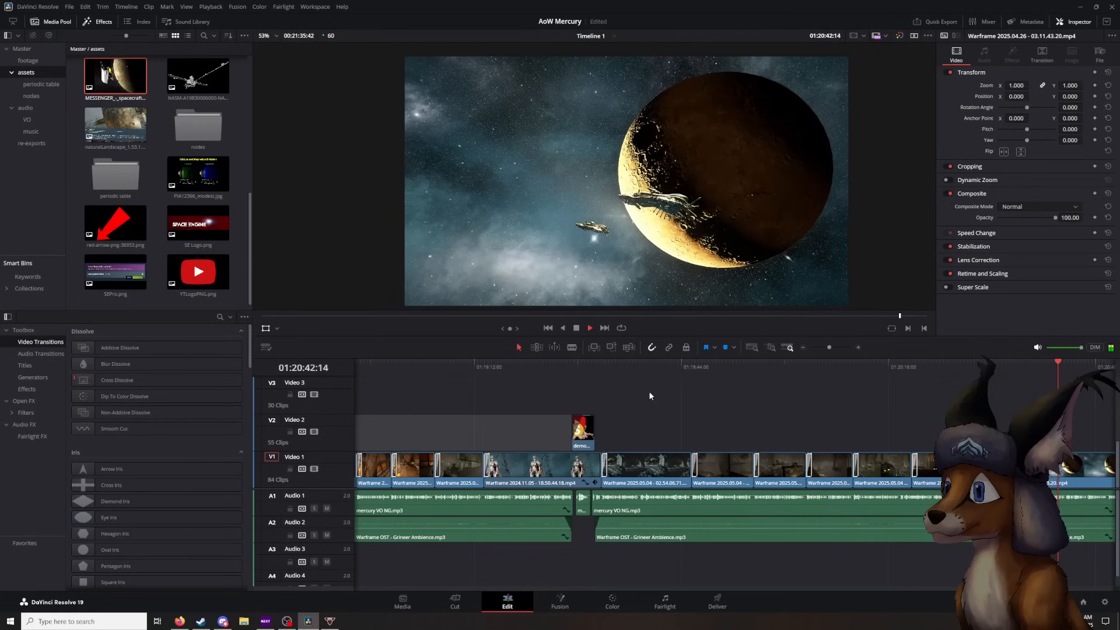
{"action": "left_click", "coordinate": [576, 329]}
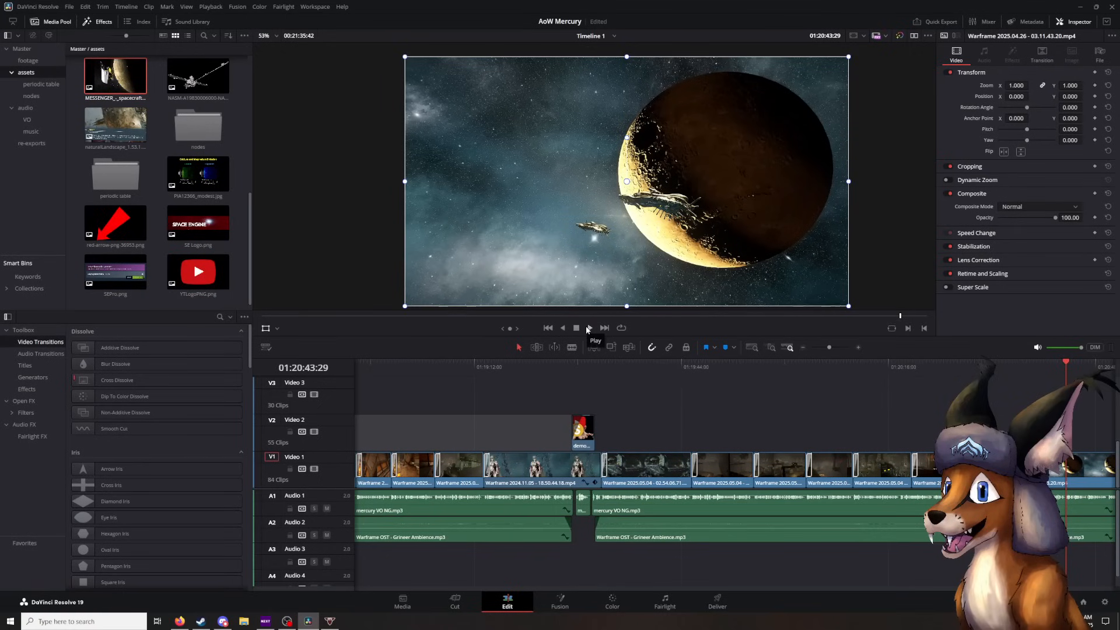
{"action": "left_click", "coordinate": [588, 329]}
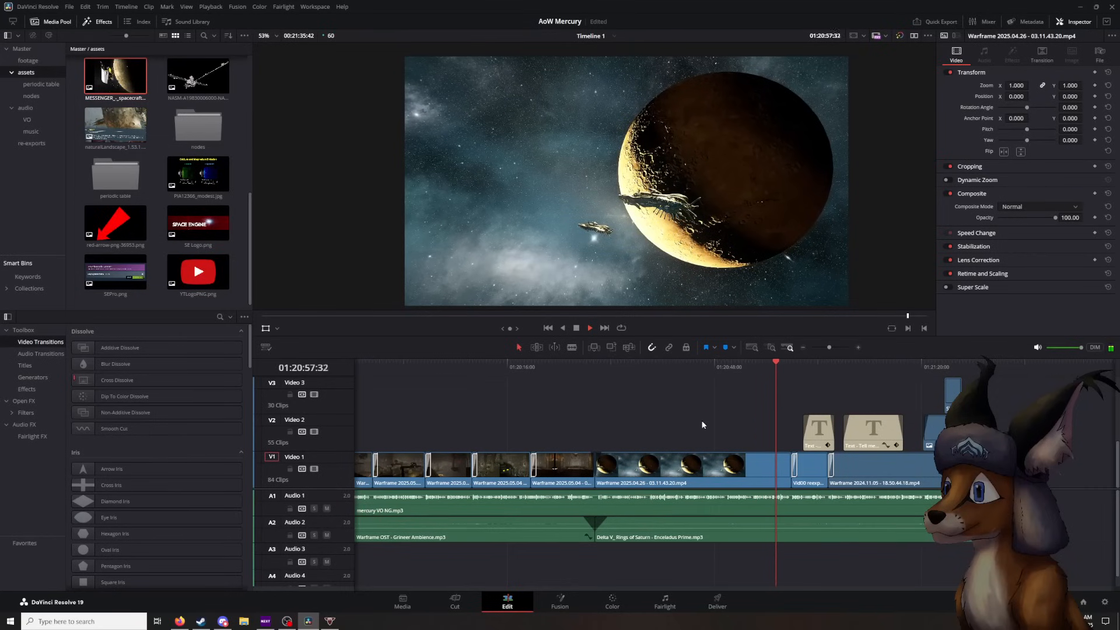
{"action": "left_click", "coordinate": [576, 328]}
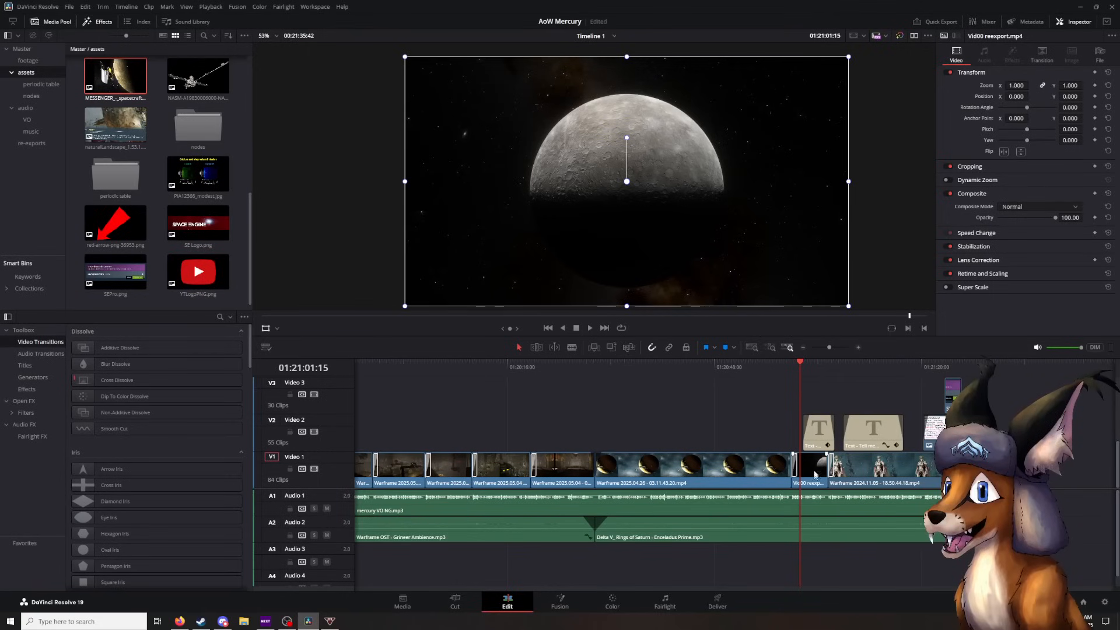
- Replay from just before the Vid00 reexport.mp4 clip through the titles to 01:21:20:28, and step back to 01:21:20:16 before the Member Whiteboard fade-in
{"action": "mouse_move", "coordinate": [796, 404]}
{"action": "left_mouse_down"}
{"action": "mouse_move", "coordinate": [786, 404]}
{"action": "mouse_move", "coordinate": [834, 403]}
{"action": "mouse_move", "coordinate": [781, 413]}
{"action": "mouse_move", "coordinate": [838, 407]}
{"action": "mouse_move", "coordinate": [794, 413]}
{"action": "left_mouse_up"}
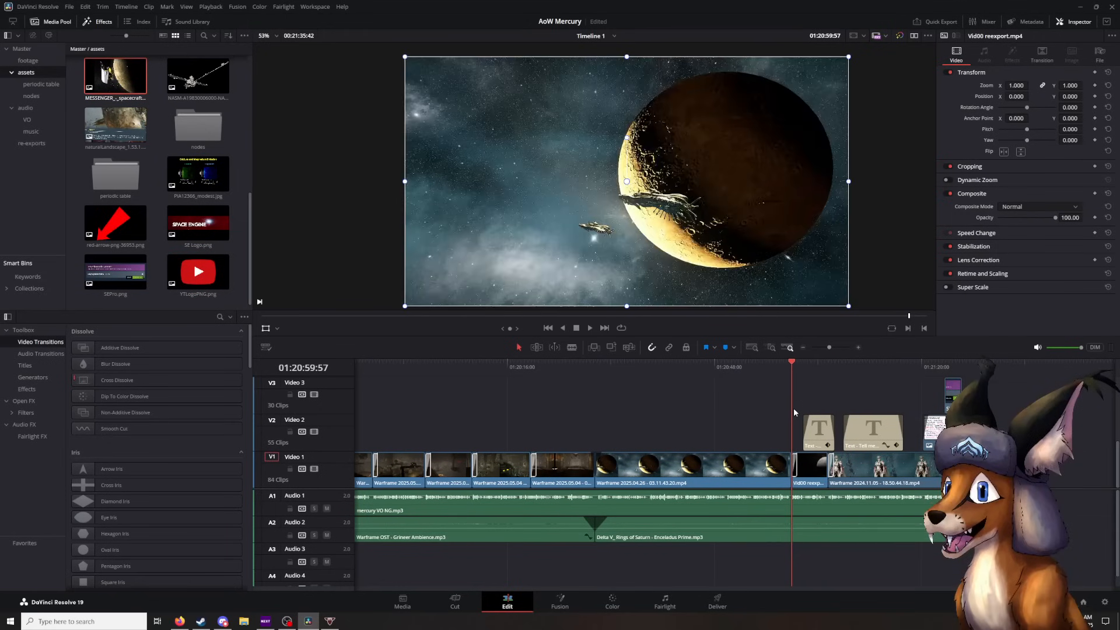
{"action": "mouse_move", "coordinate": [793, 412]}
{"action": "left_mouse_down"}
{"action": "mouse_move", "coordinate": [771, 410]}
{"action": "mouse_move", "coordinate": [828, 409]}
{"action": "mouse_move", "coordinate": [775, 407]}
{"action": "left_mouse_up"}
{"action": "left_click", "coordinate": [591, 327]}
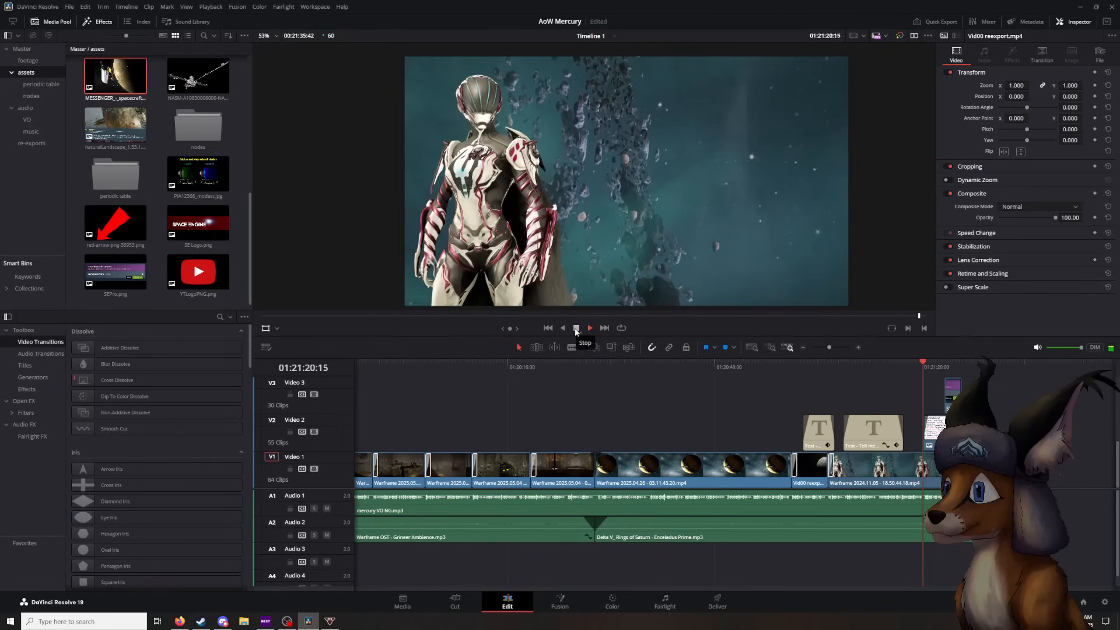
{"action": "left_click", "coordinate": [576, 329]}
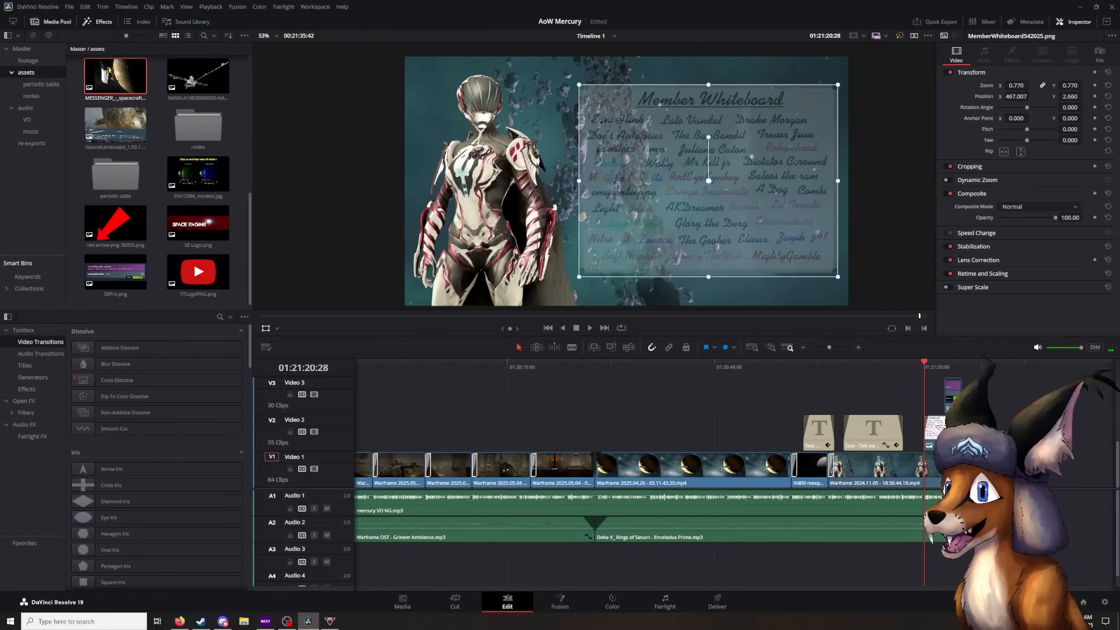
{"action": "key", "text": "alt+Tab"}
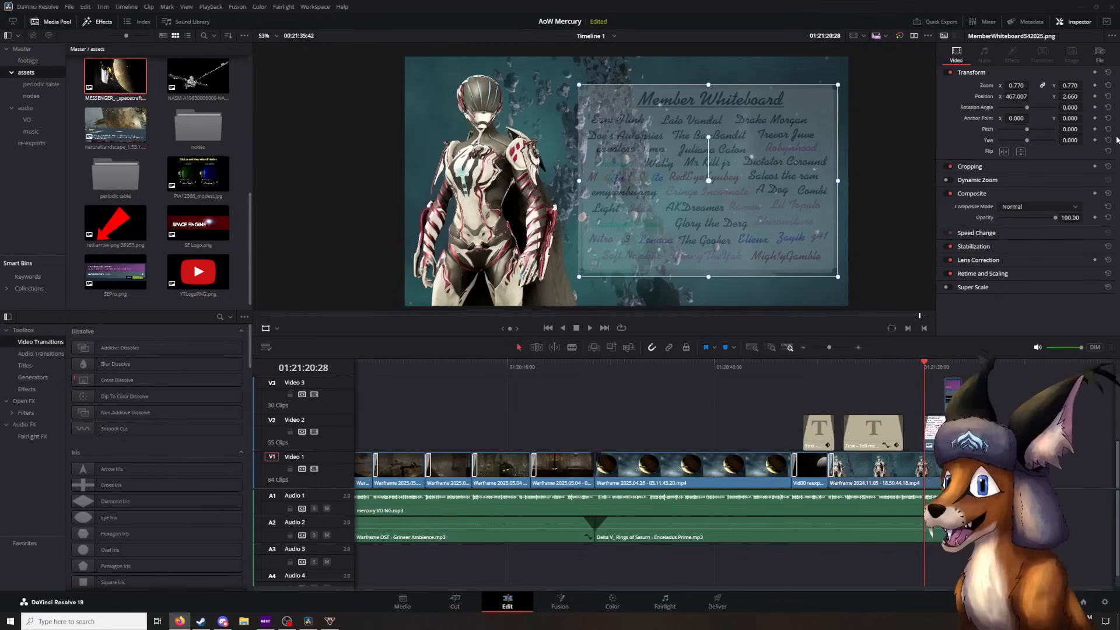
{"action": "mouse_move", "coordinate": [919, 369]}
{"action": "left_mouse_down"}
{"action": "mouse_move", "coordinate": [888, 370]}
{"action": "mouse_move", "coordinate": [921, 371]}
{"action": "left_mouse_up"}
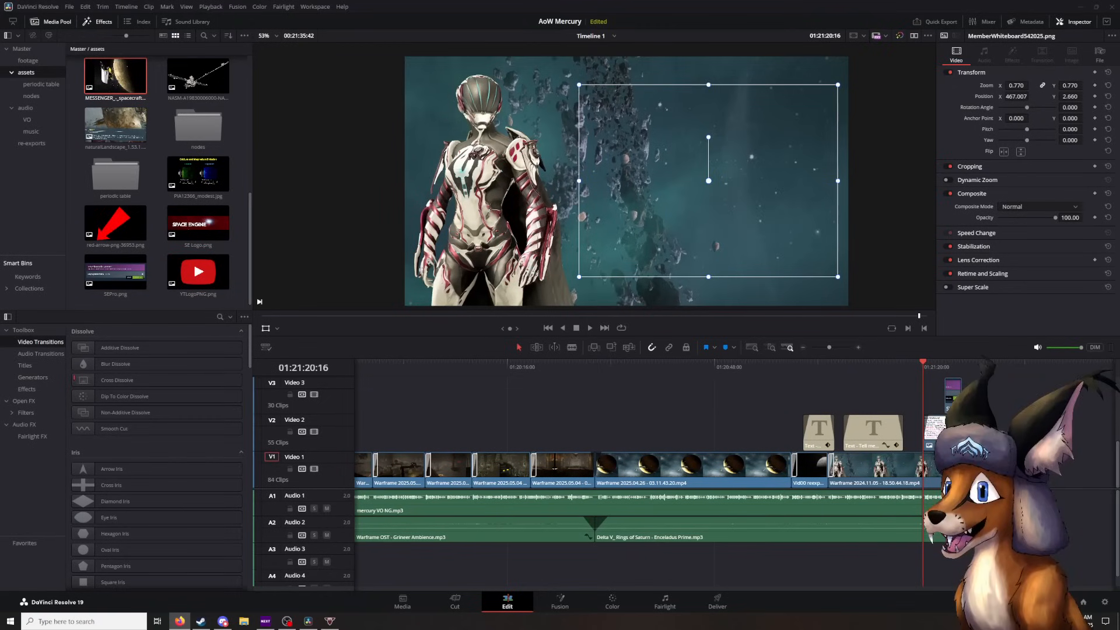
- Switch to OBS, toggle the visibility of the Red Arrow source, and return to DaVinci Resolve
{"action": "key", "text": "alt+Tab"}
{"action": "left_click_drag", "start_coordinate": [750, 4], "coordinate": [1119, 150]}
{"action": "left_click_drag", "start_coordinate": [1119, 143], "coordinate": [580, 2]}
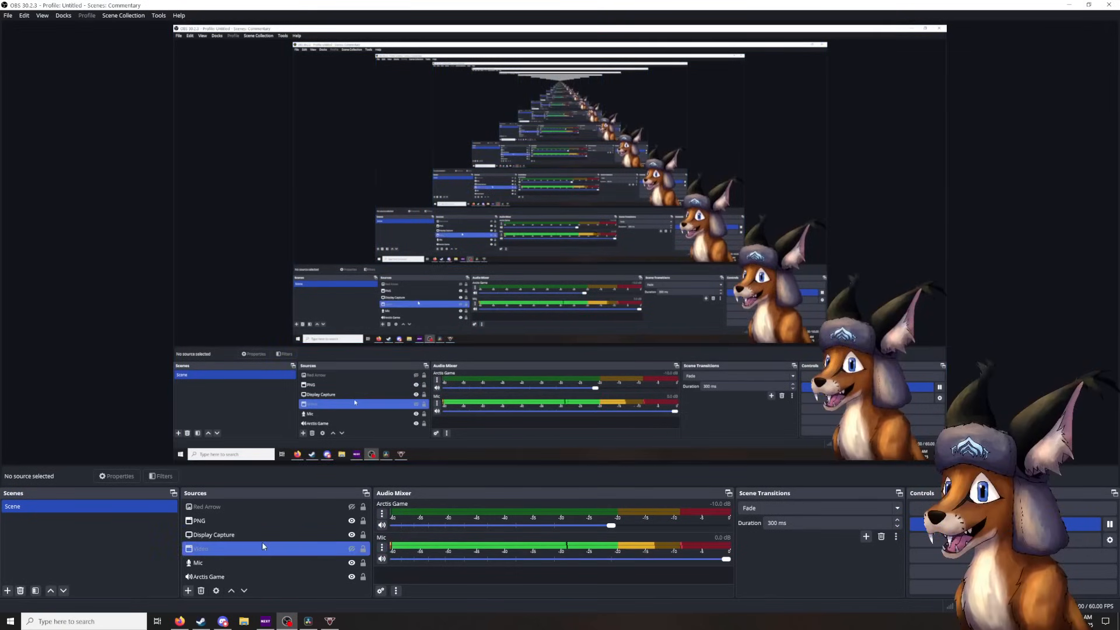
{"action": "left_click", "coordinate": [327, 507]}
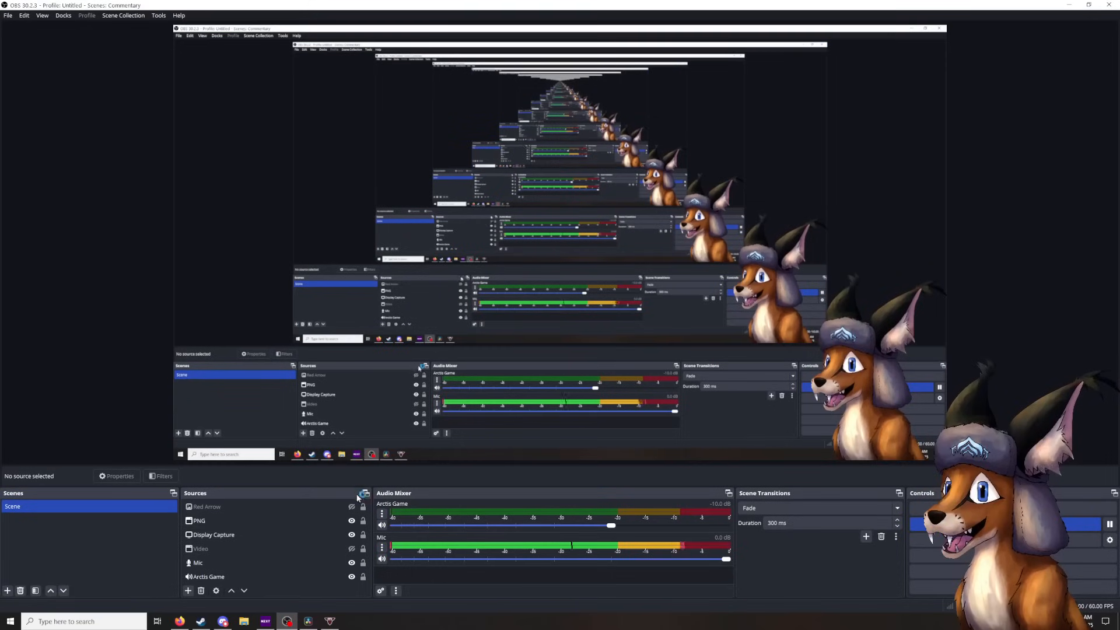
{"action": "left_click", "coordinate": [351, 507]}
{"action": "left_click", "coordinate": [351, 506]}
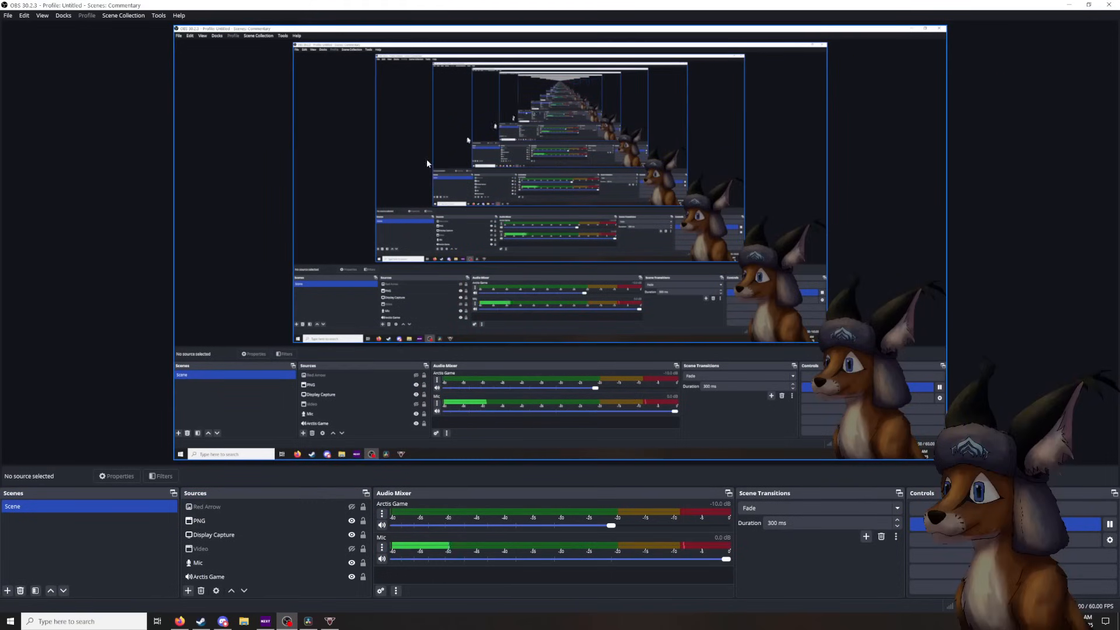
{"action": "left_click_drag", "start_coordinate": [365, 3], "coordinate": [1119, 6]}
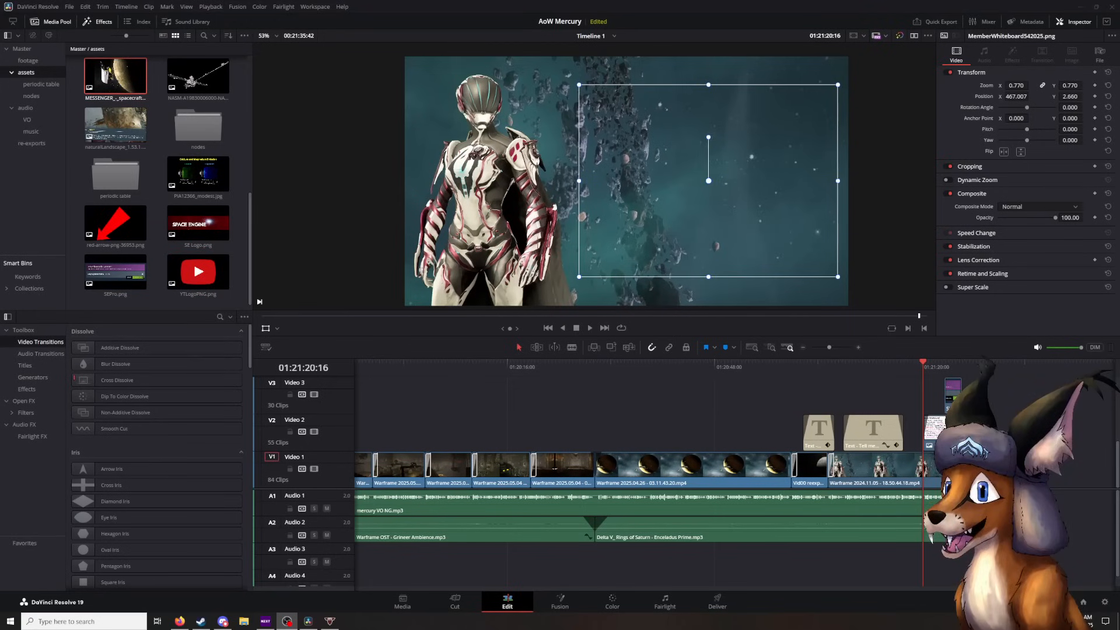
- Play the Member Whiteboard and spinning SEPro.png overlays from 01:21:20:16 to 01:21:26:17, and move the playhead back to 01:21:22:30
{"action": "left_click", "coordinate": [589, 330]}
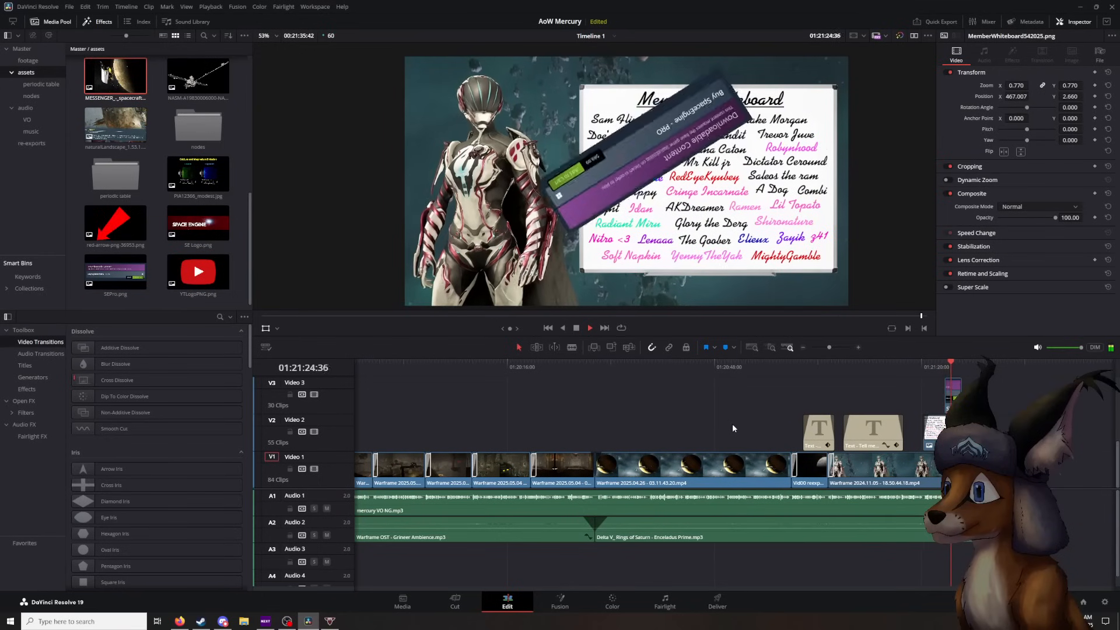
{"action": "left_click", "coordinate": [576, 330]}
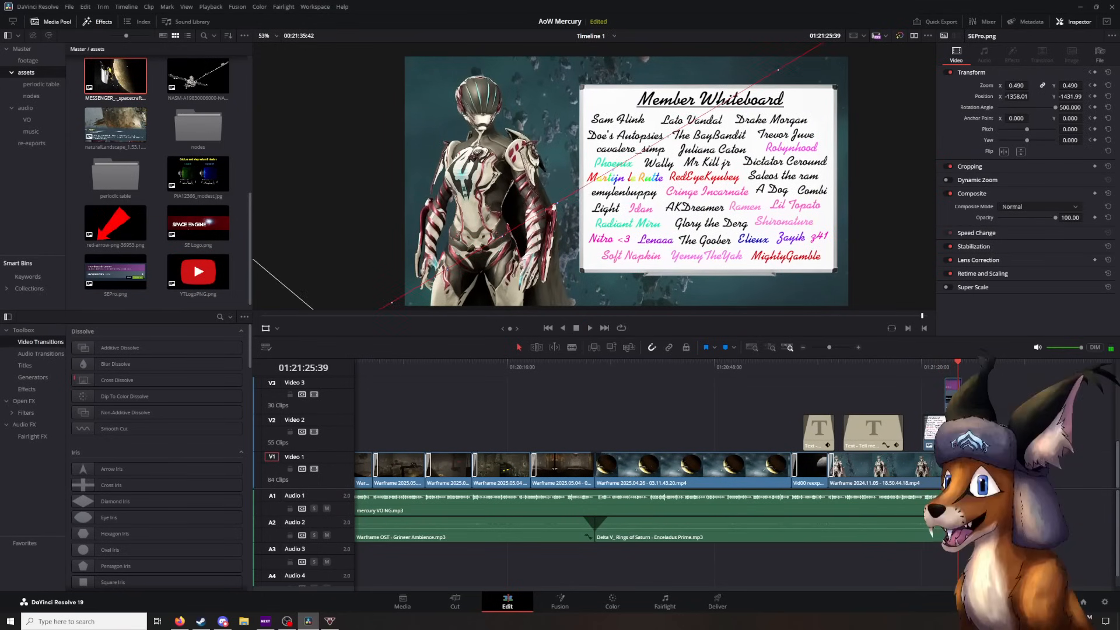
{"action": "left_click", "coordinate": [953, 367]}
{"action": "left_click", "coordinate": [960, 366]}
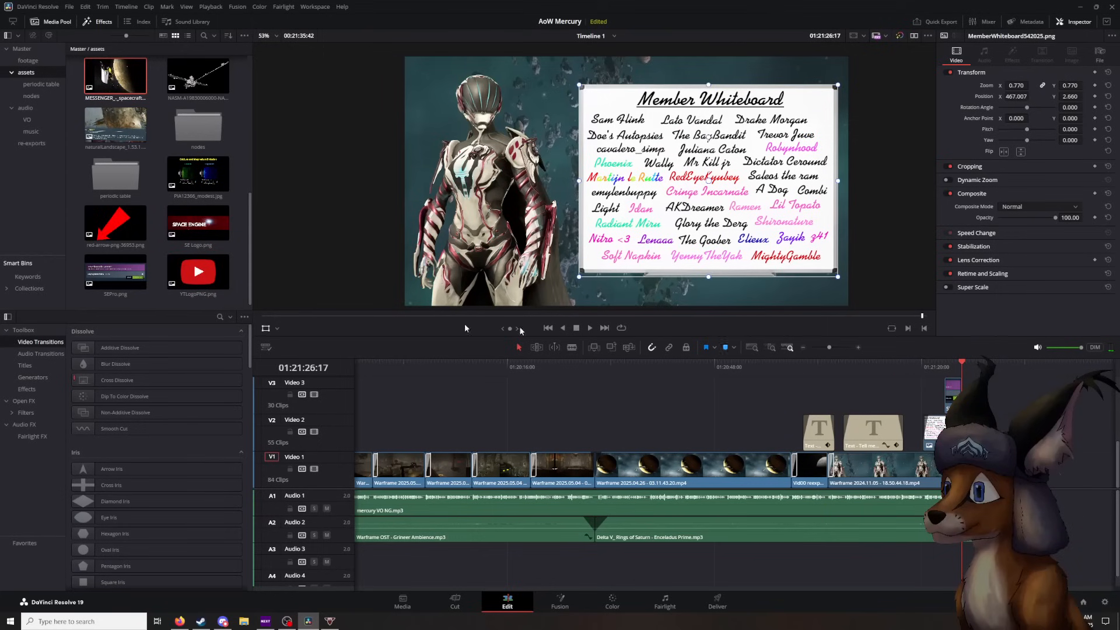
{"action": "left_click_drag", "start_coordinate": [964, 374], "coordinate": [938, 374]}
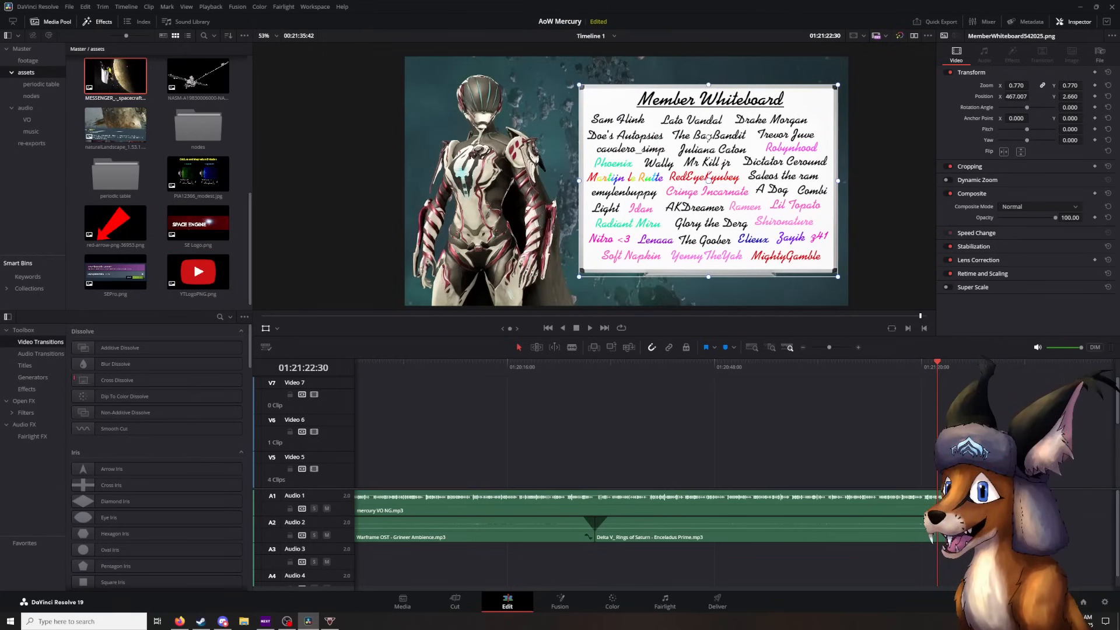
- Place SEPro.png on Video 4 over the whiteboard to view it at its original size, and delete the added clip
{"action": "scroll", "coordinate": [916, 393], "scroll_direction": "up", "scroll_amount": 2}
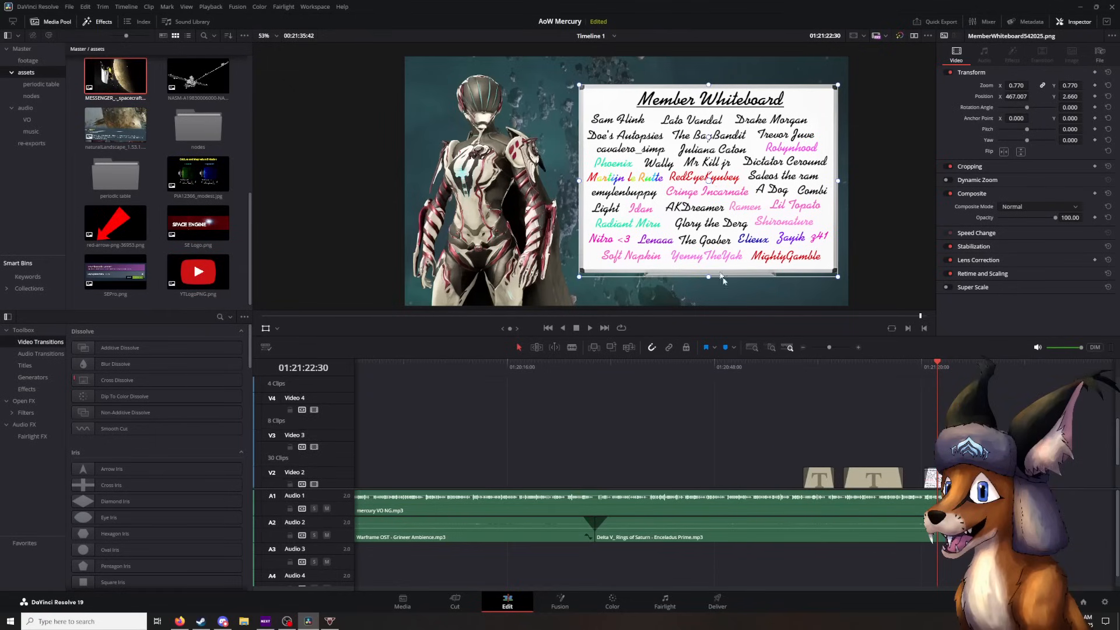
{"action": "left_click_drag", "start_coordinate": [114, 271], "coordinate": [943, 407]}
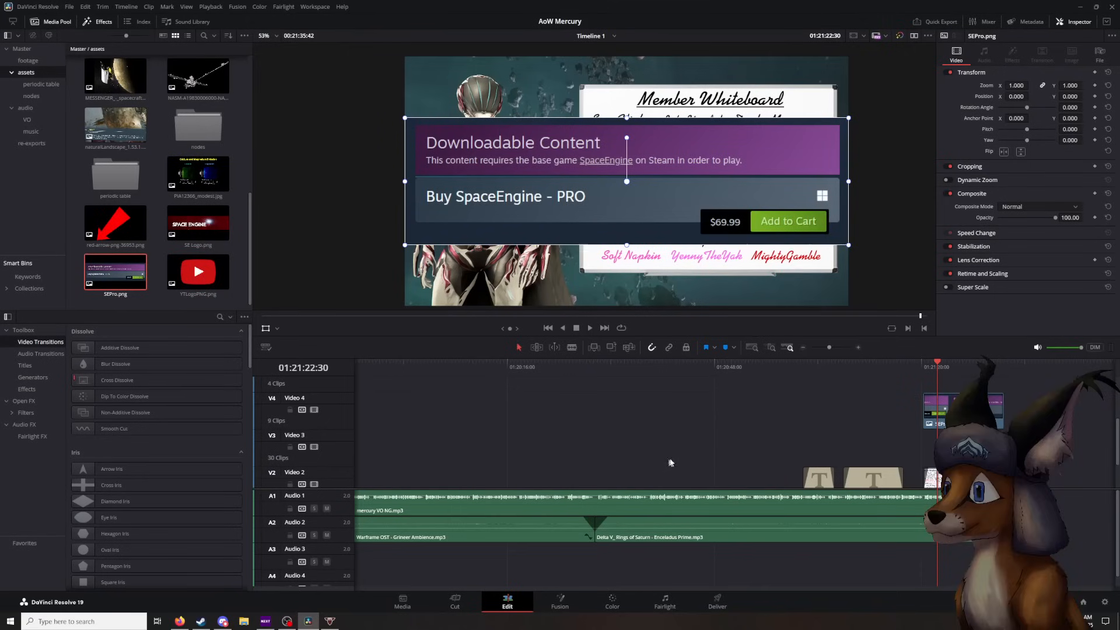
{"action": "left_click", "coordinate": [961, 408]}
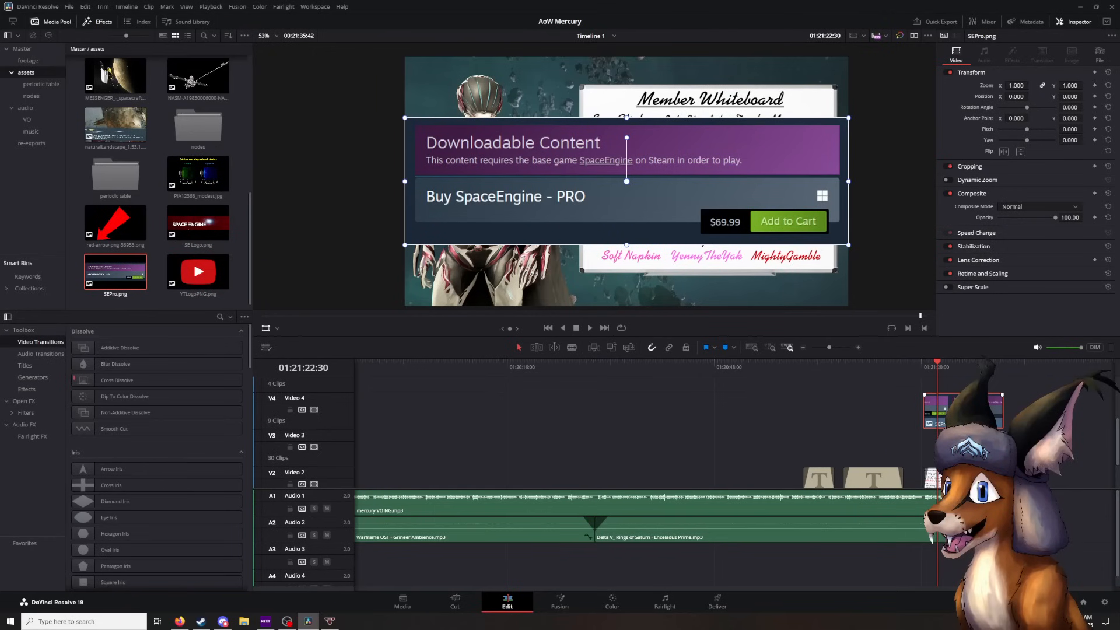
{"action": "key", "text": "Delete"}
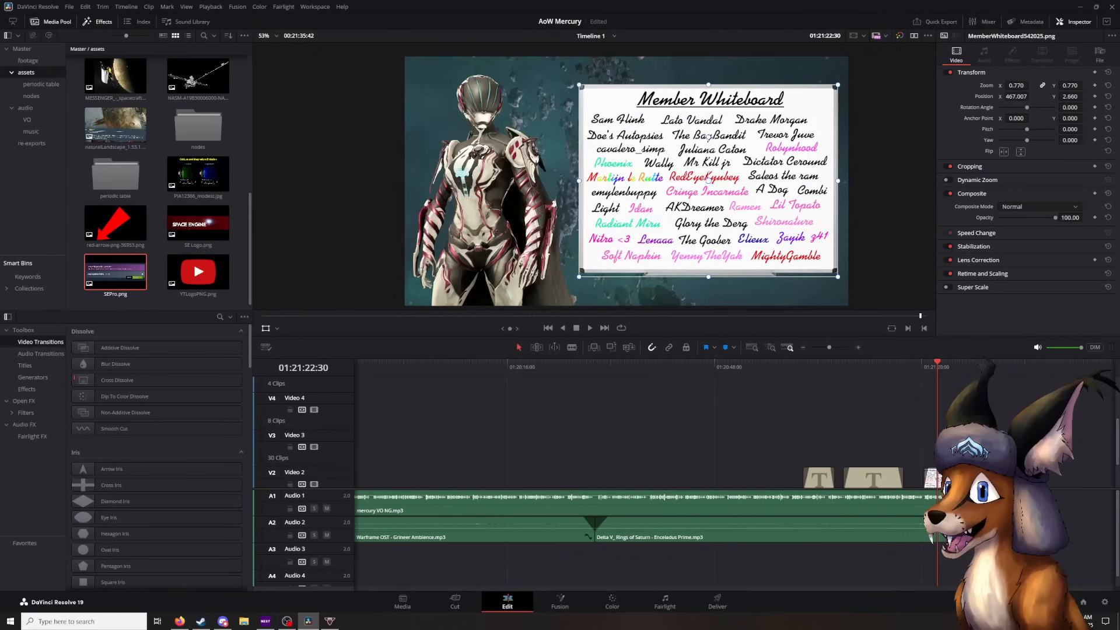
{"action": "scroll", "coordinate": [642, 437], "scroll_direction": "down", "scroll_amount": 2}
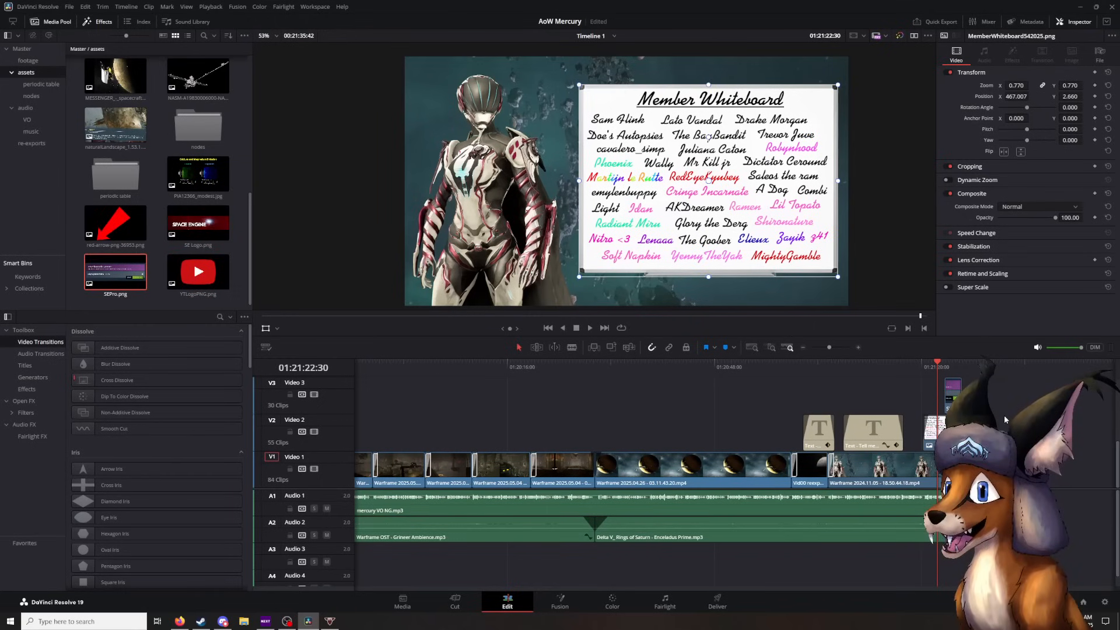
- Play from 01:21:22:30 to the end of the timeline at 01:21:35:42, and look back through the images in the assets bin
{"action": "left_click", "coordinate": [591, 329]}
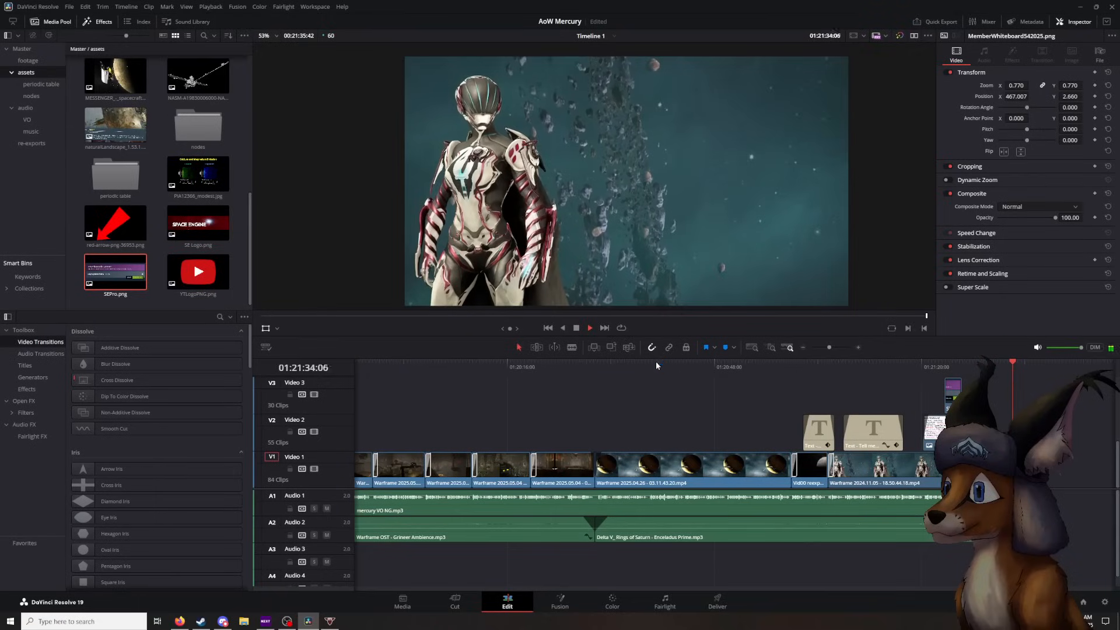
{"action": "left_click", "coordinate": [576, 328]}
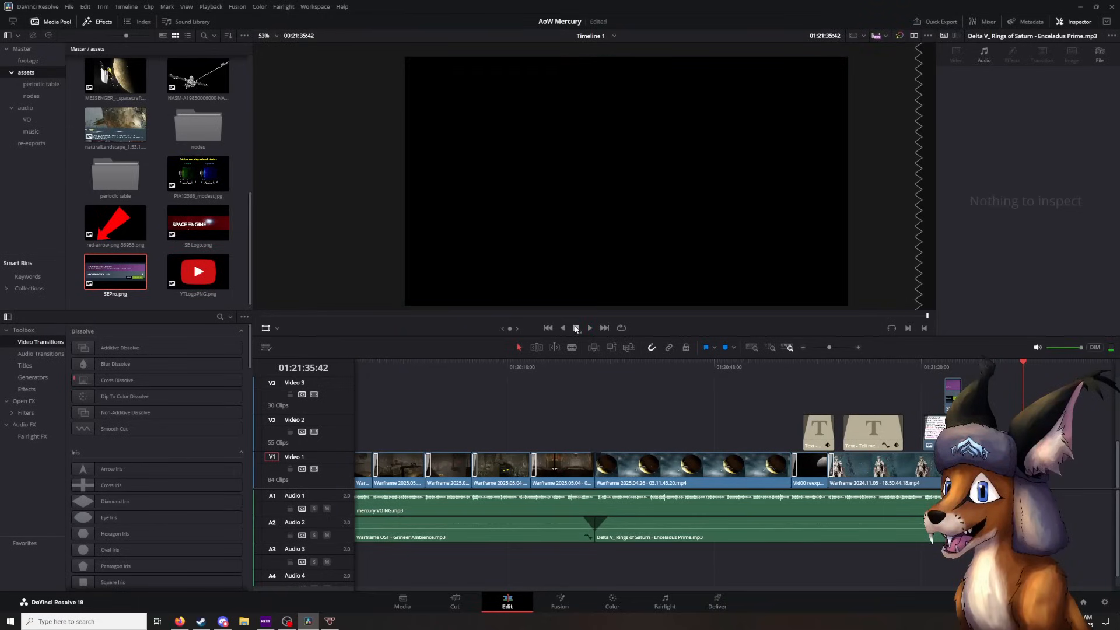
{"action": "left_click", "coordinate": [670, 397]}
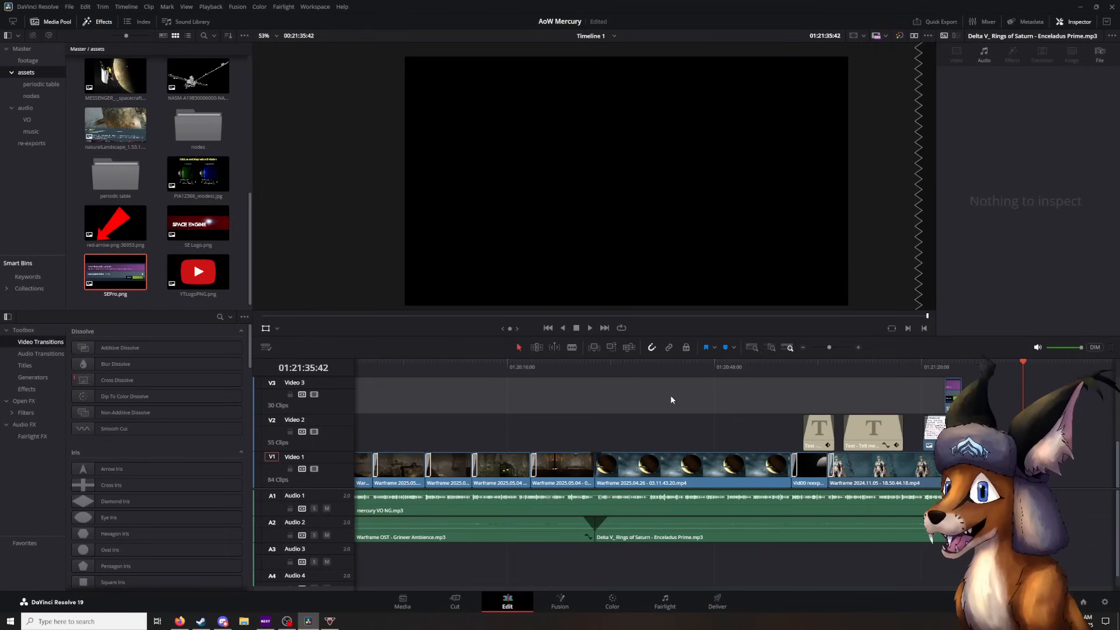
{"action": "scroll", "coordinate": [198, 221], "scroll_direction": "up", "scroll_amount": 10}
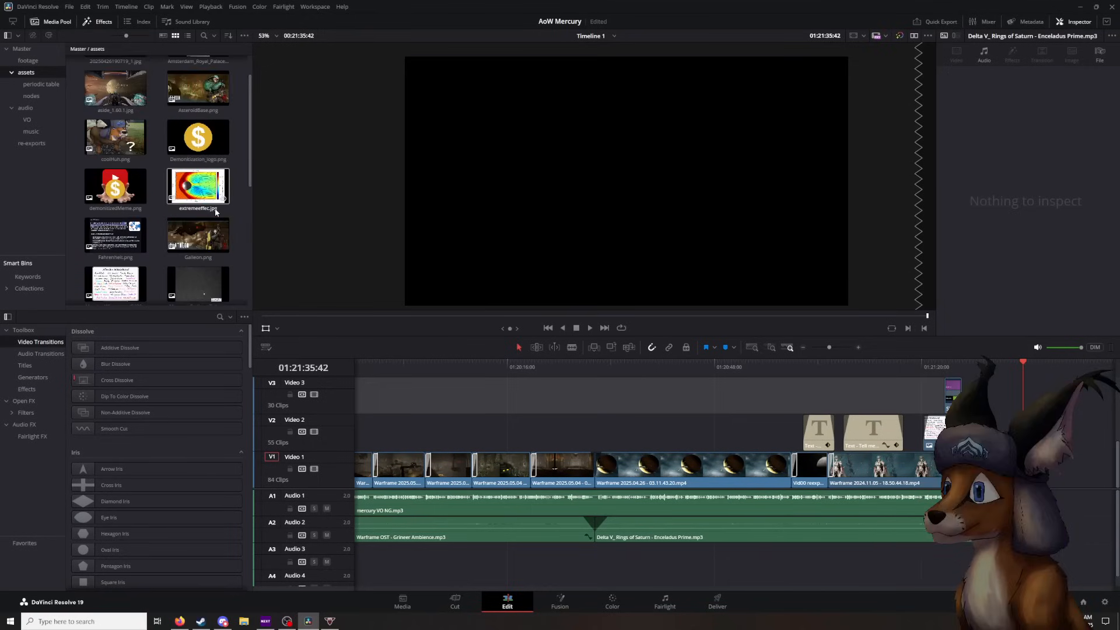